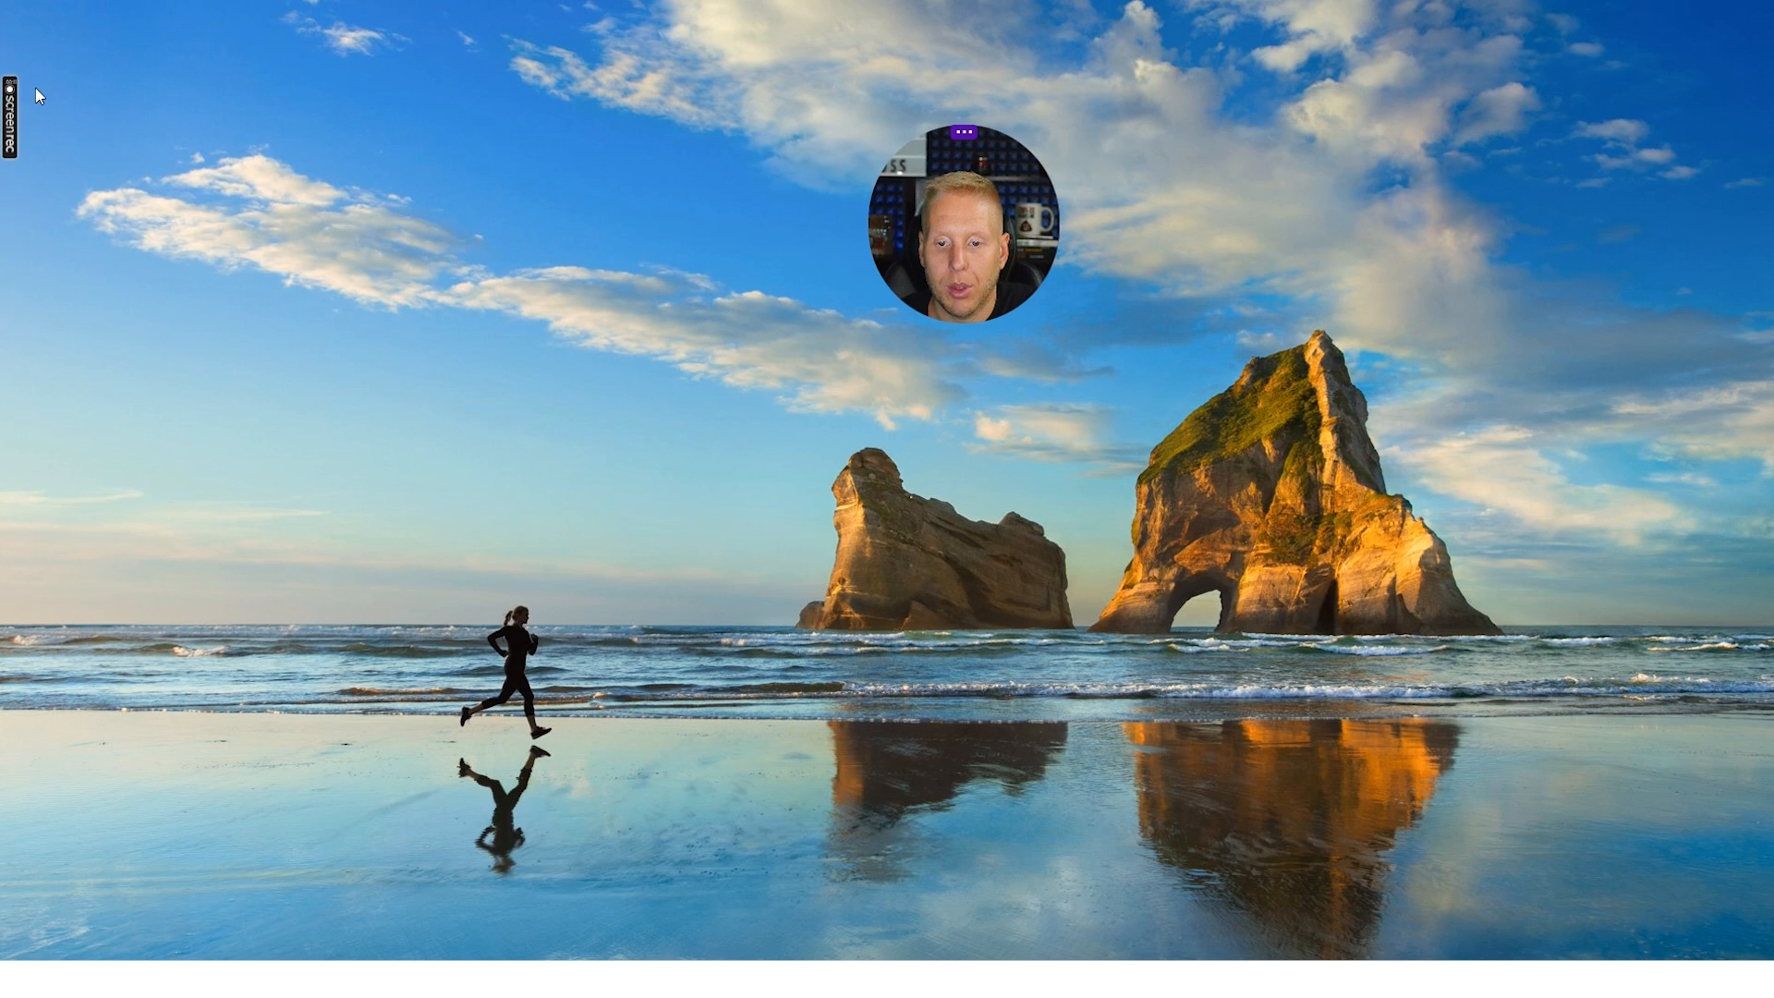
- Open the ScreenRec gallery, check the save option for the 12.06.2024_13.27.37_REC recording in the video player, and close both windows
drag(14, 83, 0, 84)
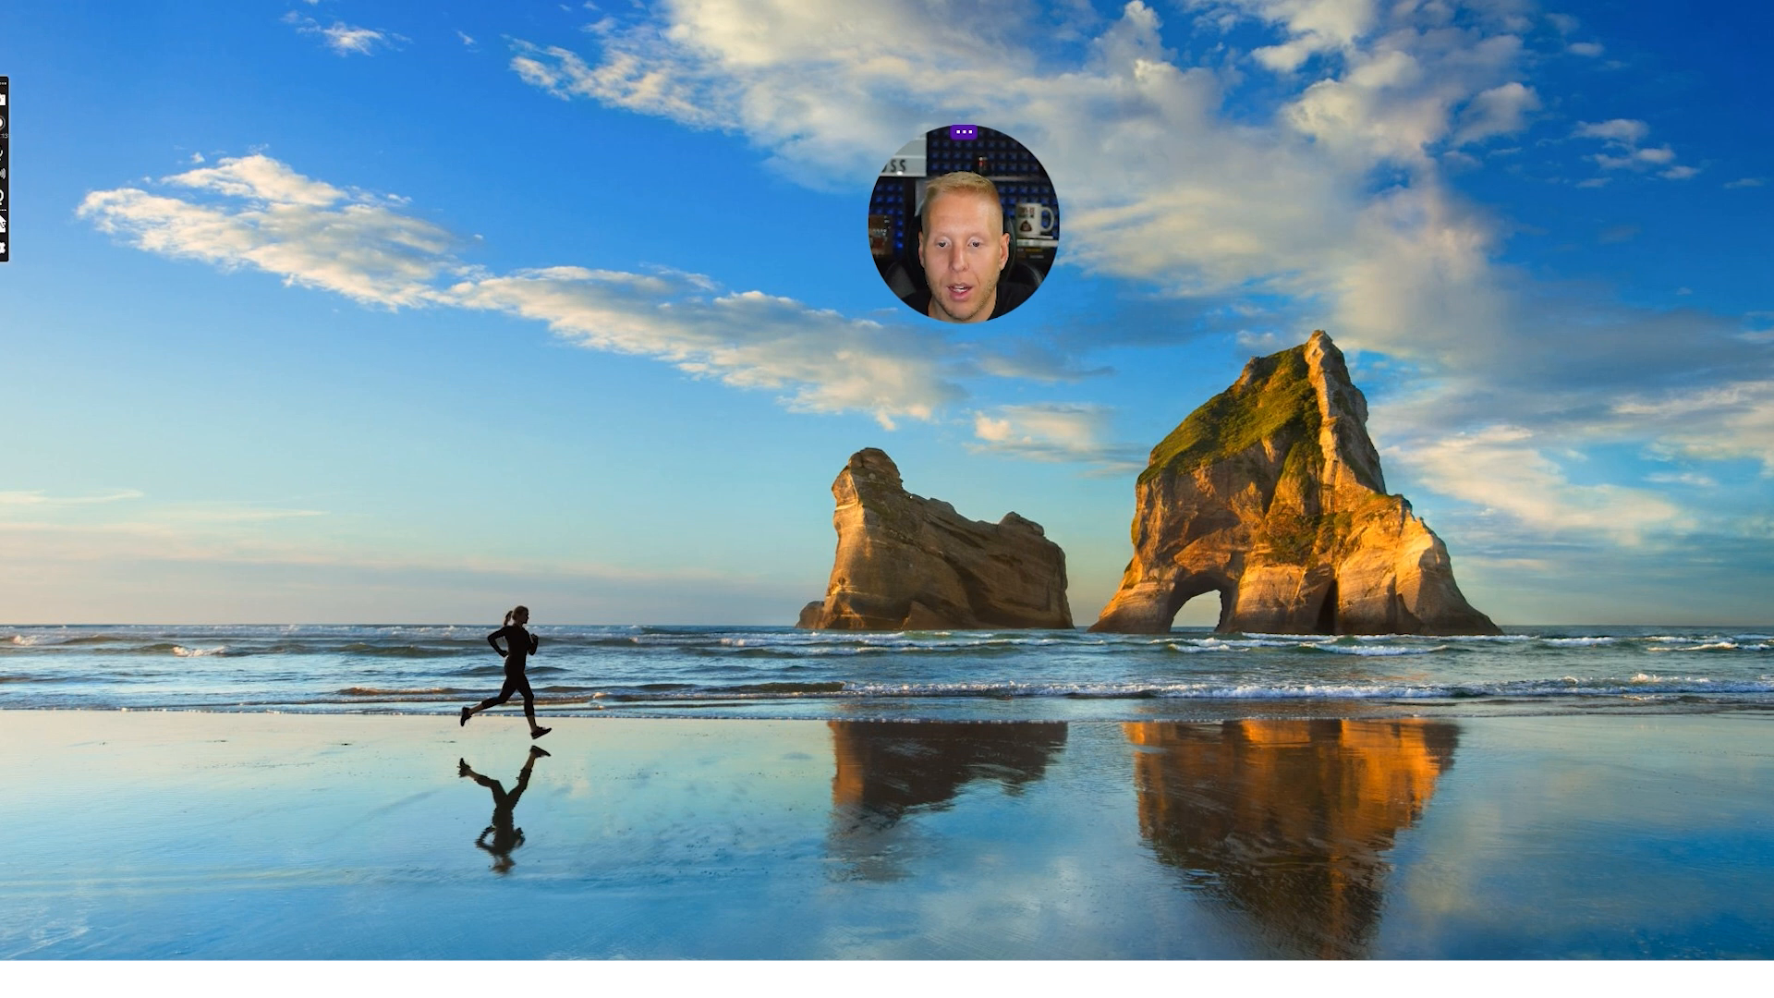
drag(0, 208, 1114, 172)
mouse_move(392, 335)
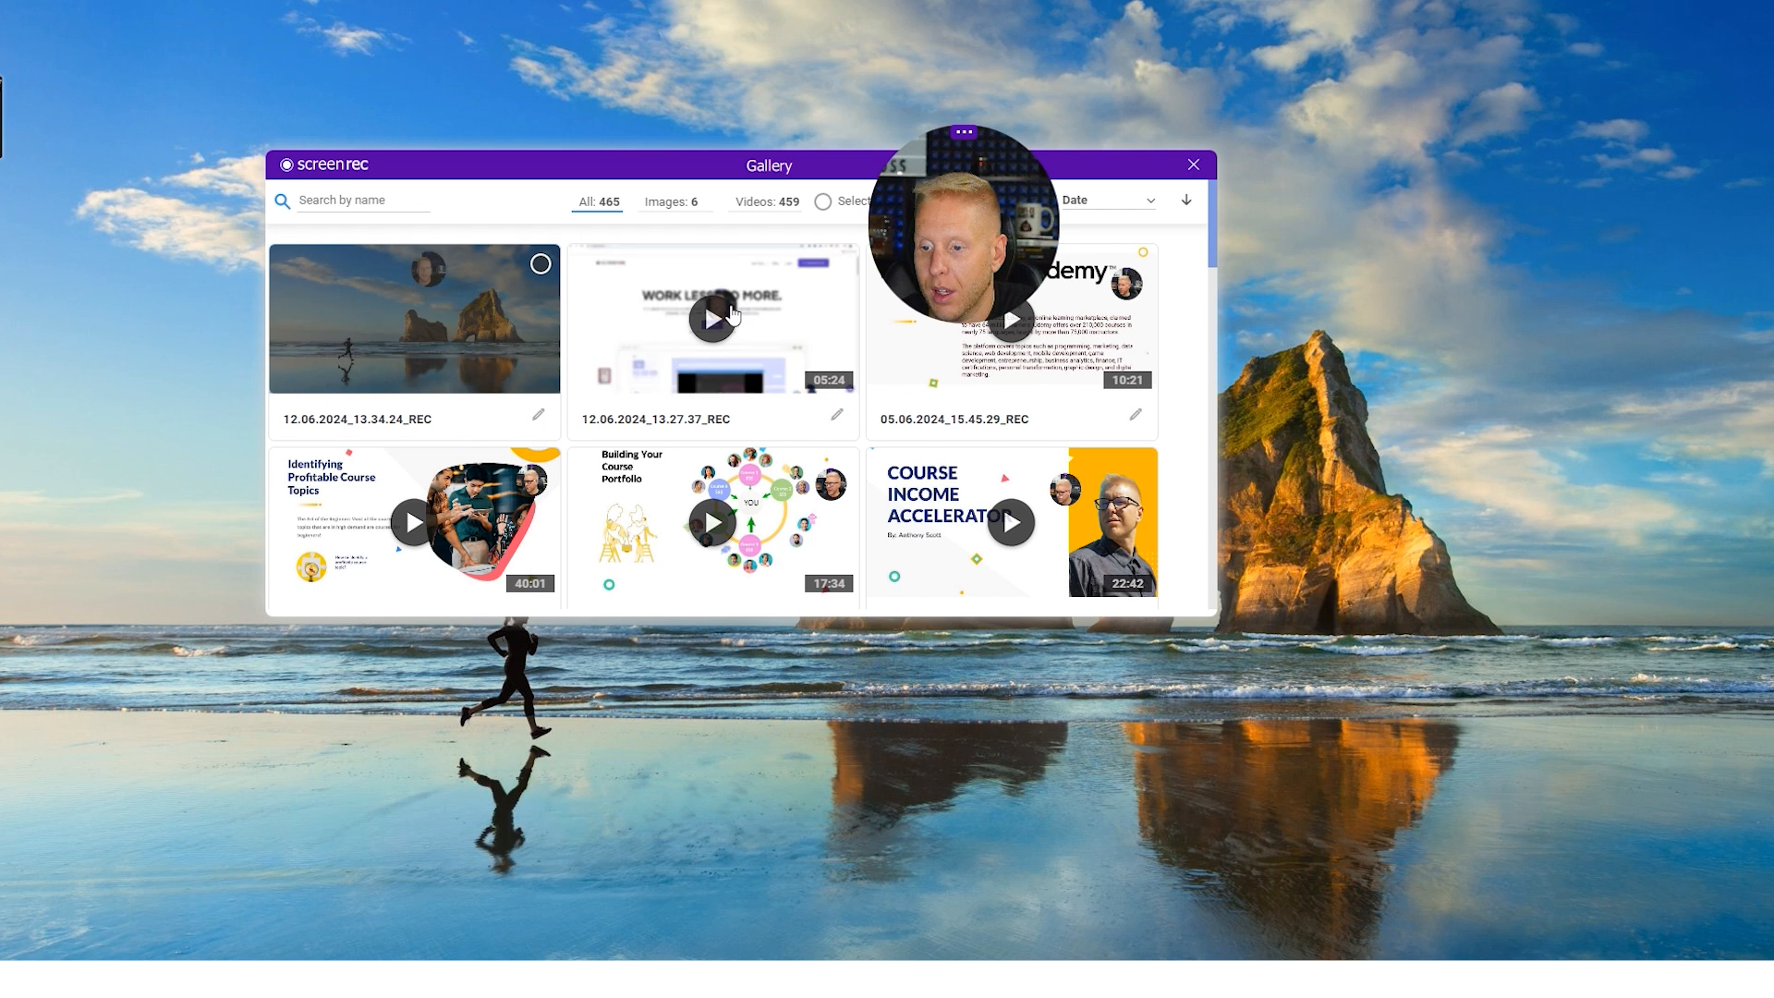
mouse_move(657, 324)
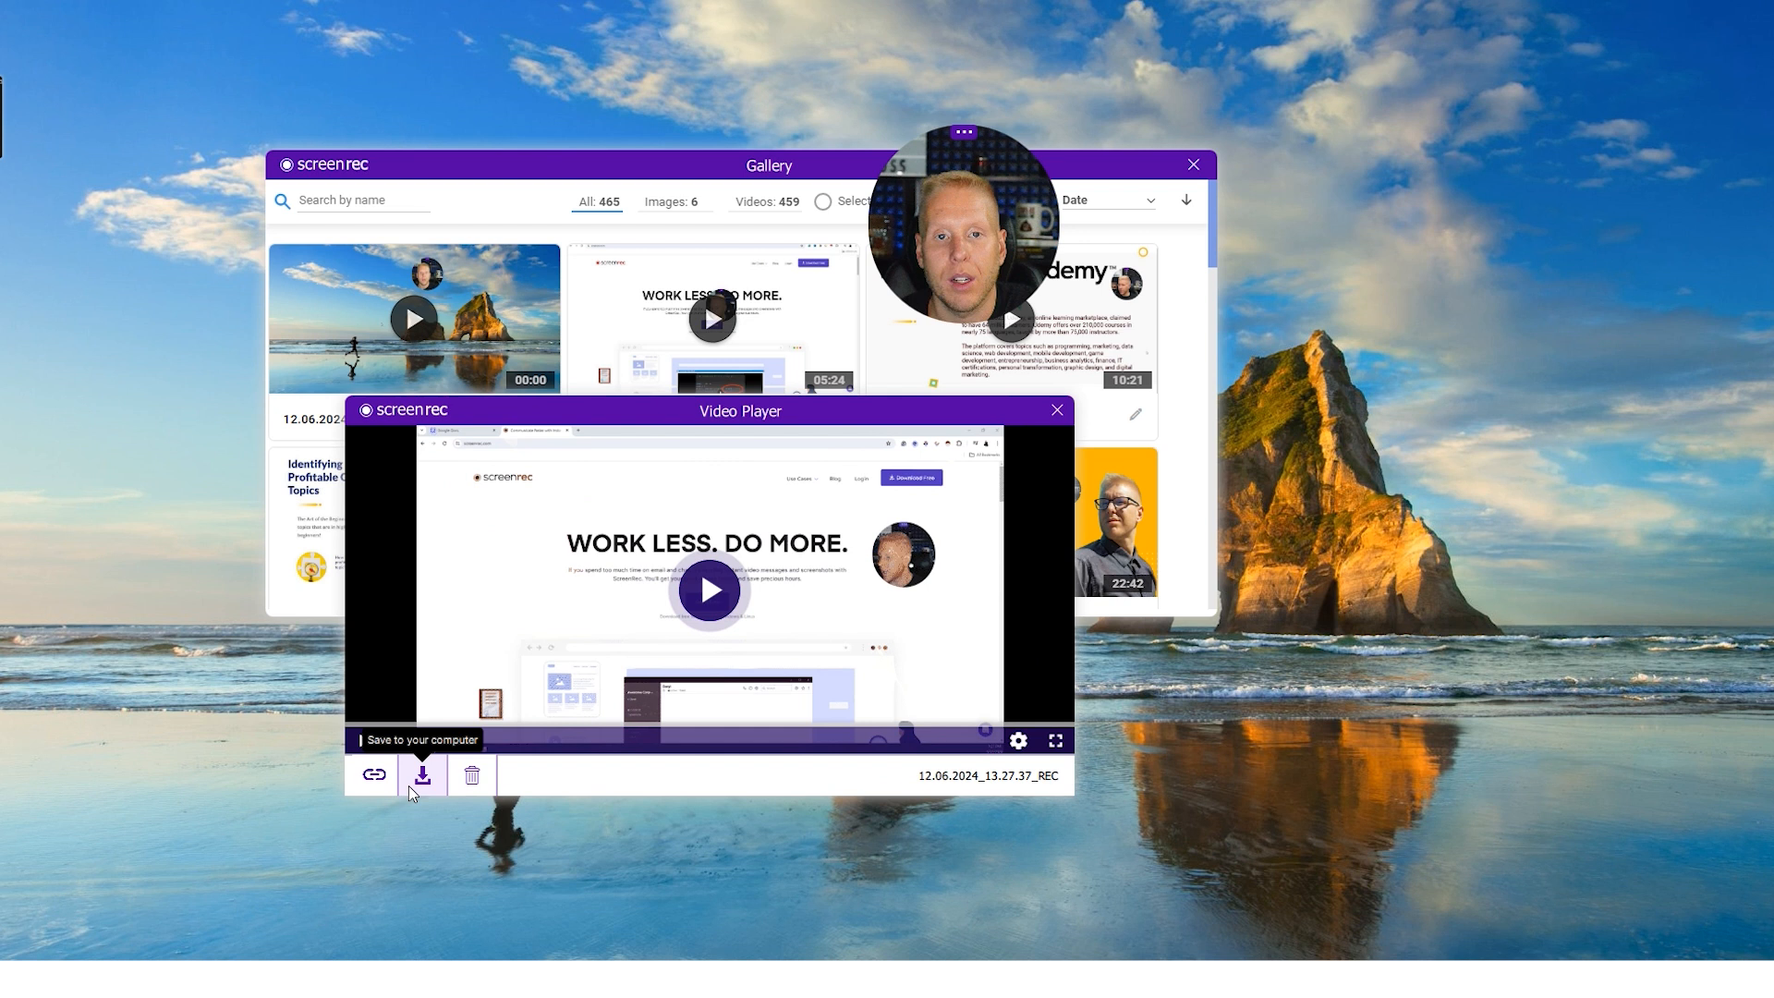
click(1057, 412)
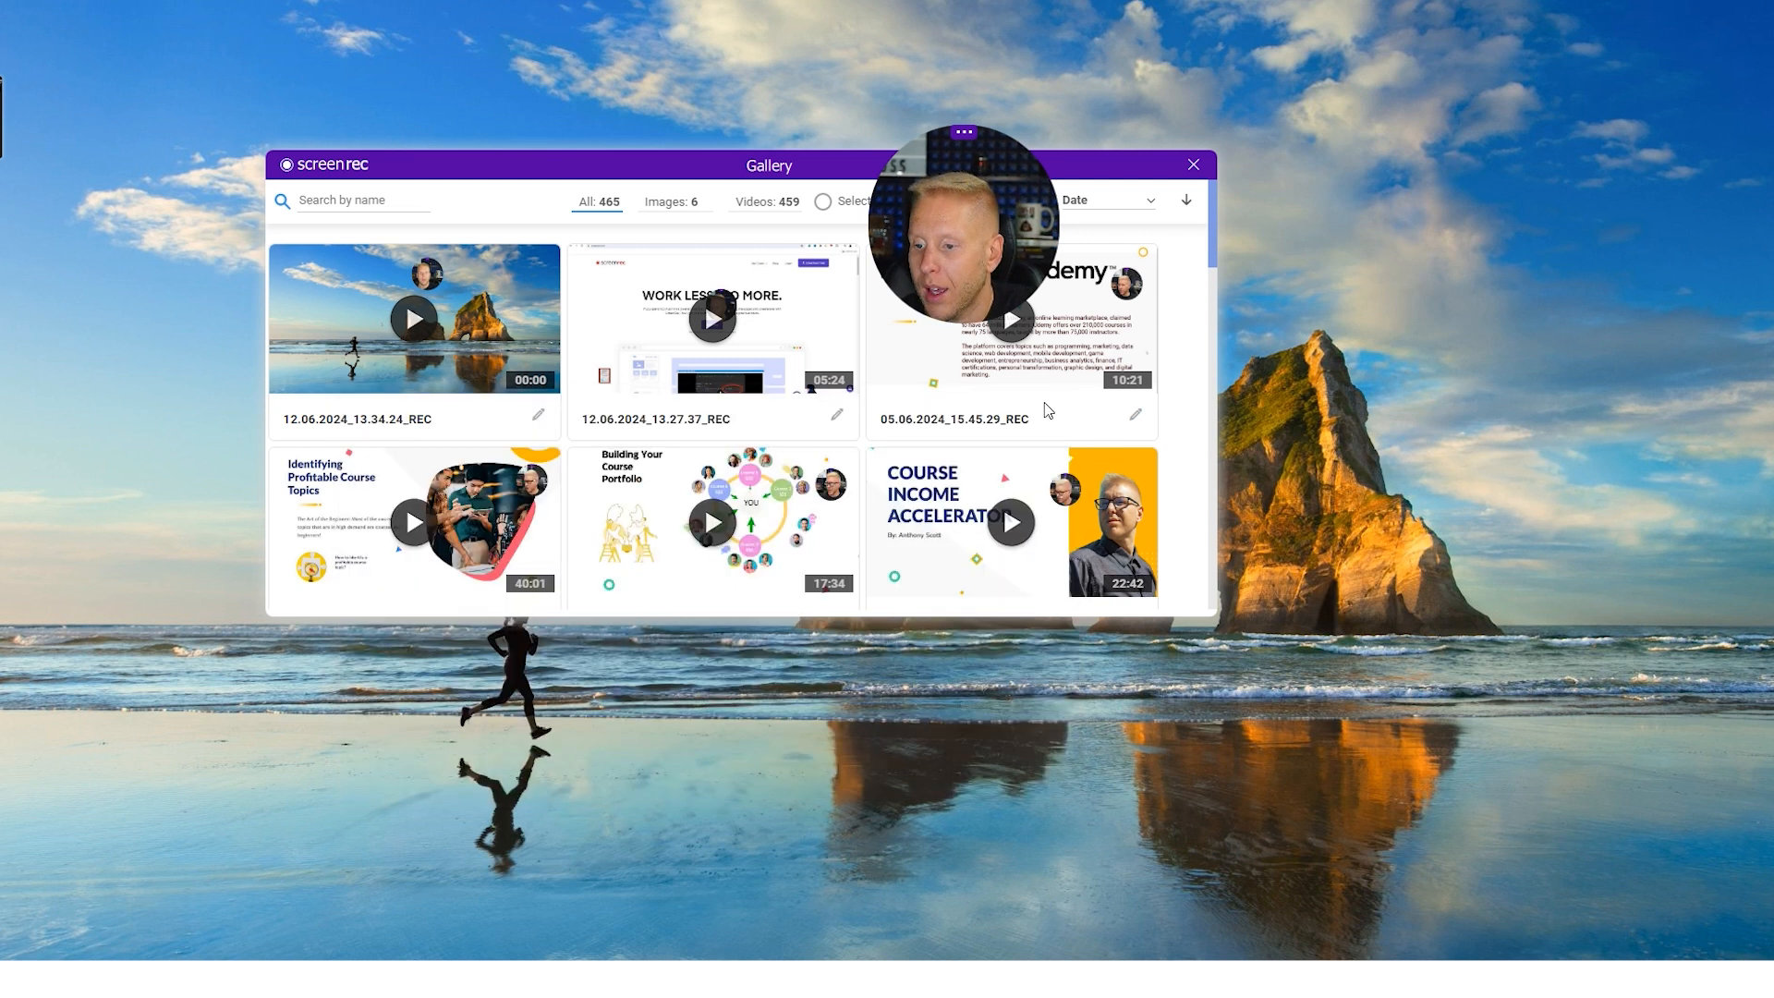
click(1193, 165)
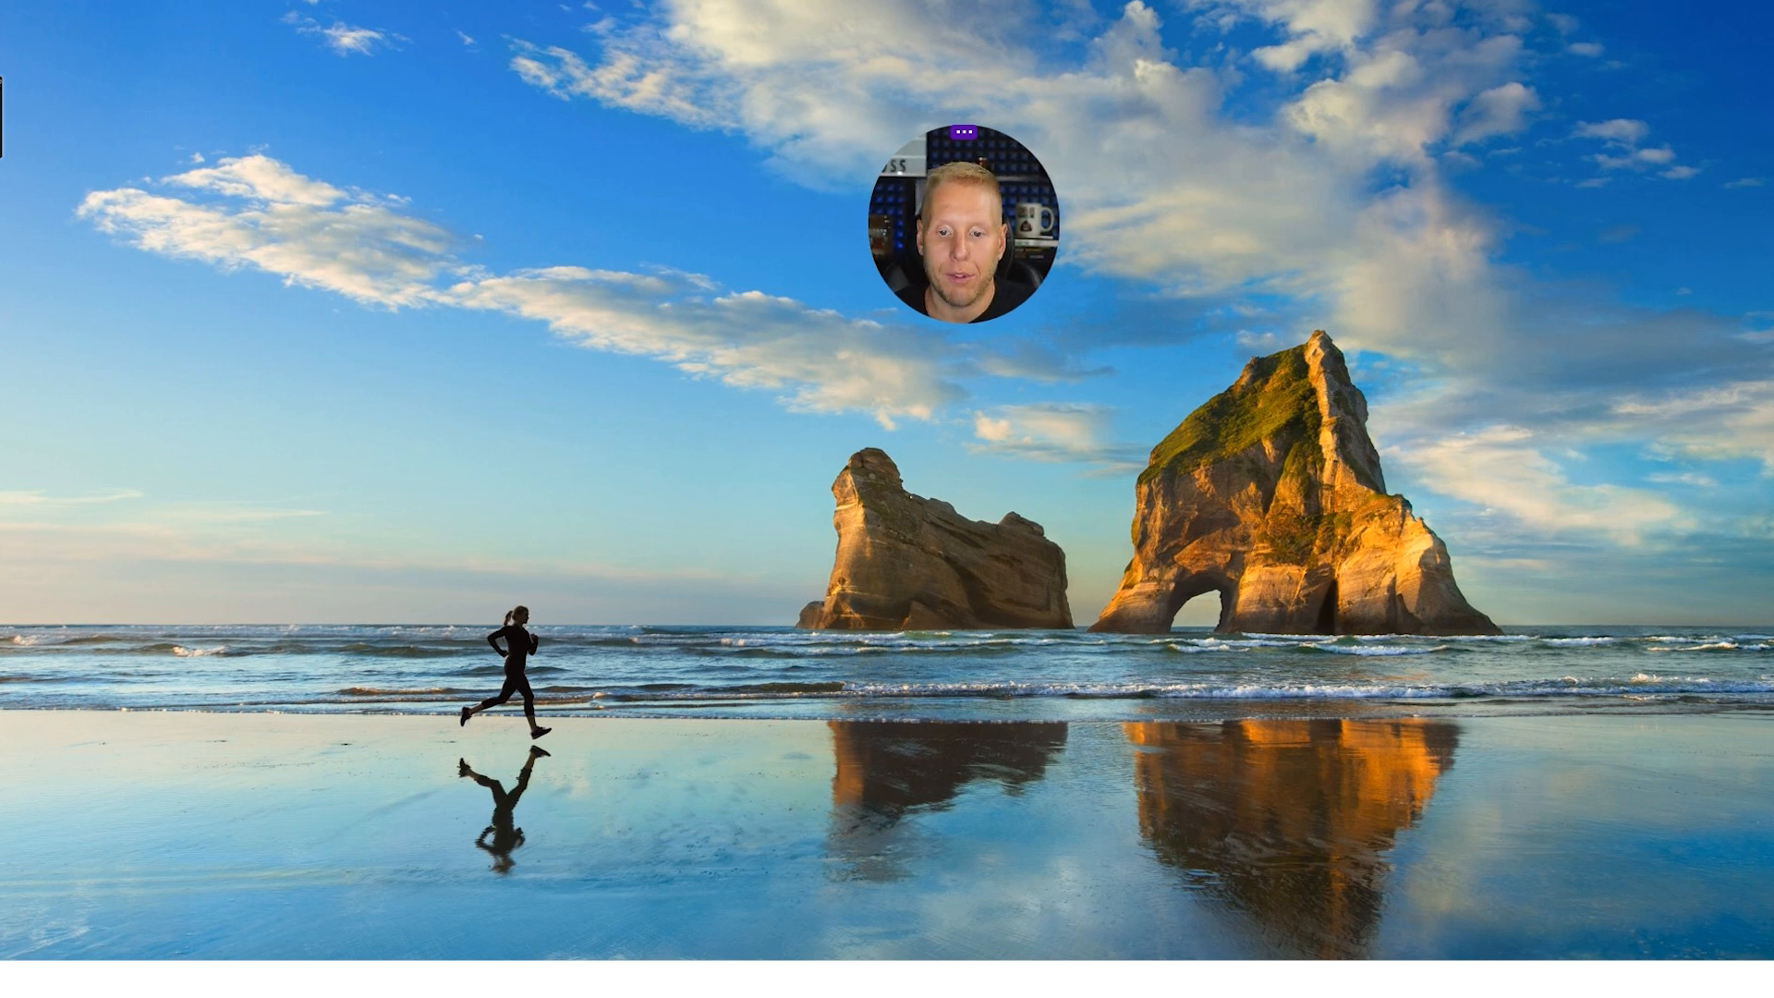
- Launch Adobe Premiere Pro and start a new project
mouse_move(3, 167)
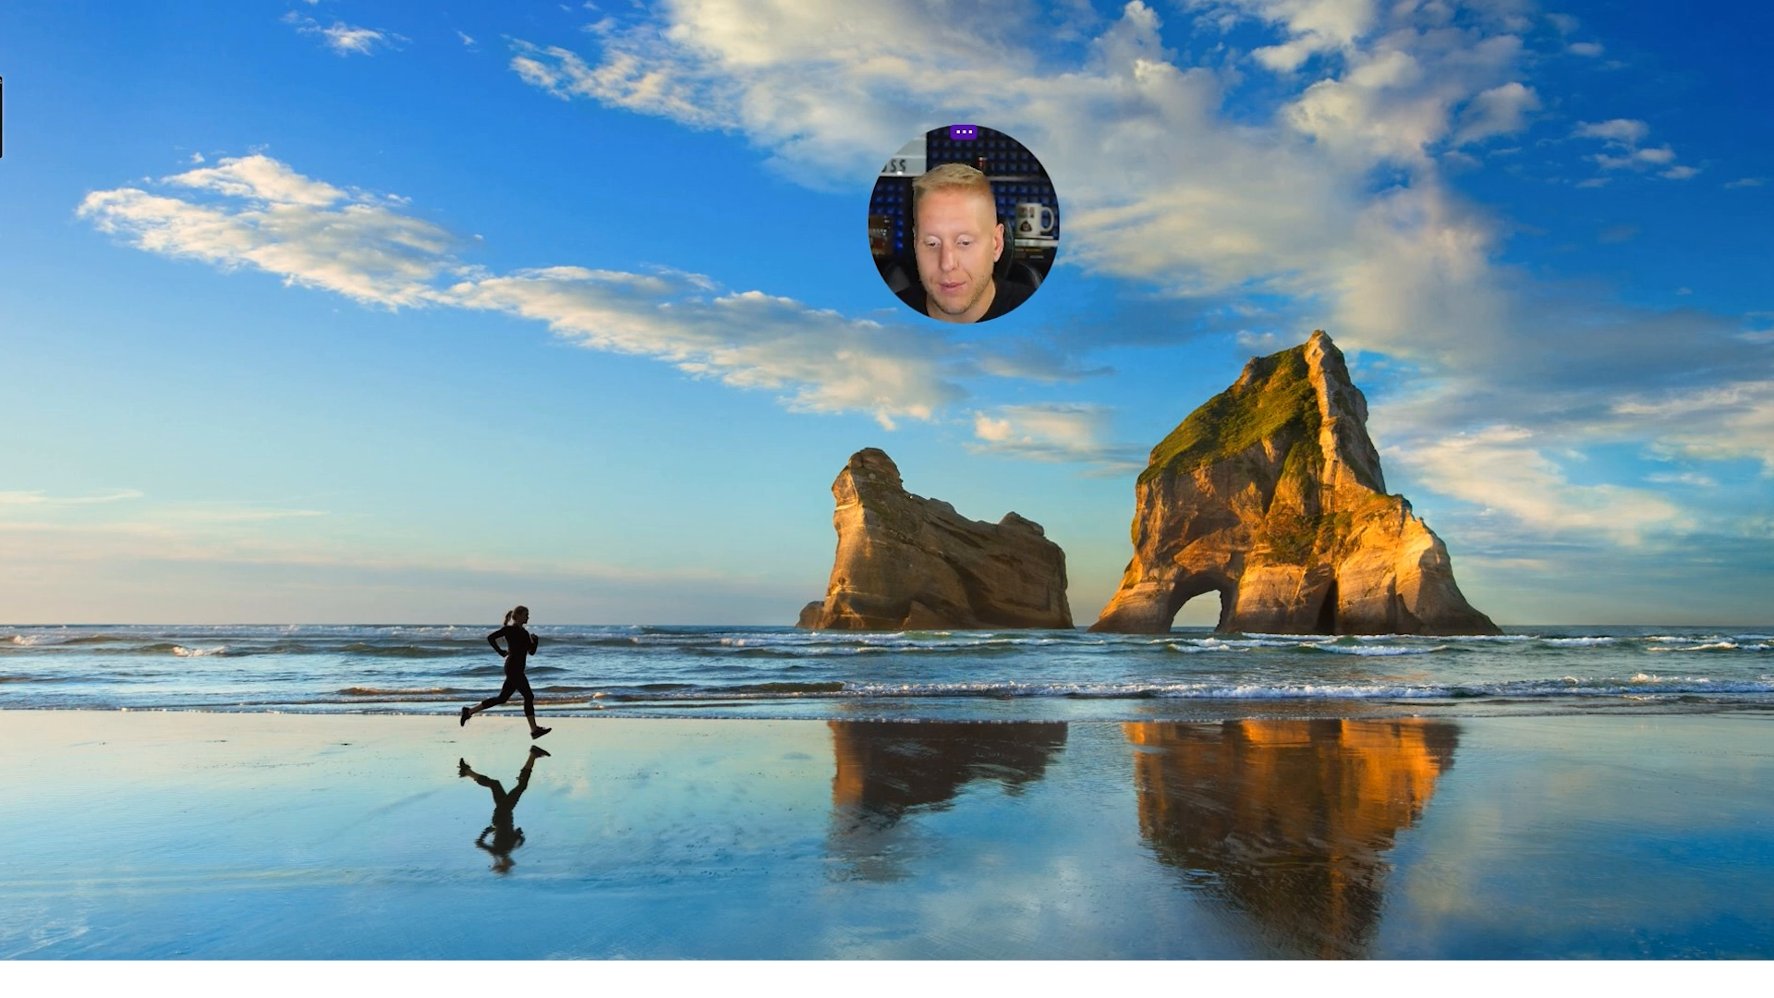
key(super)
click(111, 761)
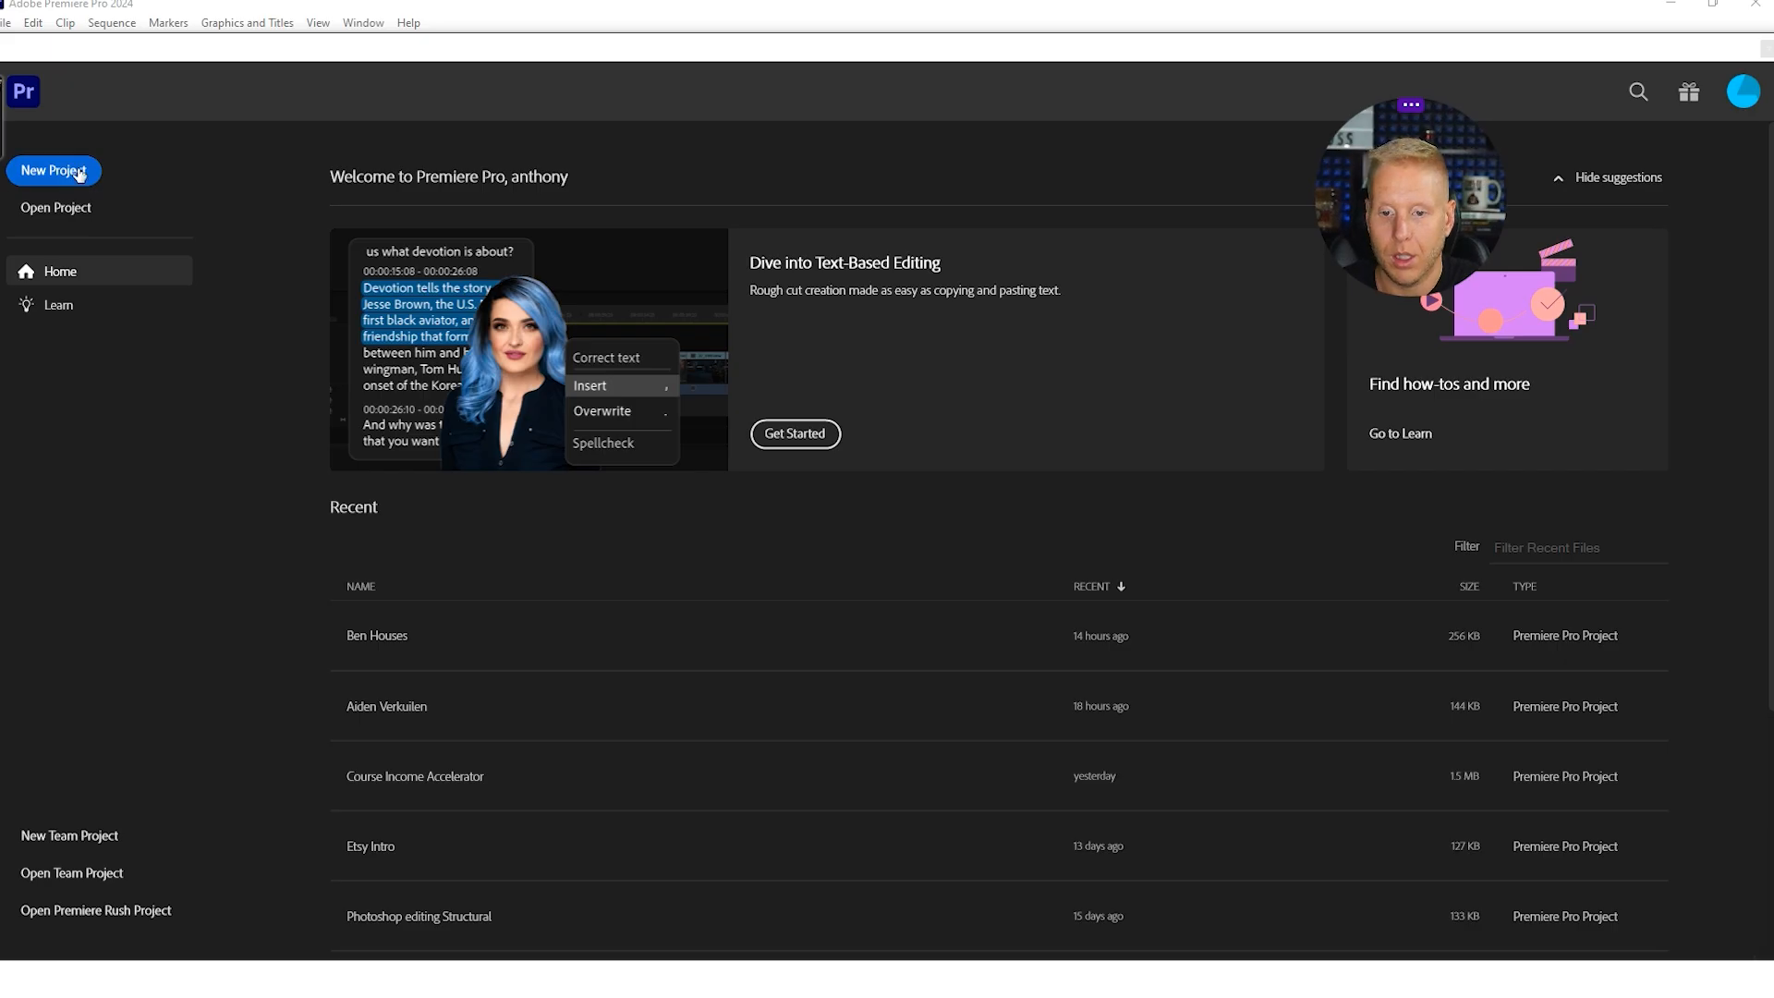
click(77, 168)
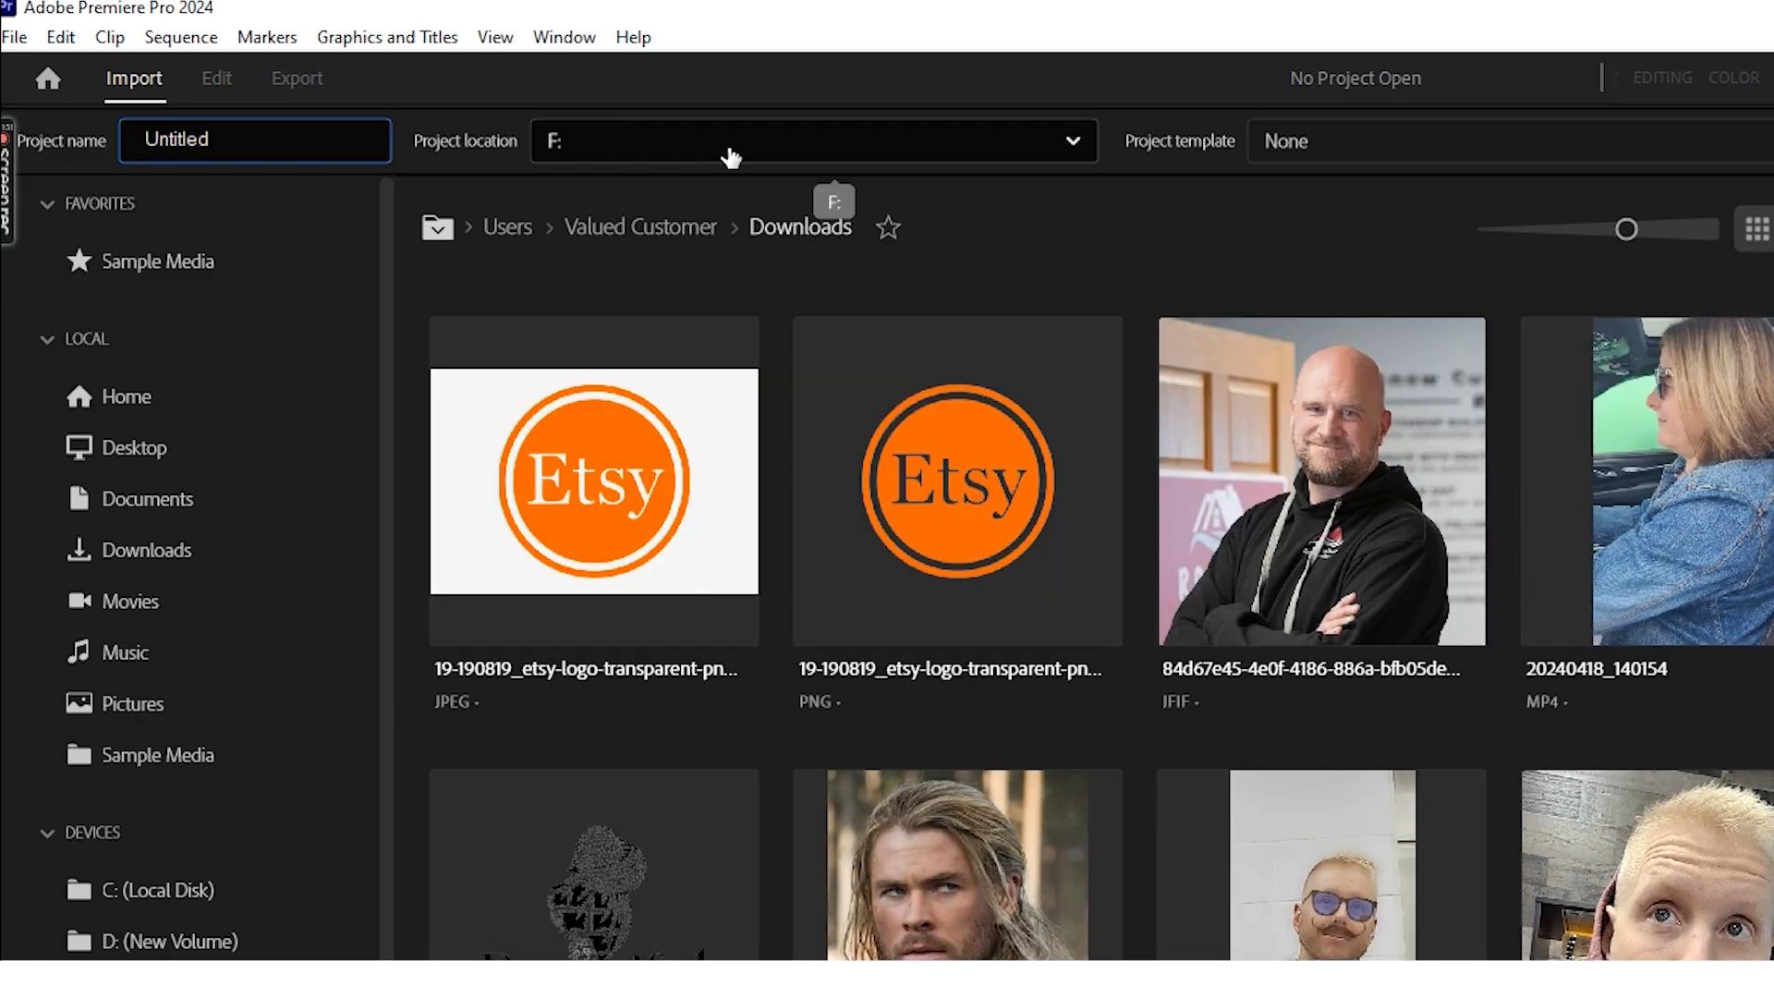
- Set the project location to the Final Course Income Accelerator folder inside 1 Course Income Accelerator on easystore (F:)
click(471, 100)
click(628, 332)
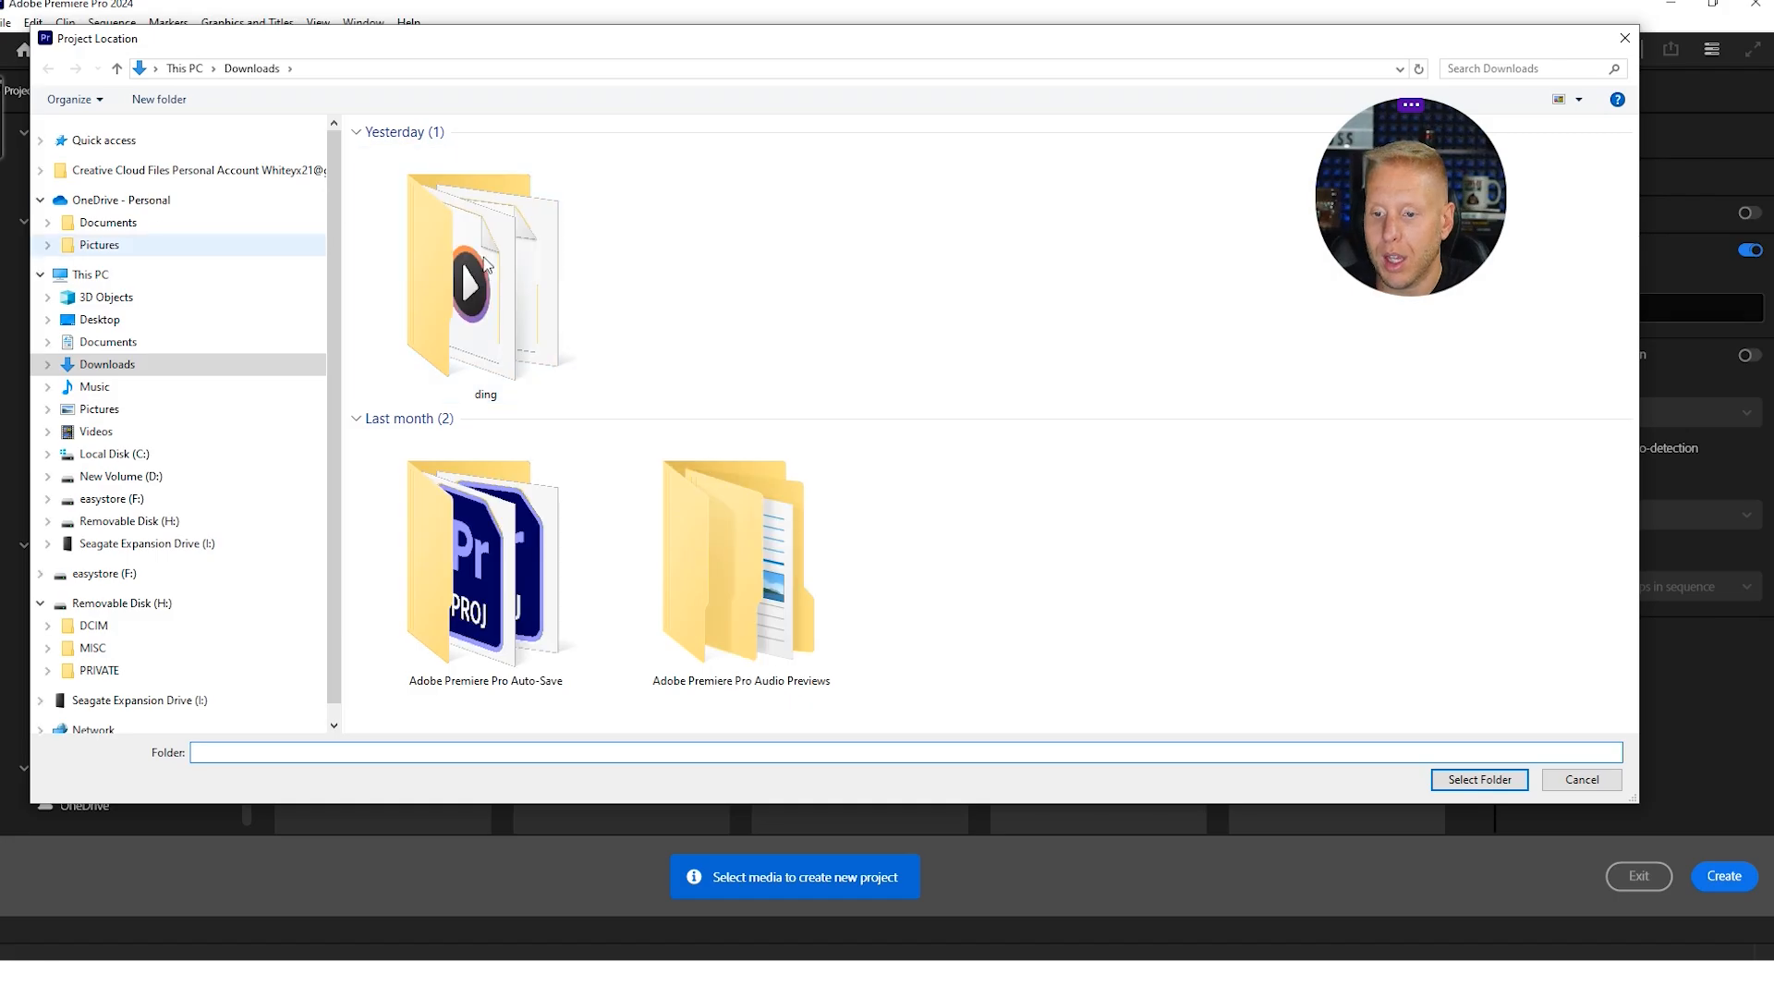
click(139, 500)
double_click(511, 176)
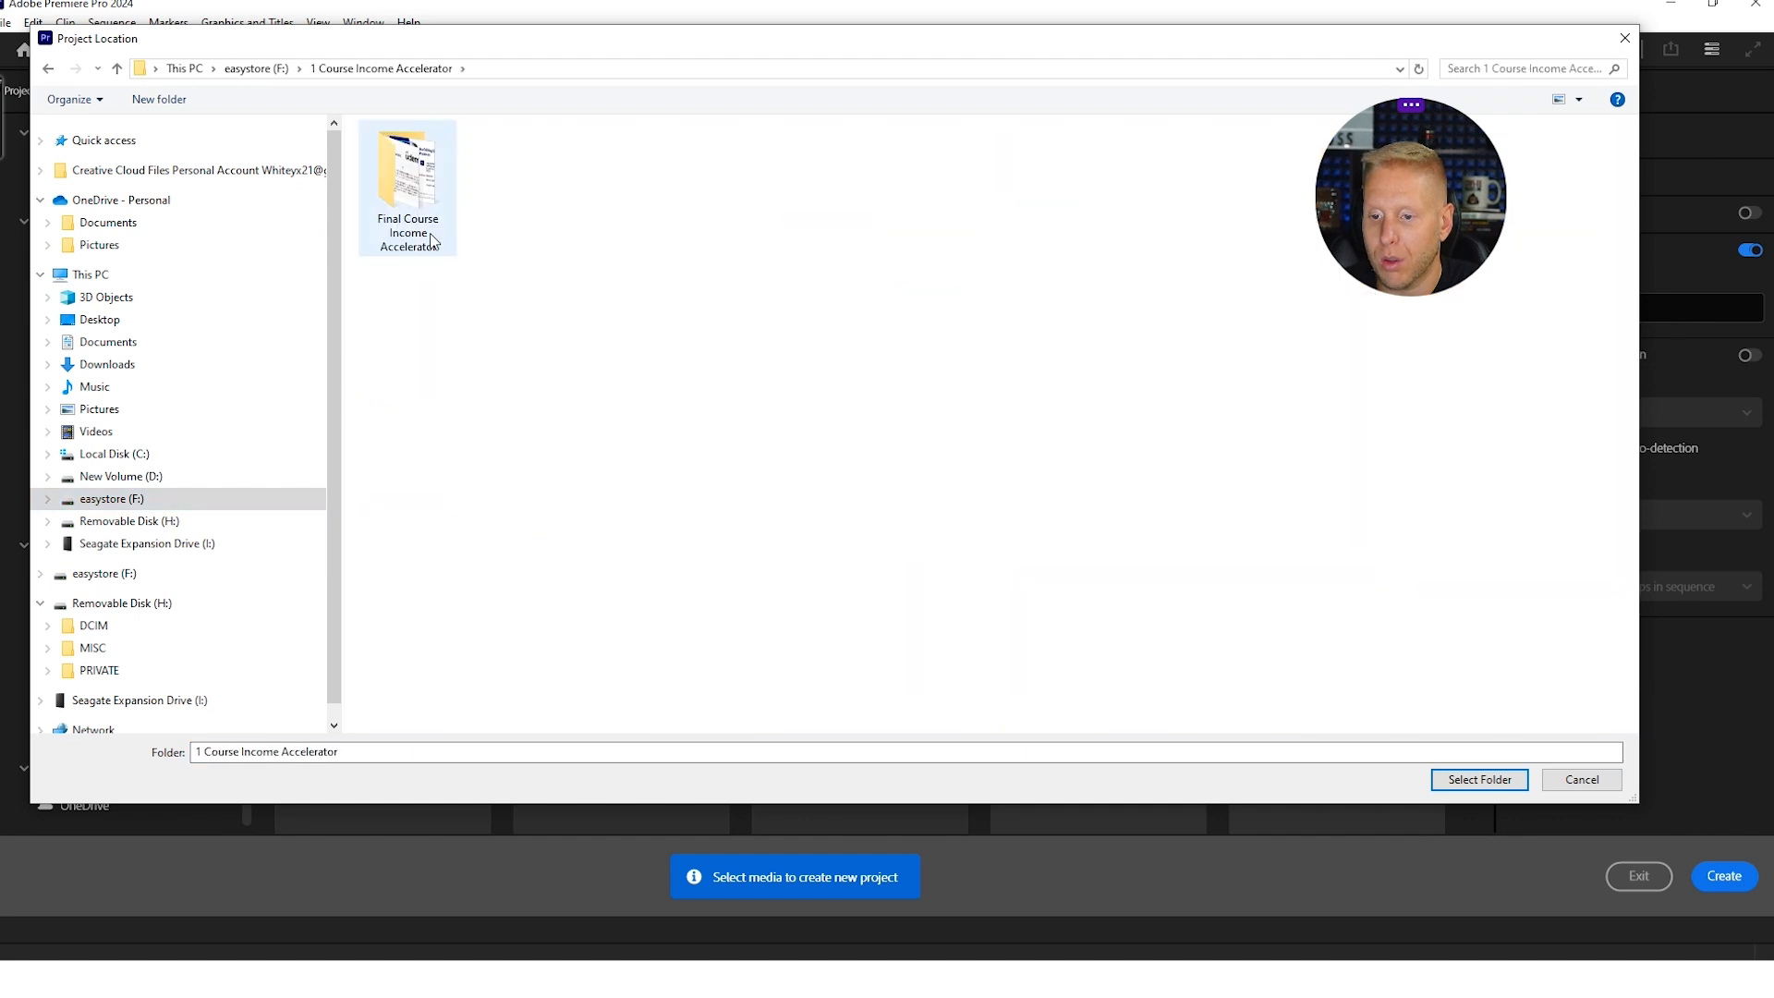
double_click(432, 217)
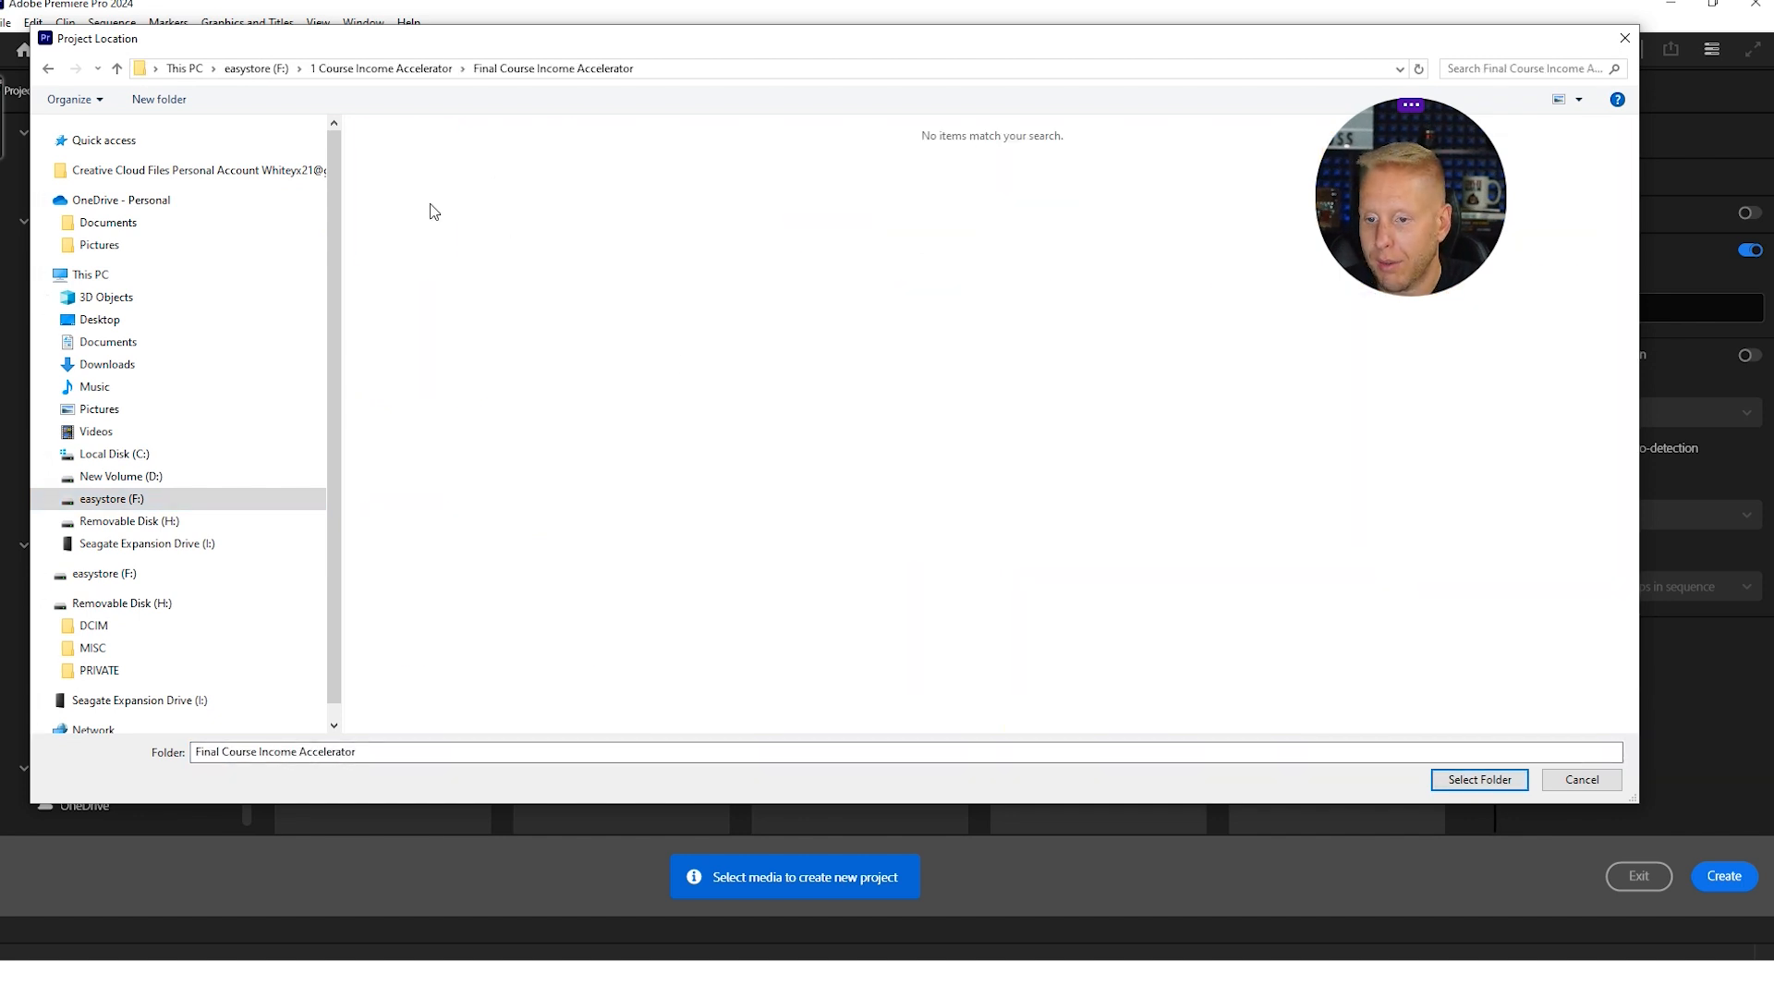
click(1472, 782)
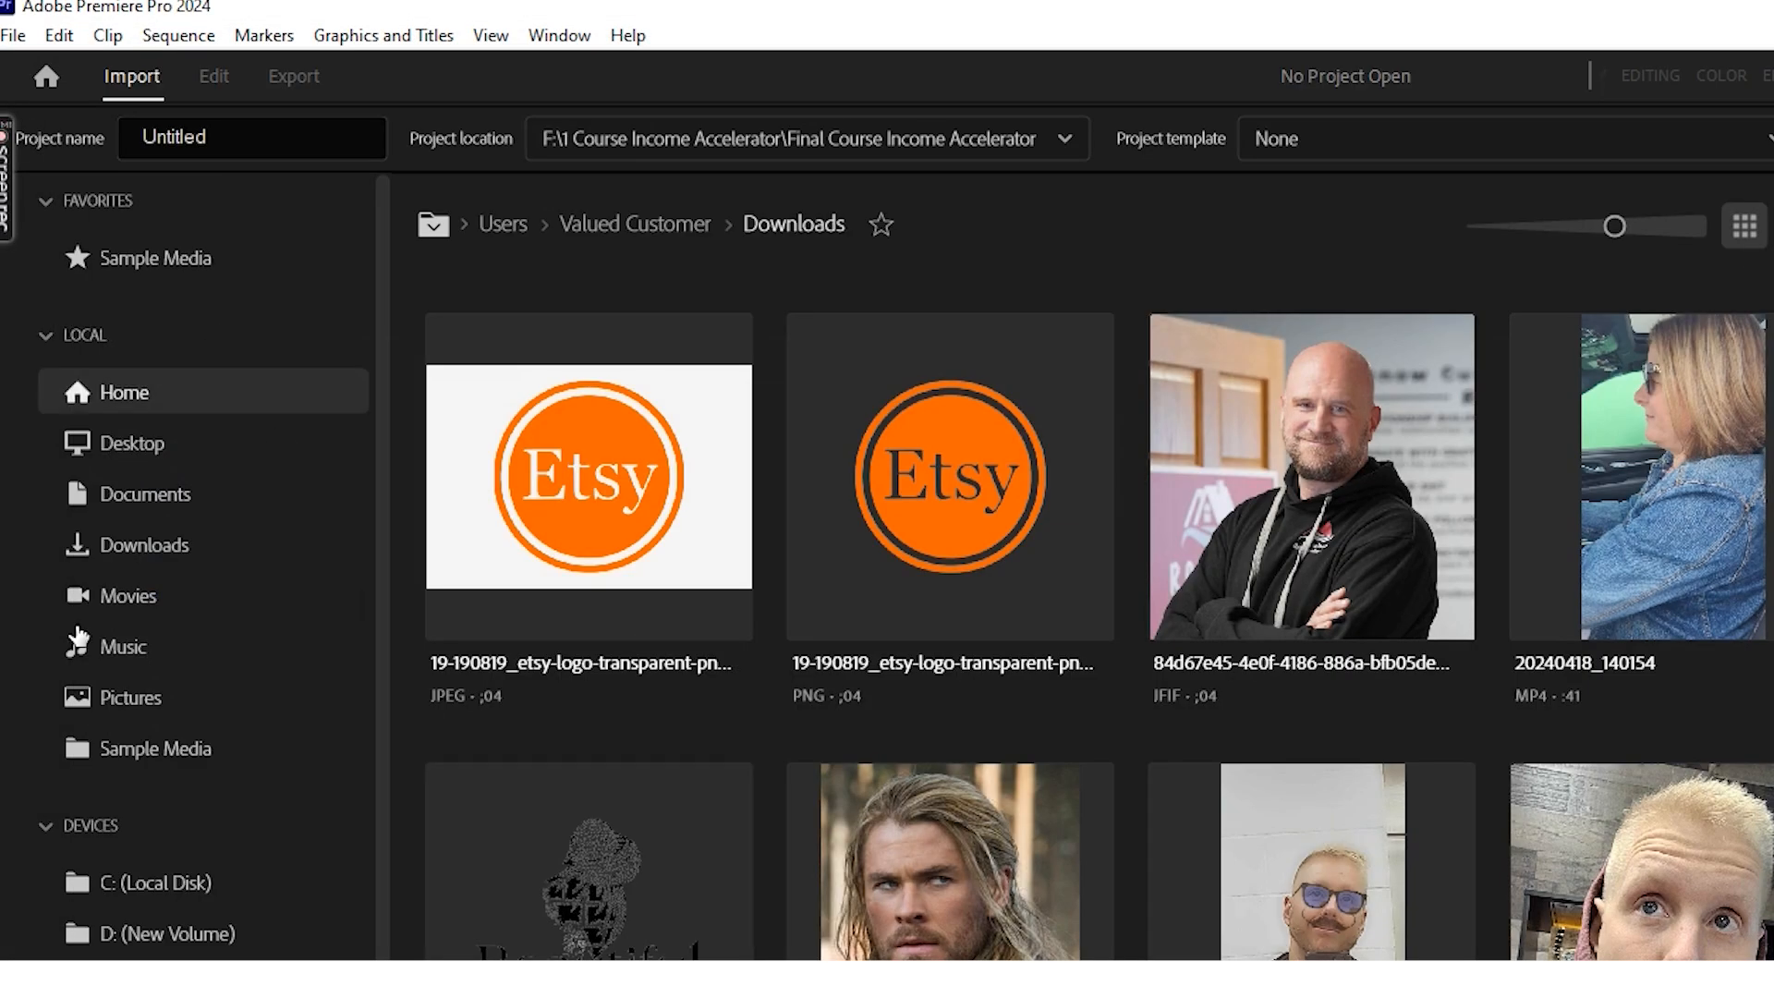
- Name the project "Screen Recording" and create it without selecting any media
click(281, 135)
drag(241, 135, 59, 147)
text(Co)
key(BackSpace)
key(BackSpace)
text(Screen Recording)
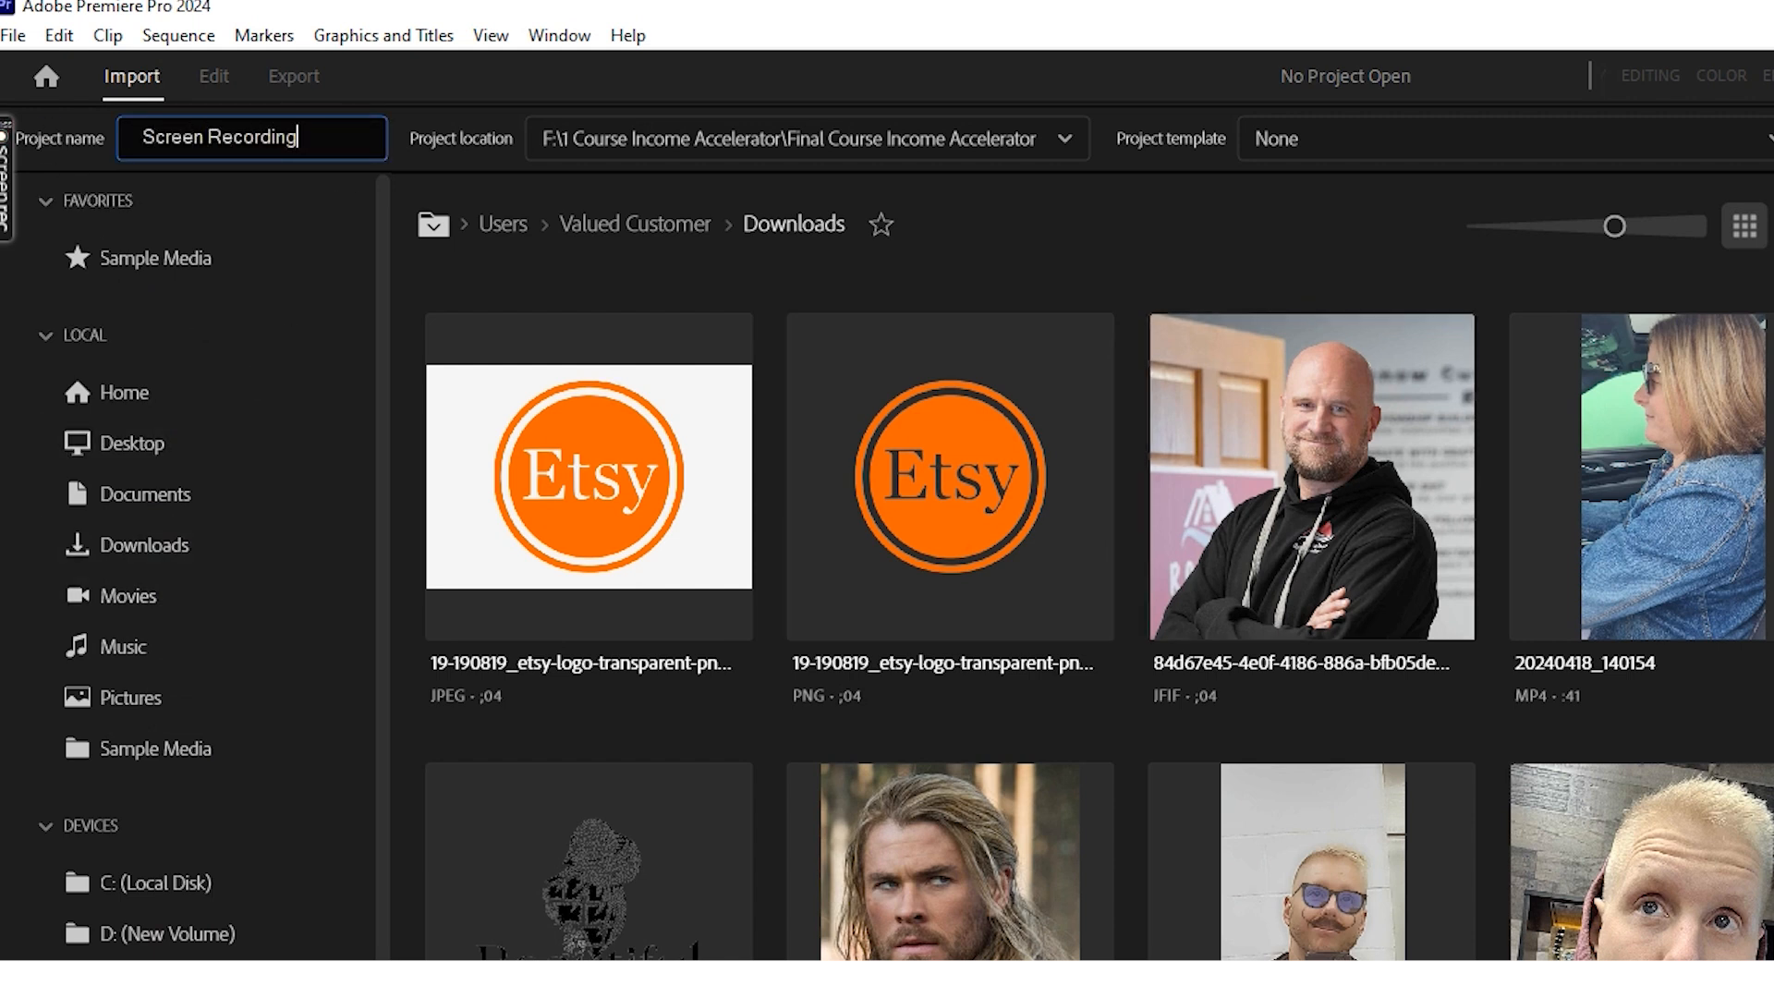
key(Return)
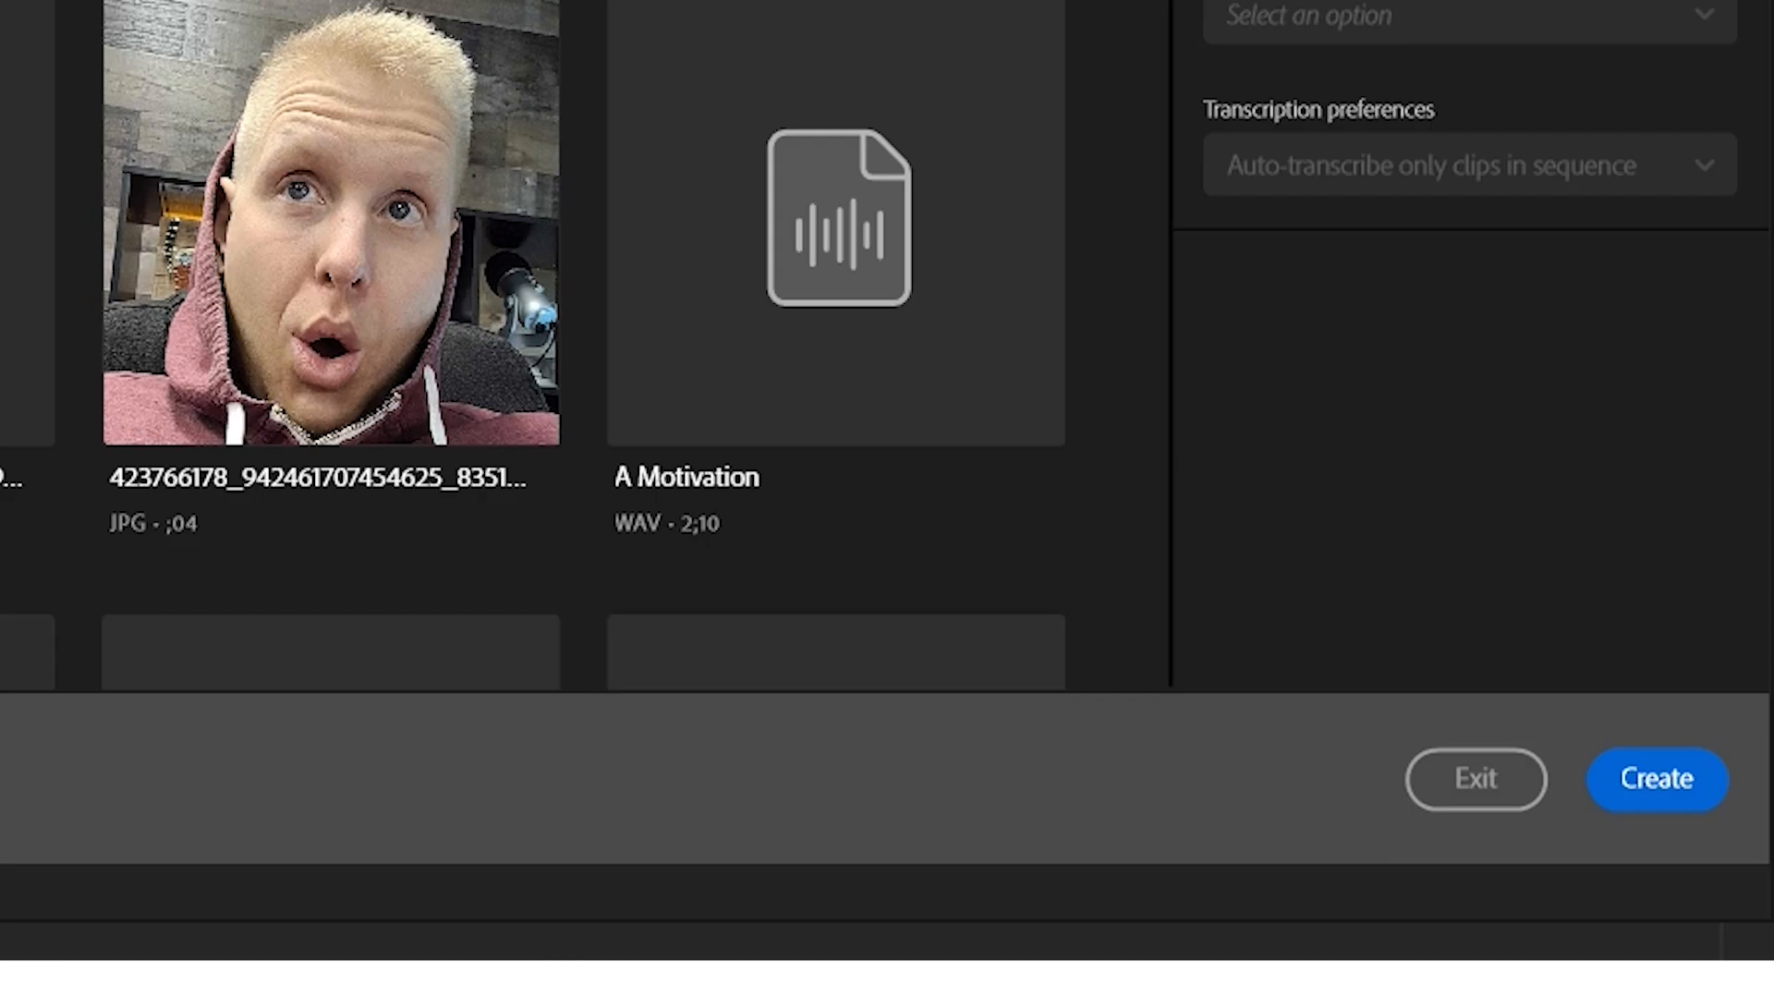
click(1651, 779)
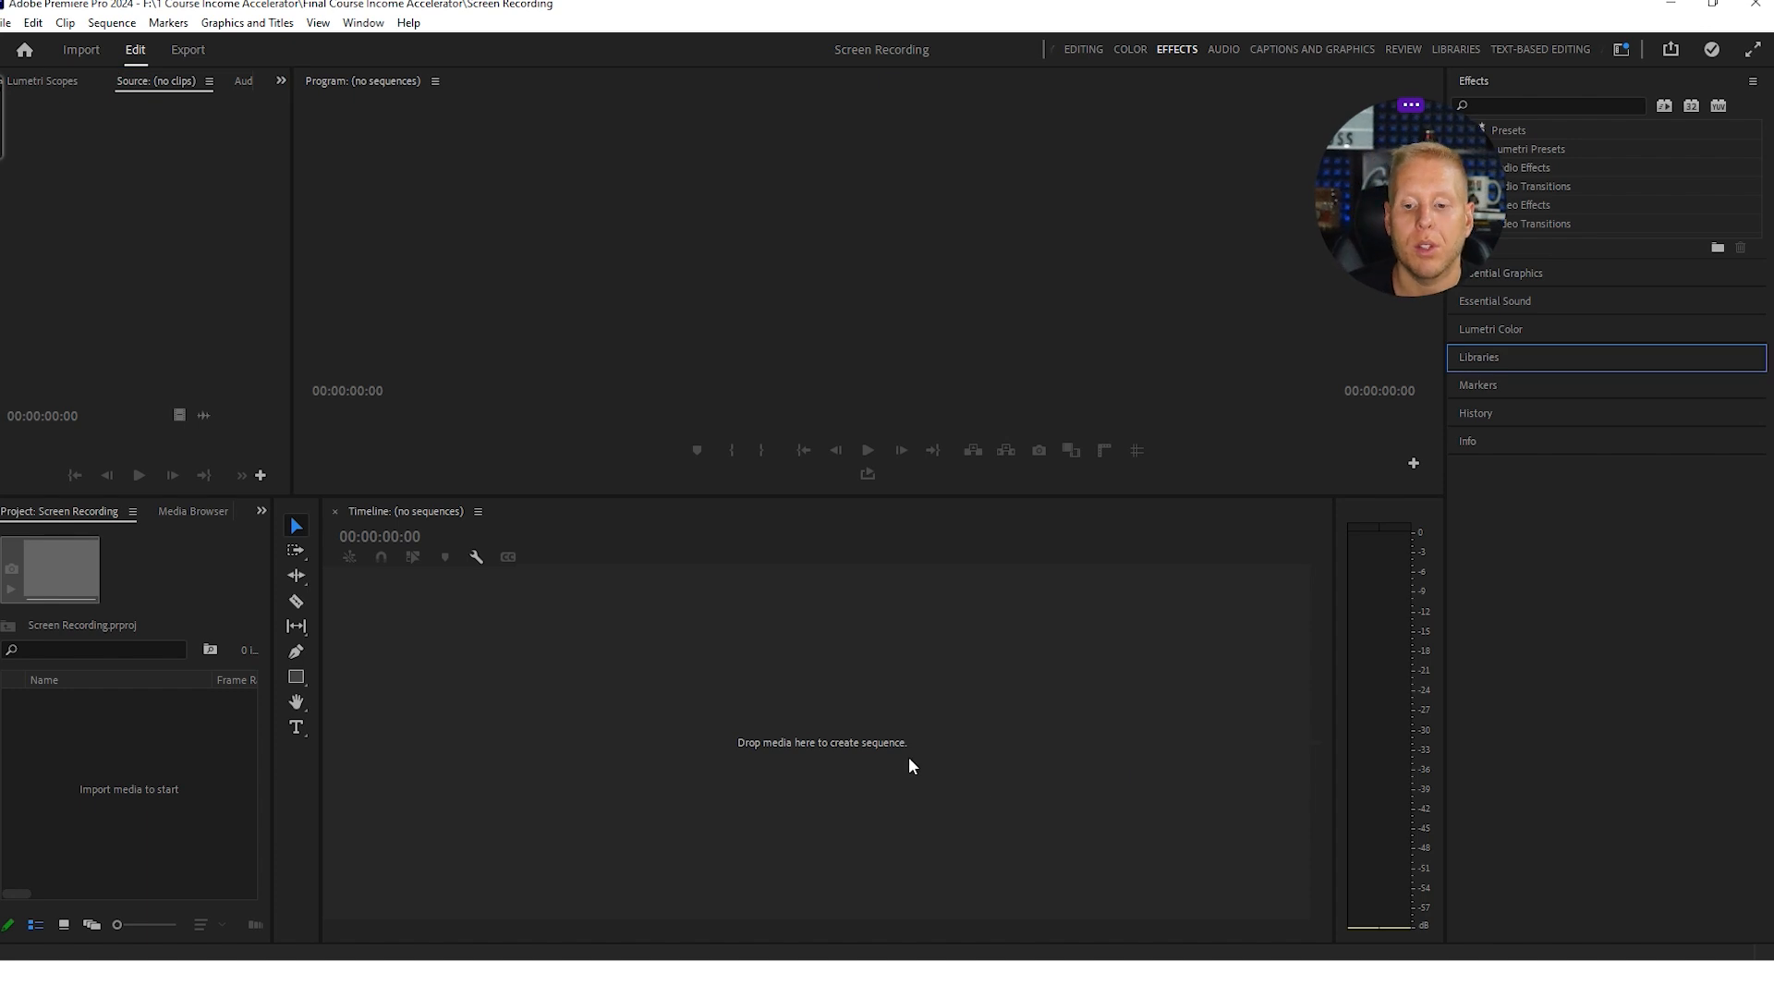
- Import the video "phase 2 Installing a Screen Recorder" from the 1 Course Income Accelerator folder on easystore (F:)
click(4, 22)
click(92, 518)
click(138, 461)
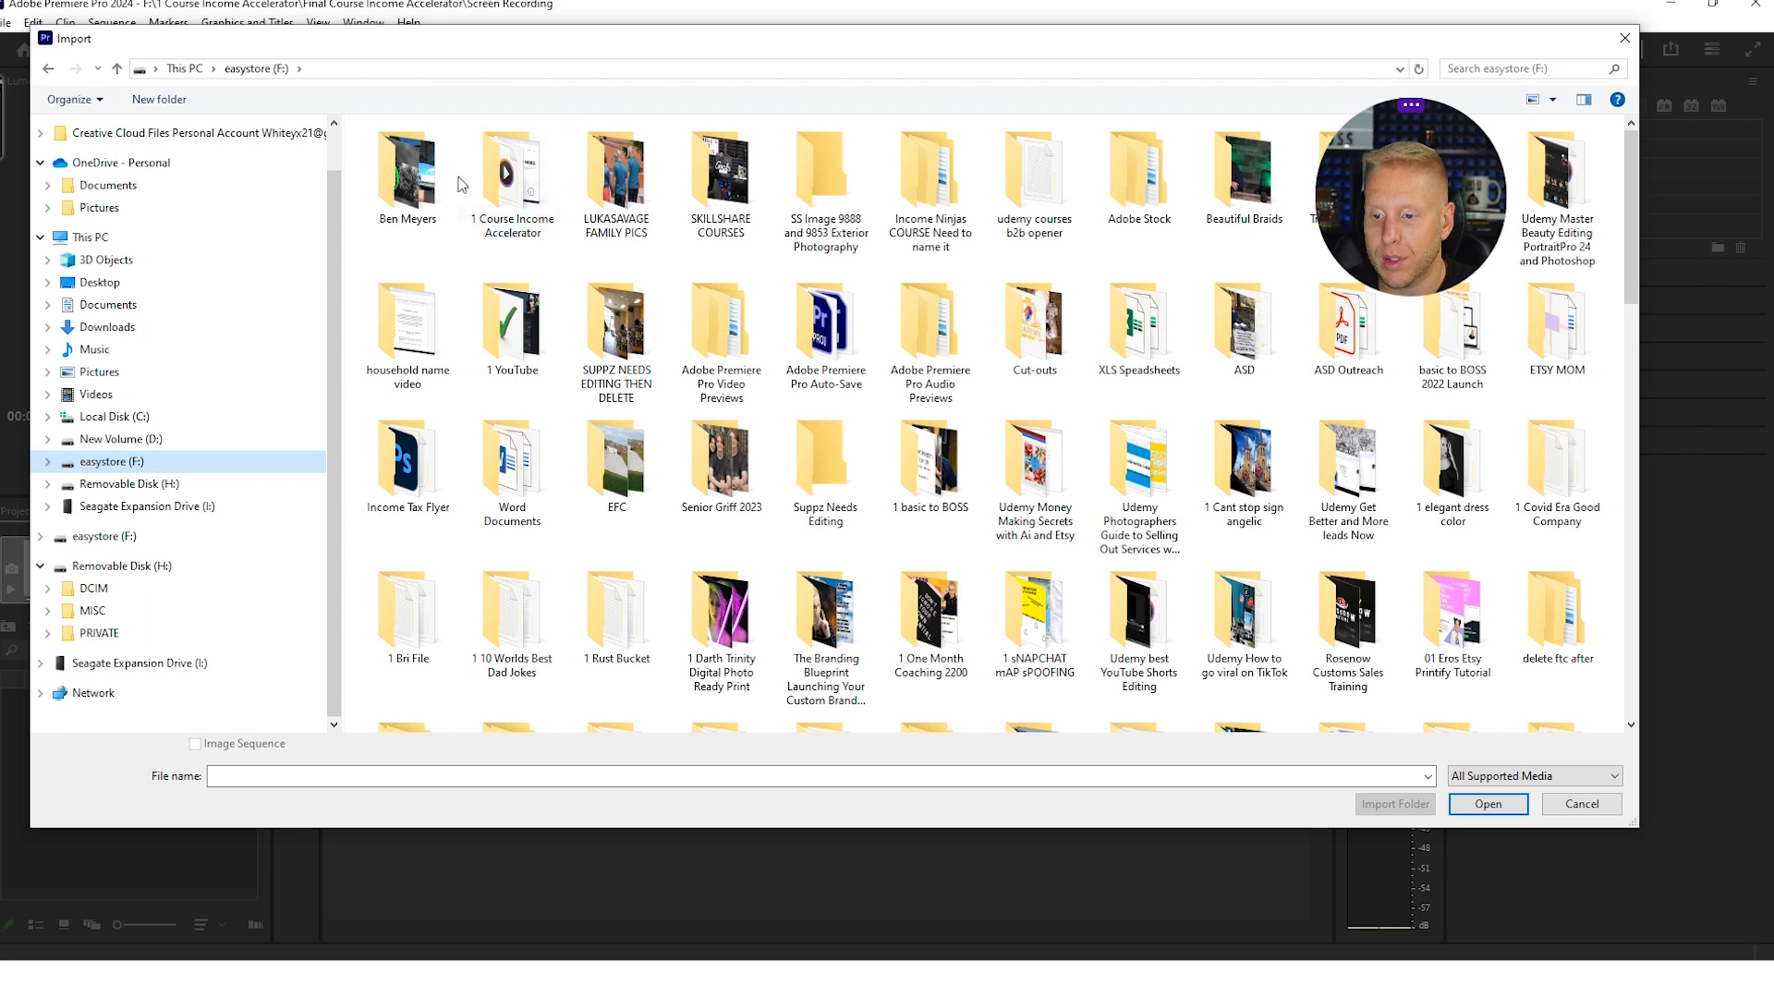
double_click(503, 185)
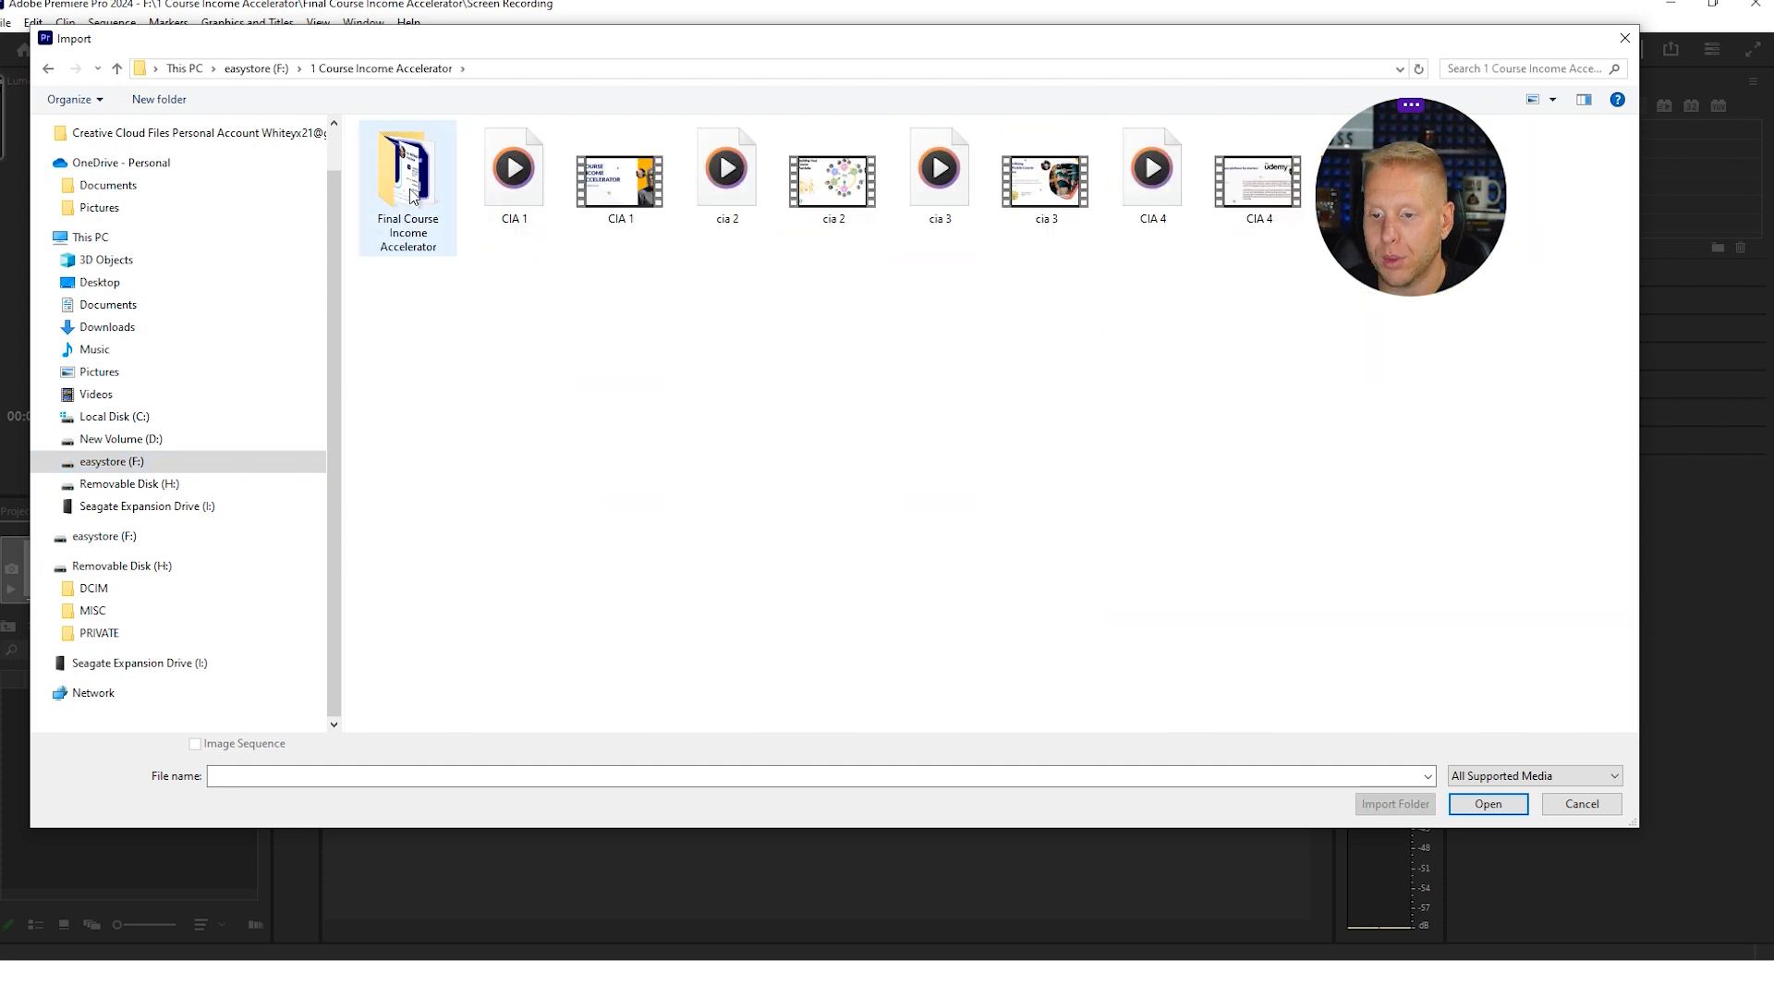
drag(1423, 204, 1173, 404)
click(1364, 185)
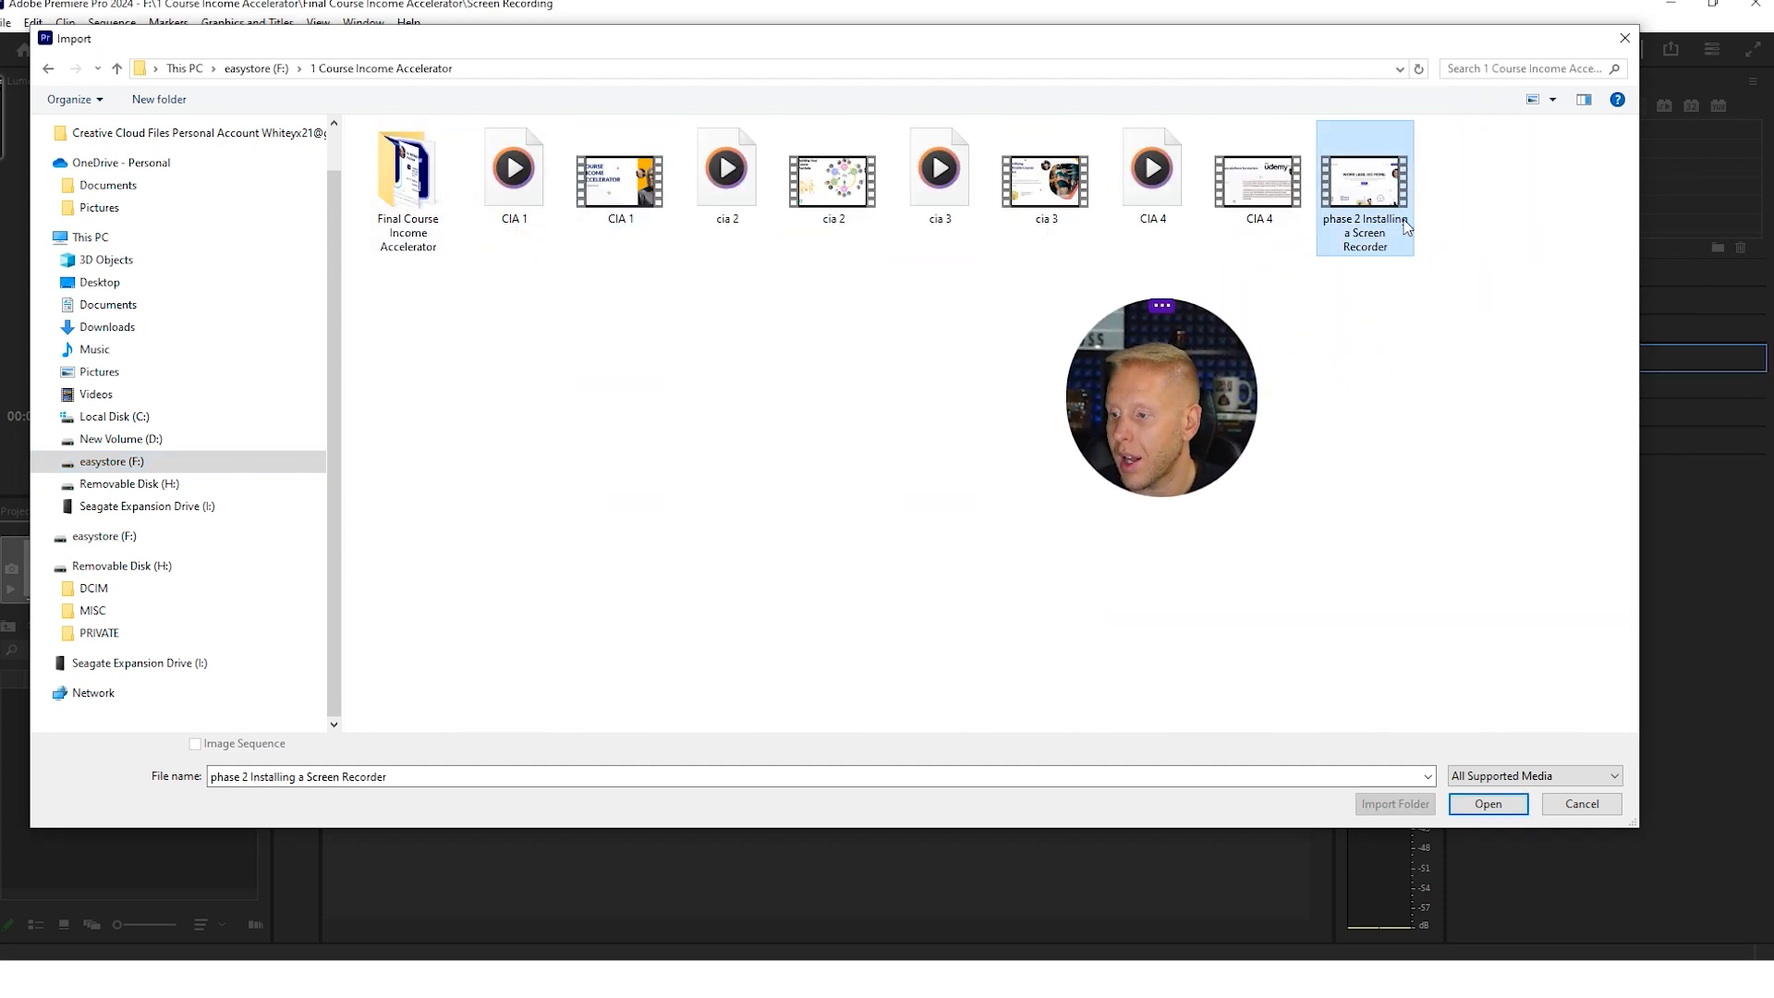
click(1487, 803)
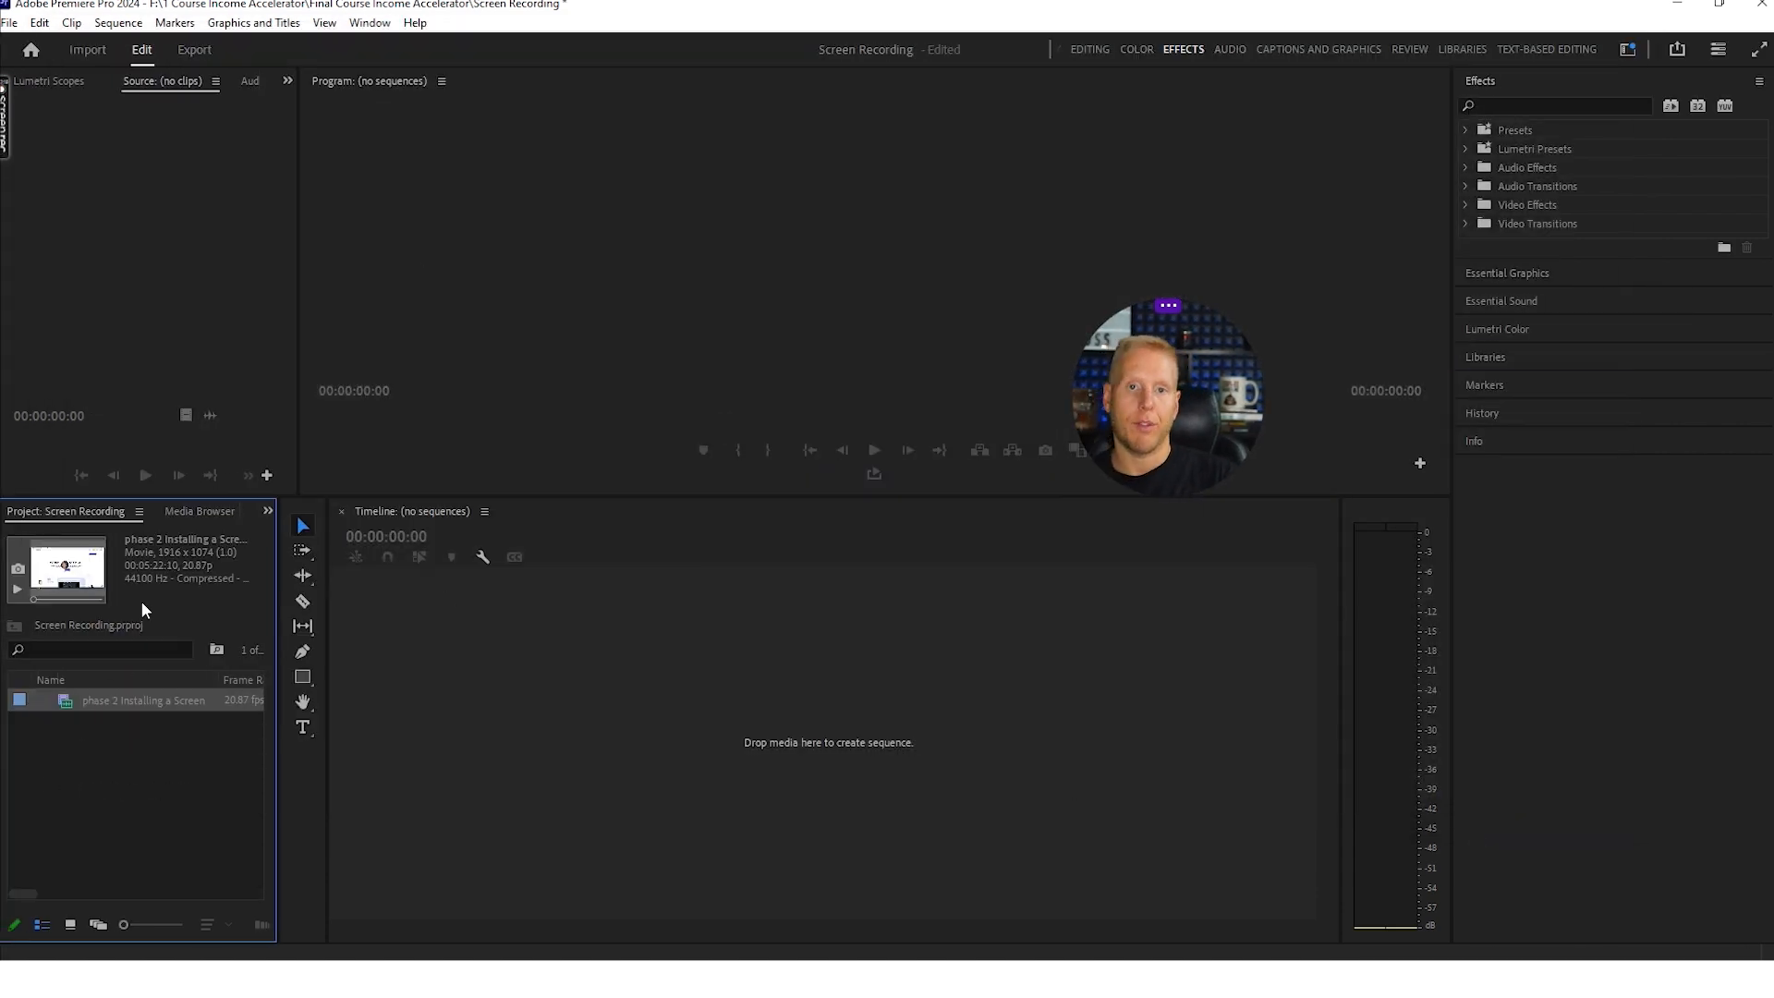
- Create a new sequence from the HD 1080p 23.976 fps preset, reviewing its settings and keeping the default name
click(9, 24)
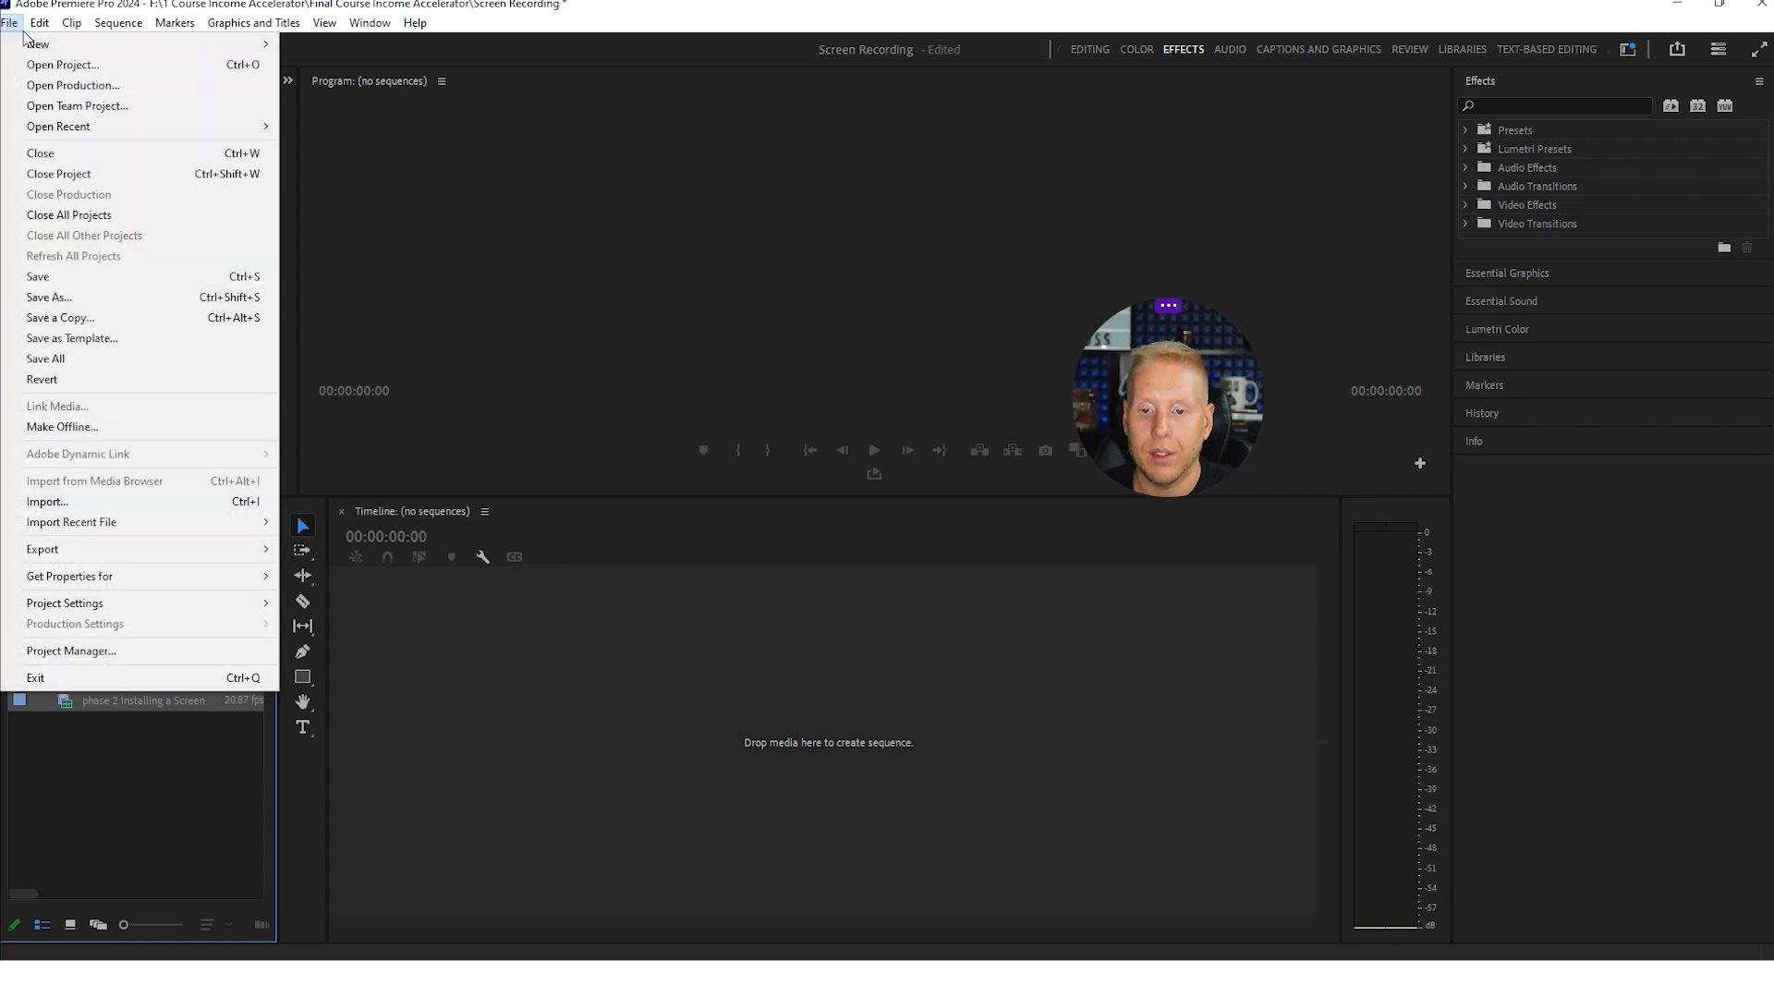
mouse_move(29, 54)
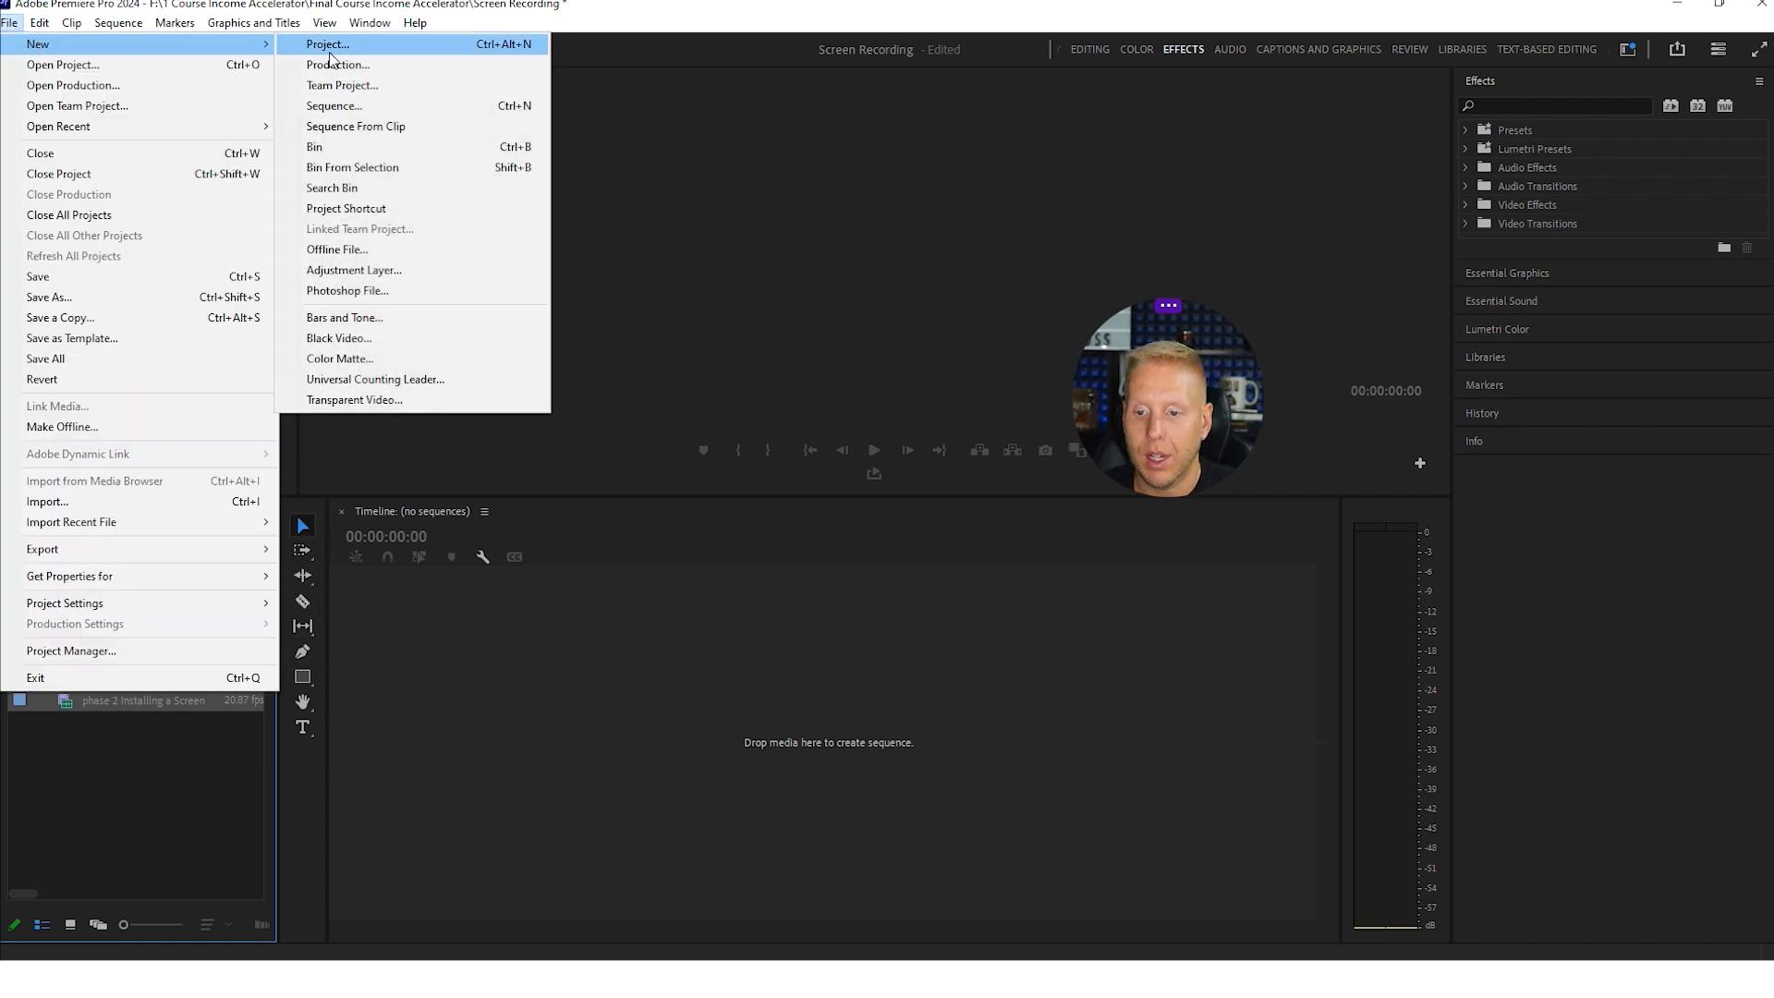
click(347, 107)
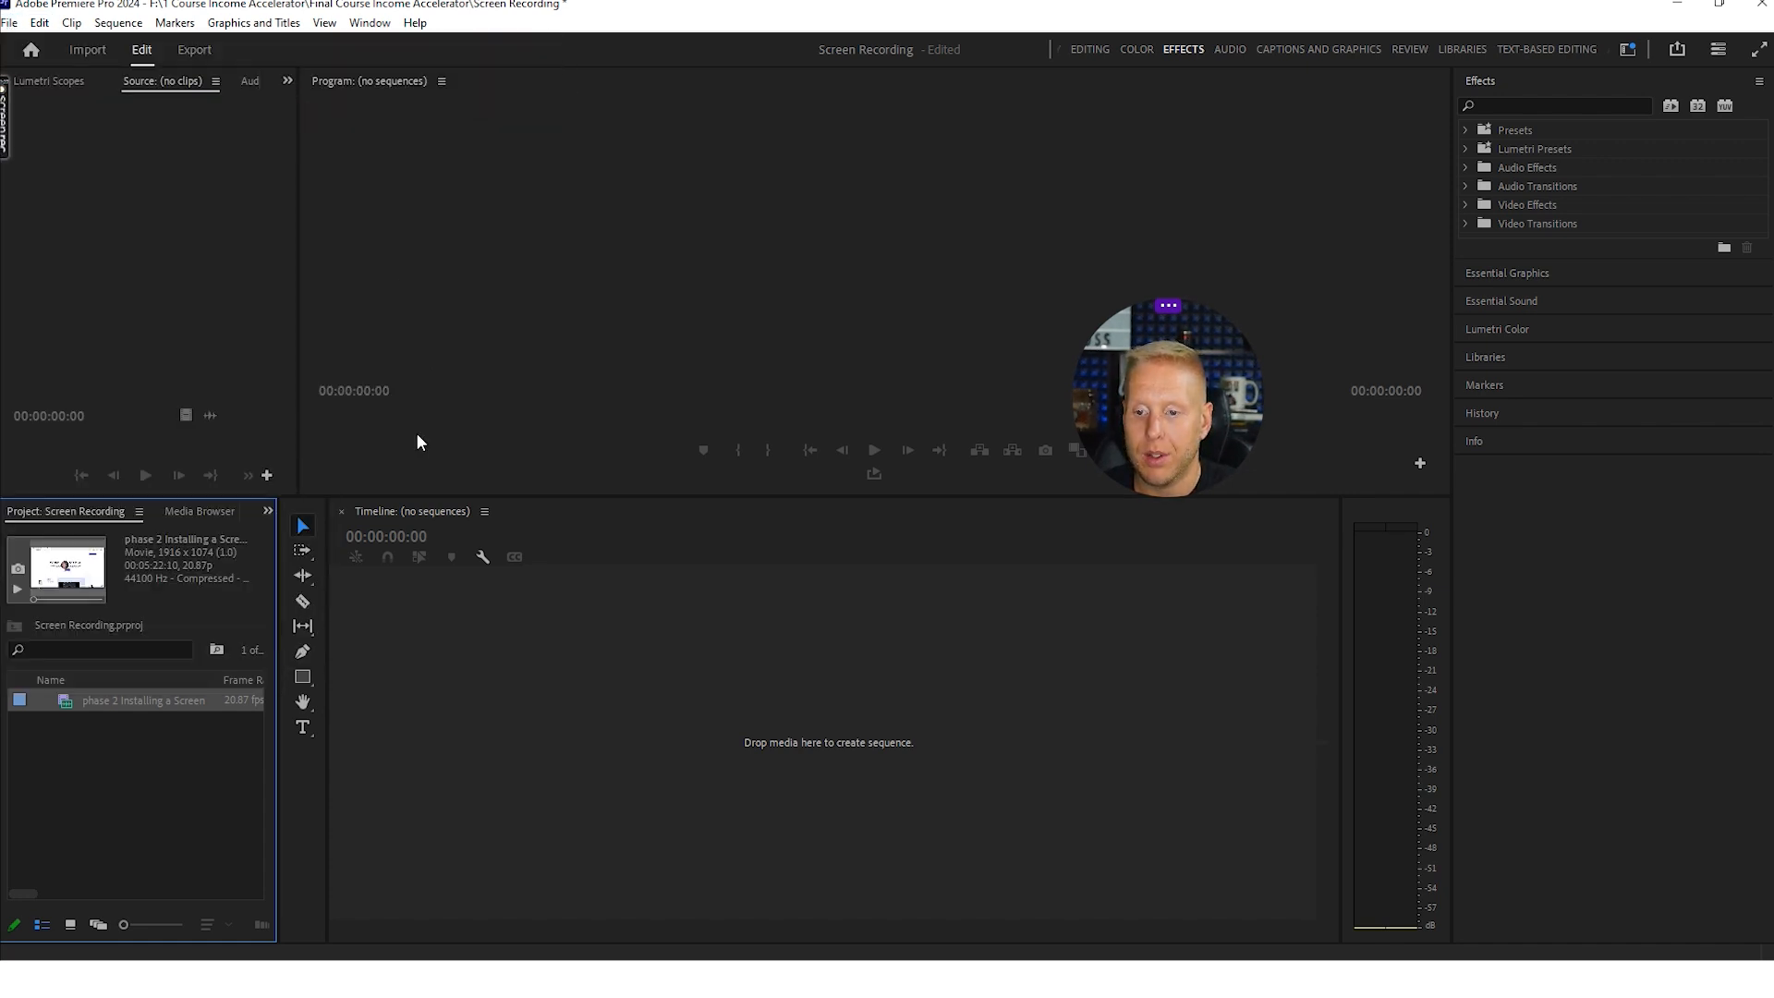
drag(1149, 418, 1301, 321)
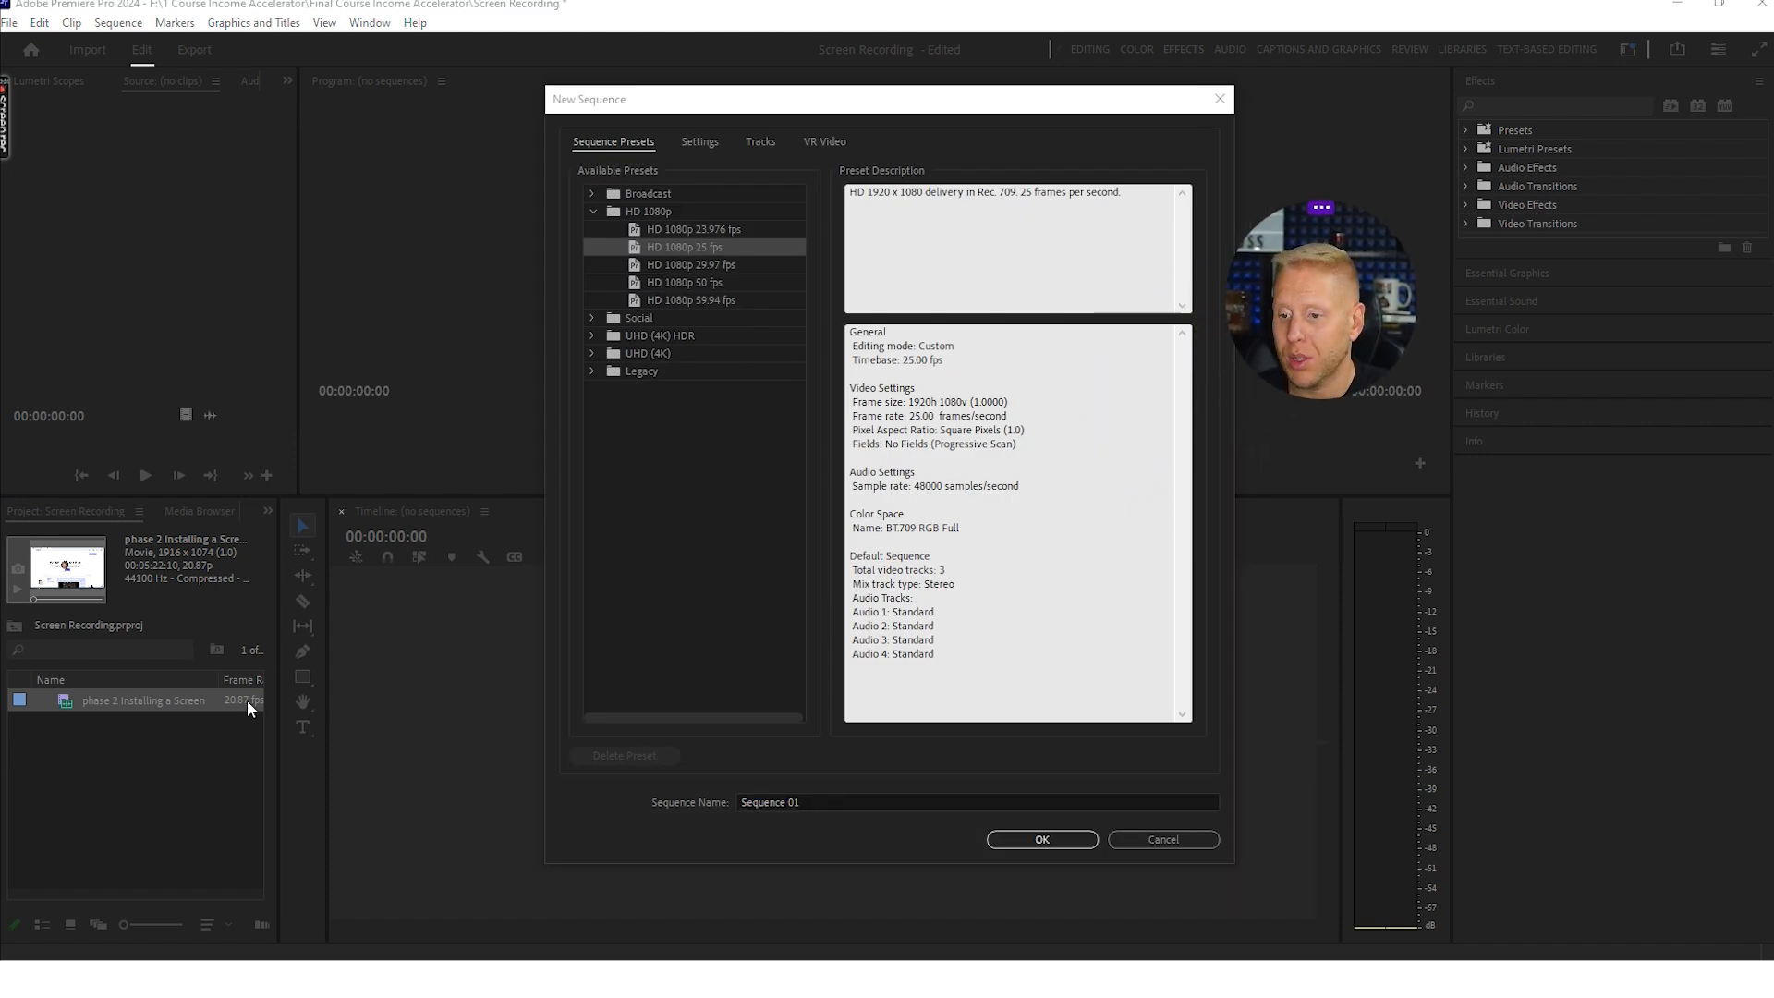
click(702, 227)
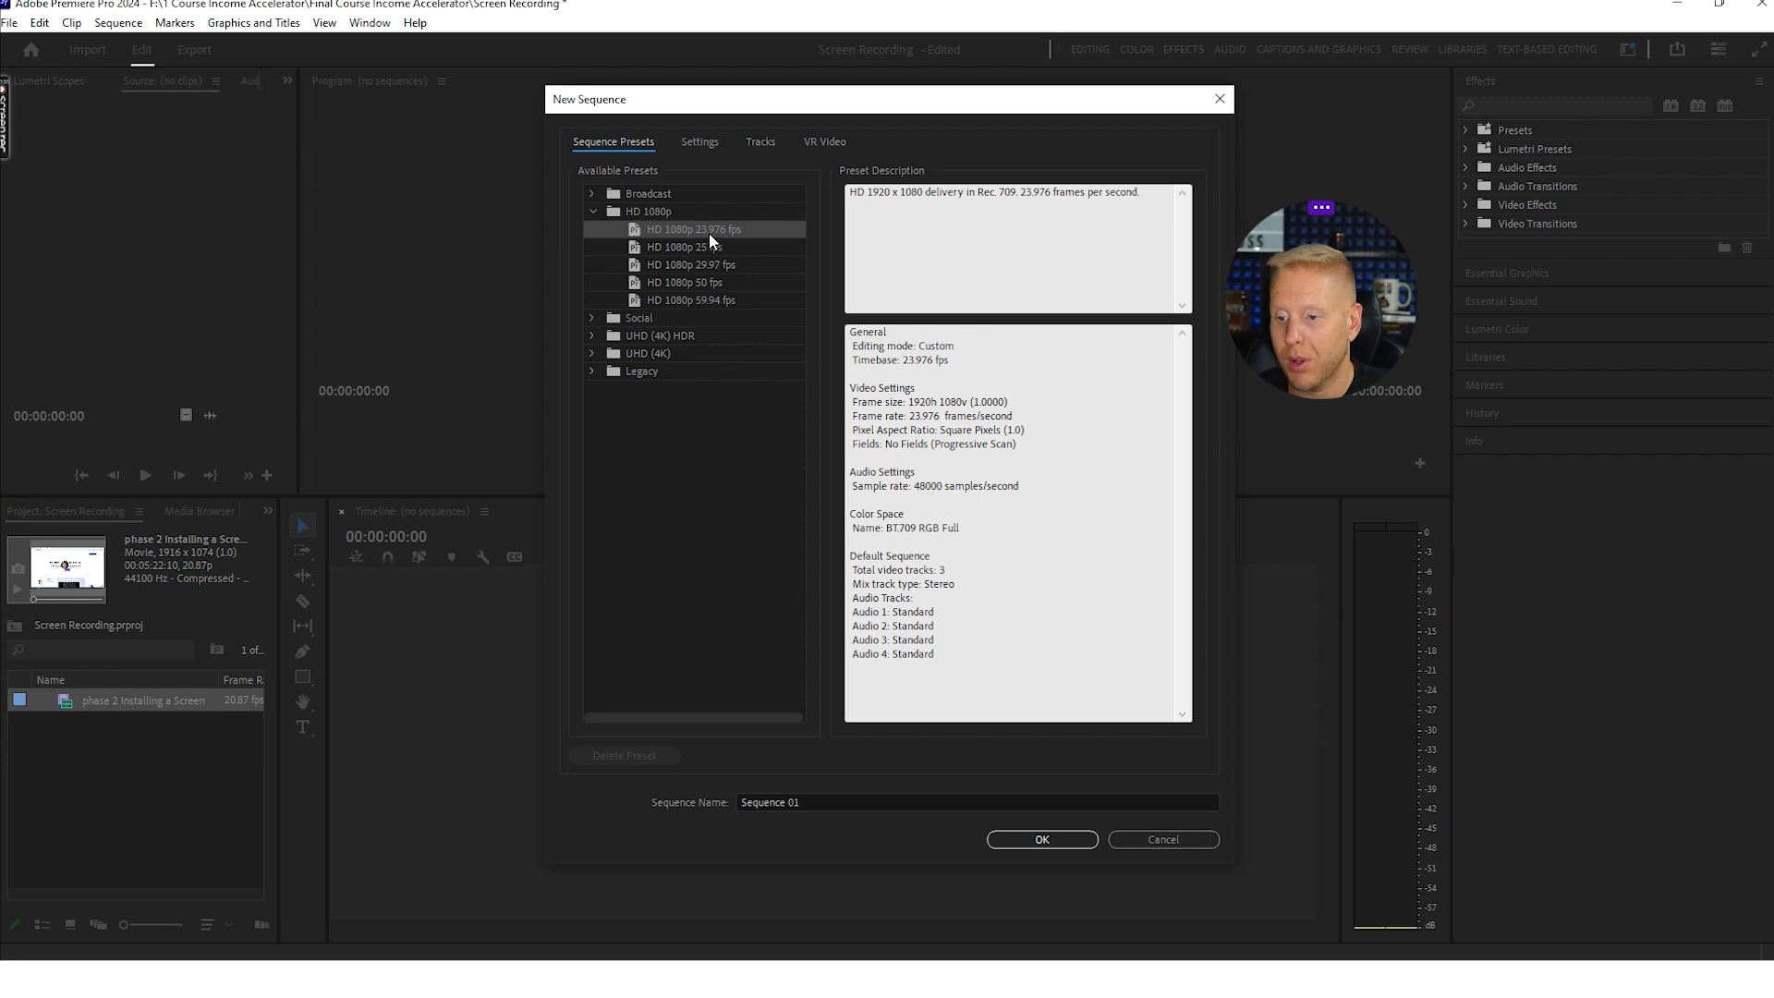
click(698, 143)
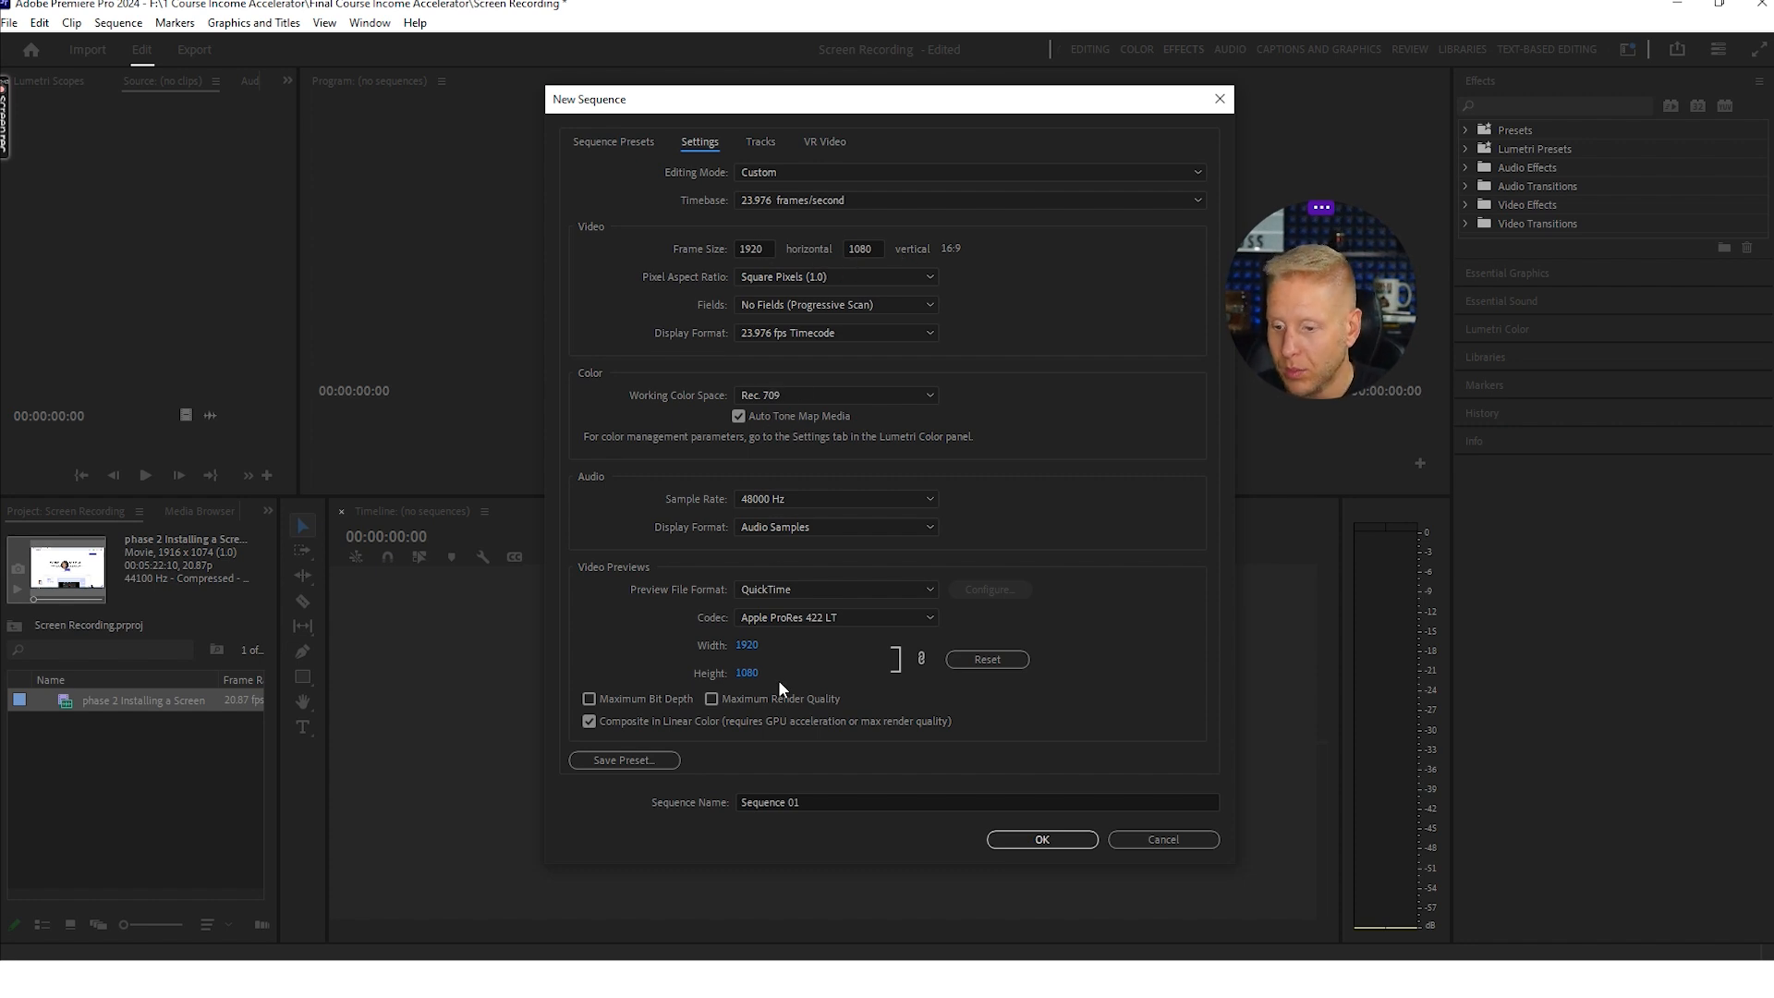
click(1067, 850)
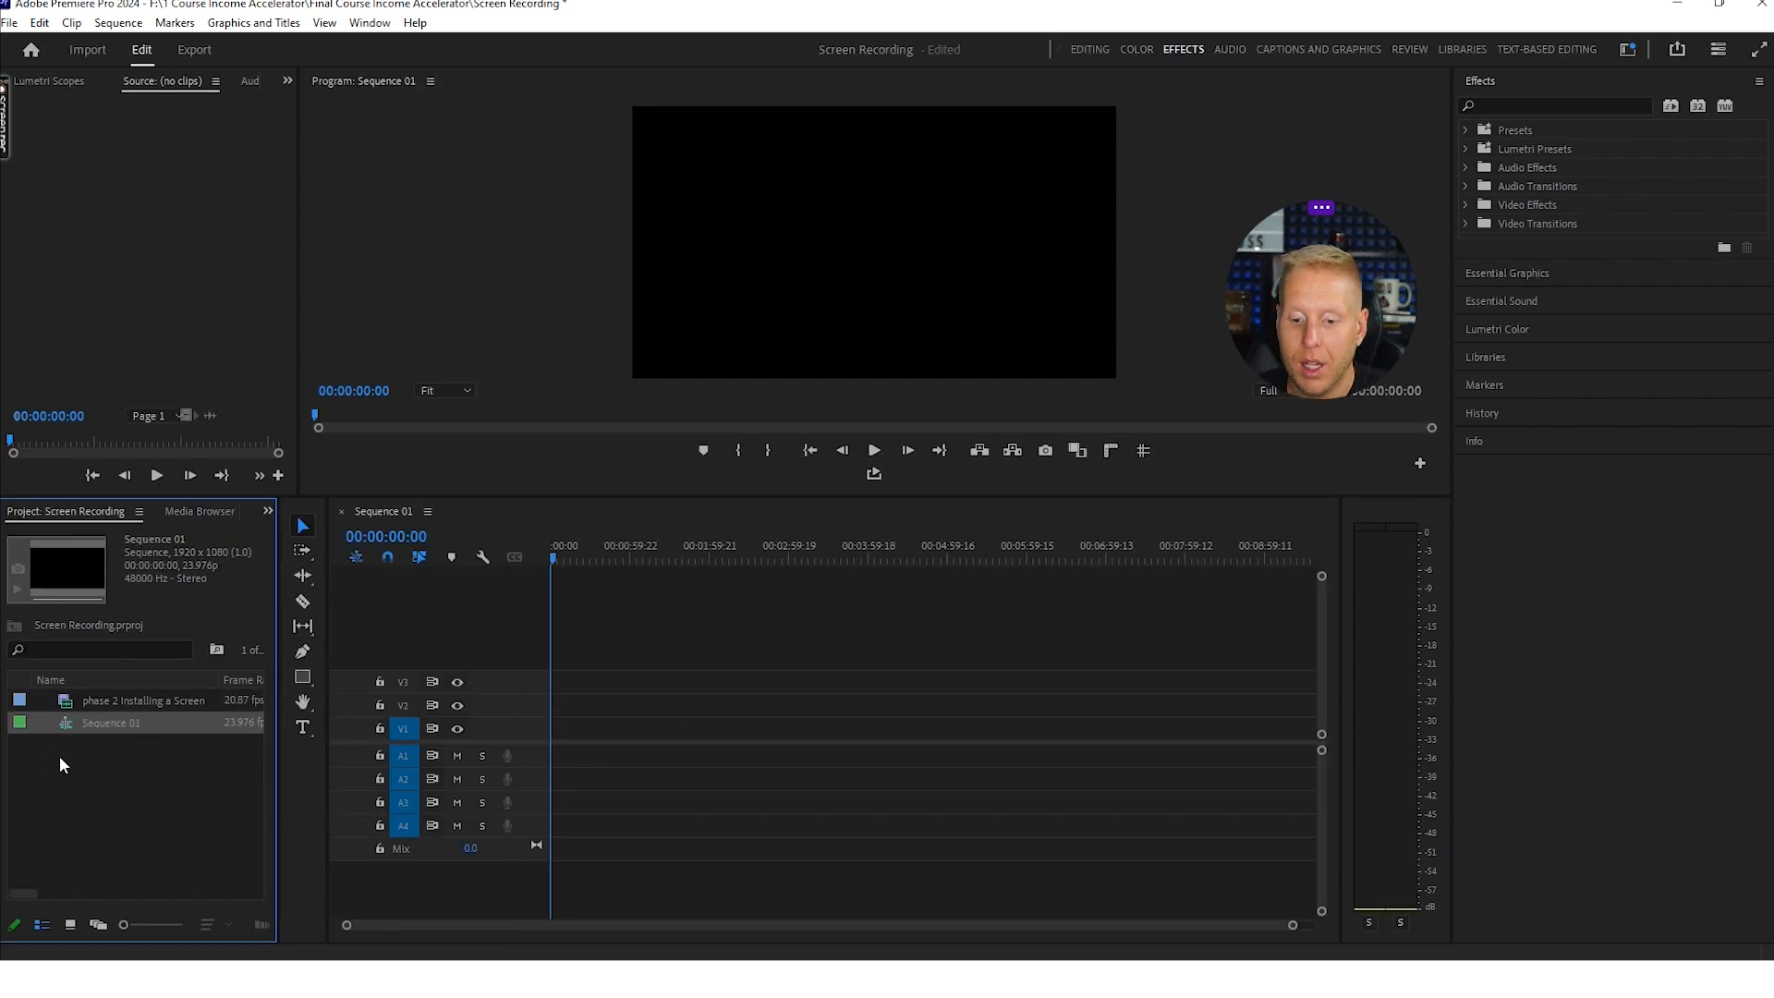
- Place the imported clip at the start of tracks V1 and A1, keeping the existing sequence settings, and enlarge the Program monitor
click(142, 702)
drag(145, 709, 252, 734)
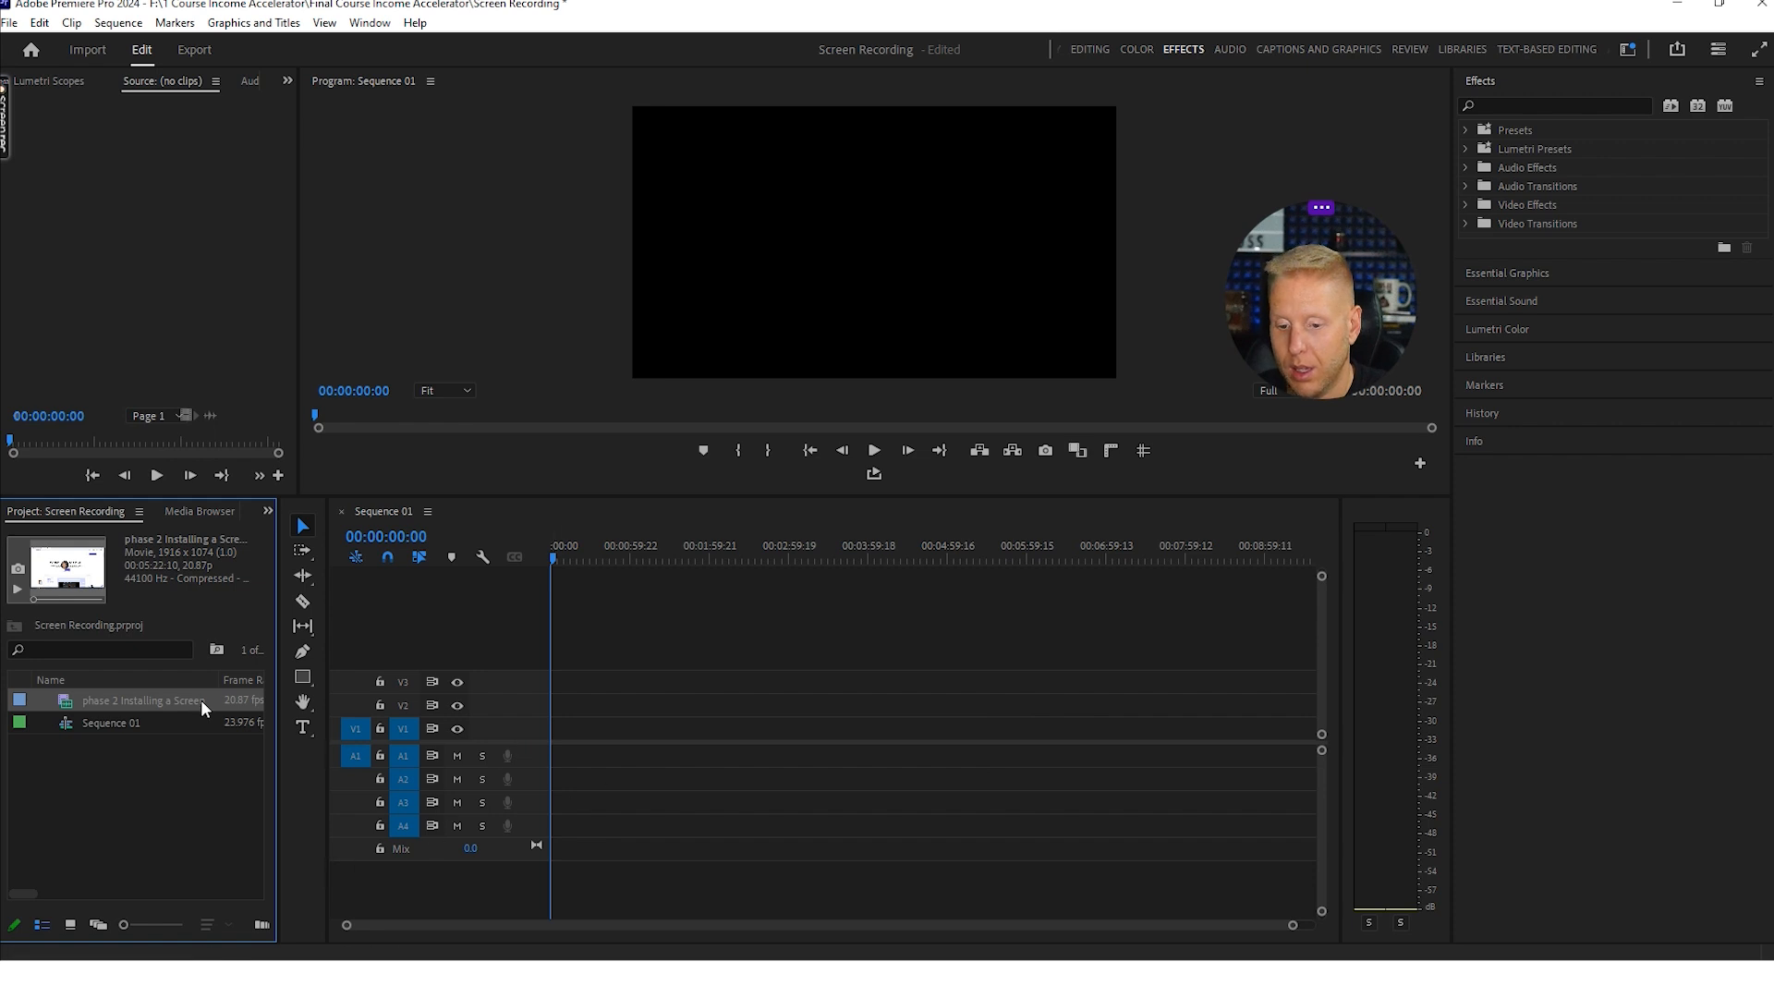
drag(155, 705, 531, 750)
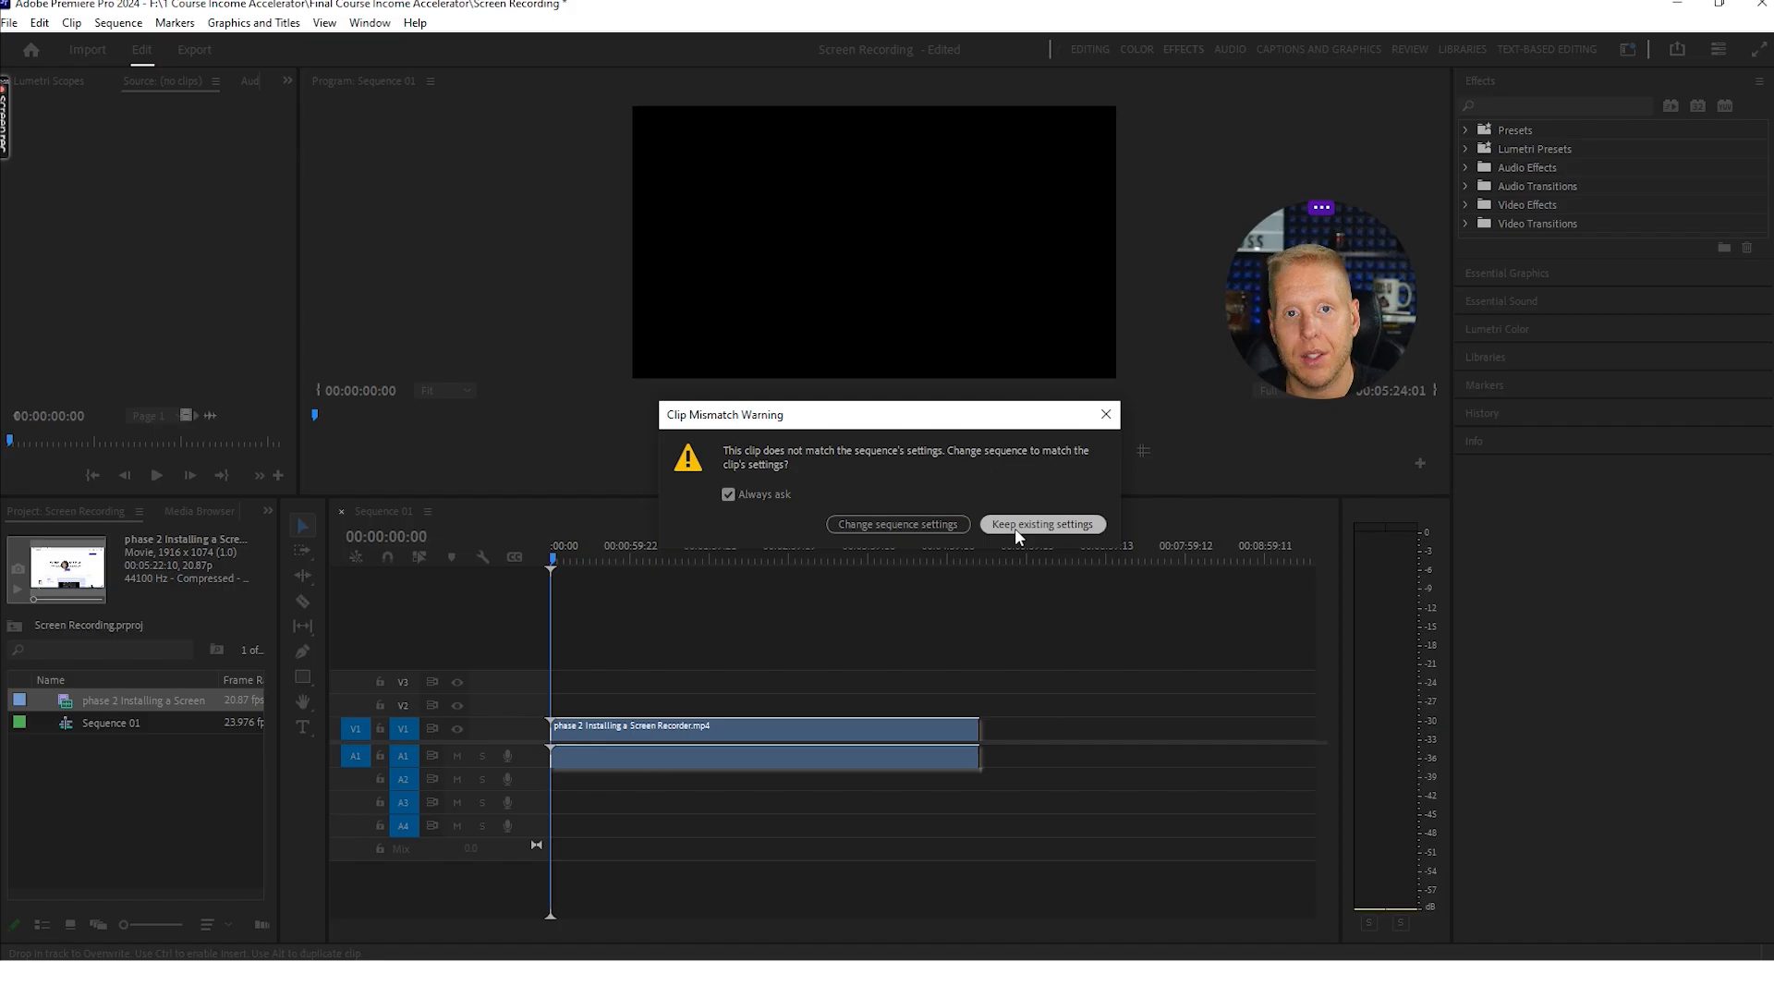
click(1214, 578)
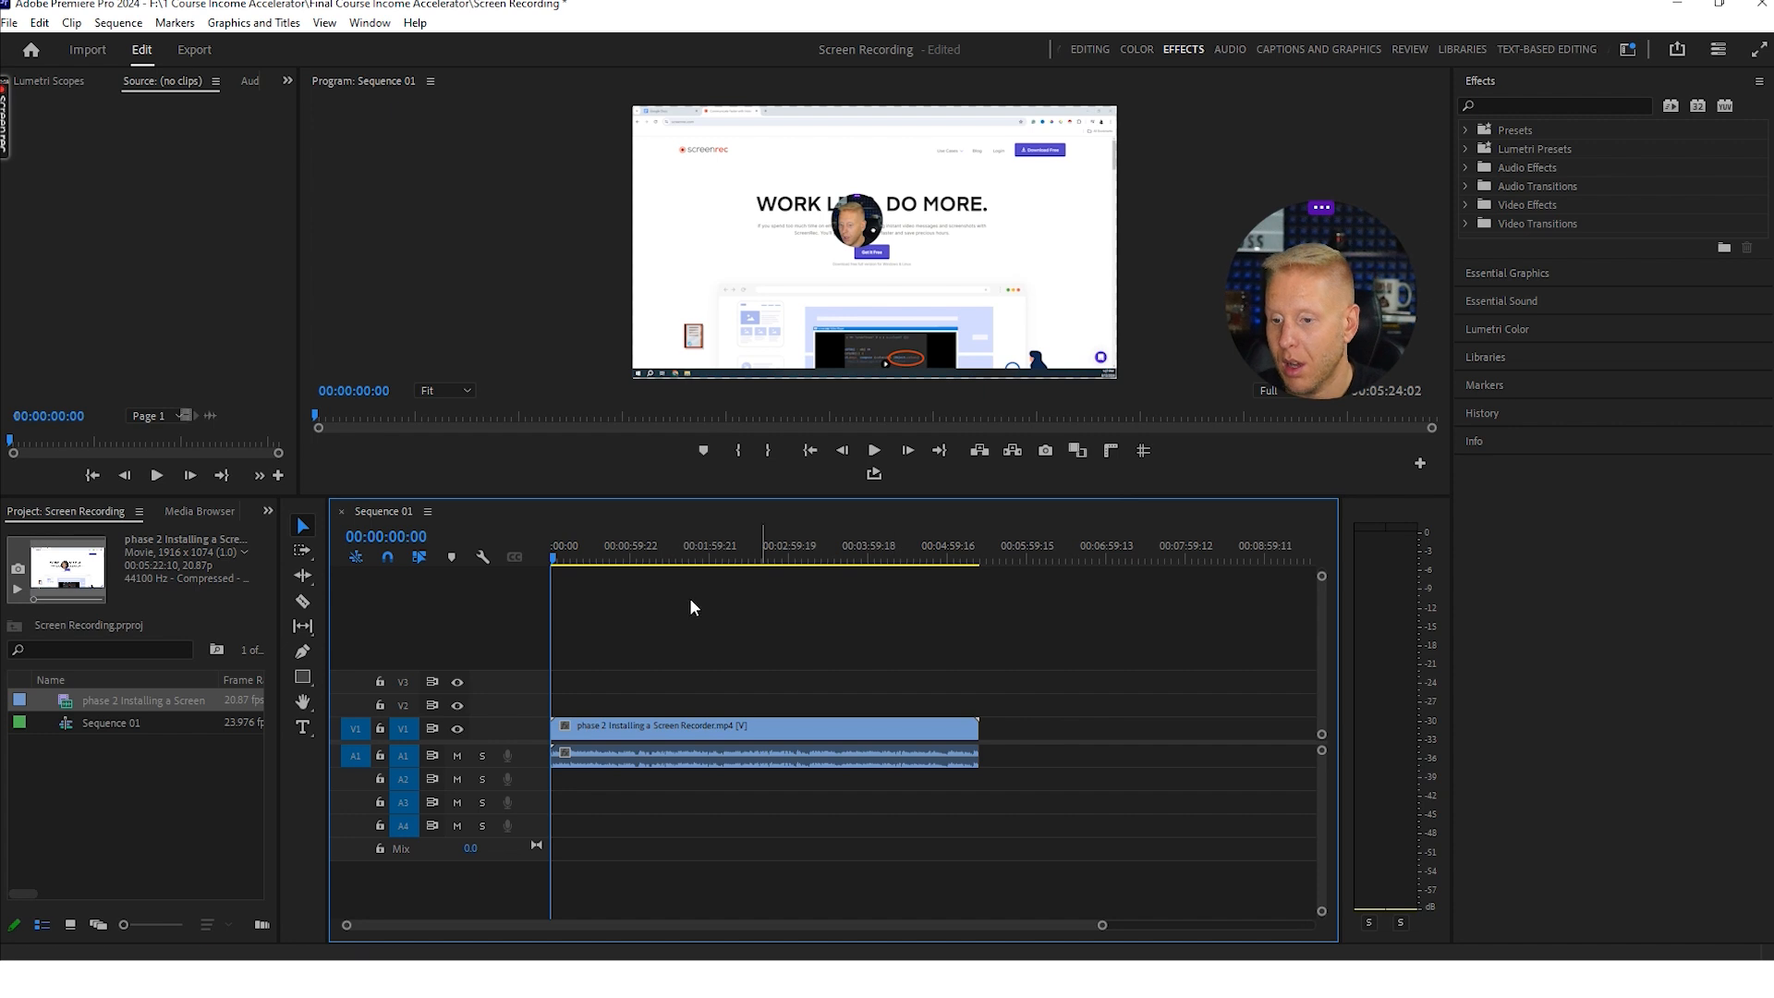
drag(822, 500, 803, 684)
drag(1405, 264, 1502, 252)
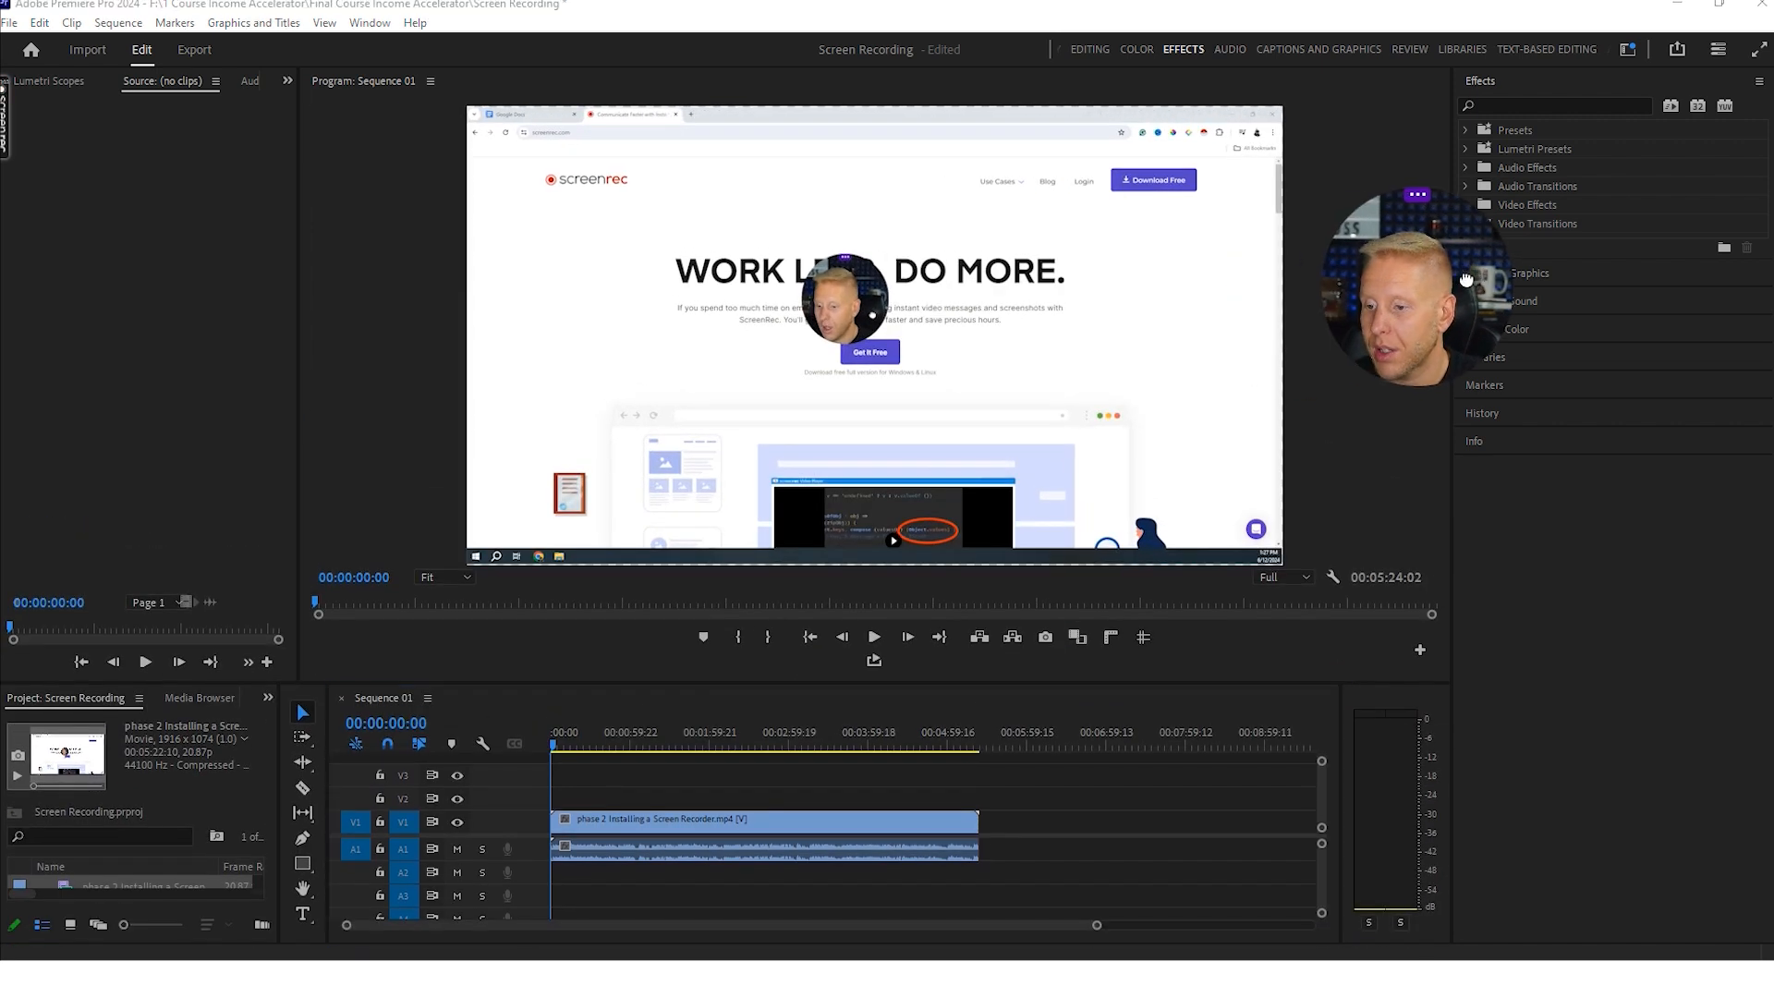
- Import the still image "Sequence 01.00_00_35_20.Still001" from the Downloads folder into the project
click(9, 24)
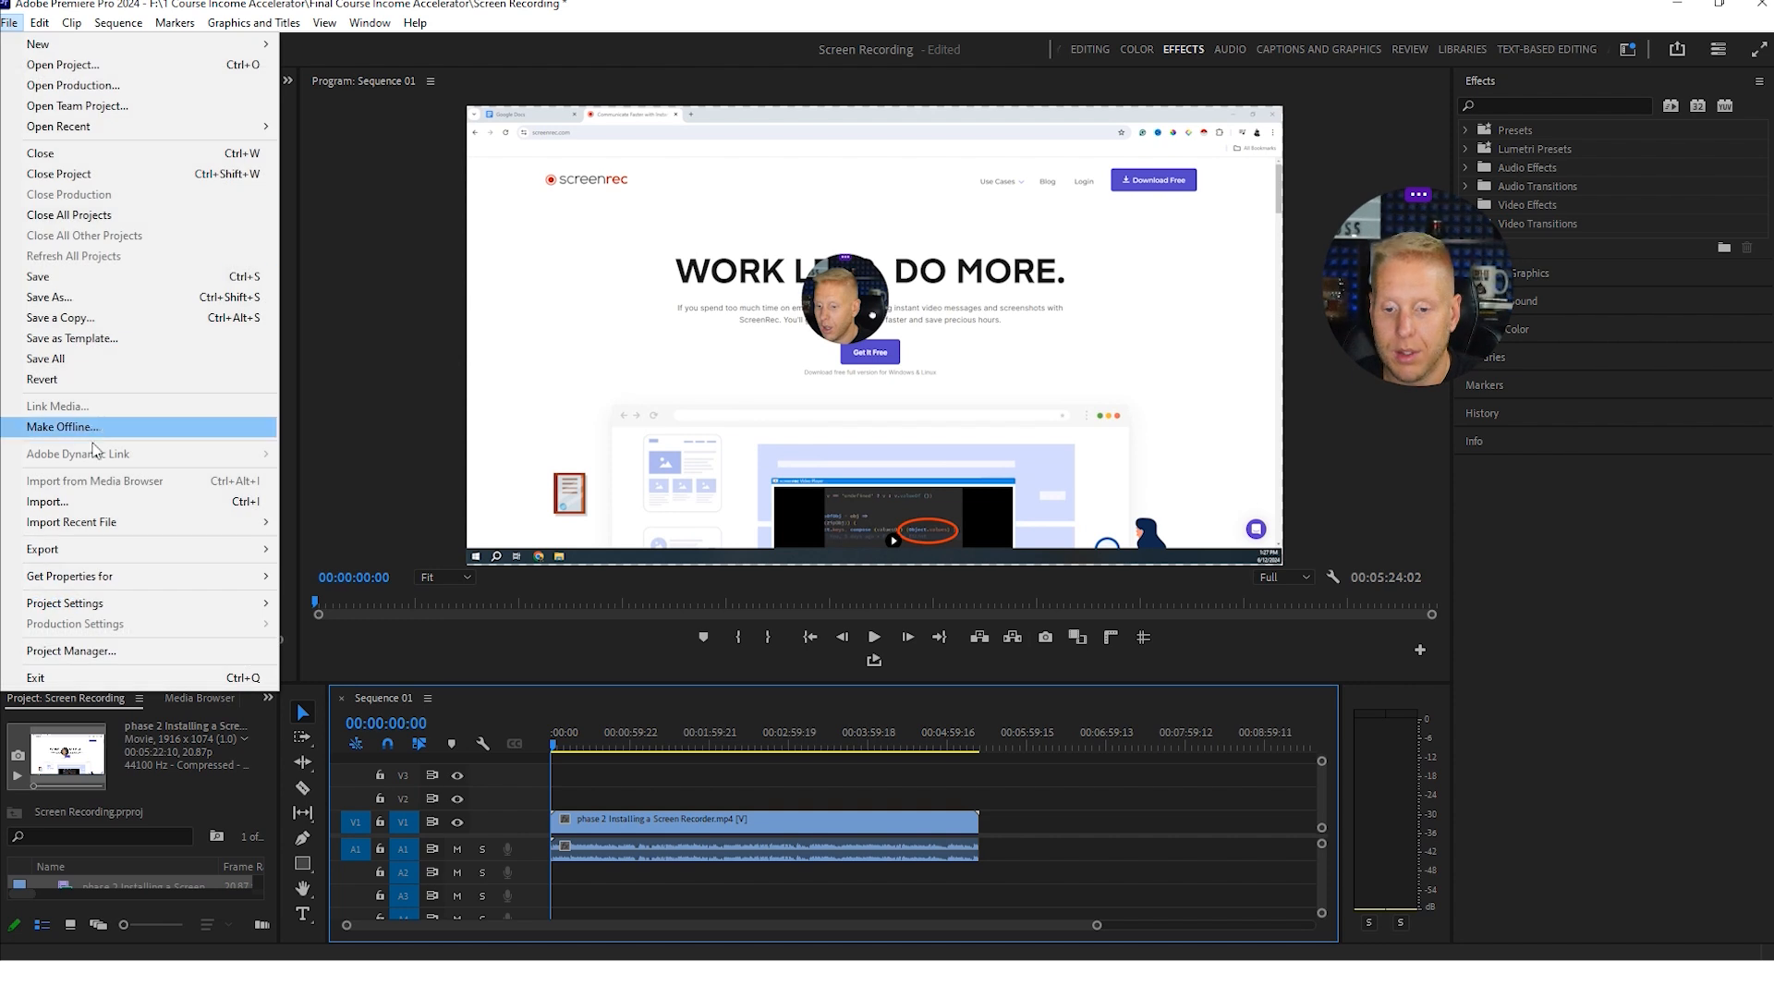
click(79, 501)
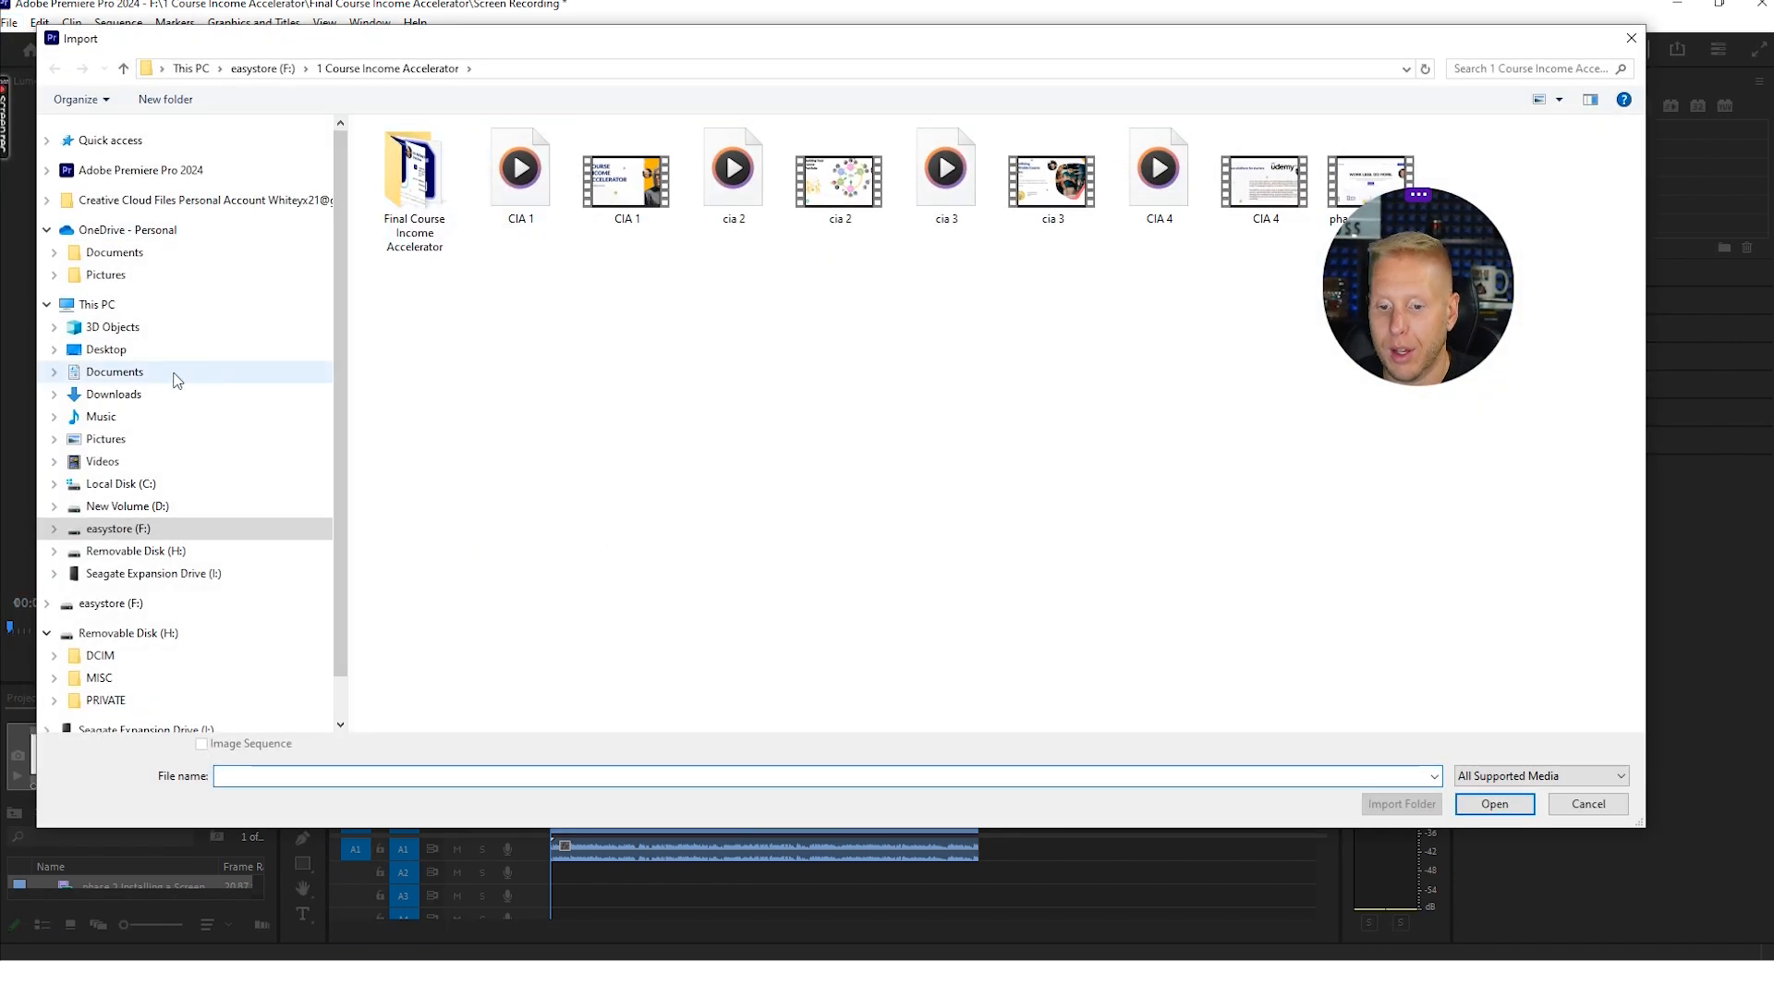
click(247, 395)
scroll(550, 276, down, 8)
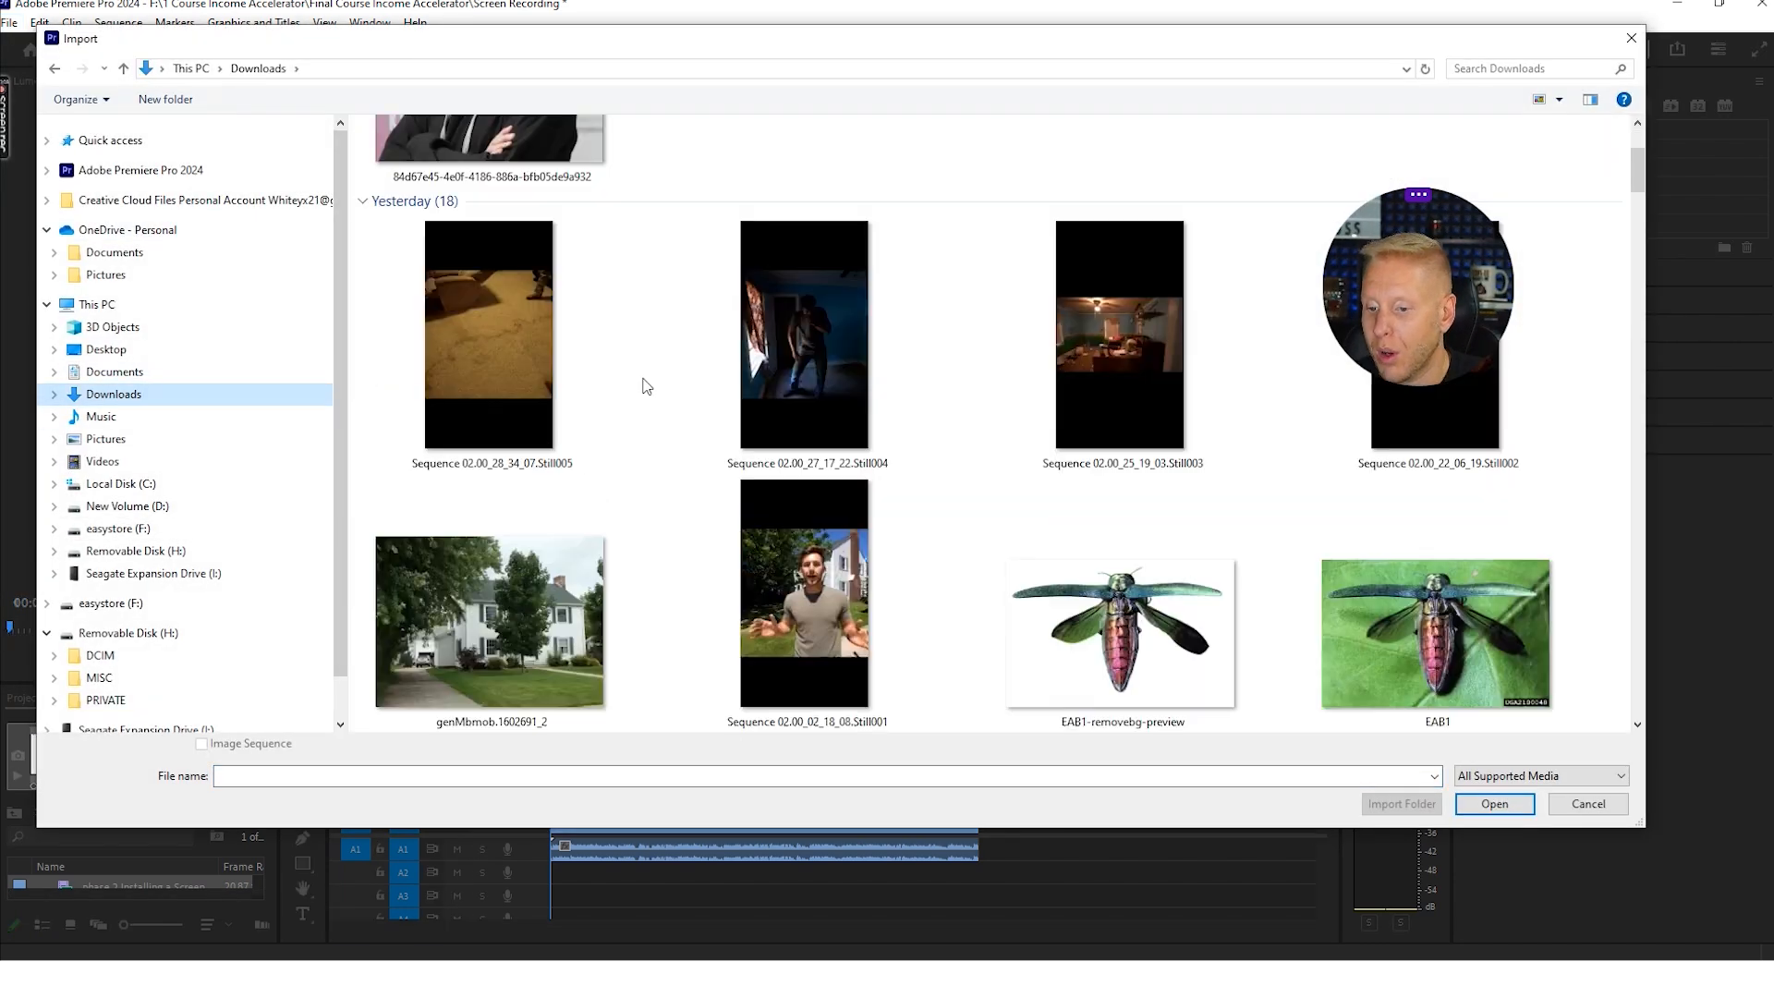
scroll(818, 541, down, 5)
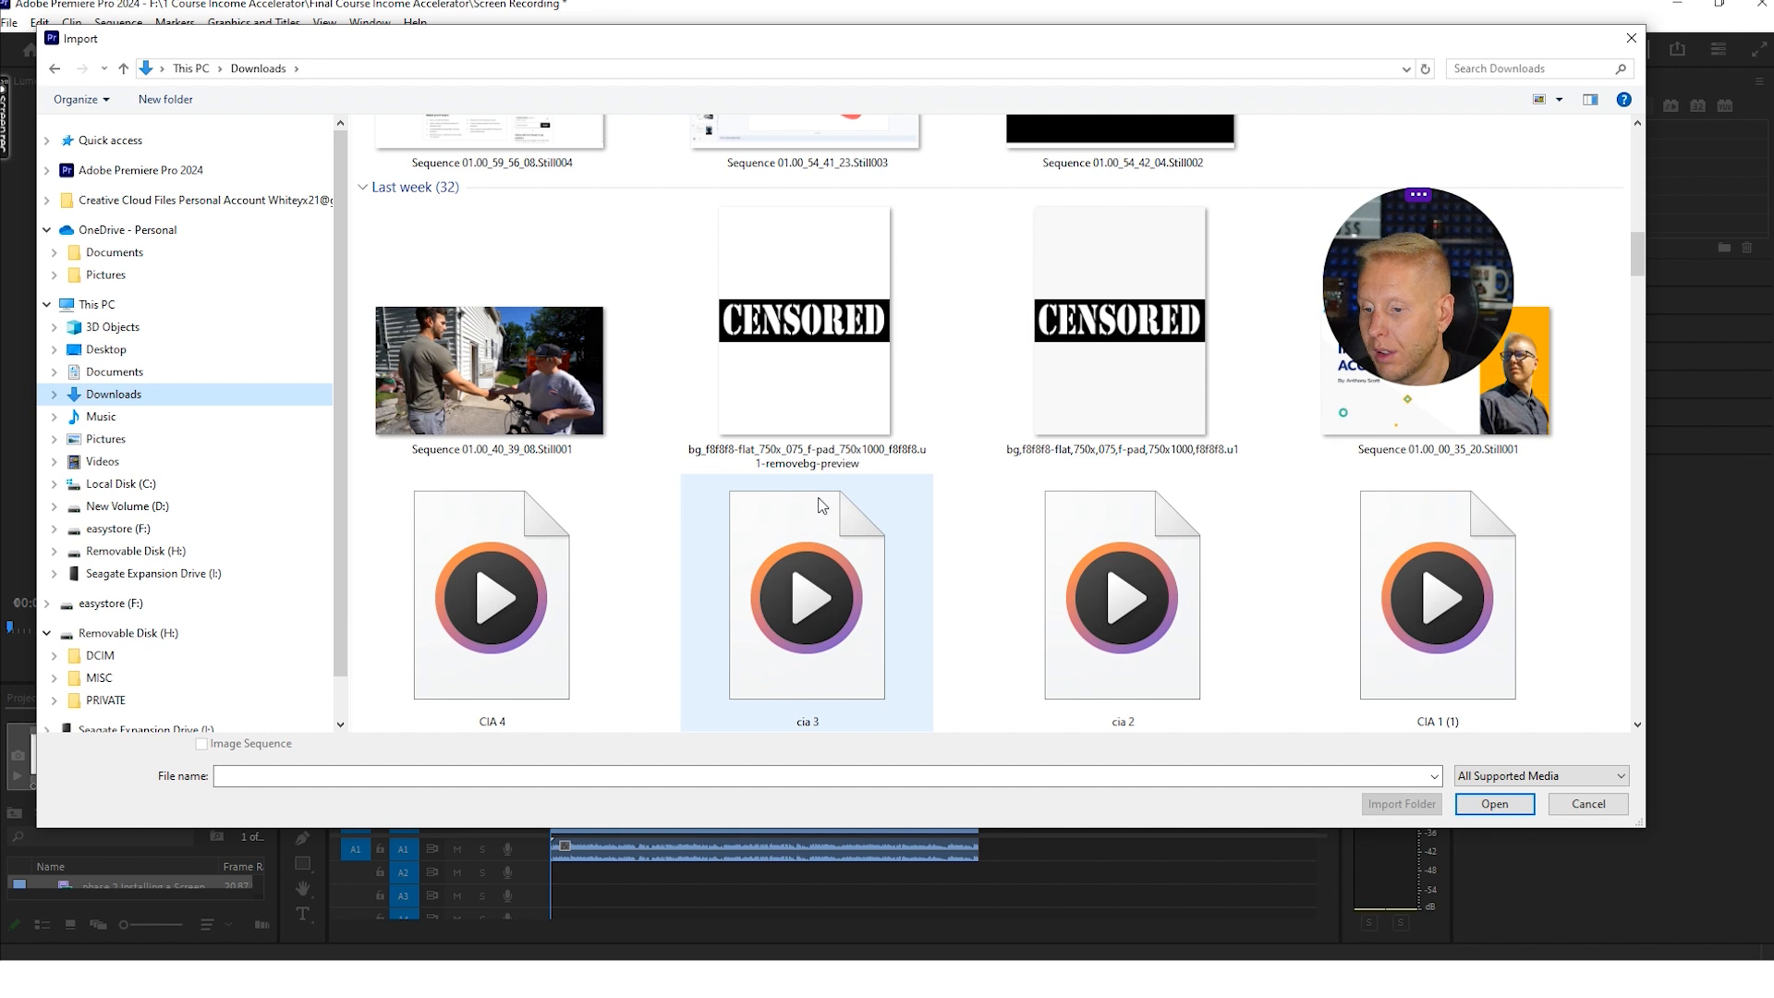
scroll(812, 502, down, 5)
scroll(1303, 582, up, 10)
scroll(1303, 582, down, 5)
scroll(1306, 558, up, 5)
scroll(1393, 569, down, 5)
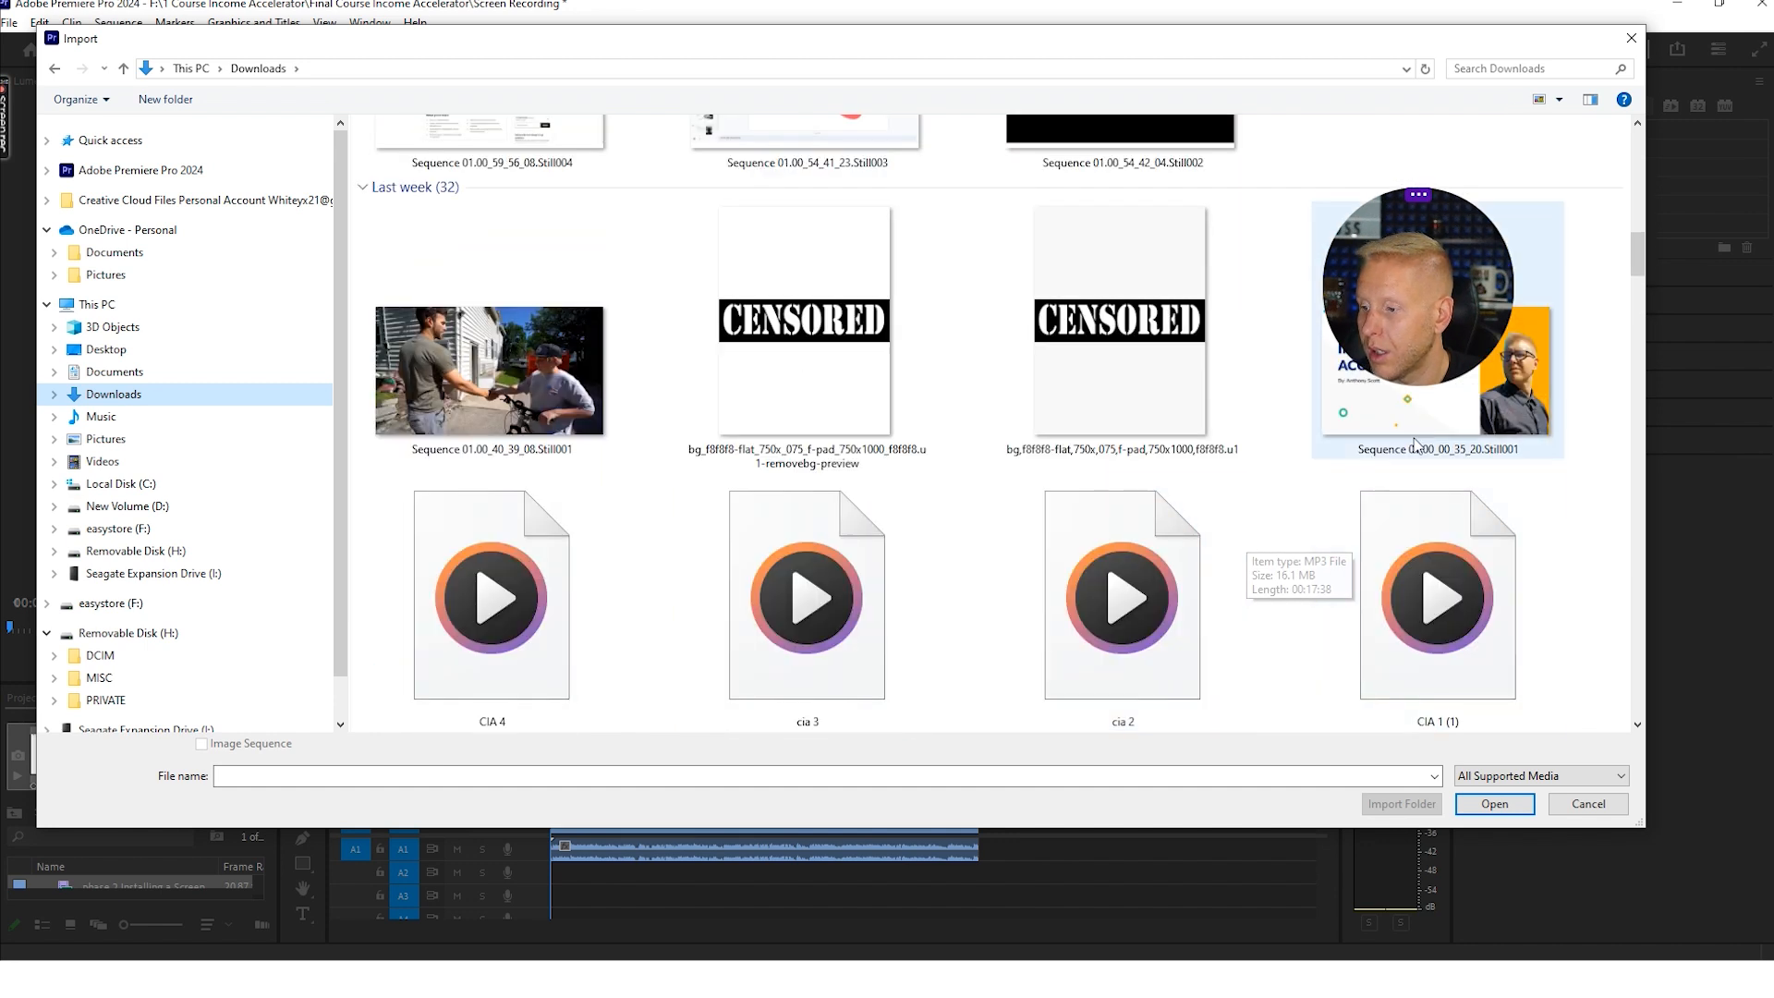
click(1438, 406)
click(1494, 803)
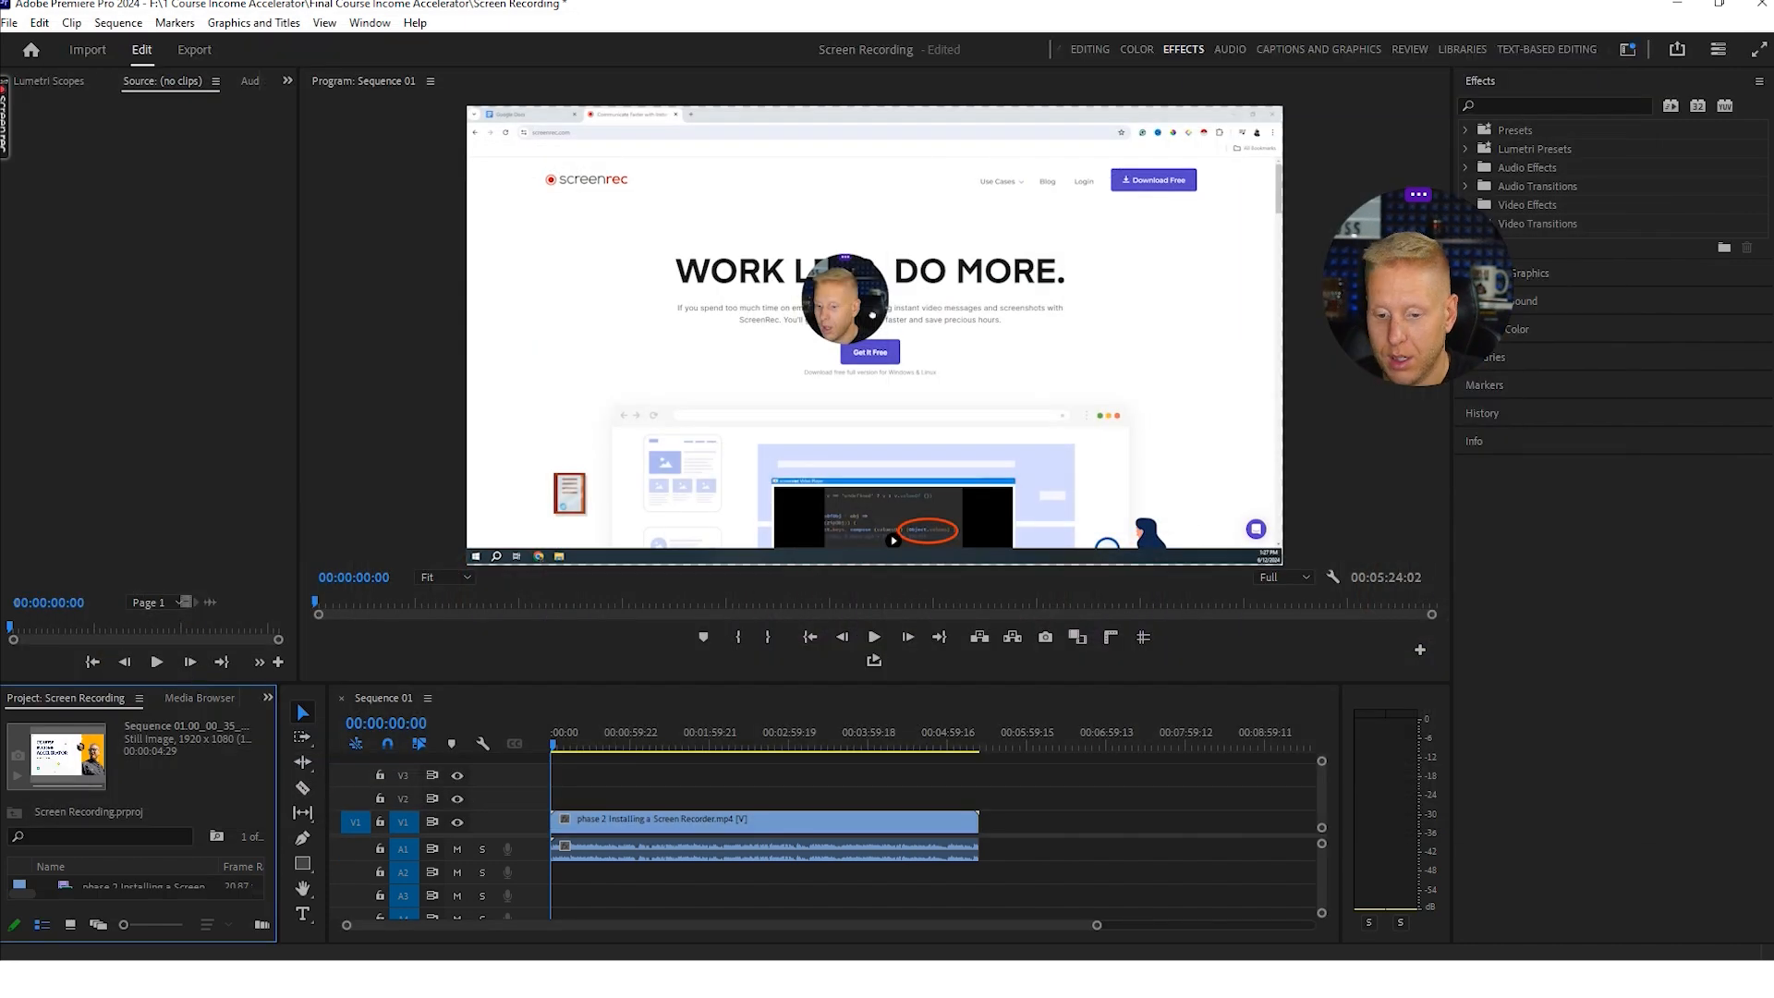
- Place the imported still image at the start of track V2 above the screen recording, and hide track V2
drag(184, 684, 184, 614)
drag(214, 819, 555, 763)
drag(1099, 927, 782, 925)
click(456, 765)
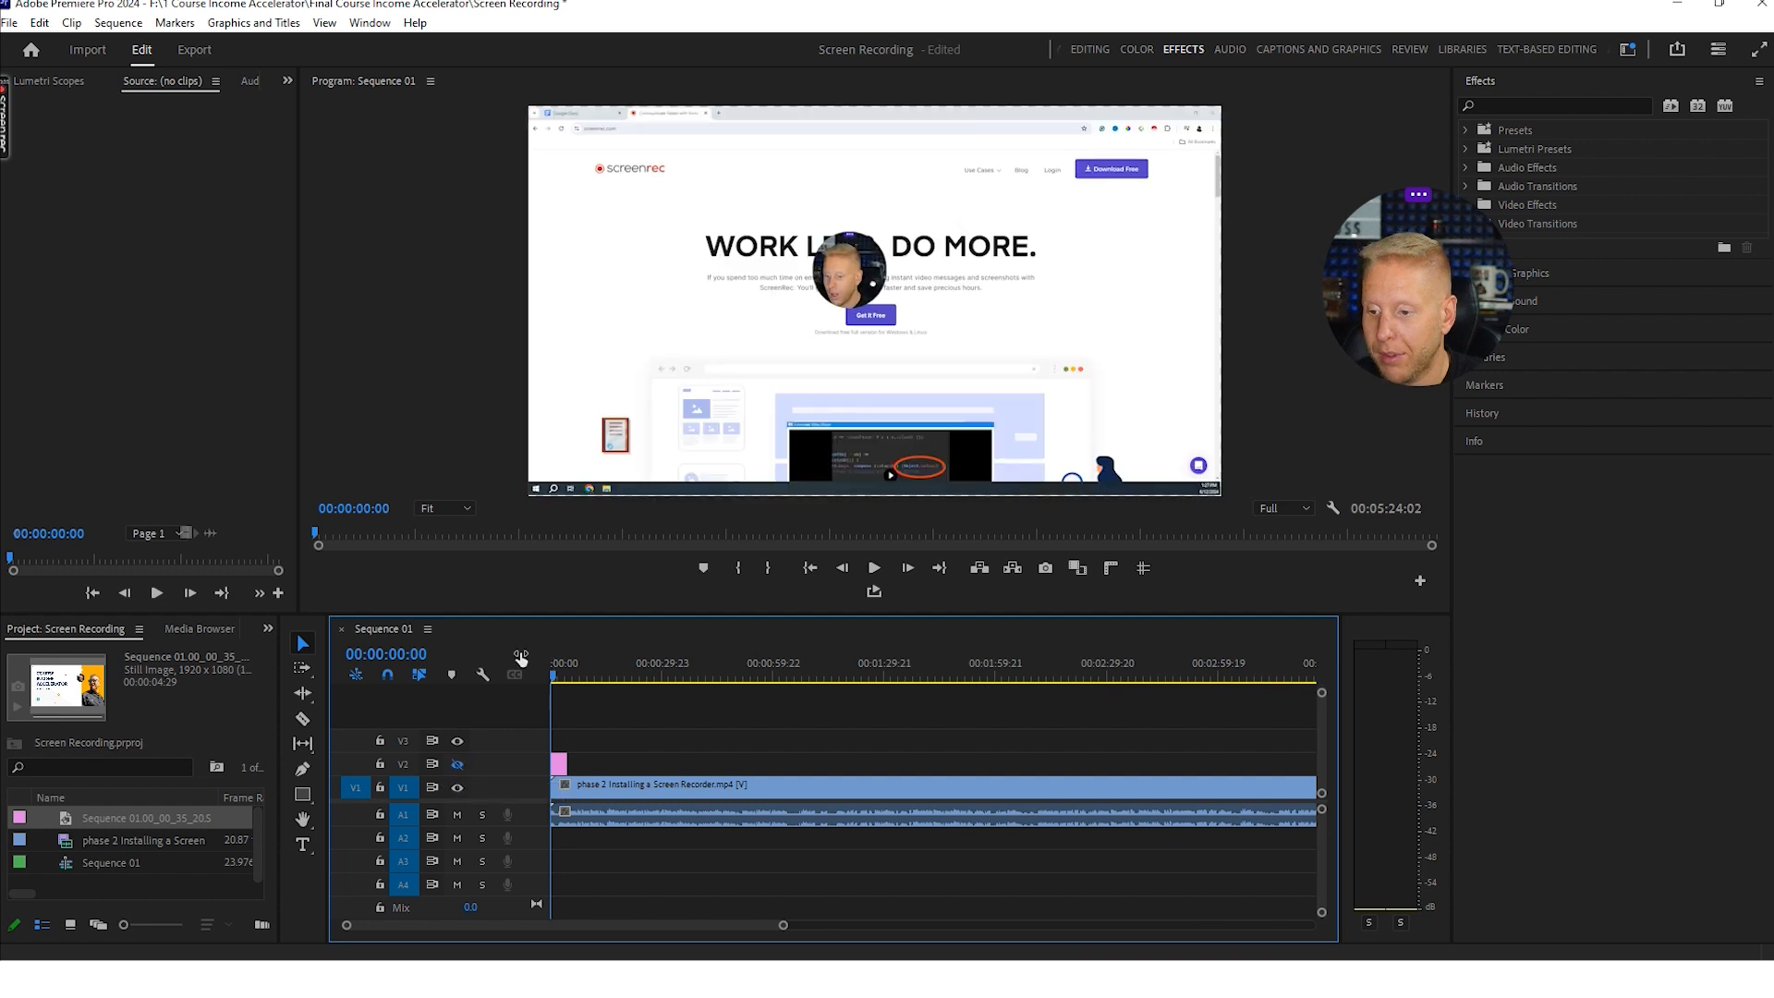
- Select the screen recording clip on V1, switch to the Editing workspace and set the clip's scale to 101
click(592, 819)
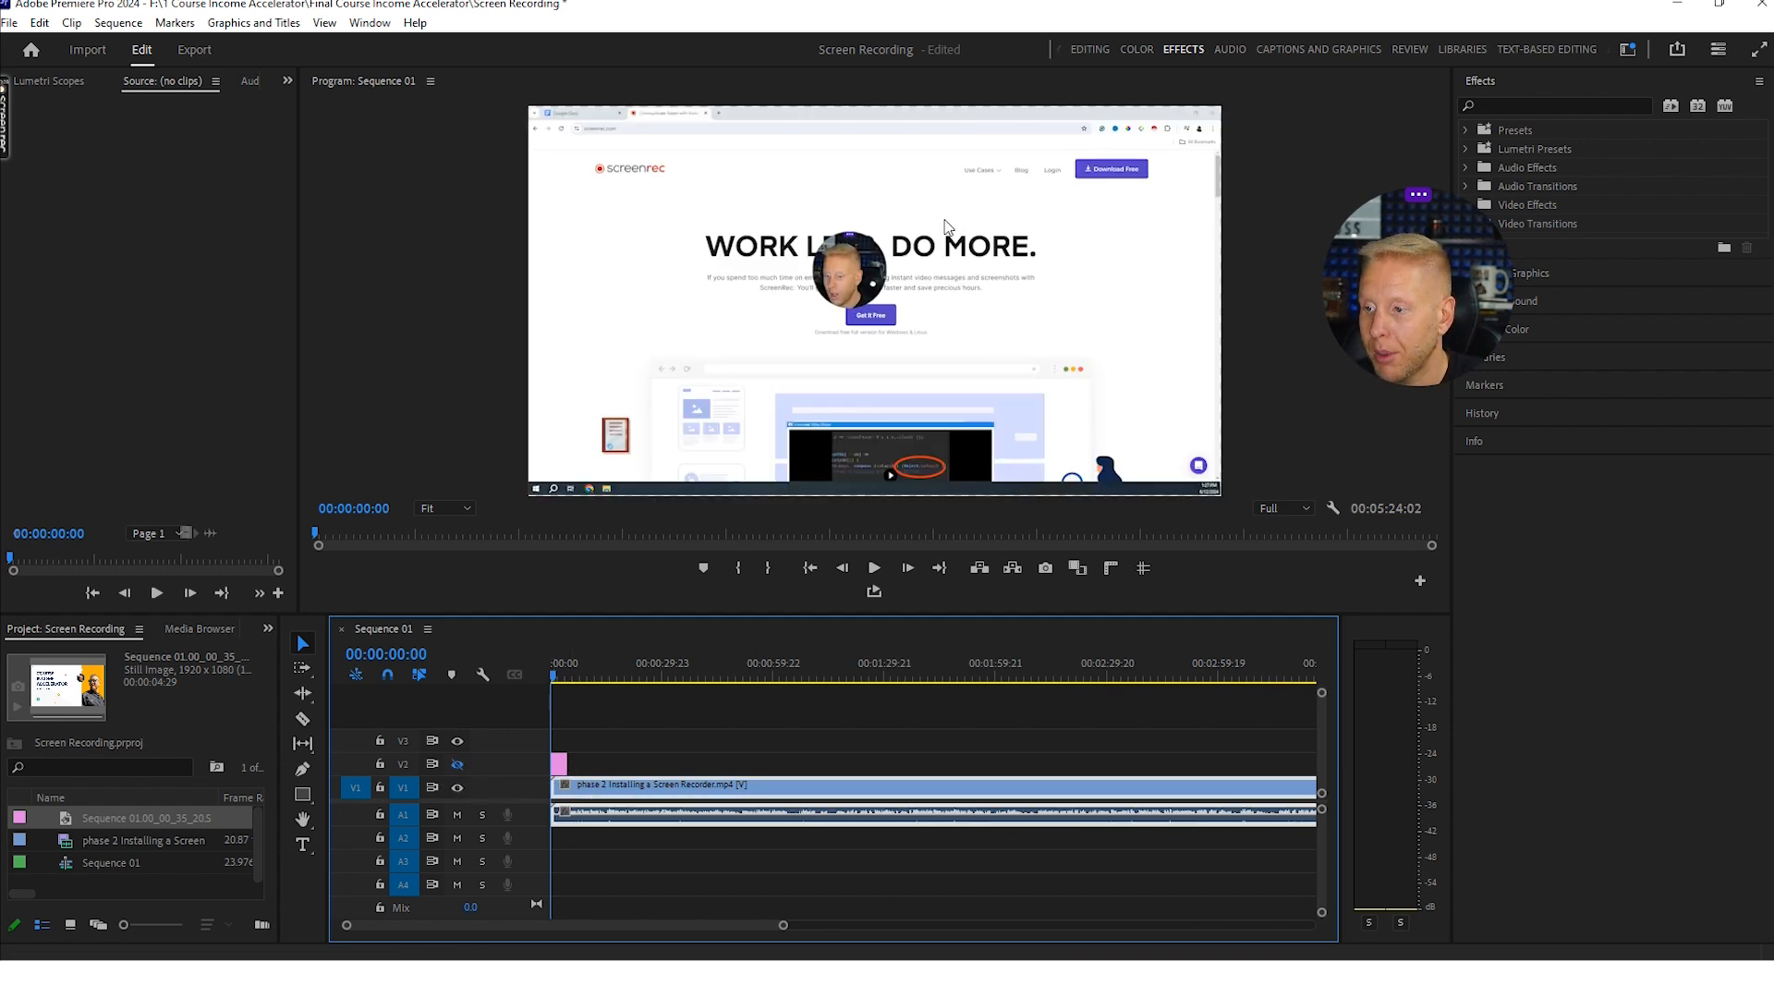
drag(525, 614, 525, 759)
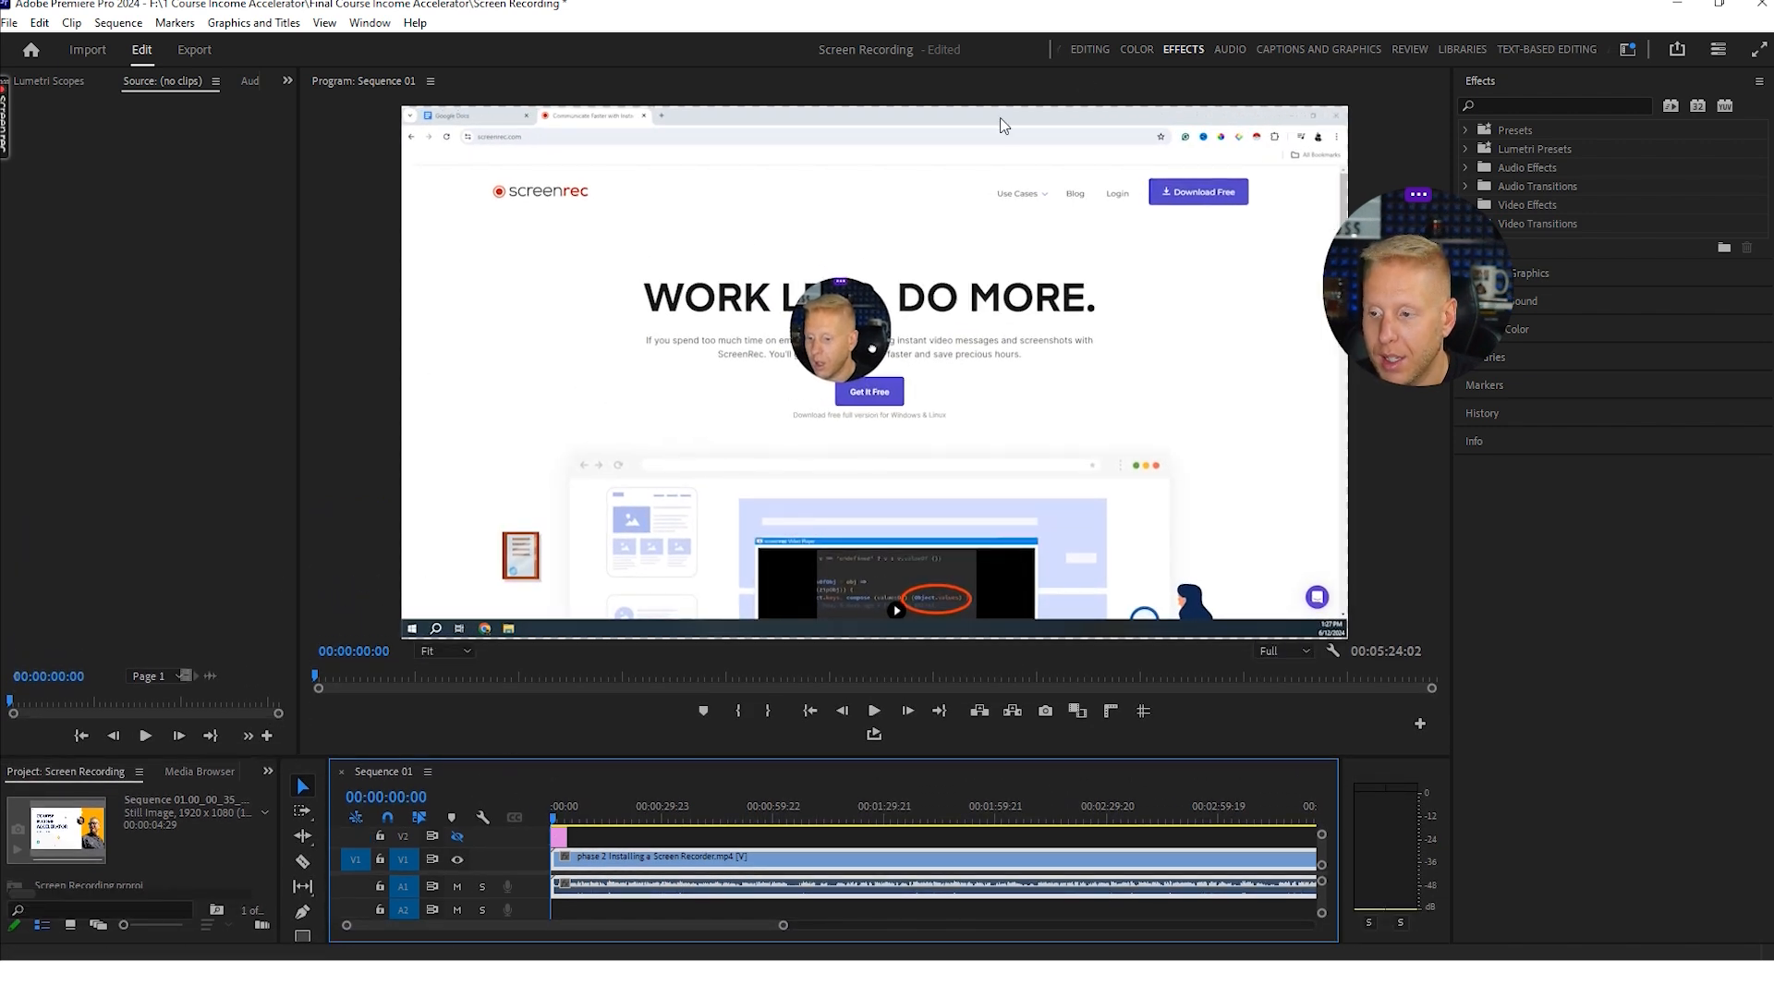
click(1085, 43)
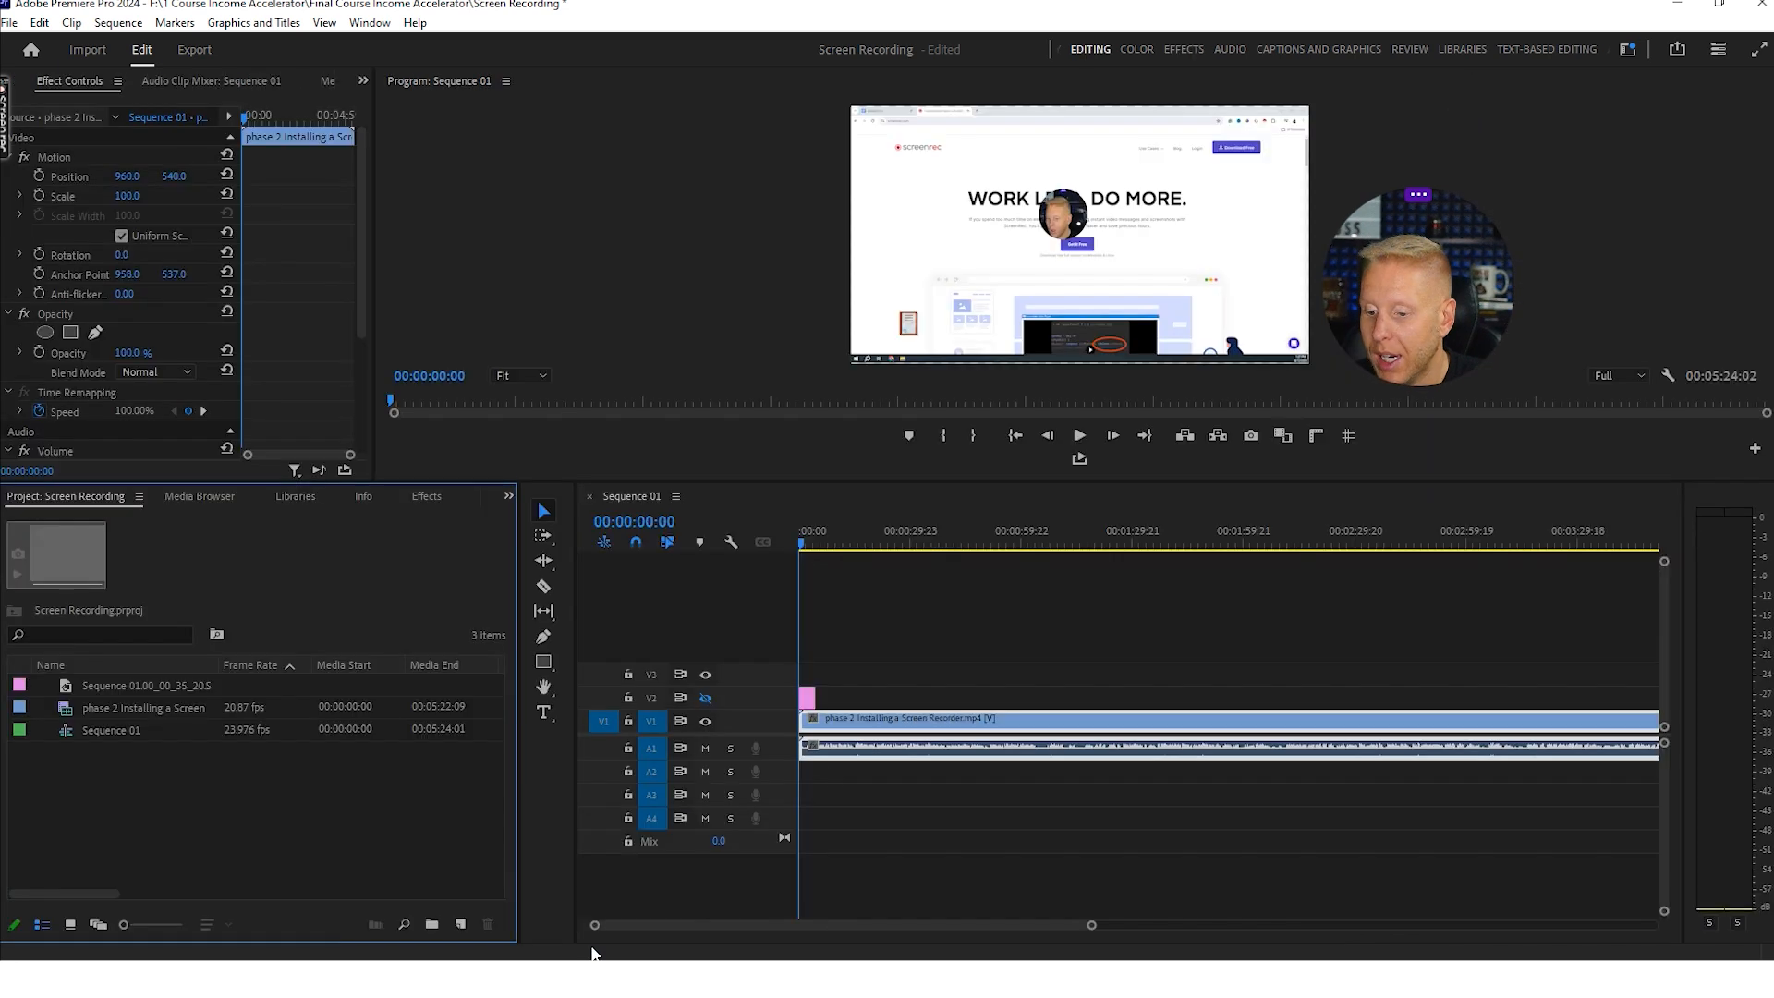
drag(120, 206, 89, 205)
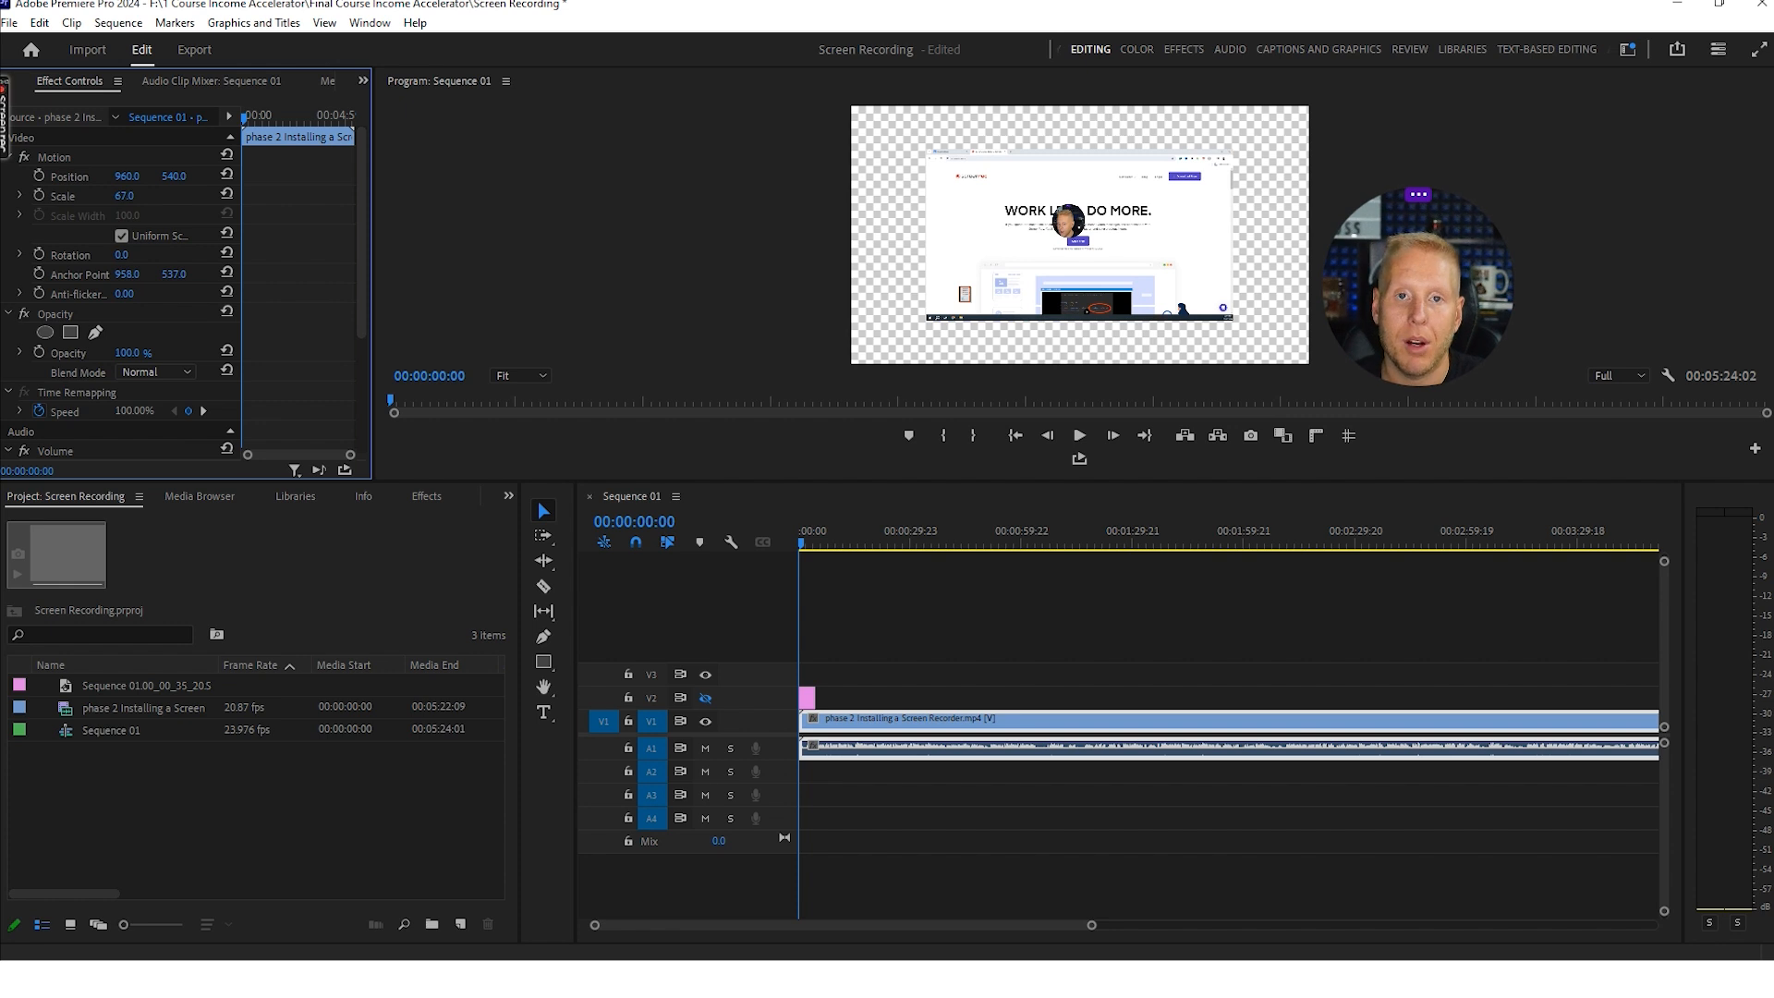
drag(124, 196, 139, 209)
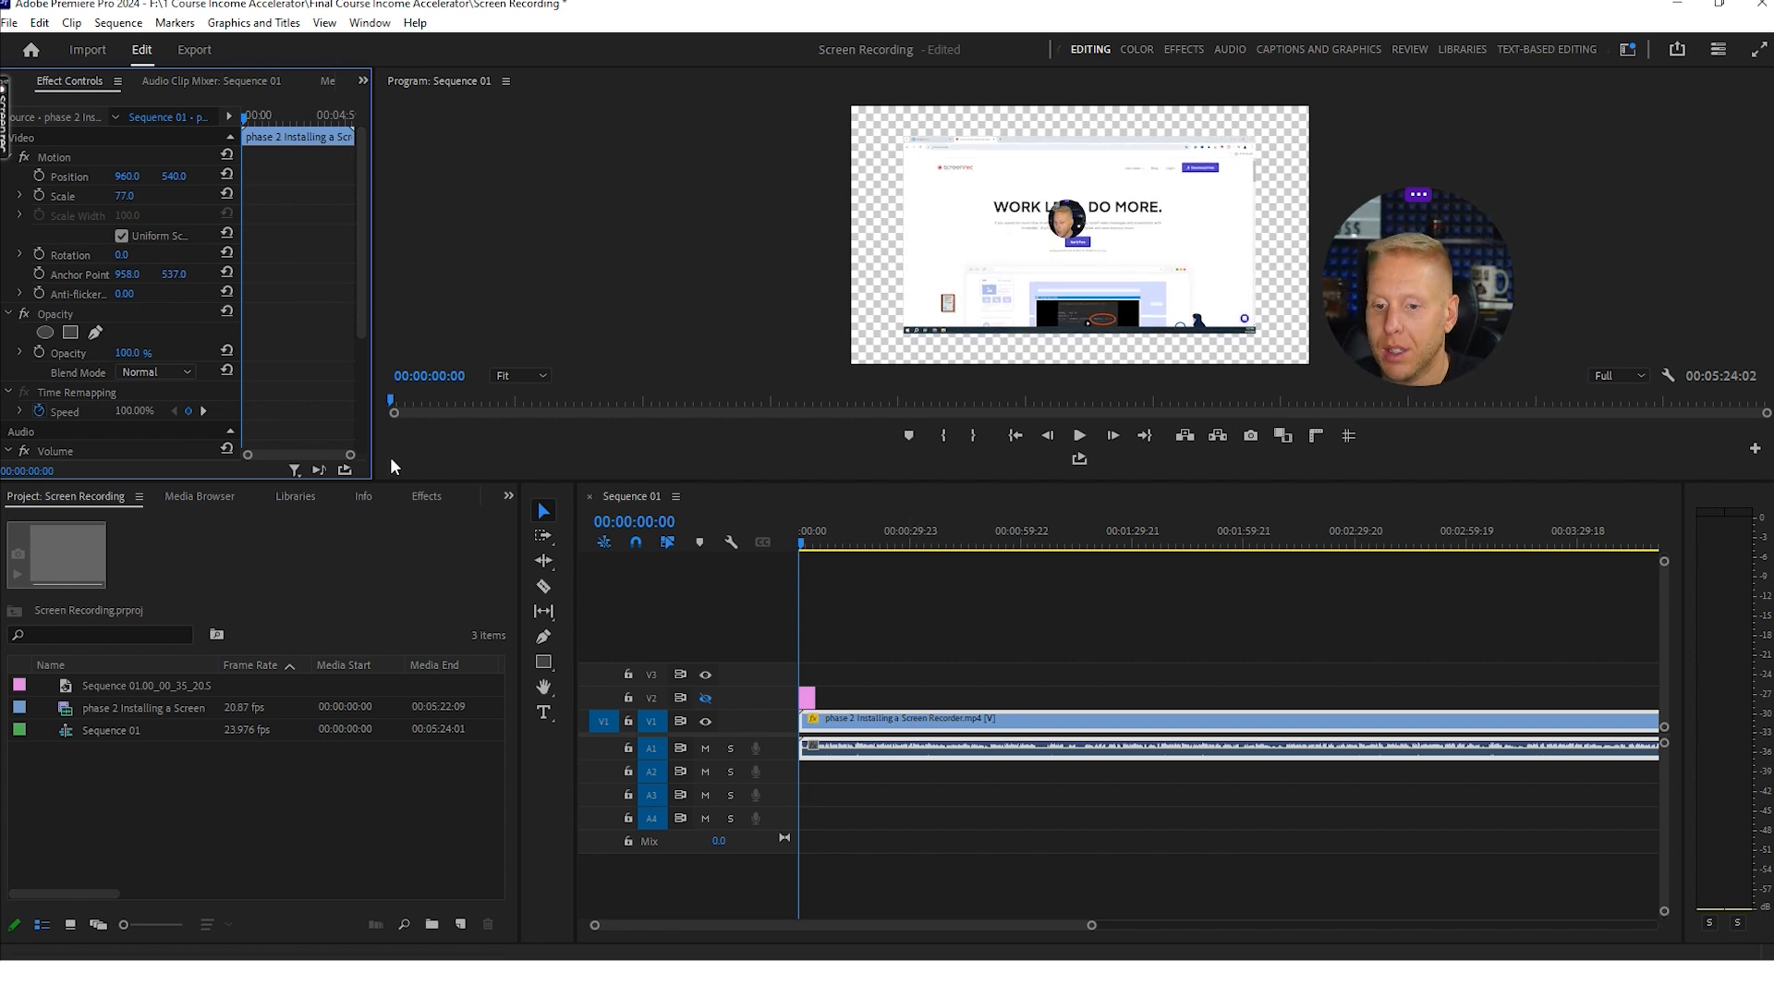
drag(124, 195, 145, 225)
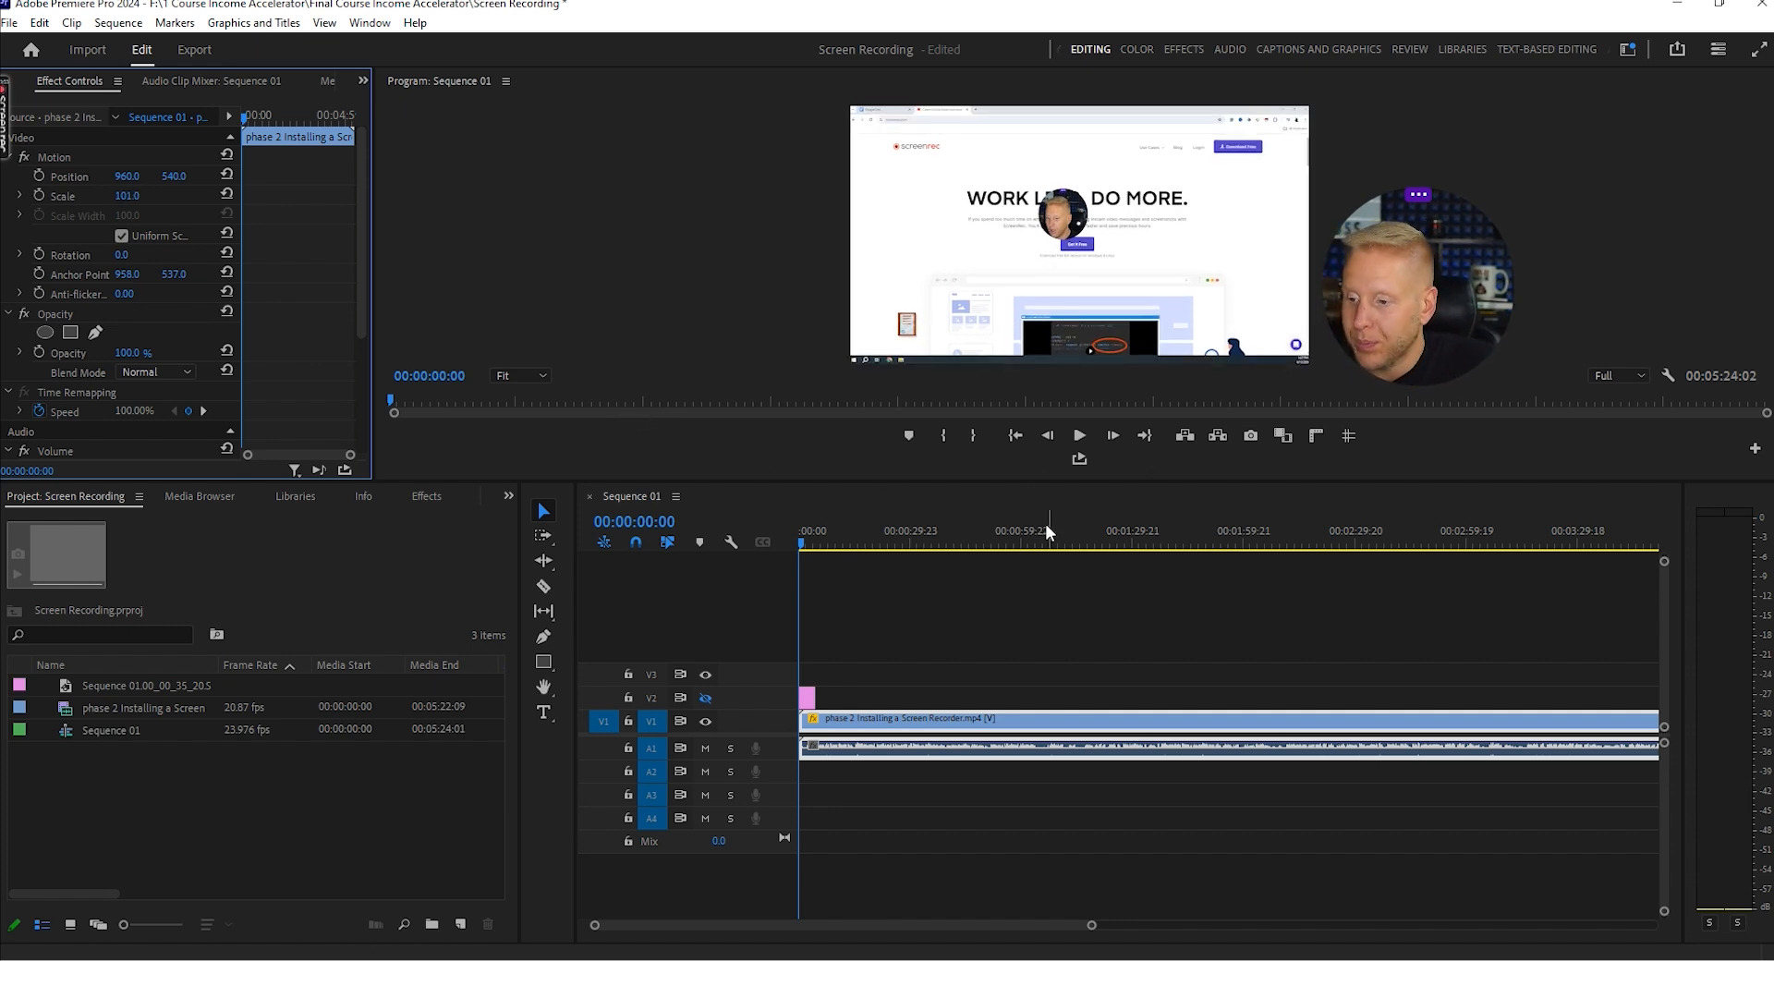
- Show track V2 again and set the still image's vertical position to 1581
click(707, 697)
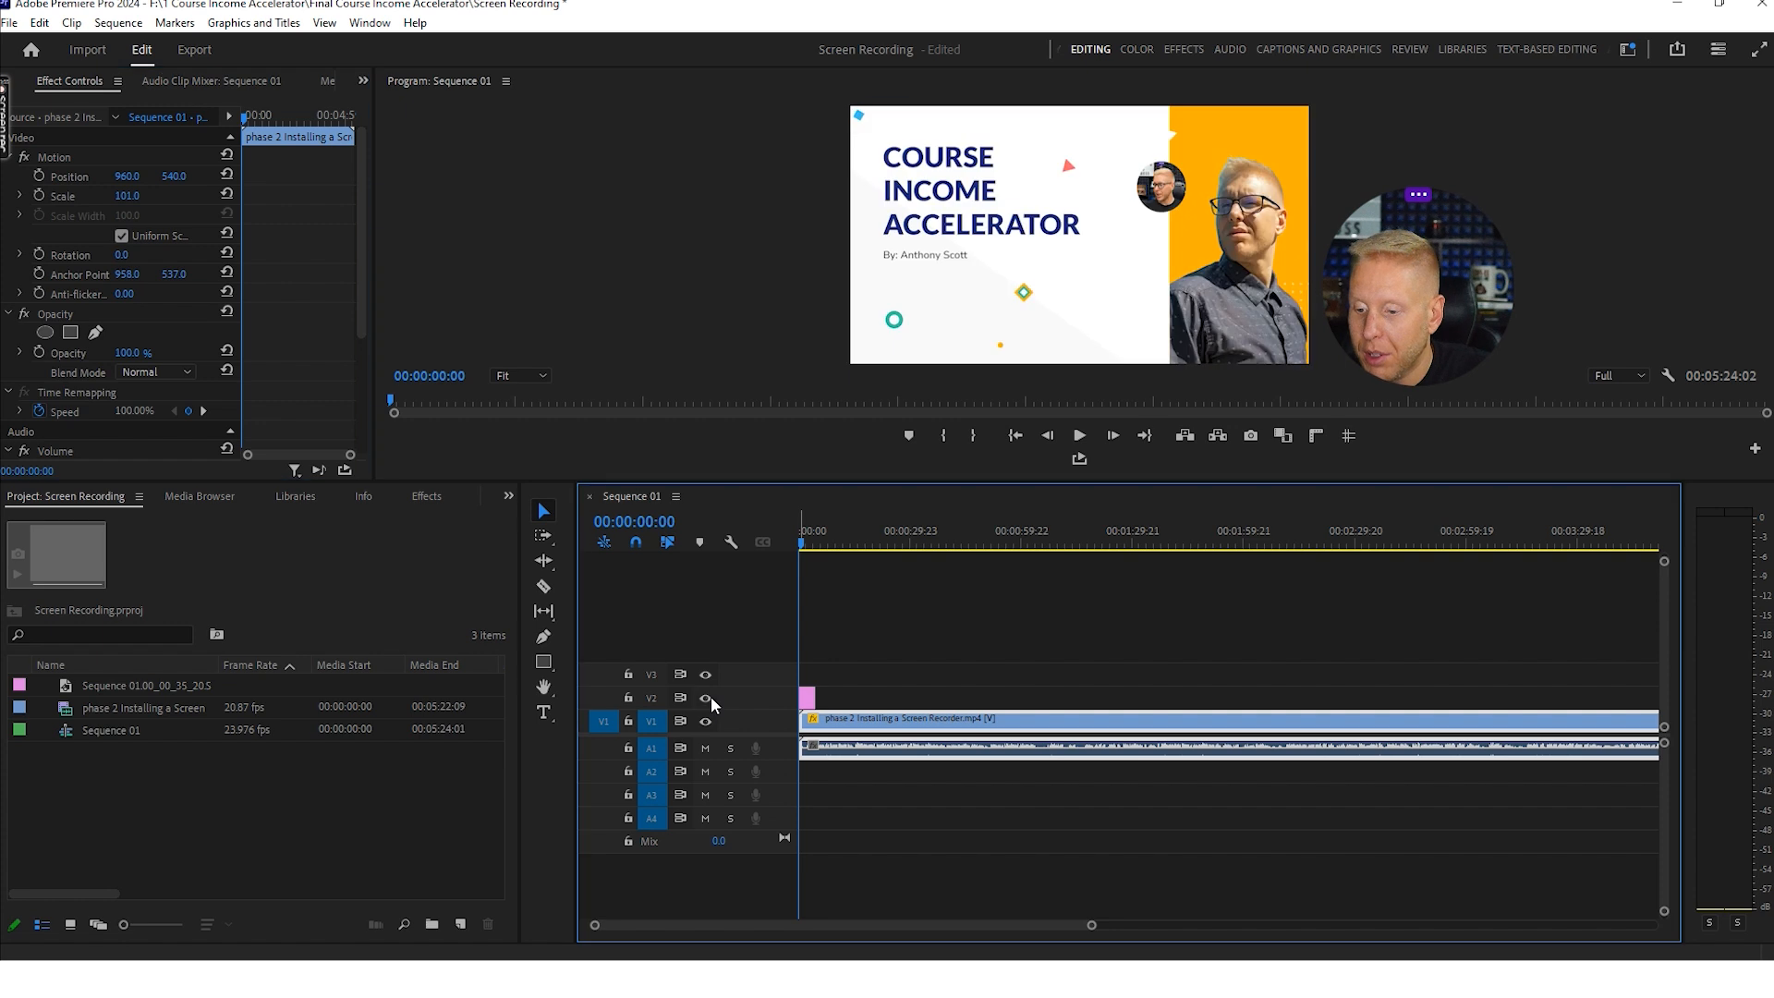
click(808, 700)
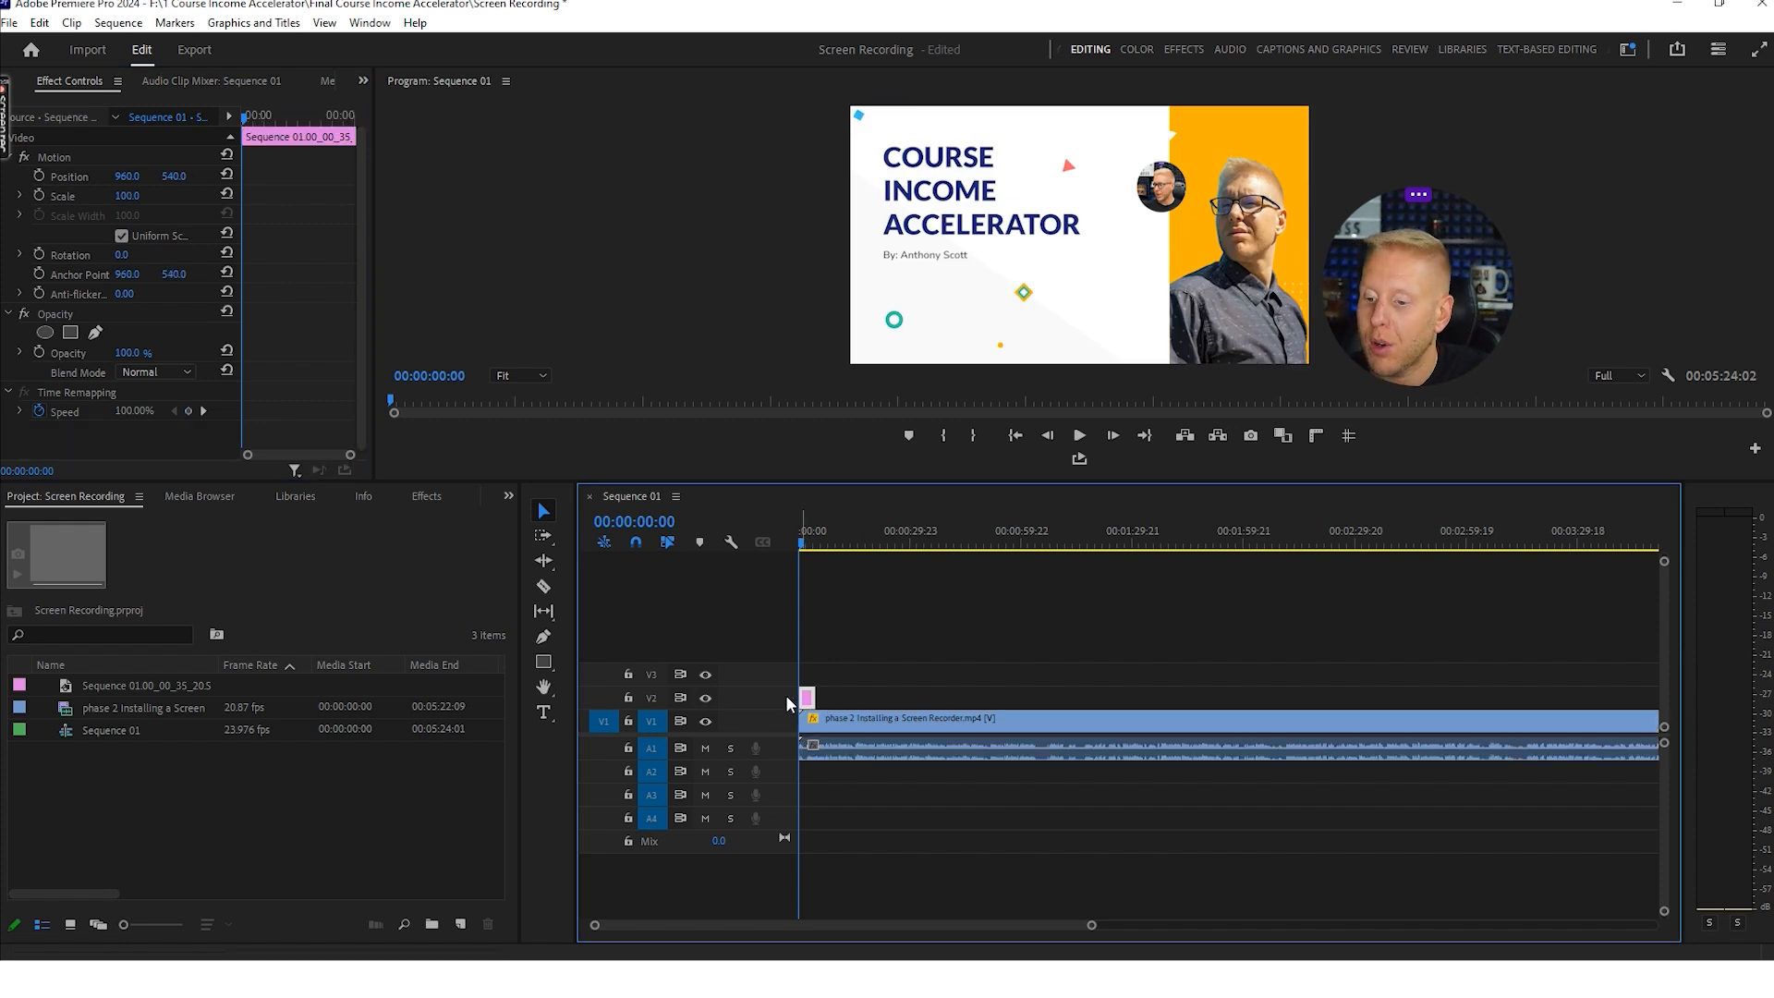
drag(174, 176, 1138, 177)
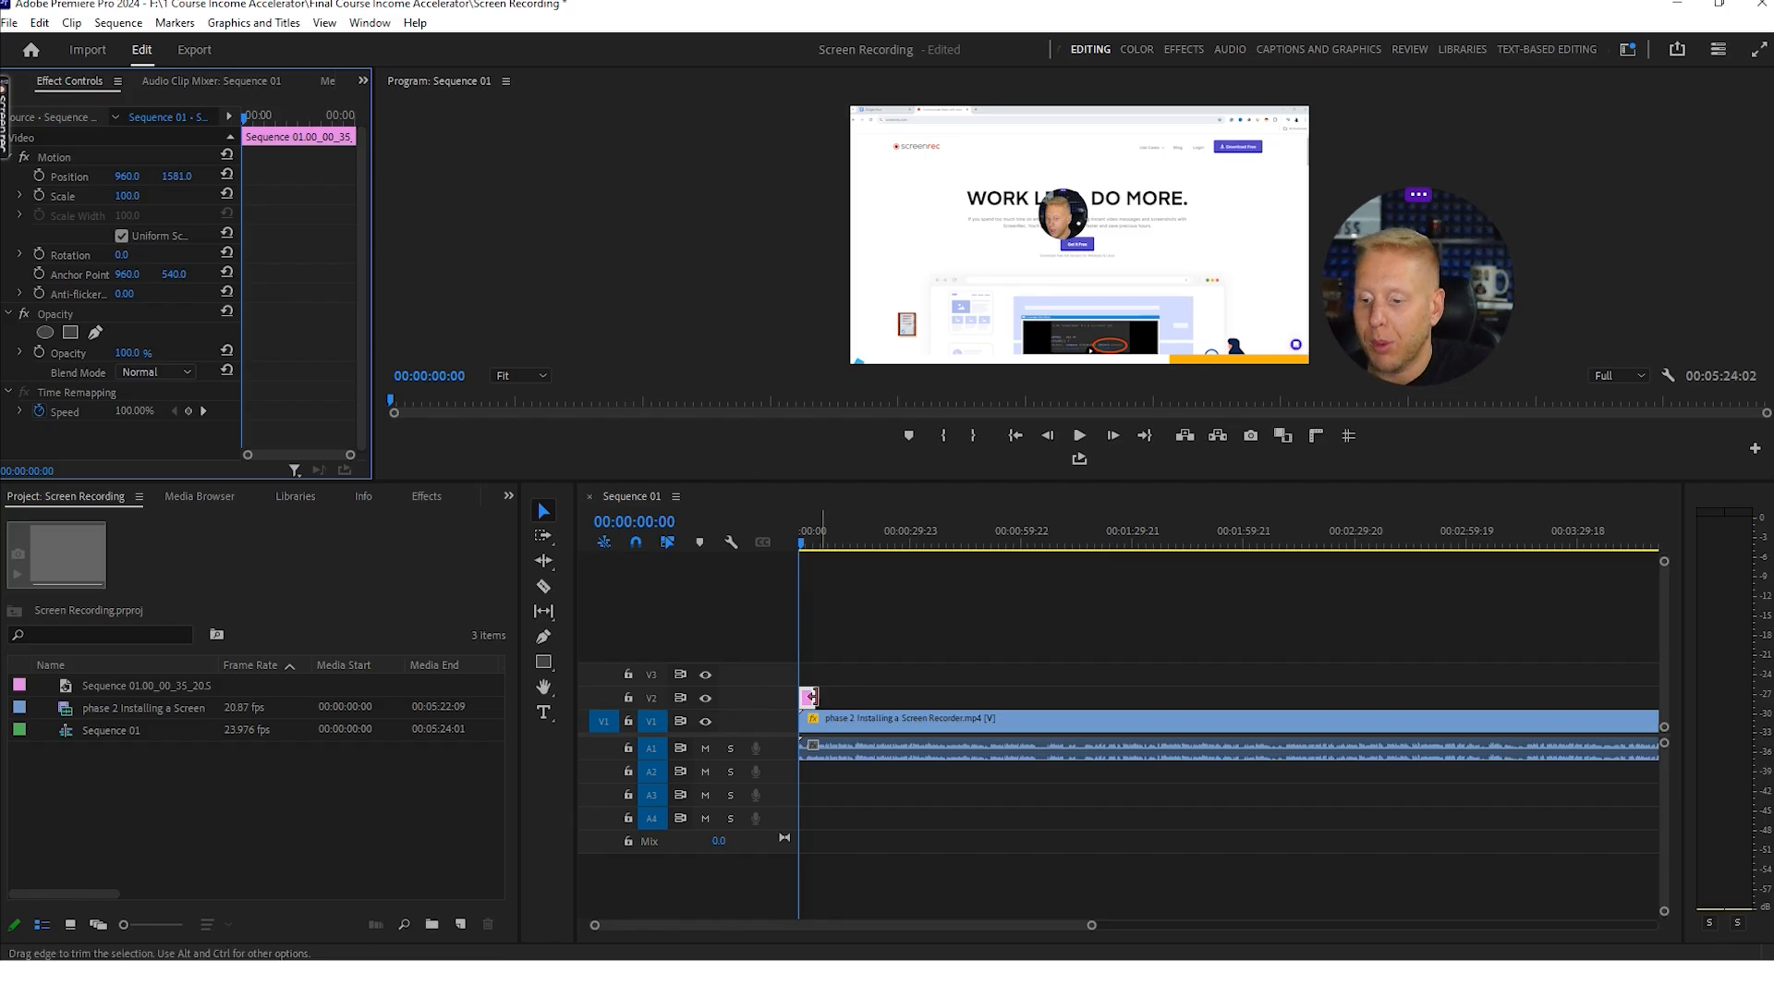
- Search the effects for "blur" and apply Gaussian Blur to the still image on V2
click(840, 724)
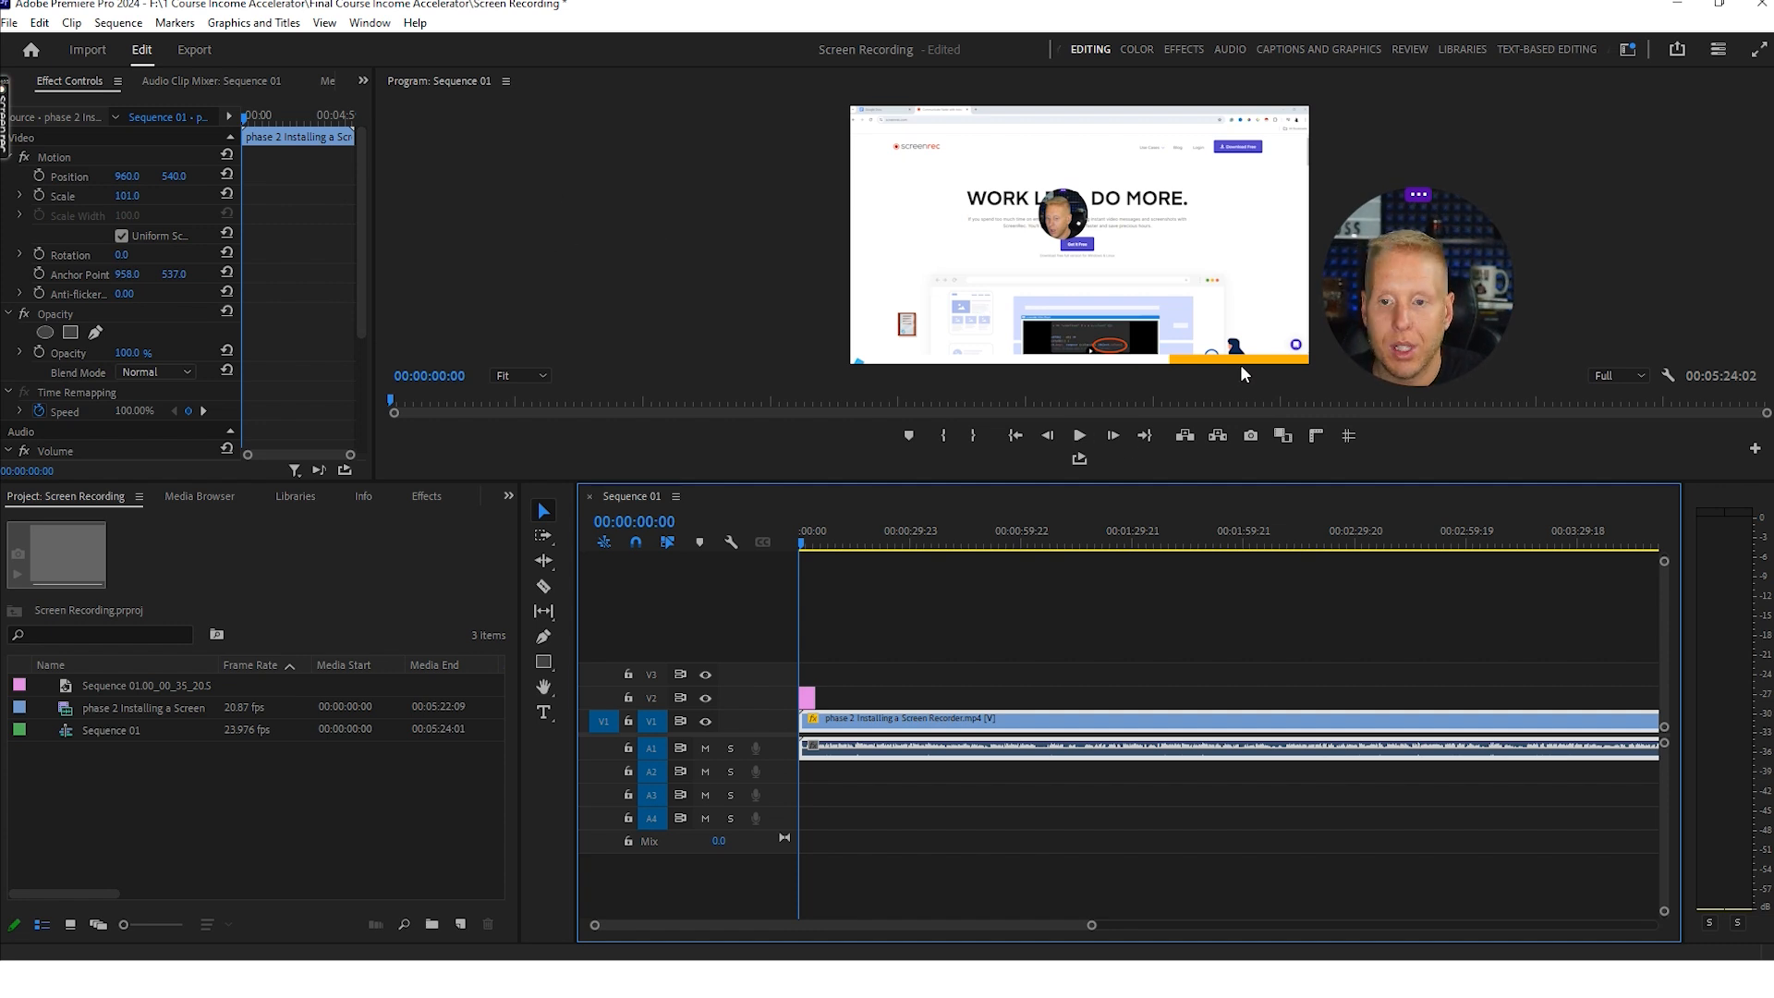
click(808, 700)
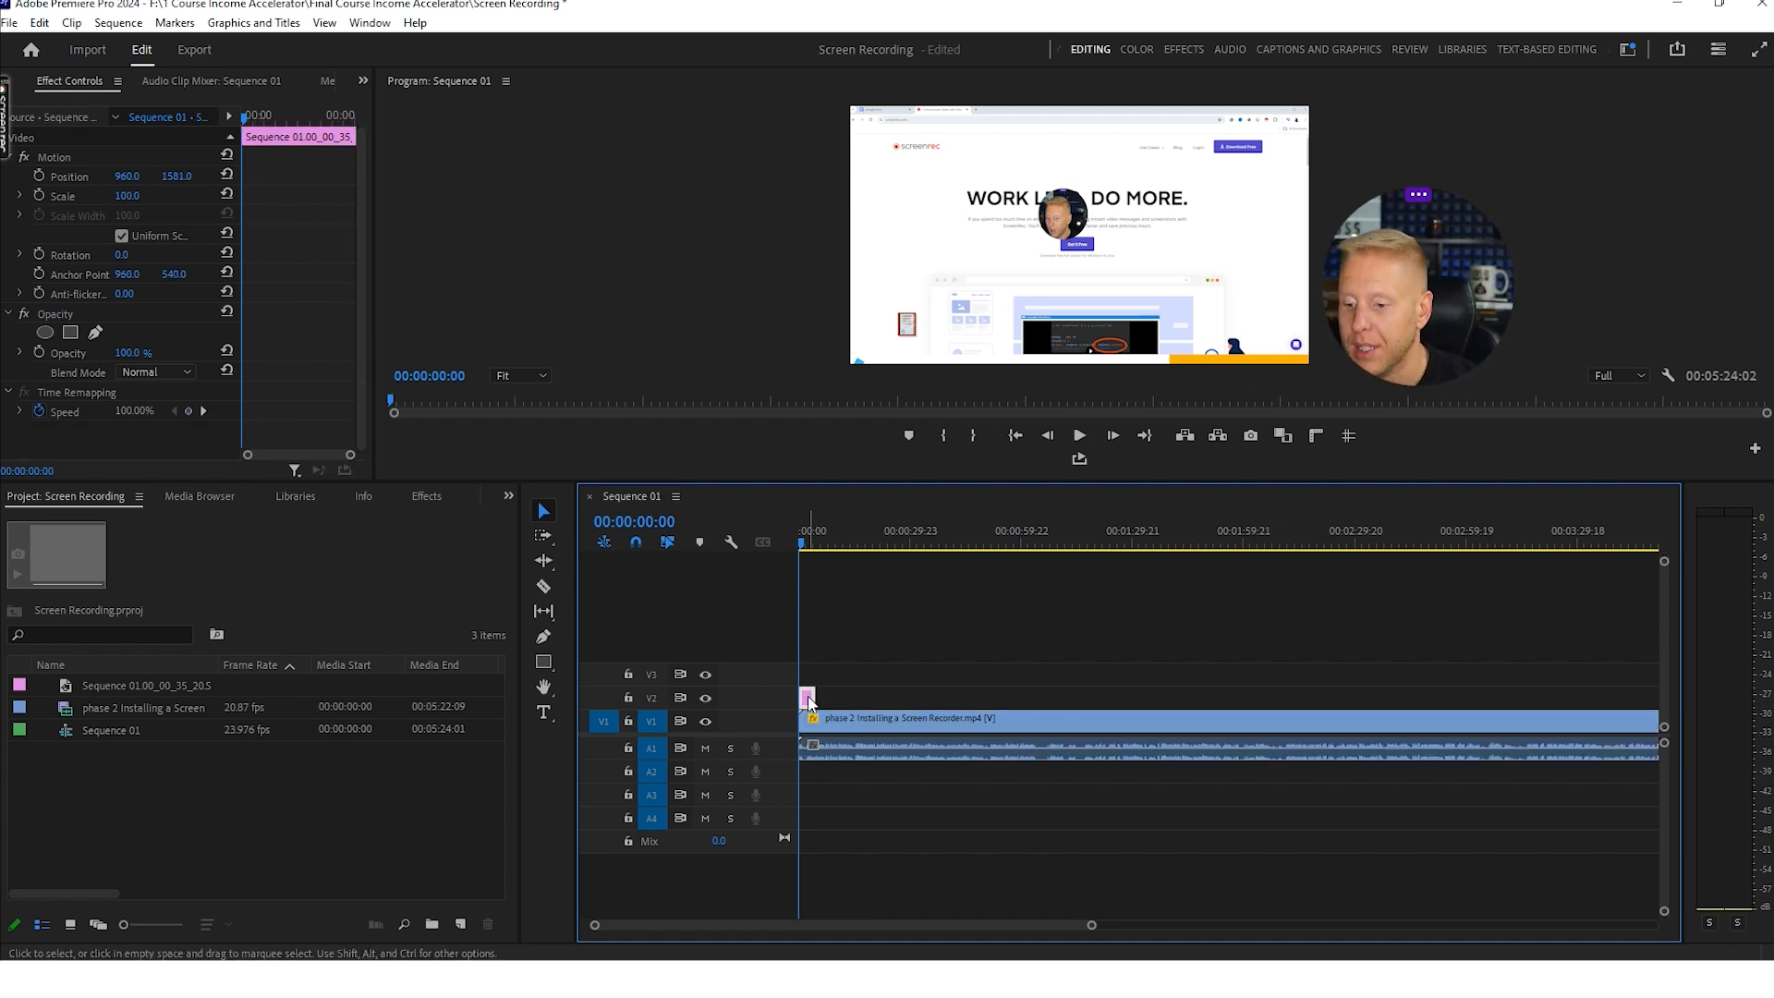
click(1185, 49)
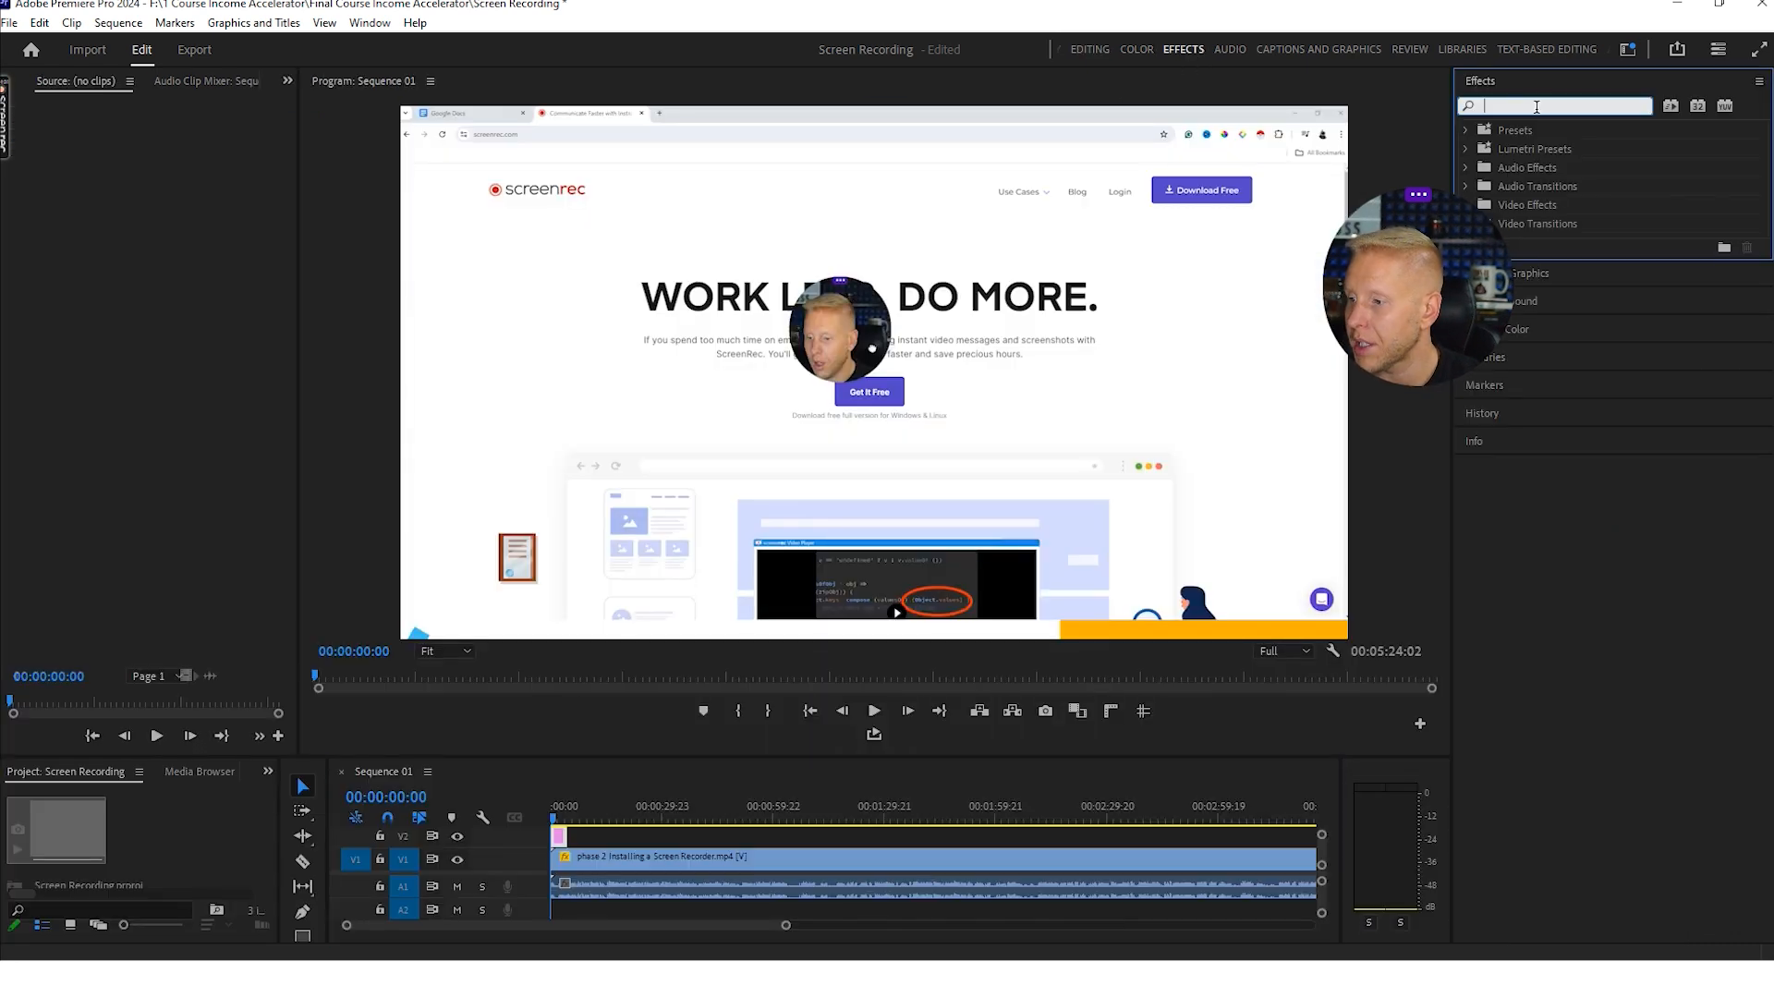
text(blur)
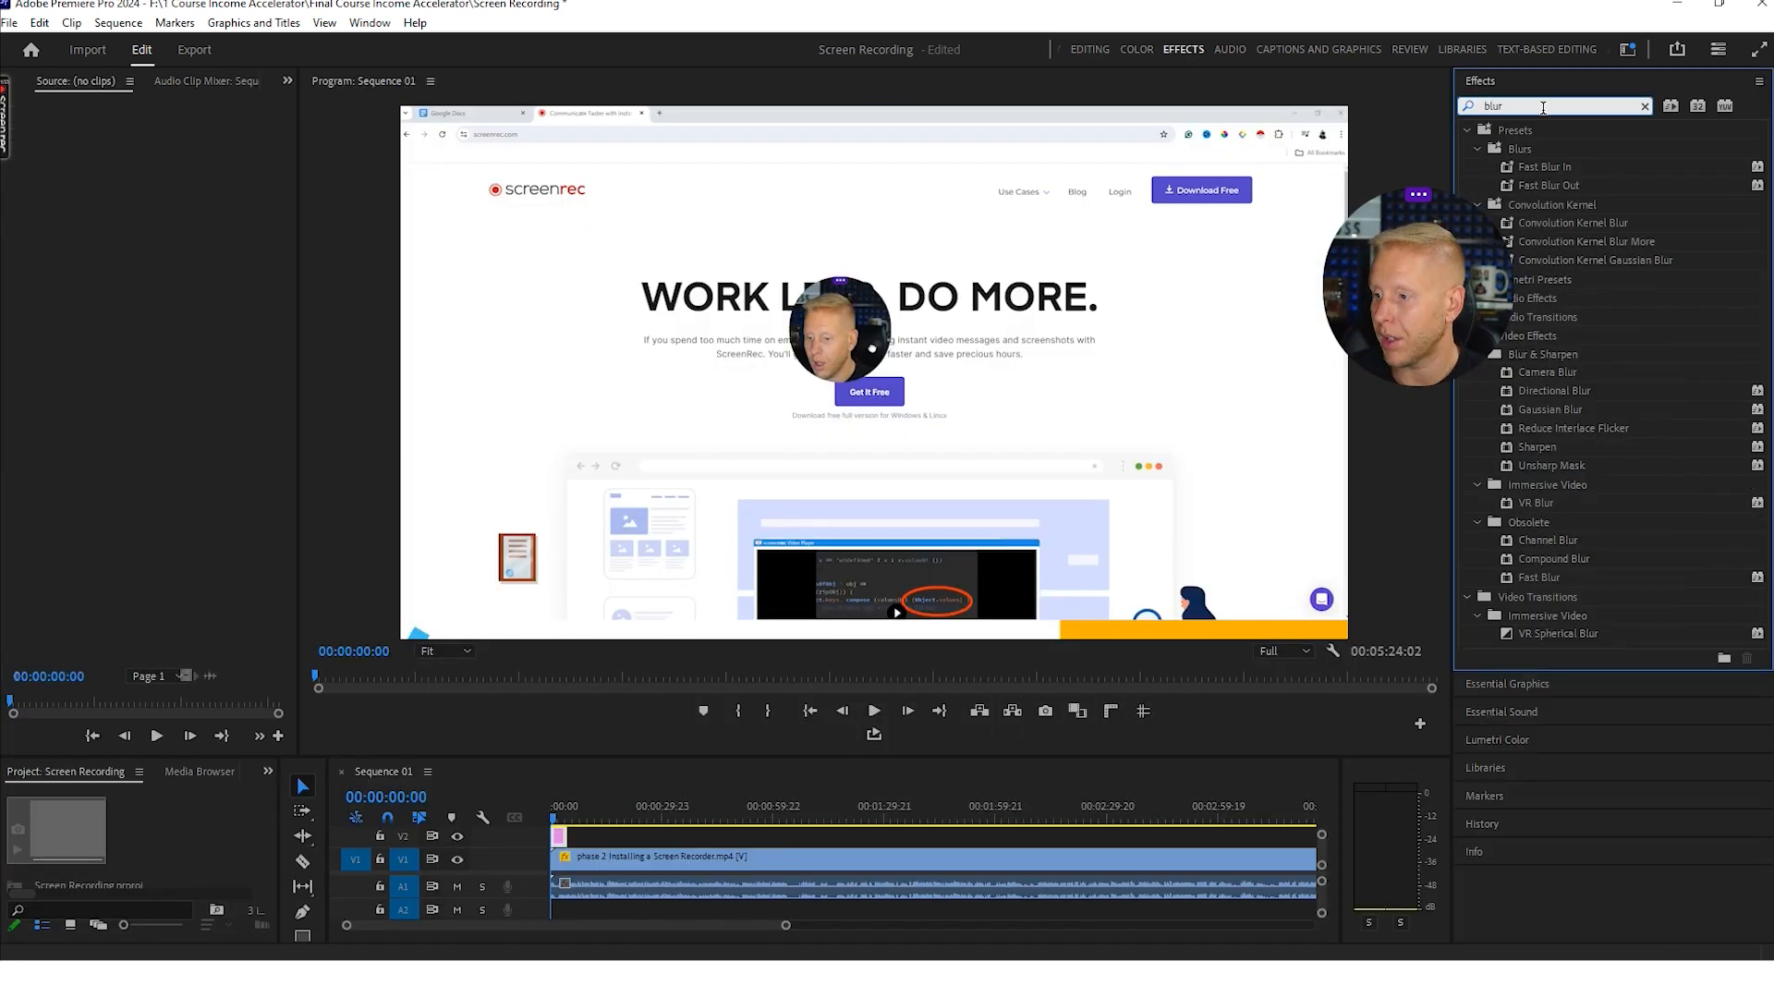
drag(1553, 410, 561, 842)
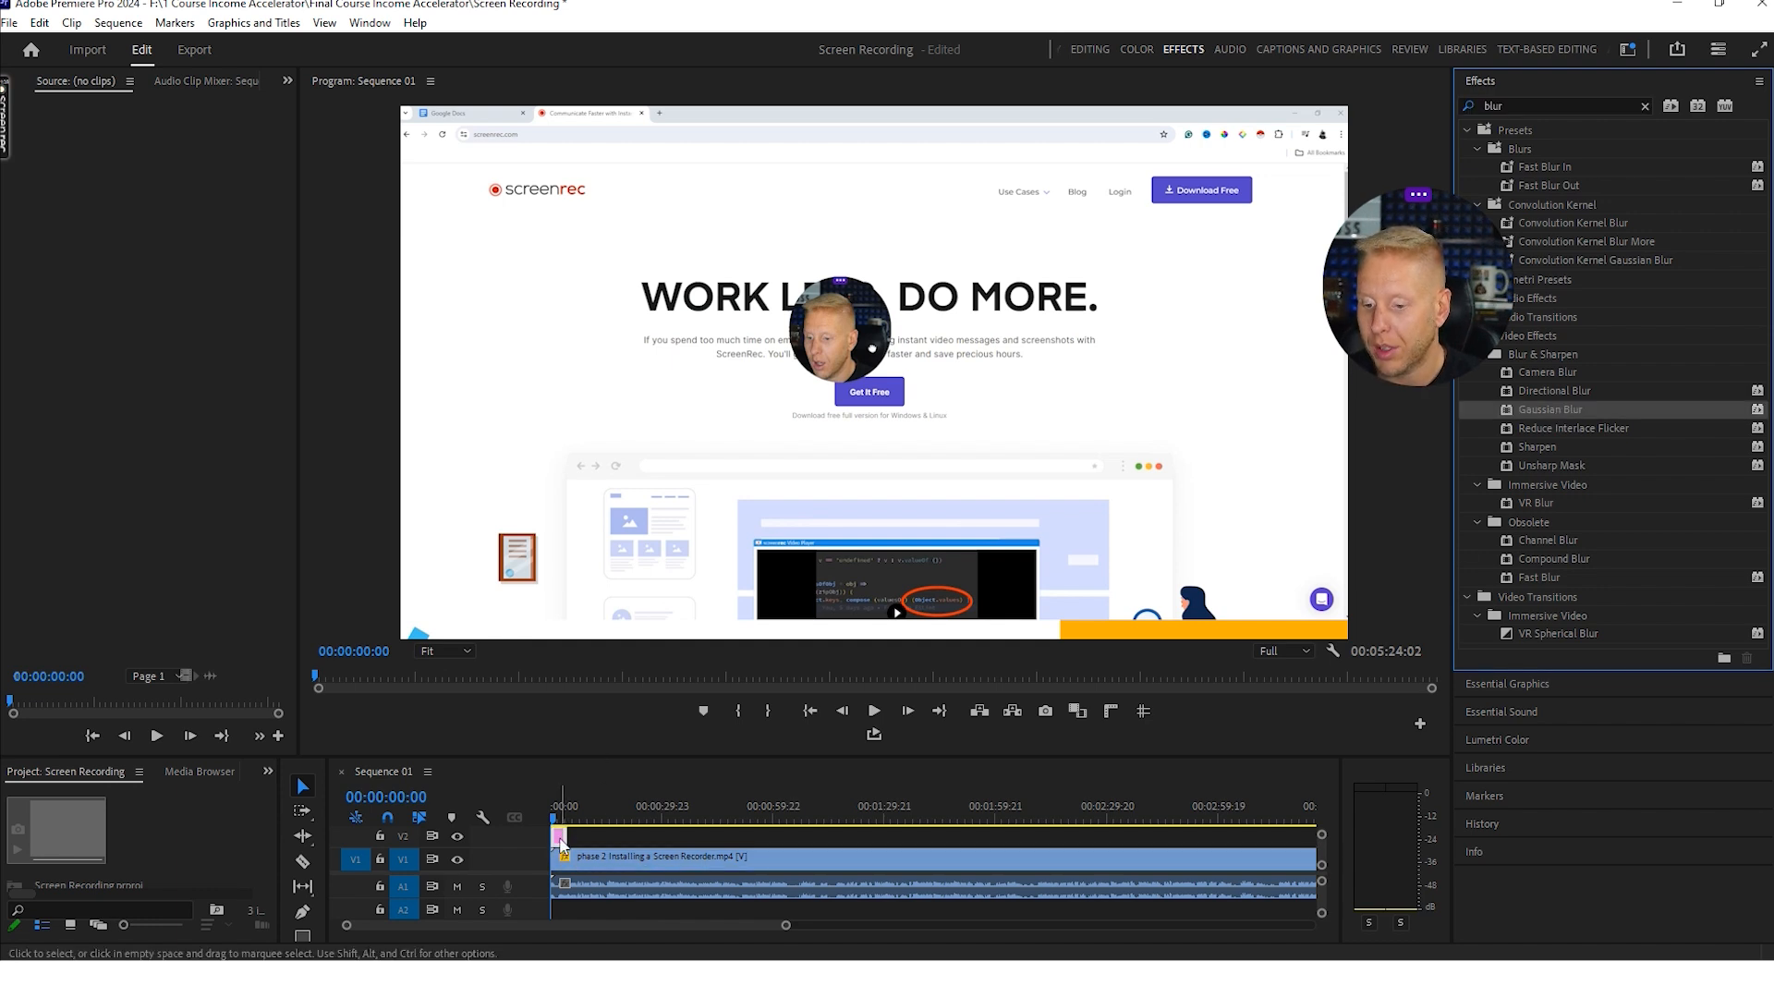
- Return to the Editing workspace and set the still image's Gaussian Blur blurriness to 73
click(1089, 48)
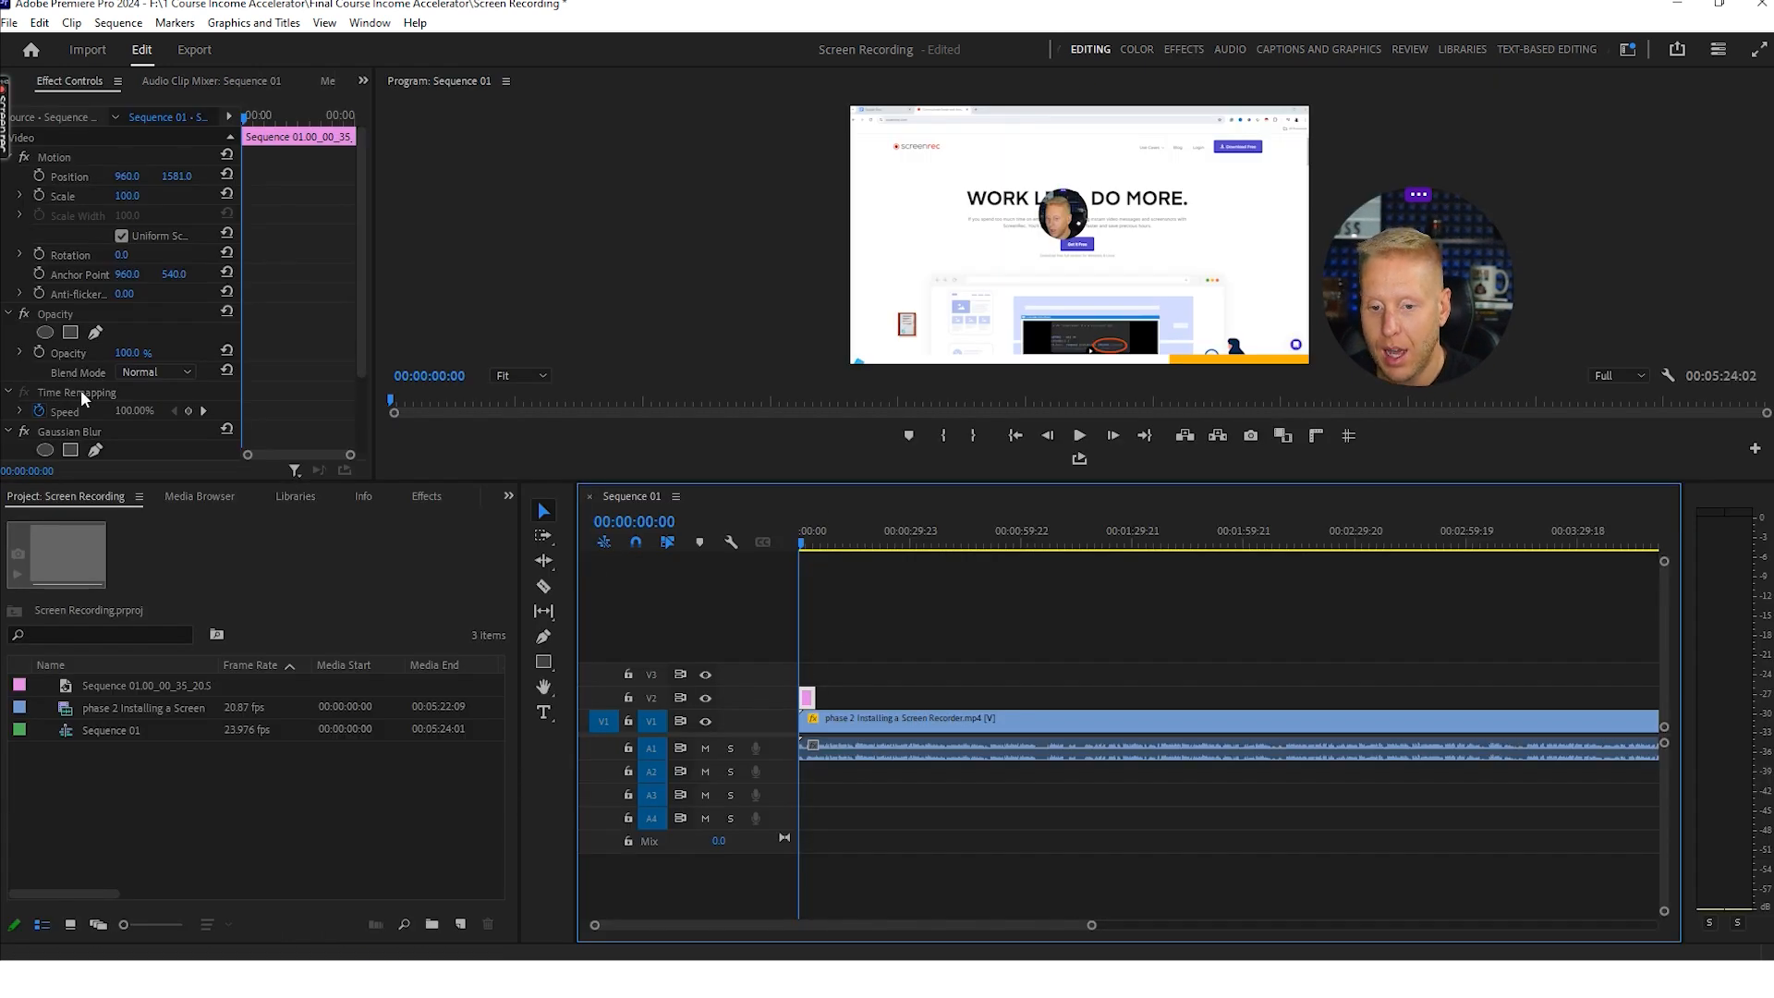
scroll(81, 397, down, 2)
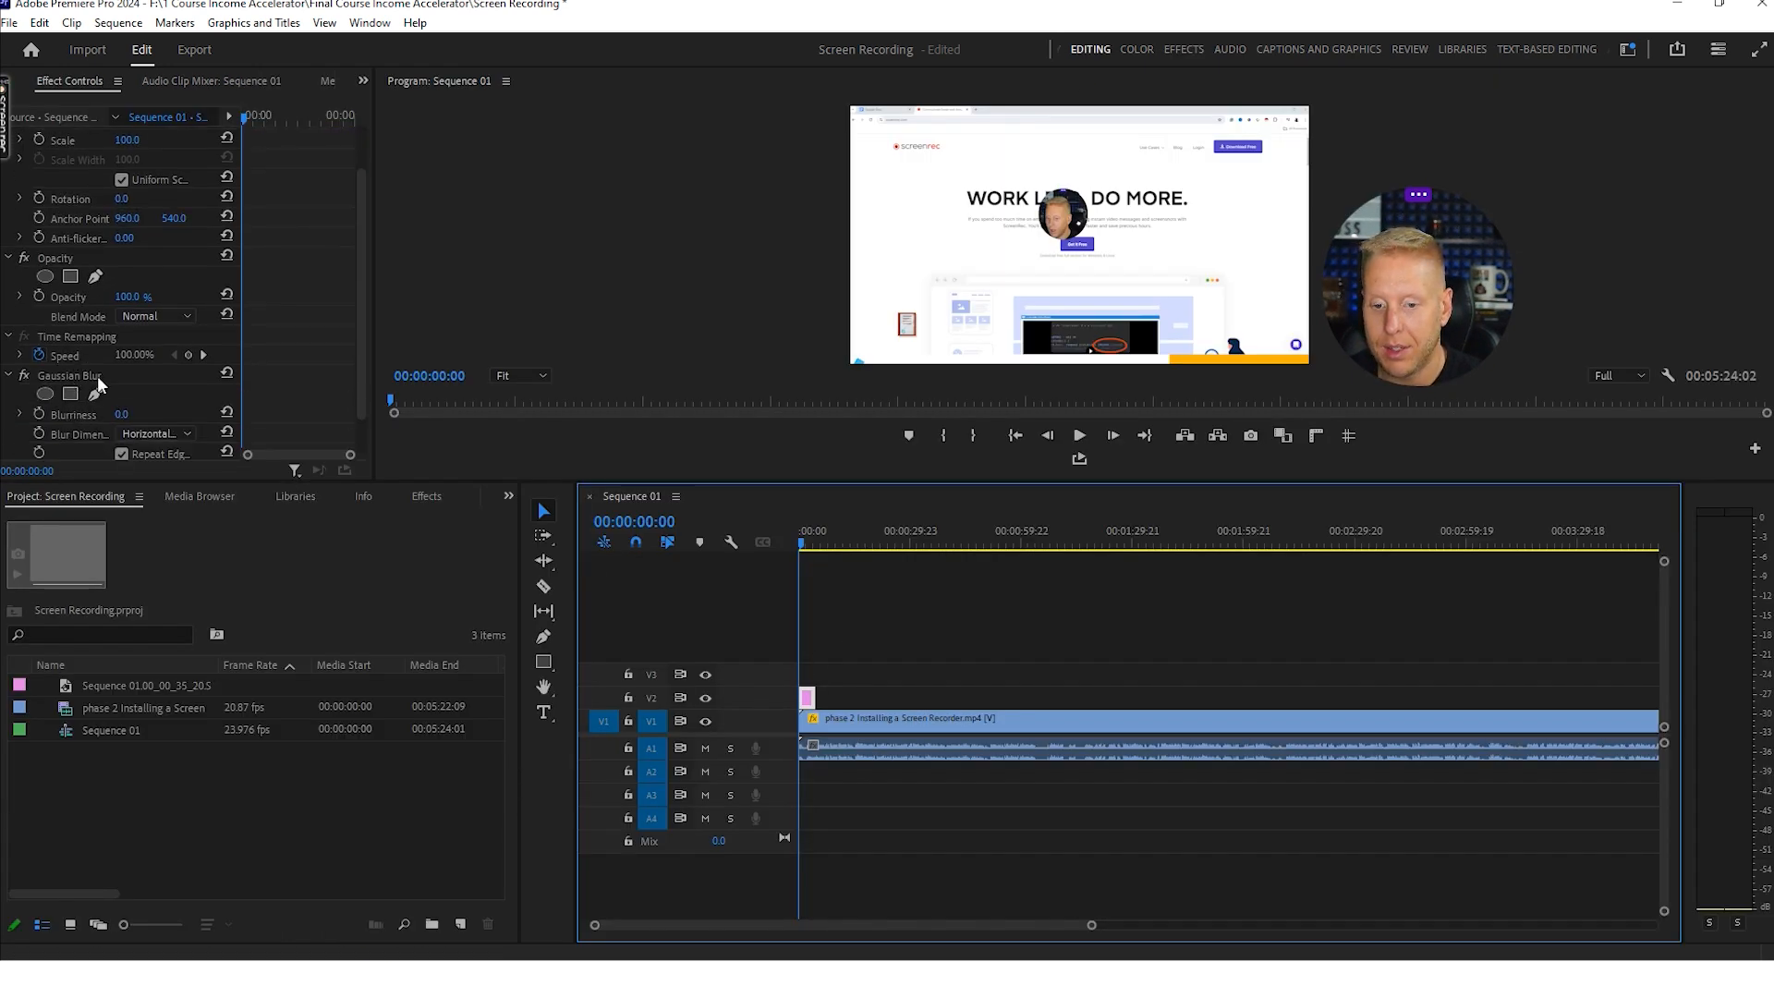
drag(113, 420, 180, 420)
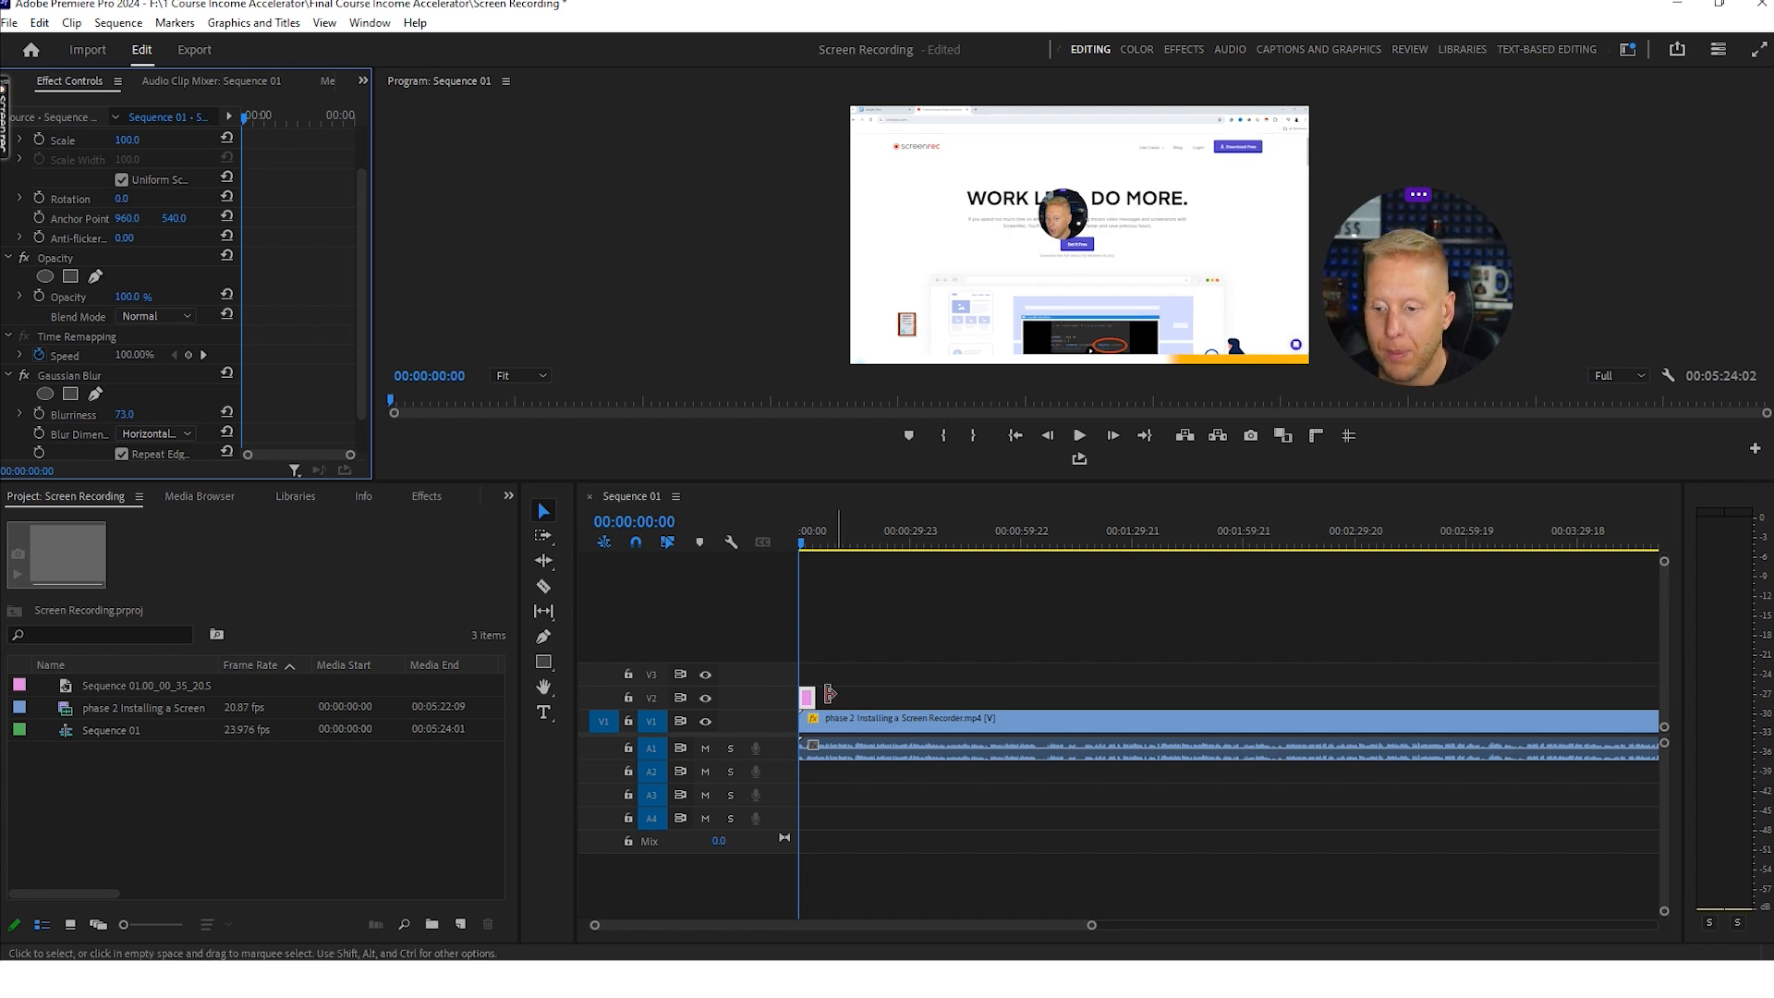
- Adjust the end of the still image on V2 so it runs about 25 seconds from the sequence start
drag(810, 697, 1338, 697)
drag(1094, 927, 1327, 925)
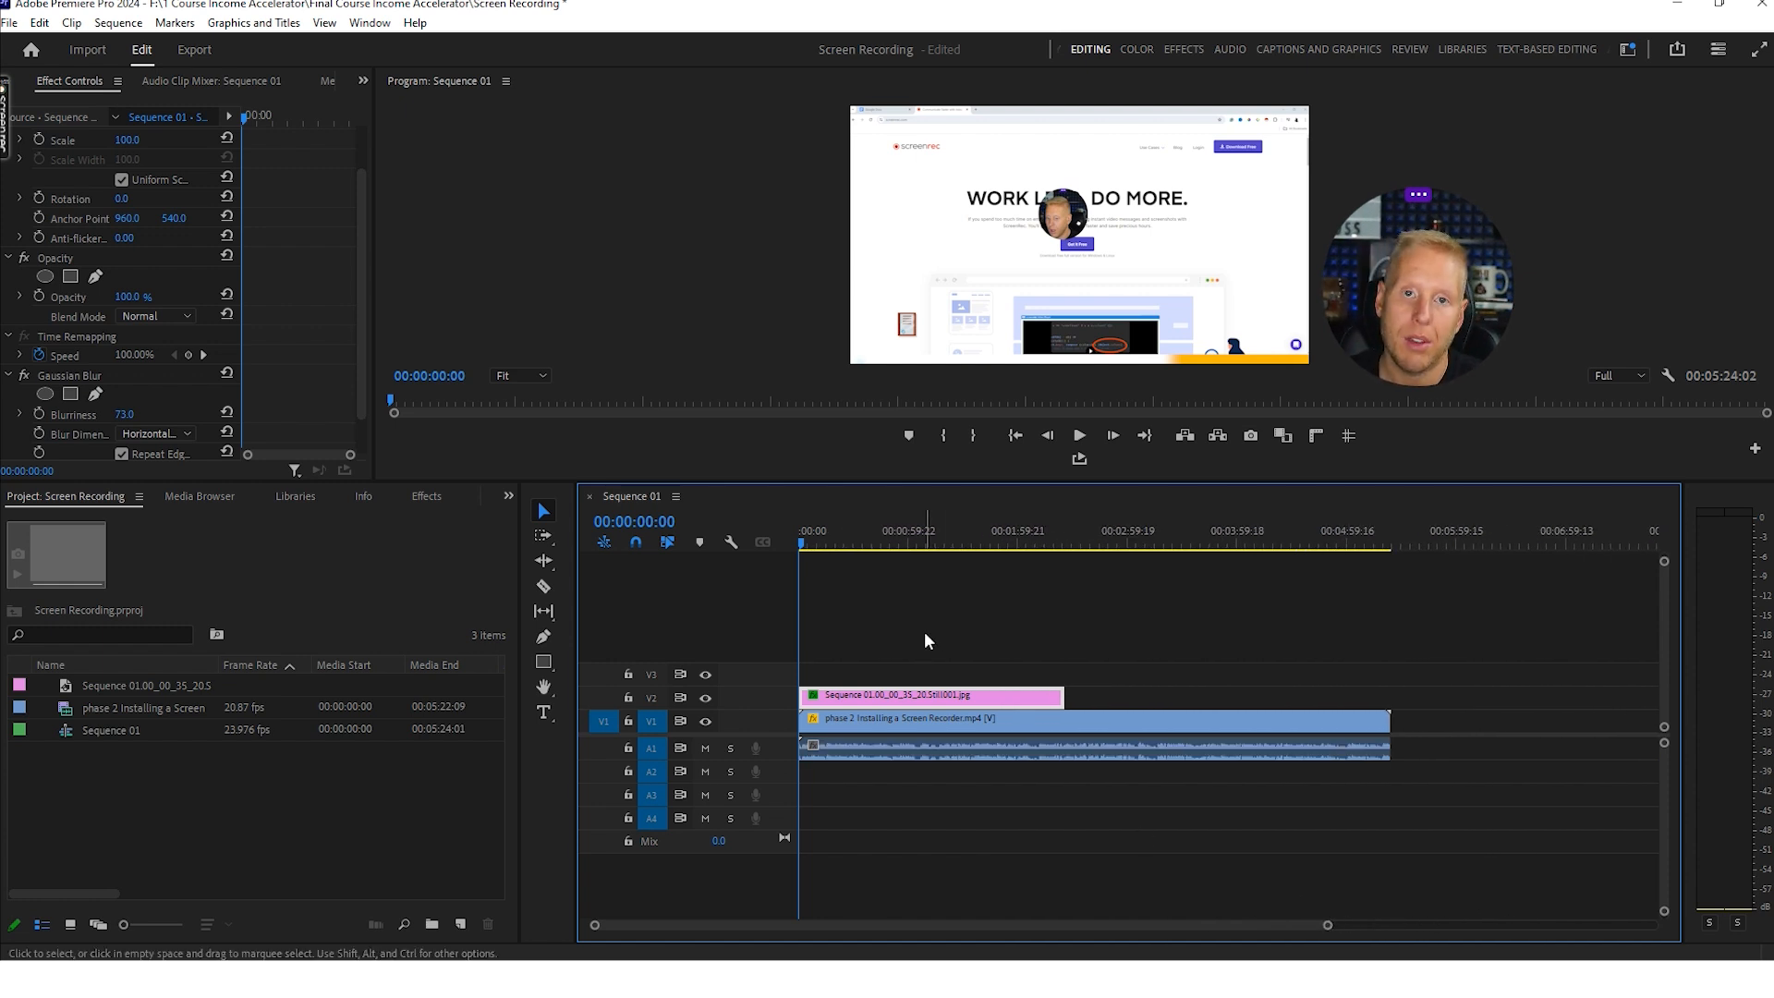
drag(1060, 693, 846, 696)
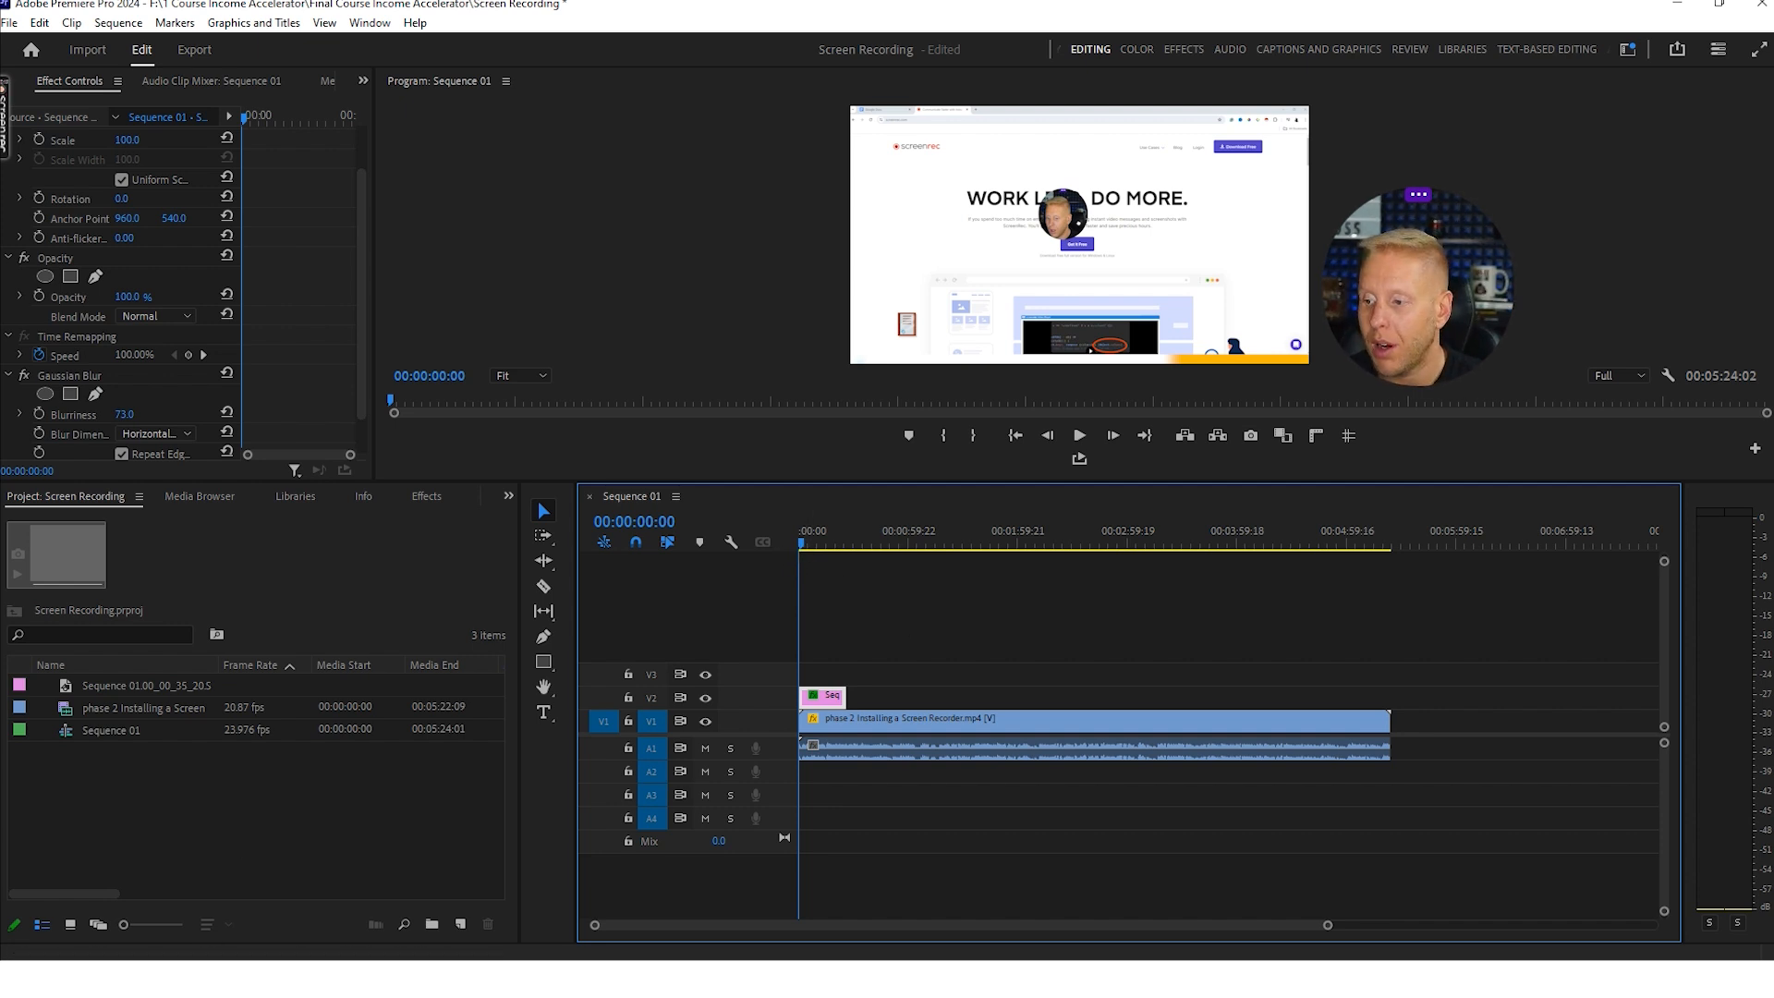
- Switch to Chrome, open the Auphonic website and log in to reach the Productions page
click(154, 980)
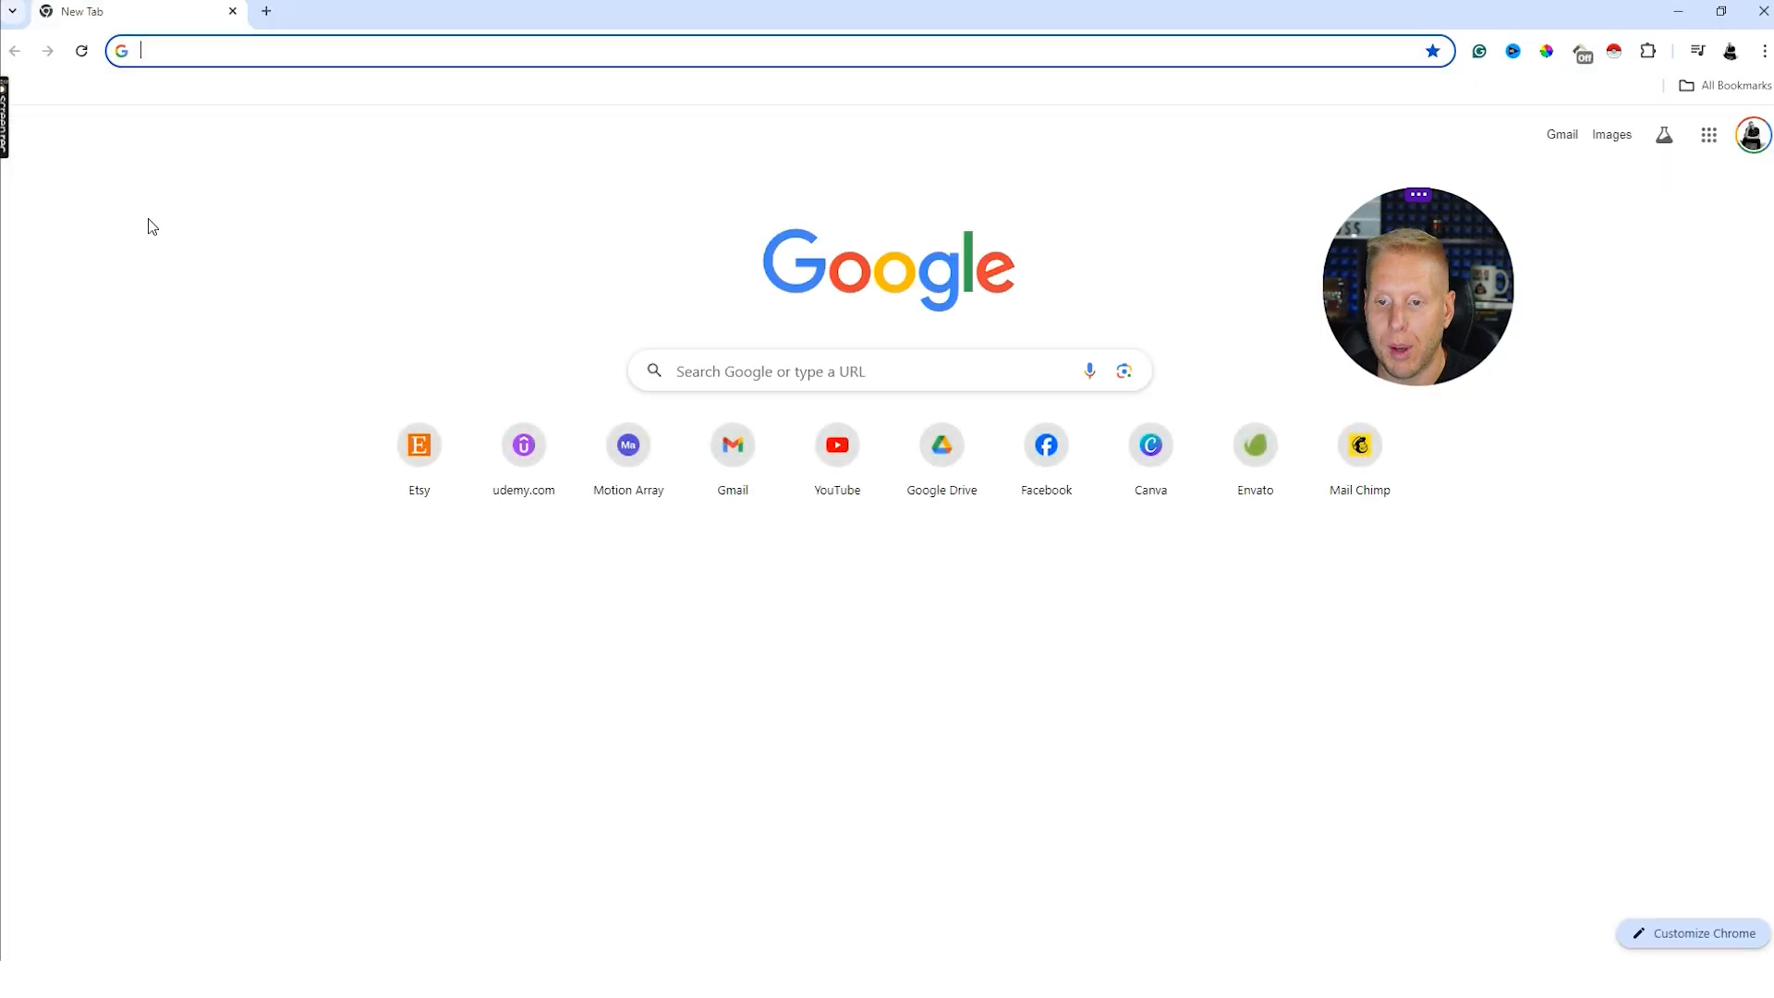
text(auphonic)
key(Return)
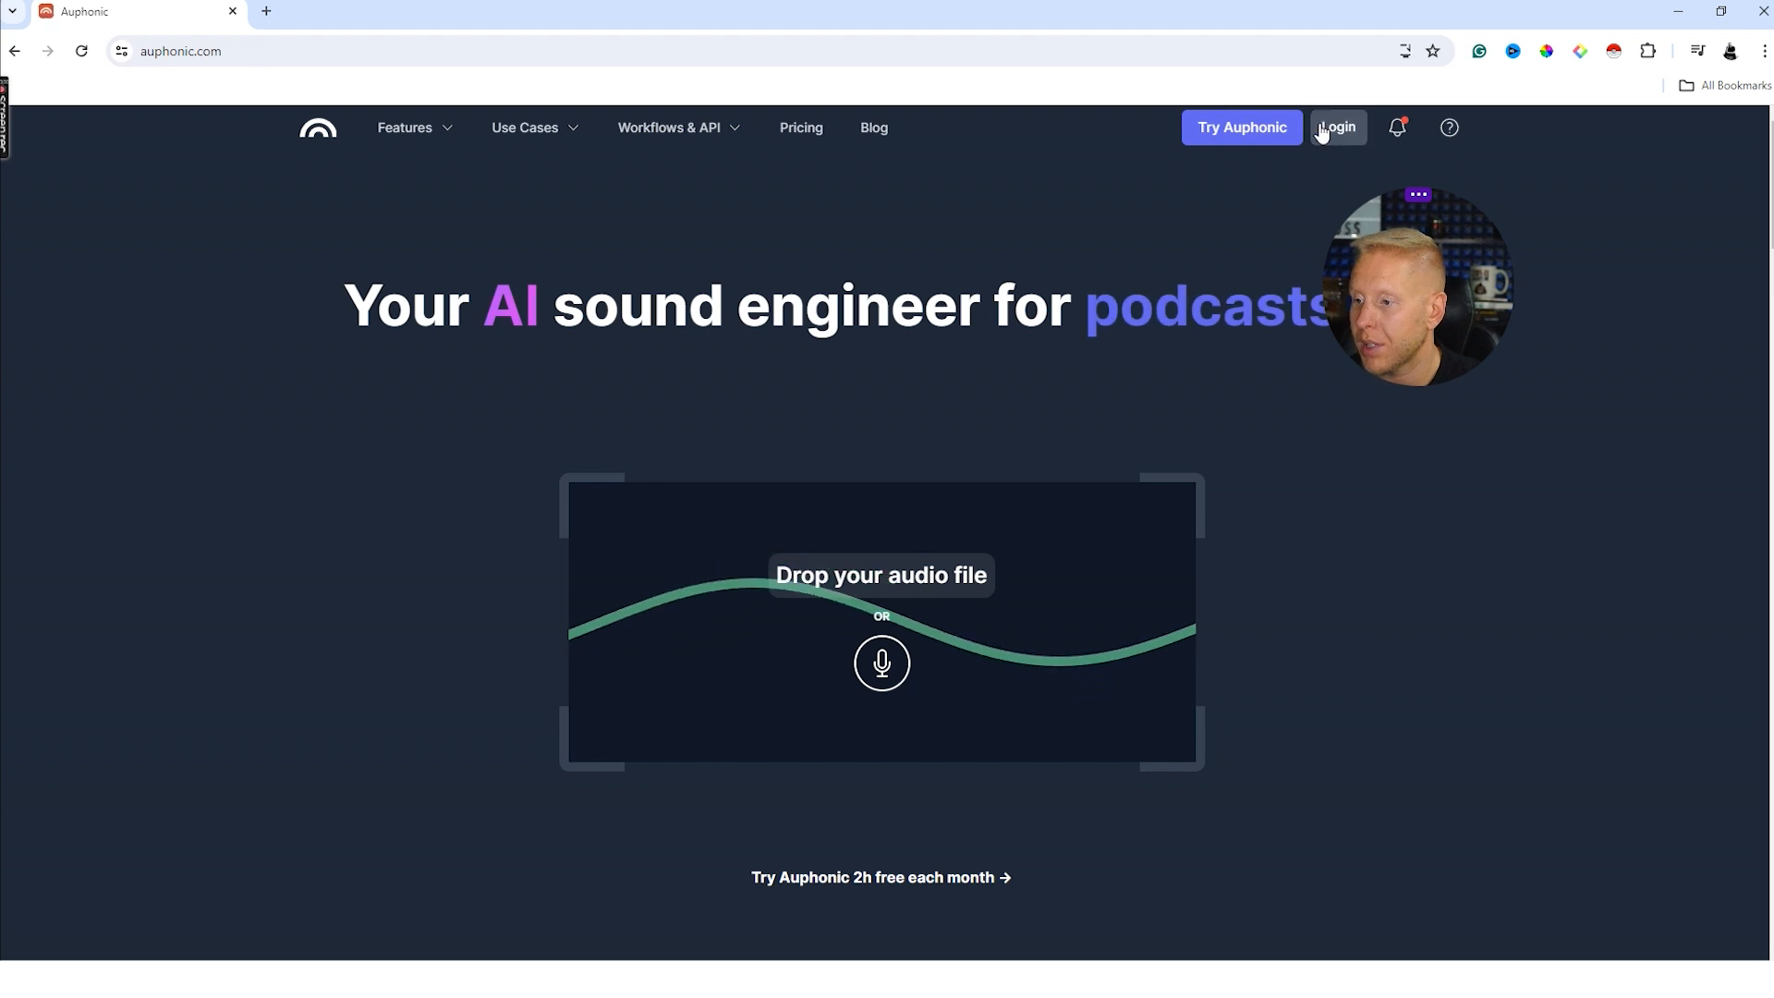
click(1322, 130)
click(894, 464)
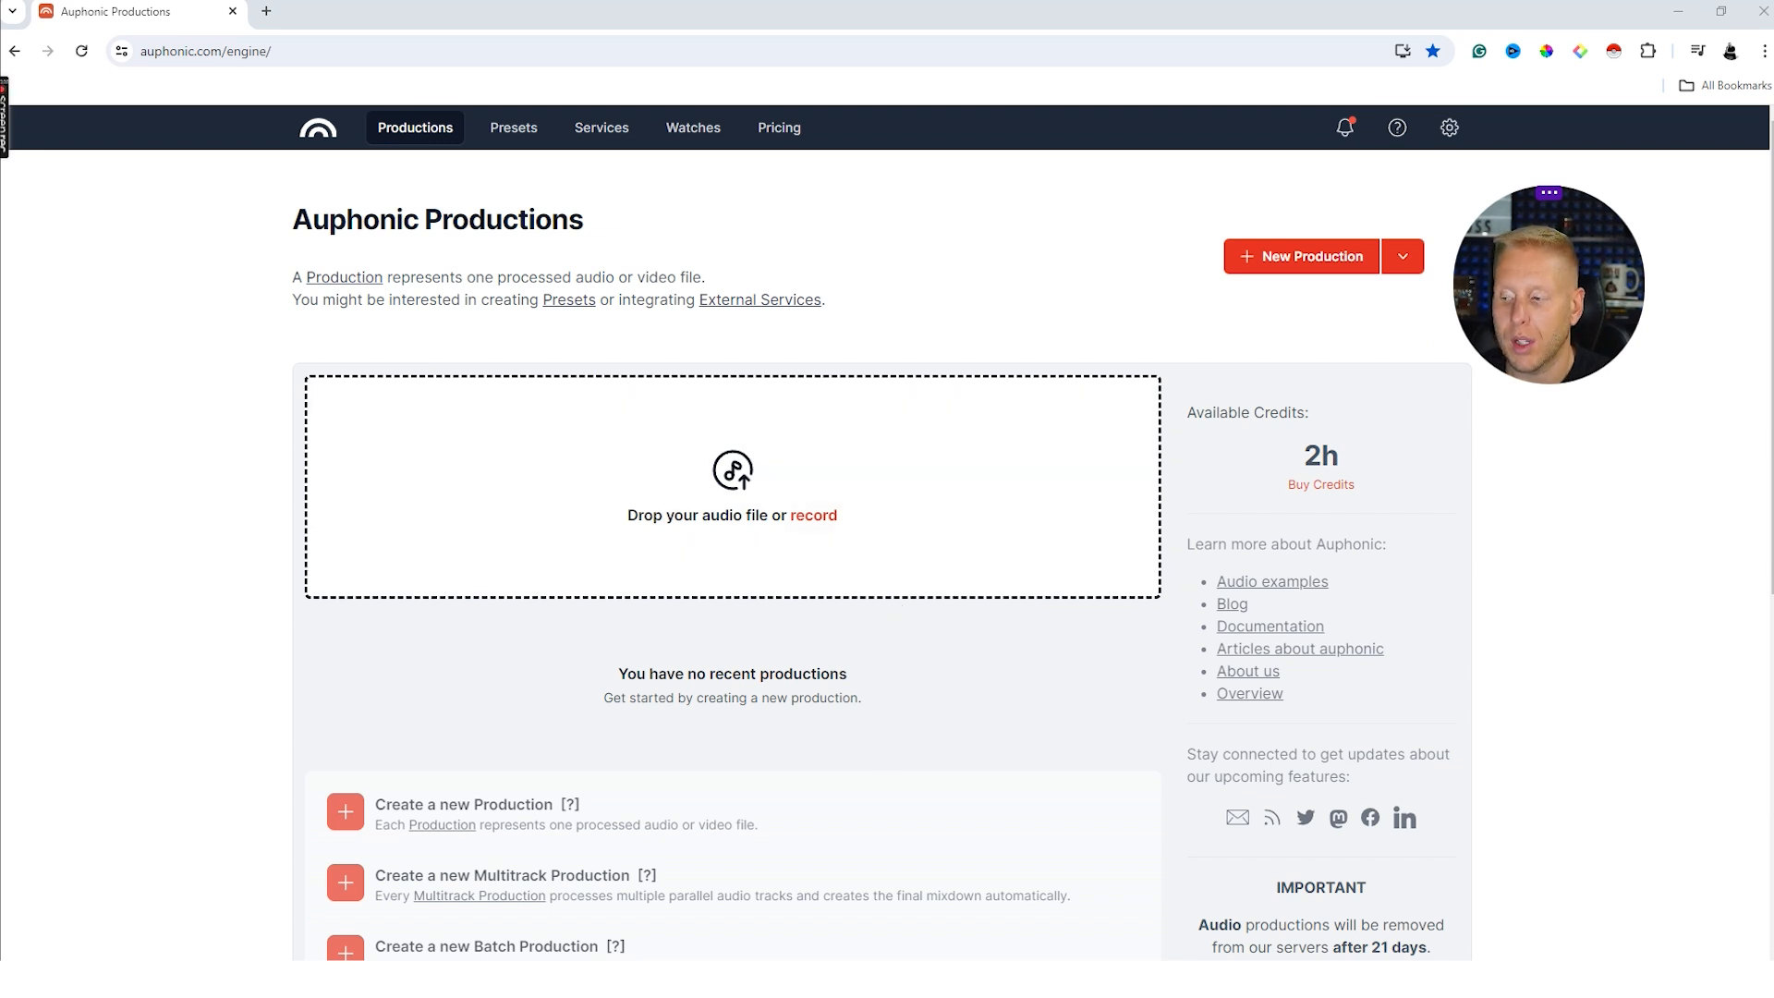
- Load "phase 2 Installing a Screen Recorder" from the 1 Course Income Accelerator folder into Auphonic and choose the Voice Cleaner and Remove Breathings preset
click(198, 979)
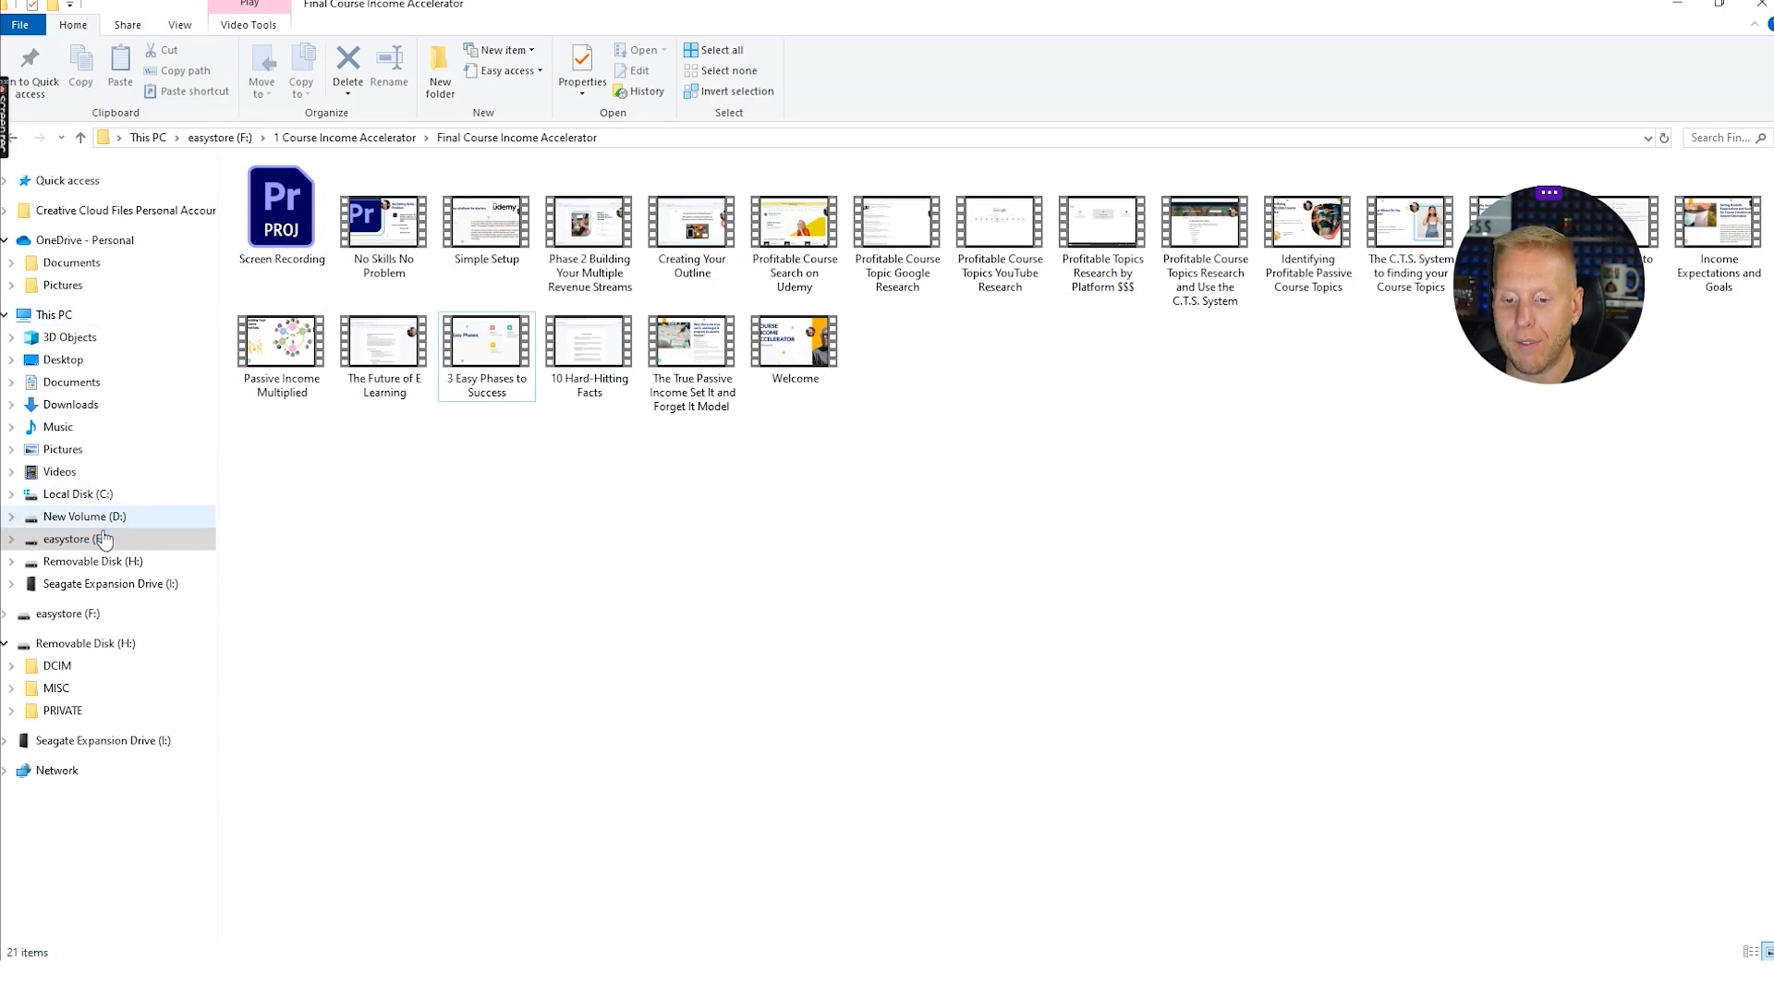
click(344, 137)
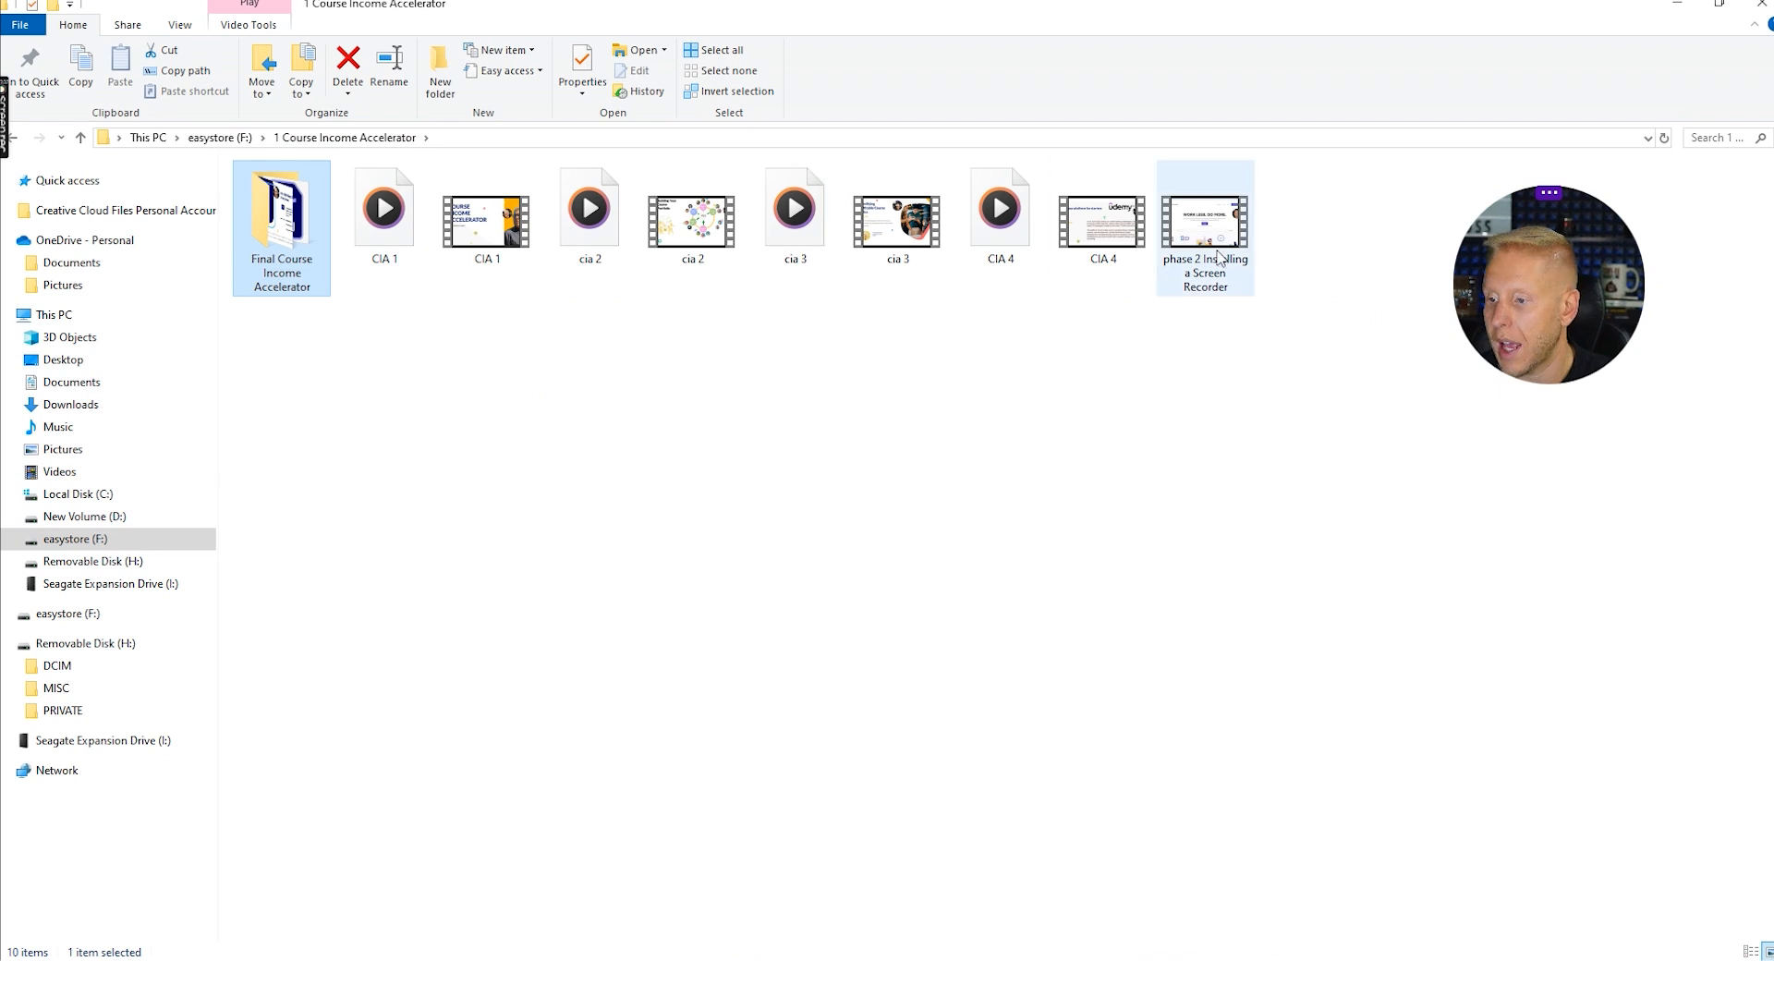
click(1219, 259)
click(1719, 8)
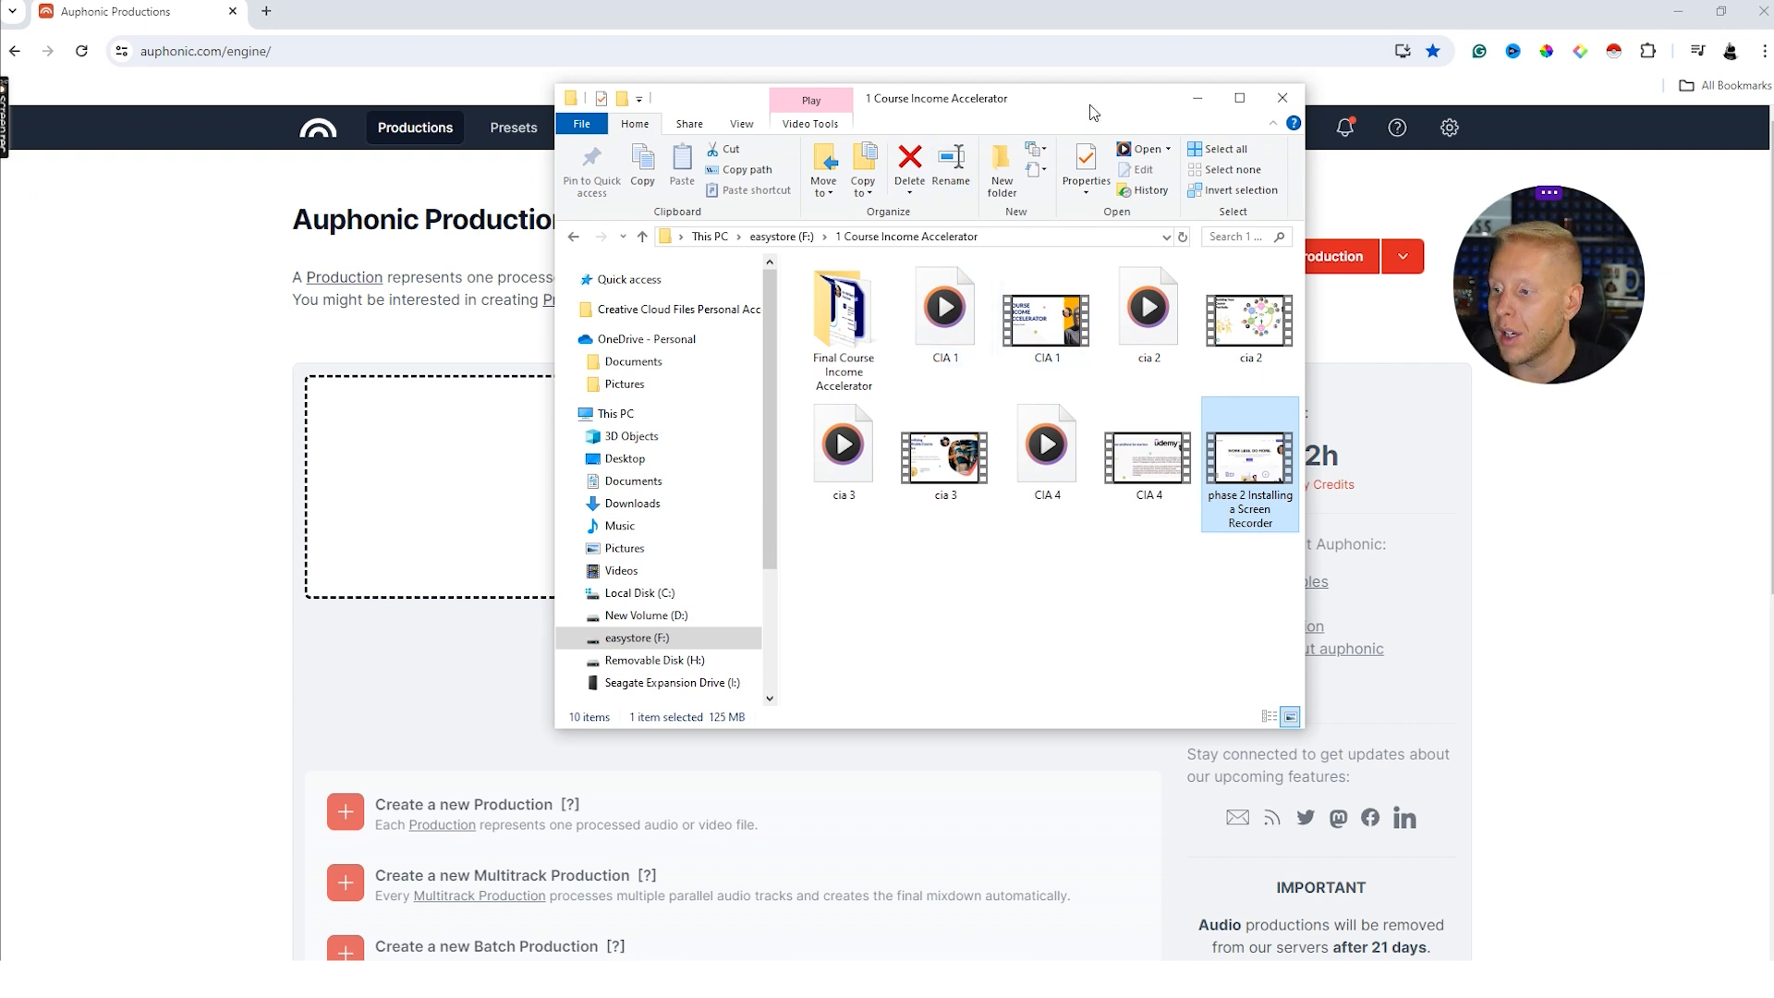
drag(1090, 112, 1474, 114)
drag(1632, 461, 499, 461)
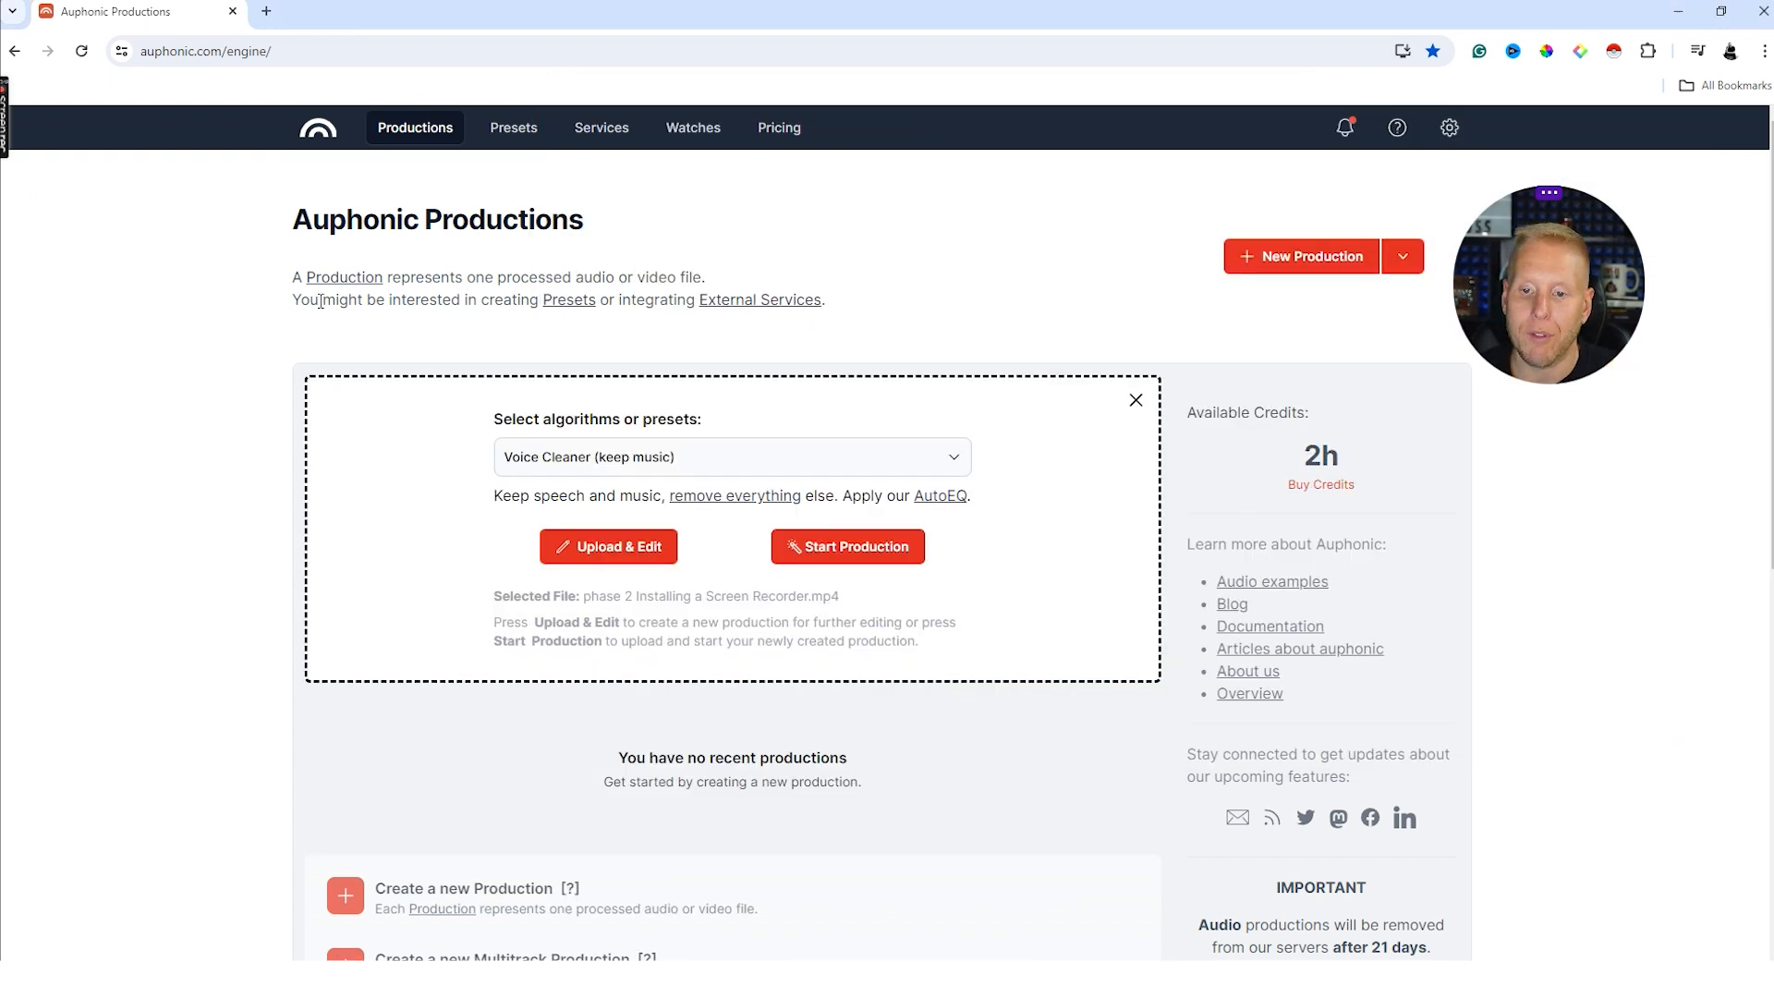
click(790, 460)
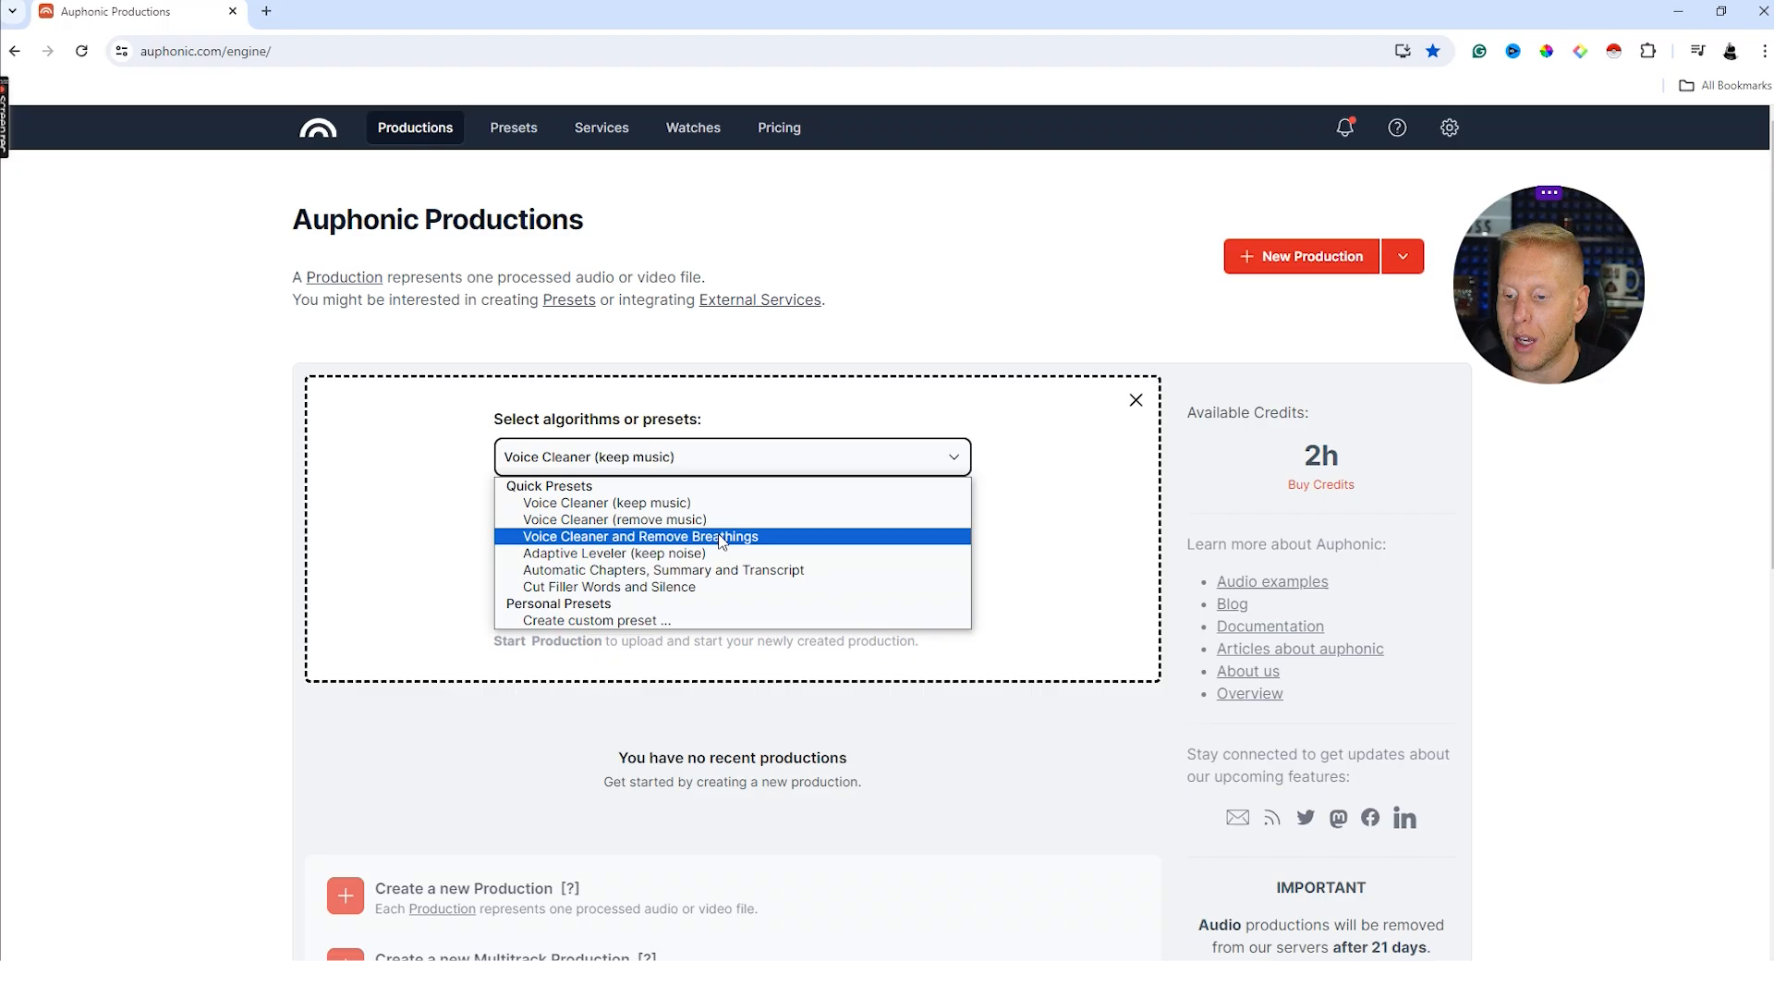
click(872, 621)
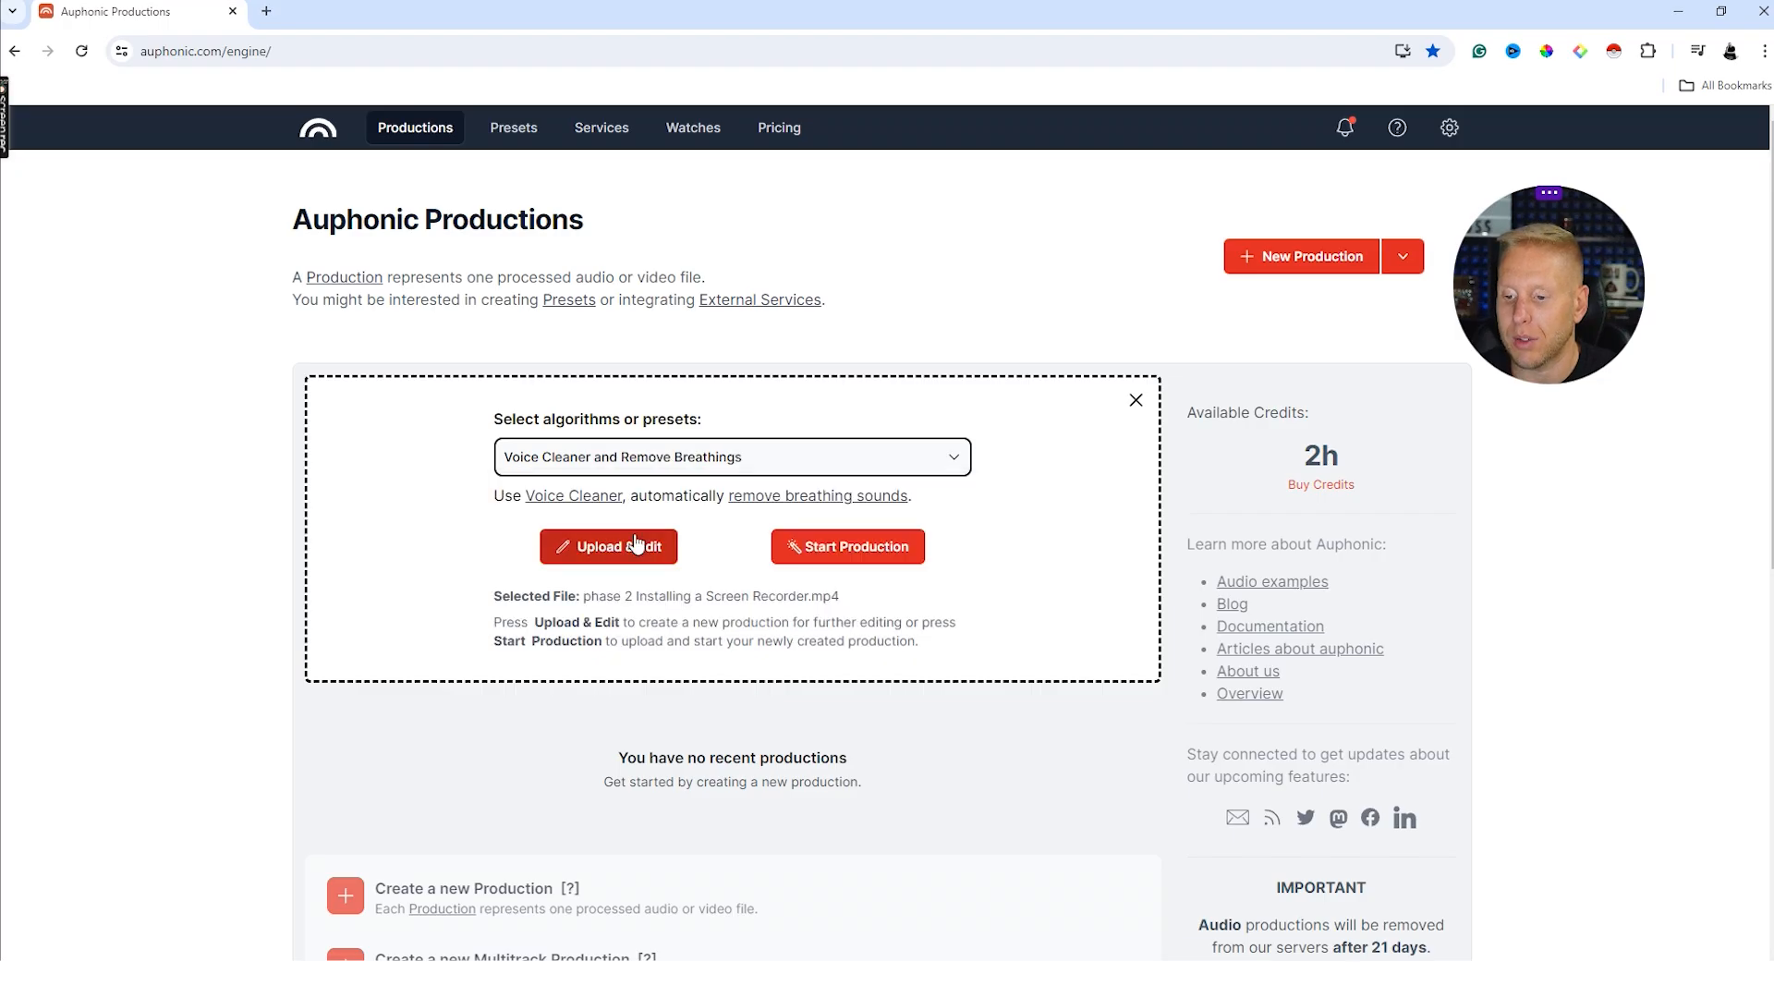
- Start the Auphonic production and check its progress on the Productions page in a new browser tab
click(893, 549)
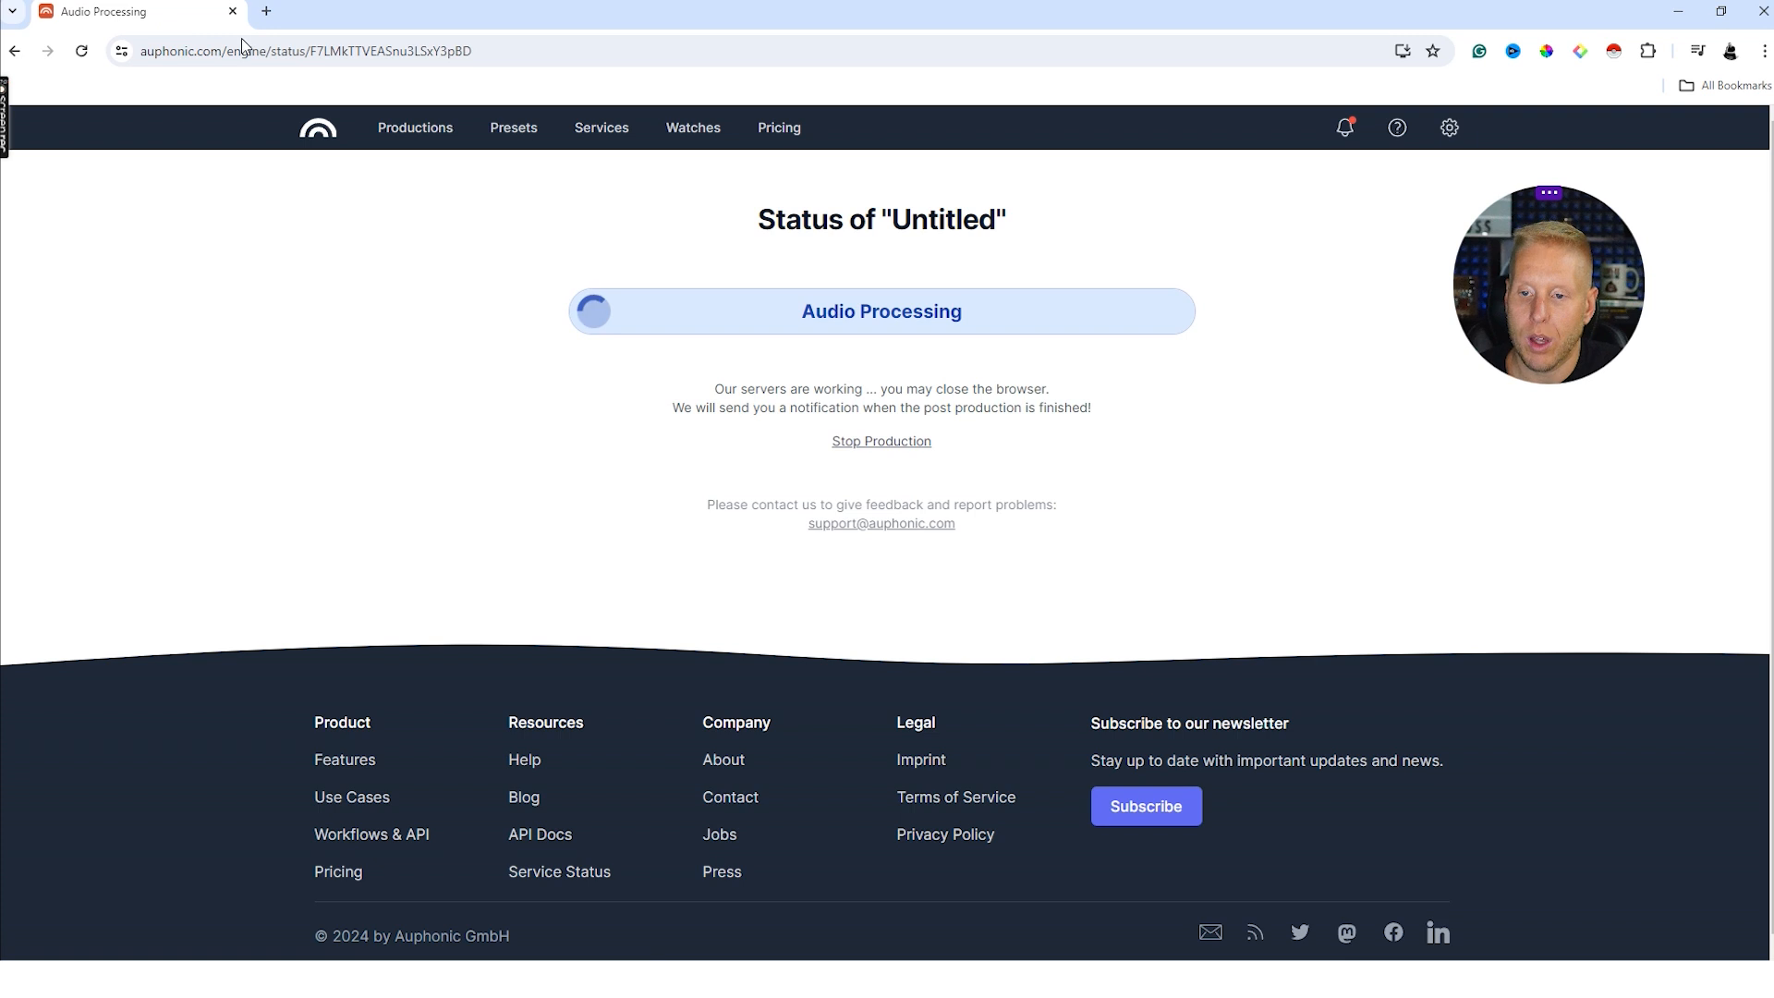
click(266, 11)
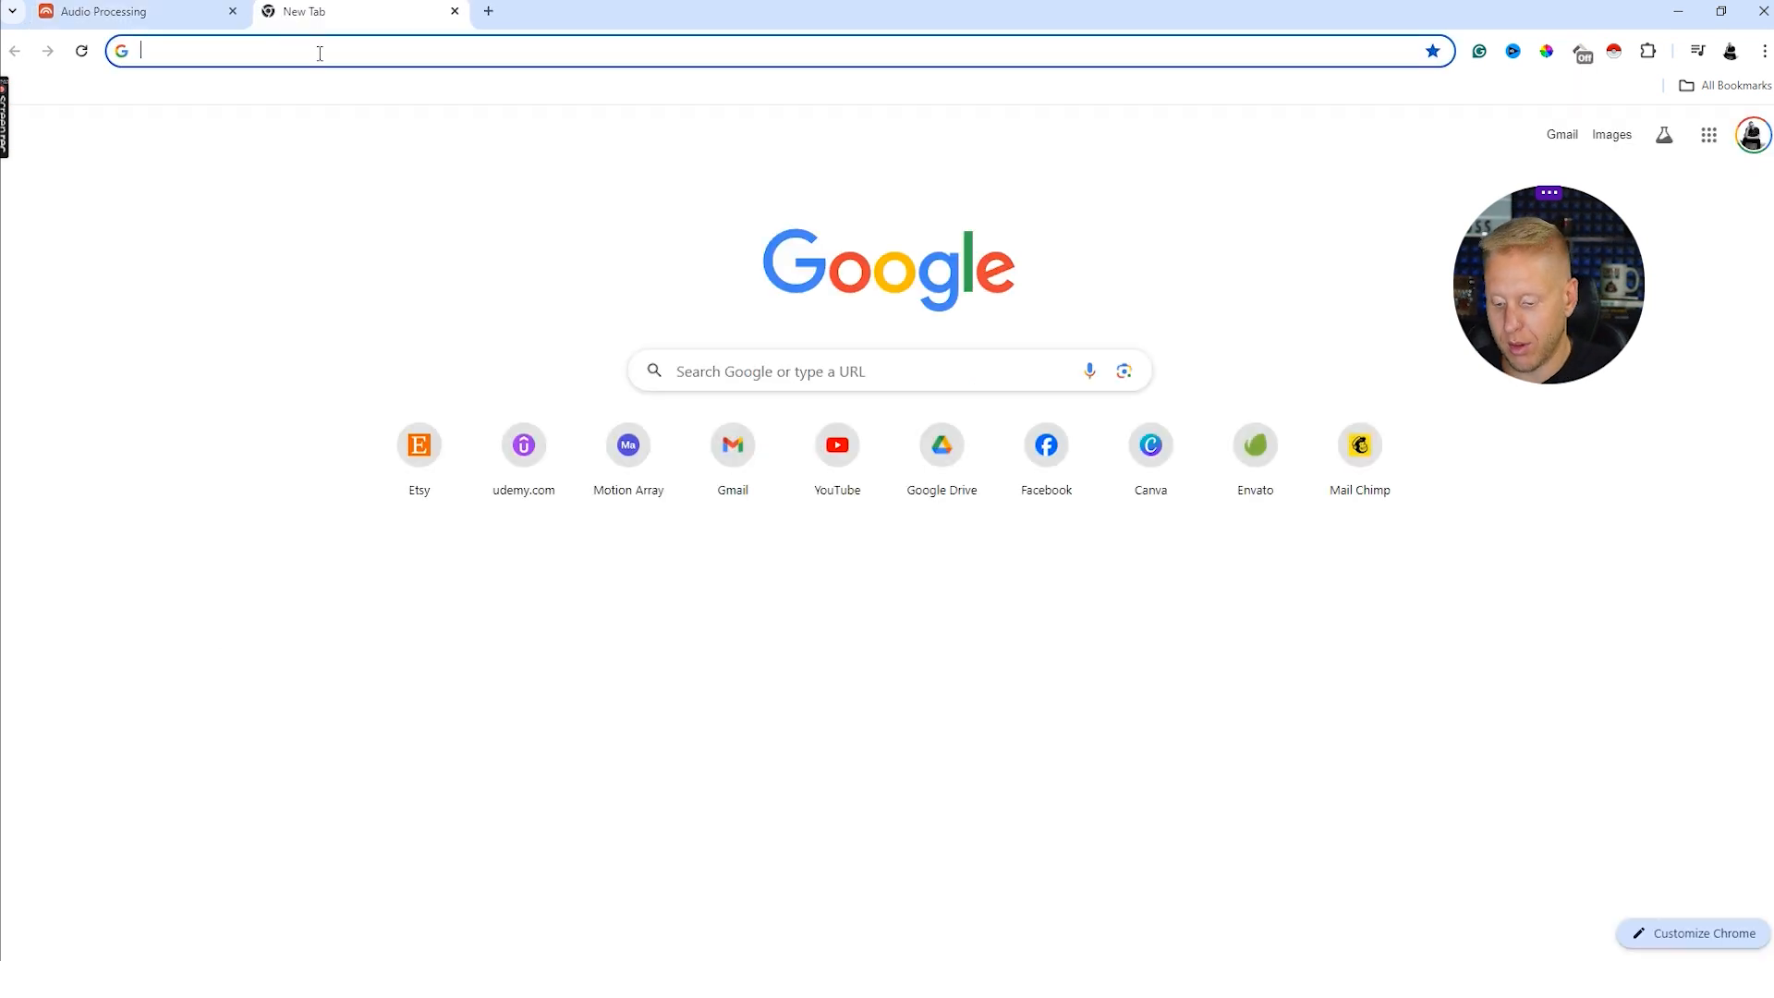
text(aup)
key(Return)
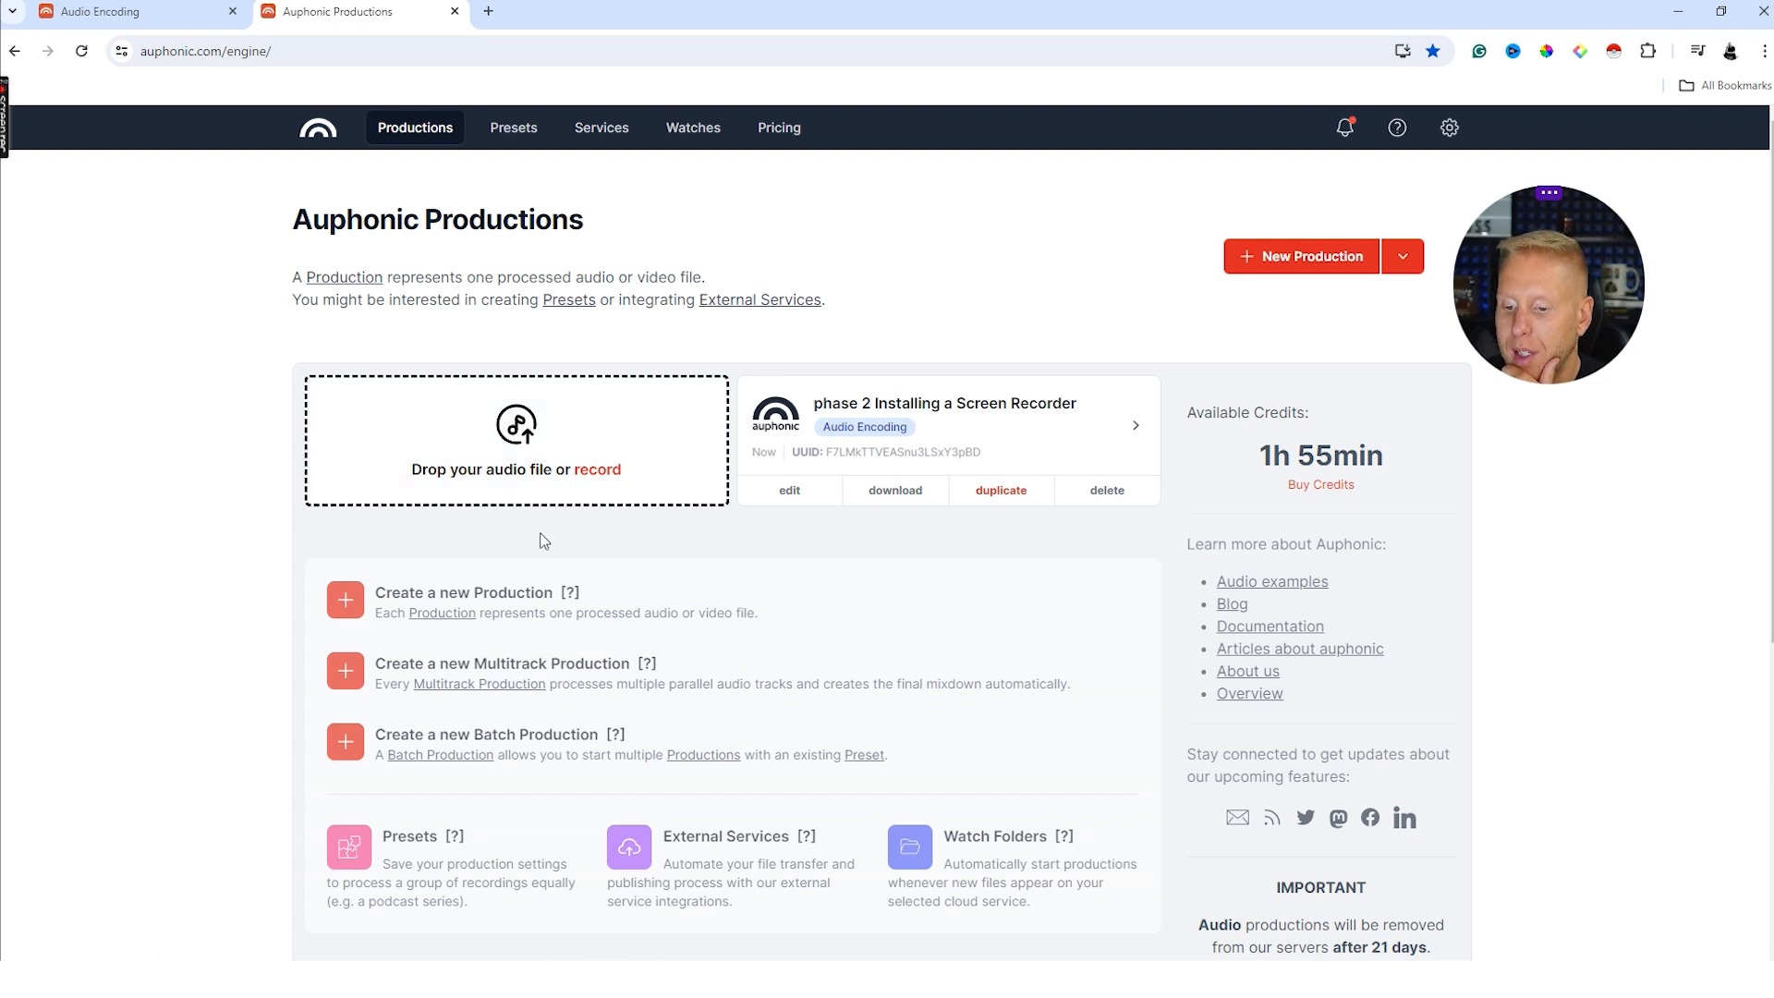
scroll(544, 541, down, 3)
scroll(863, 596, up, 3)
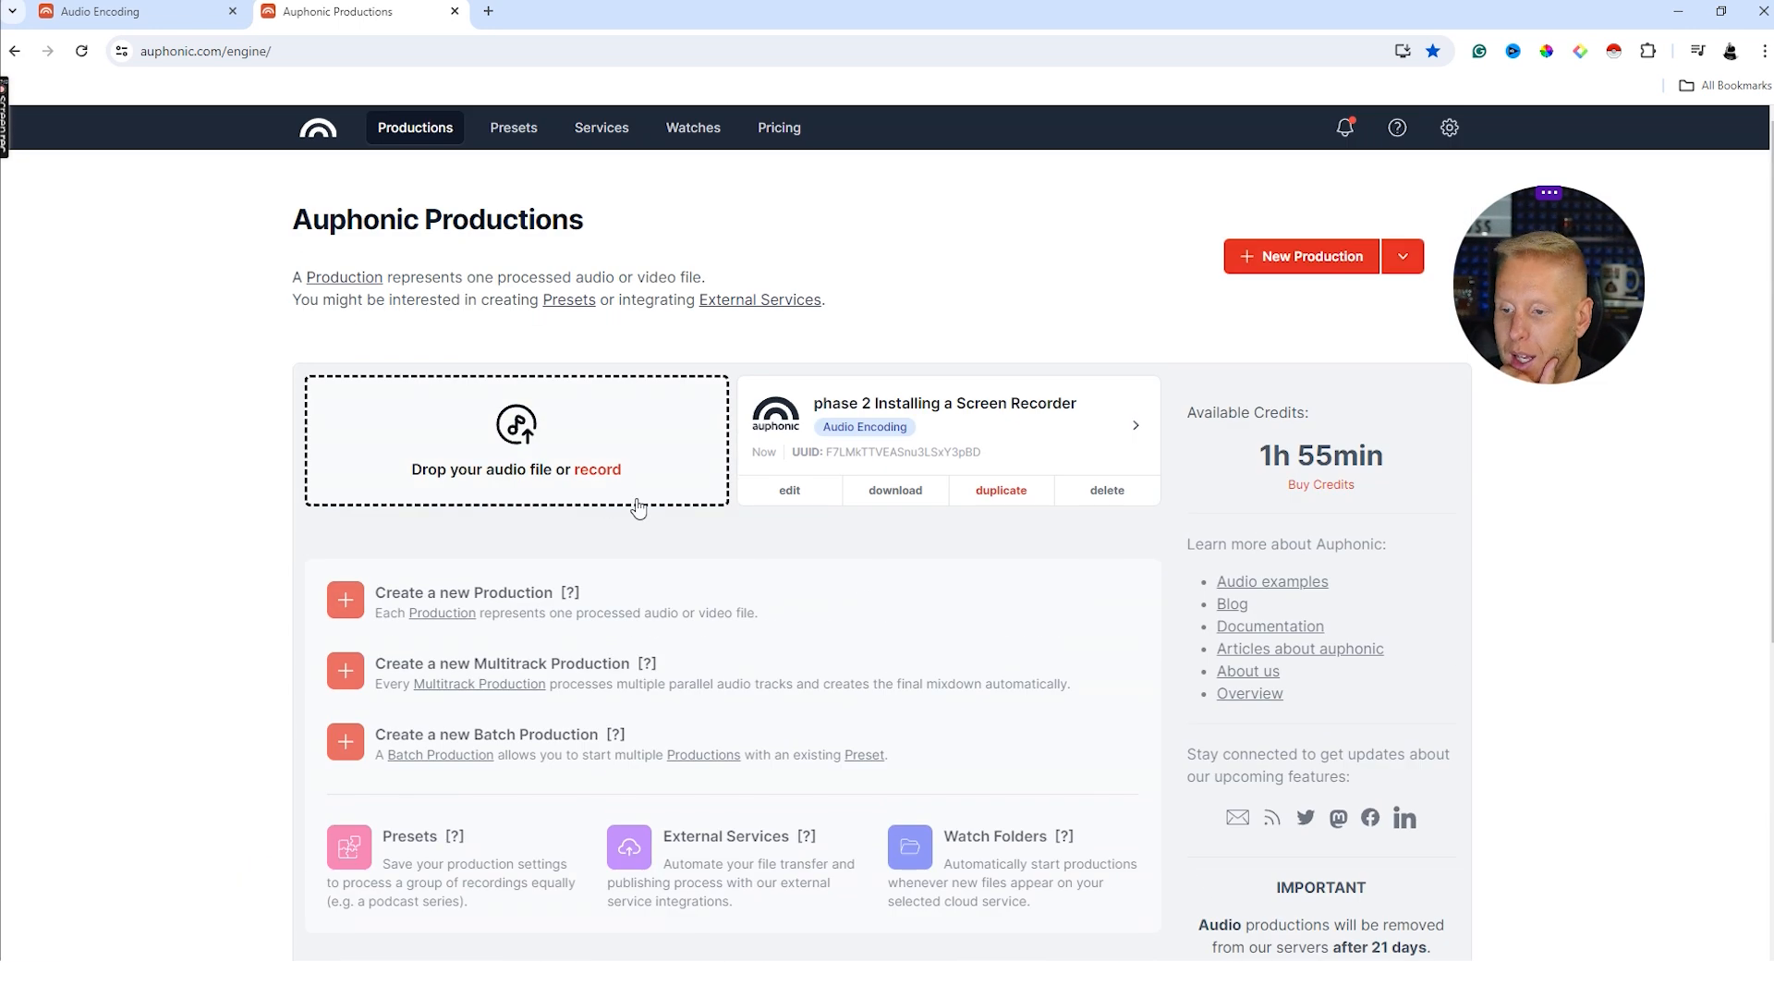
click(793, 467)
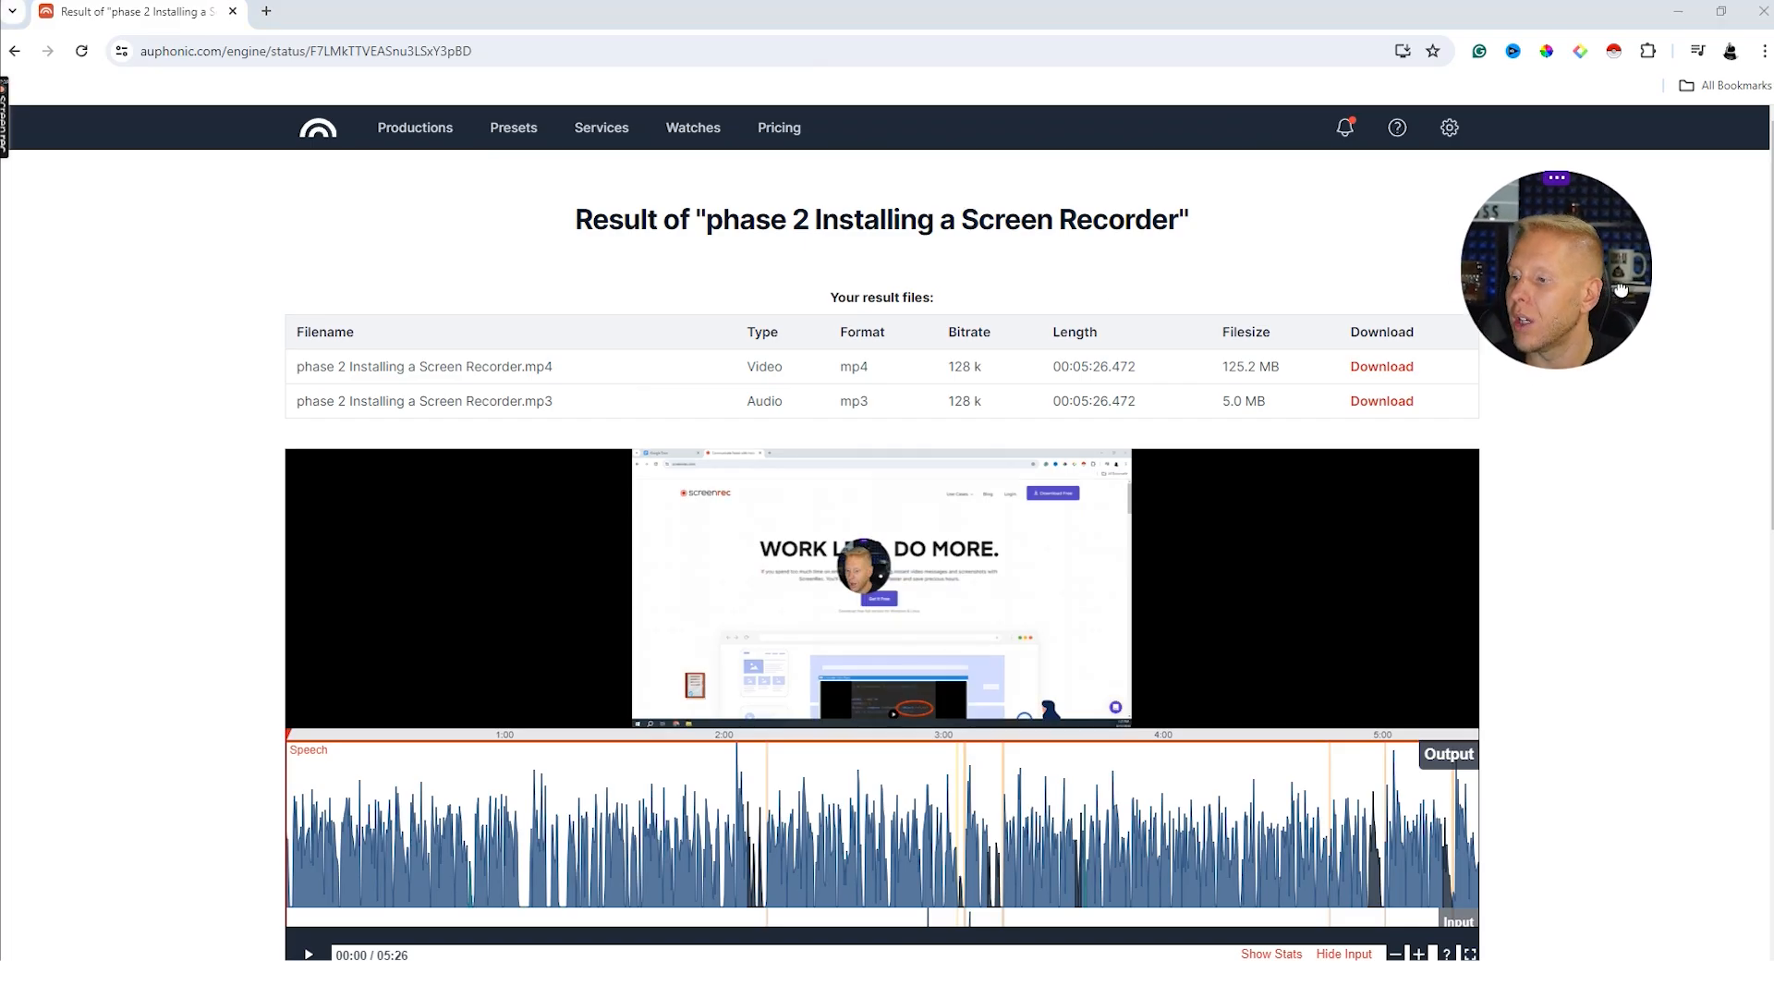
- Download the processed "phase 2 Installing a Screen Recorder.mp3" from Auphonic, then switch to Premiere Pro and import it into the project
drag(1621, 290, 1664, 256)
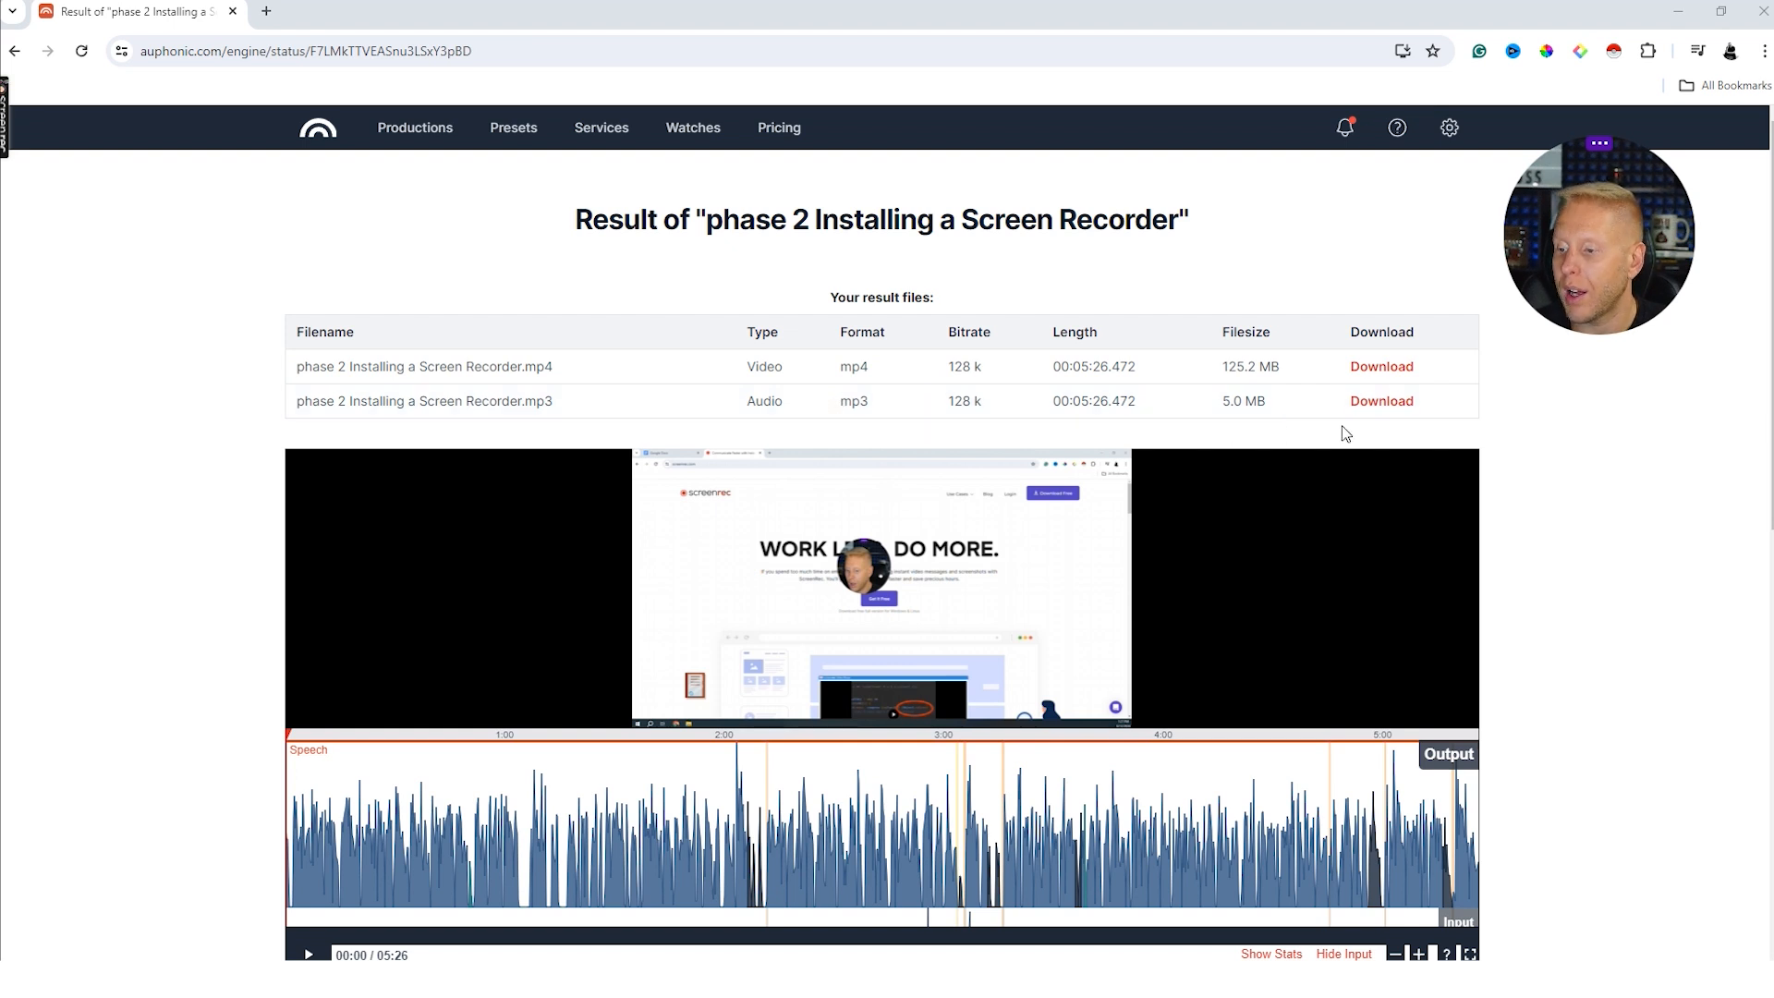
click(1381, 400)
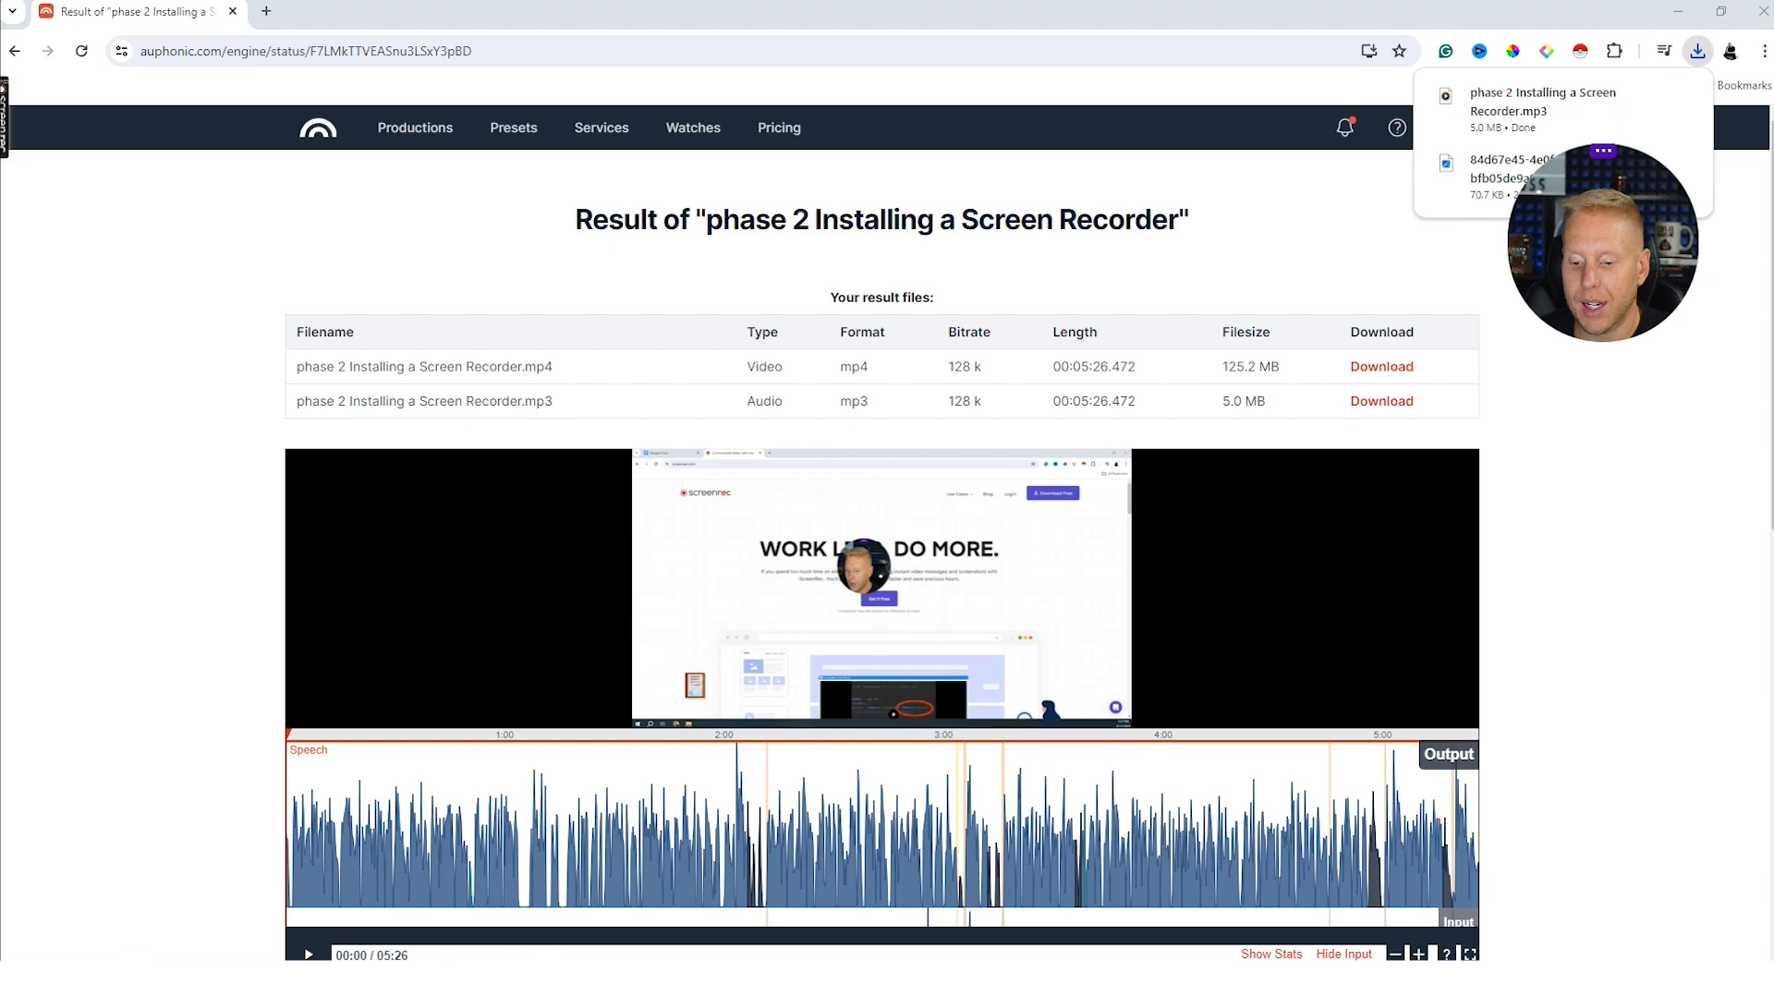
key(alt+Tab)
click(10, 24)
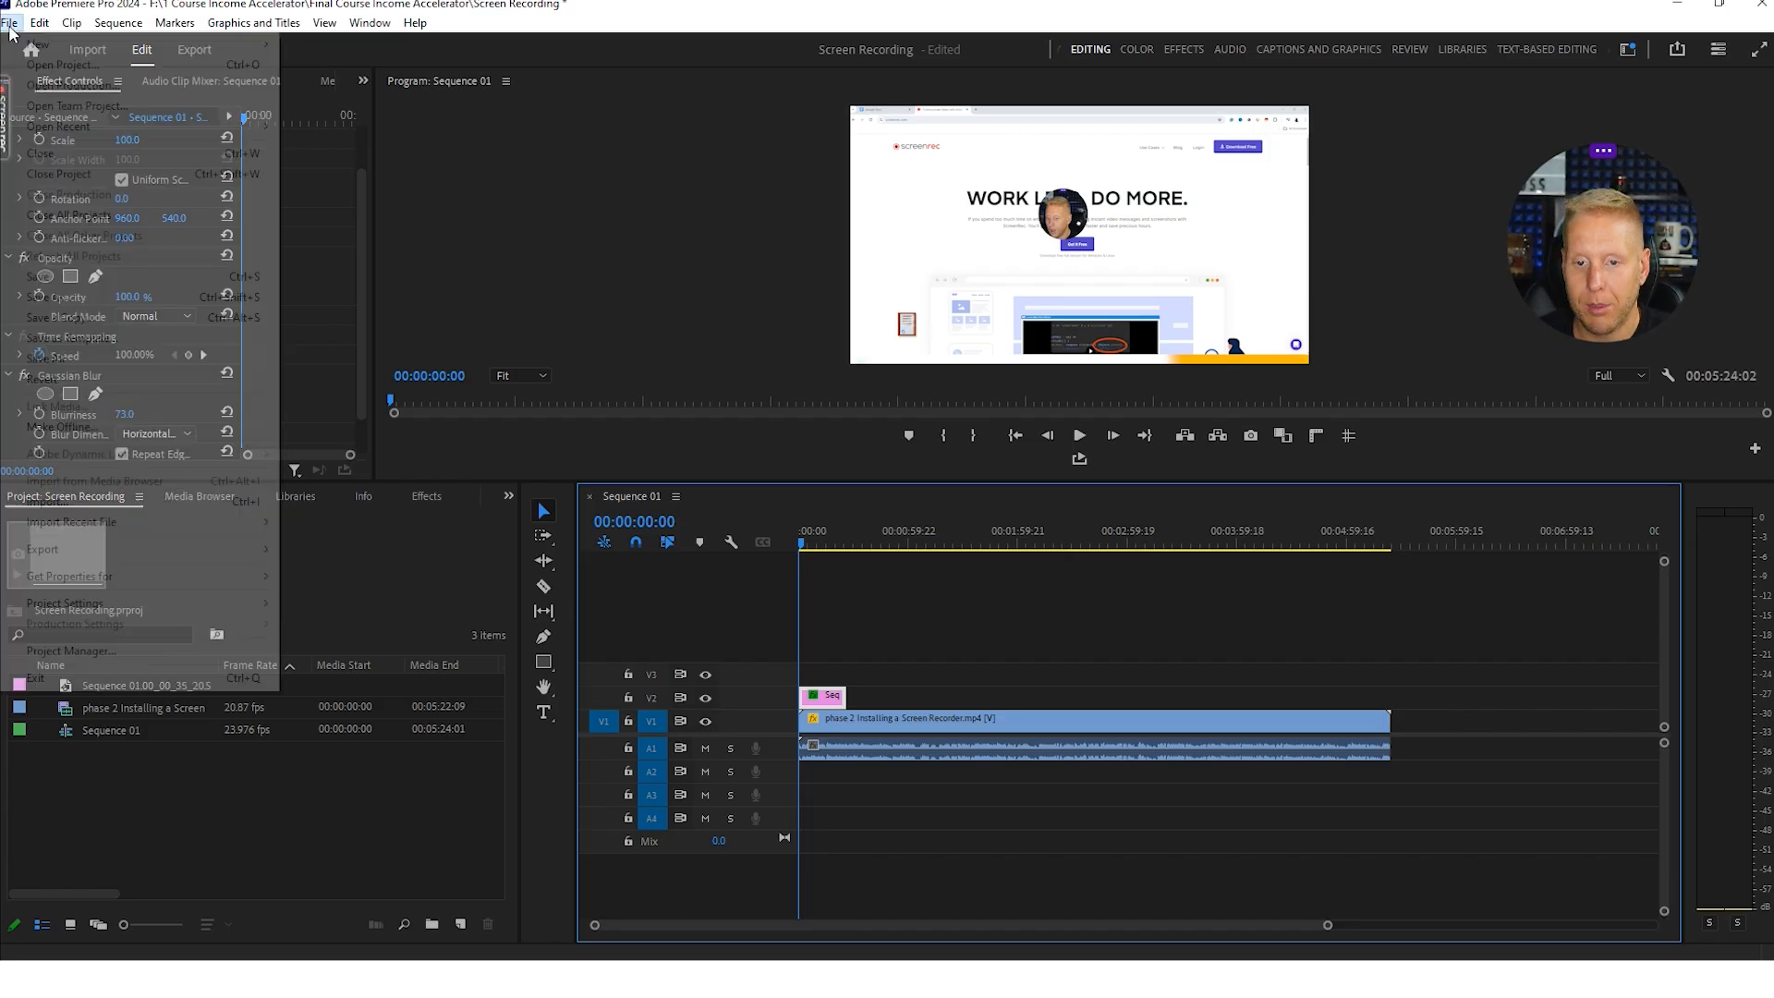
click(42, 503)
click(426, 347)
click(1461, 799)
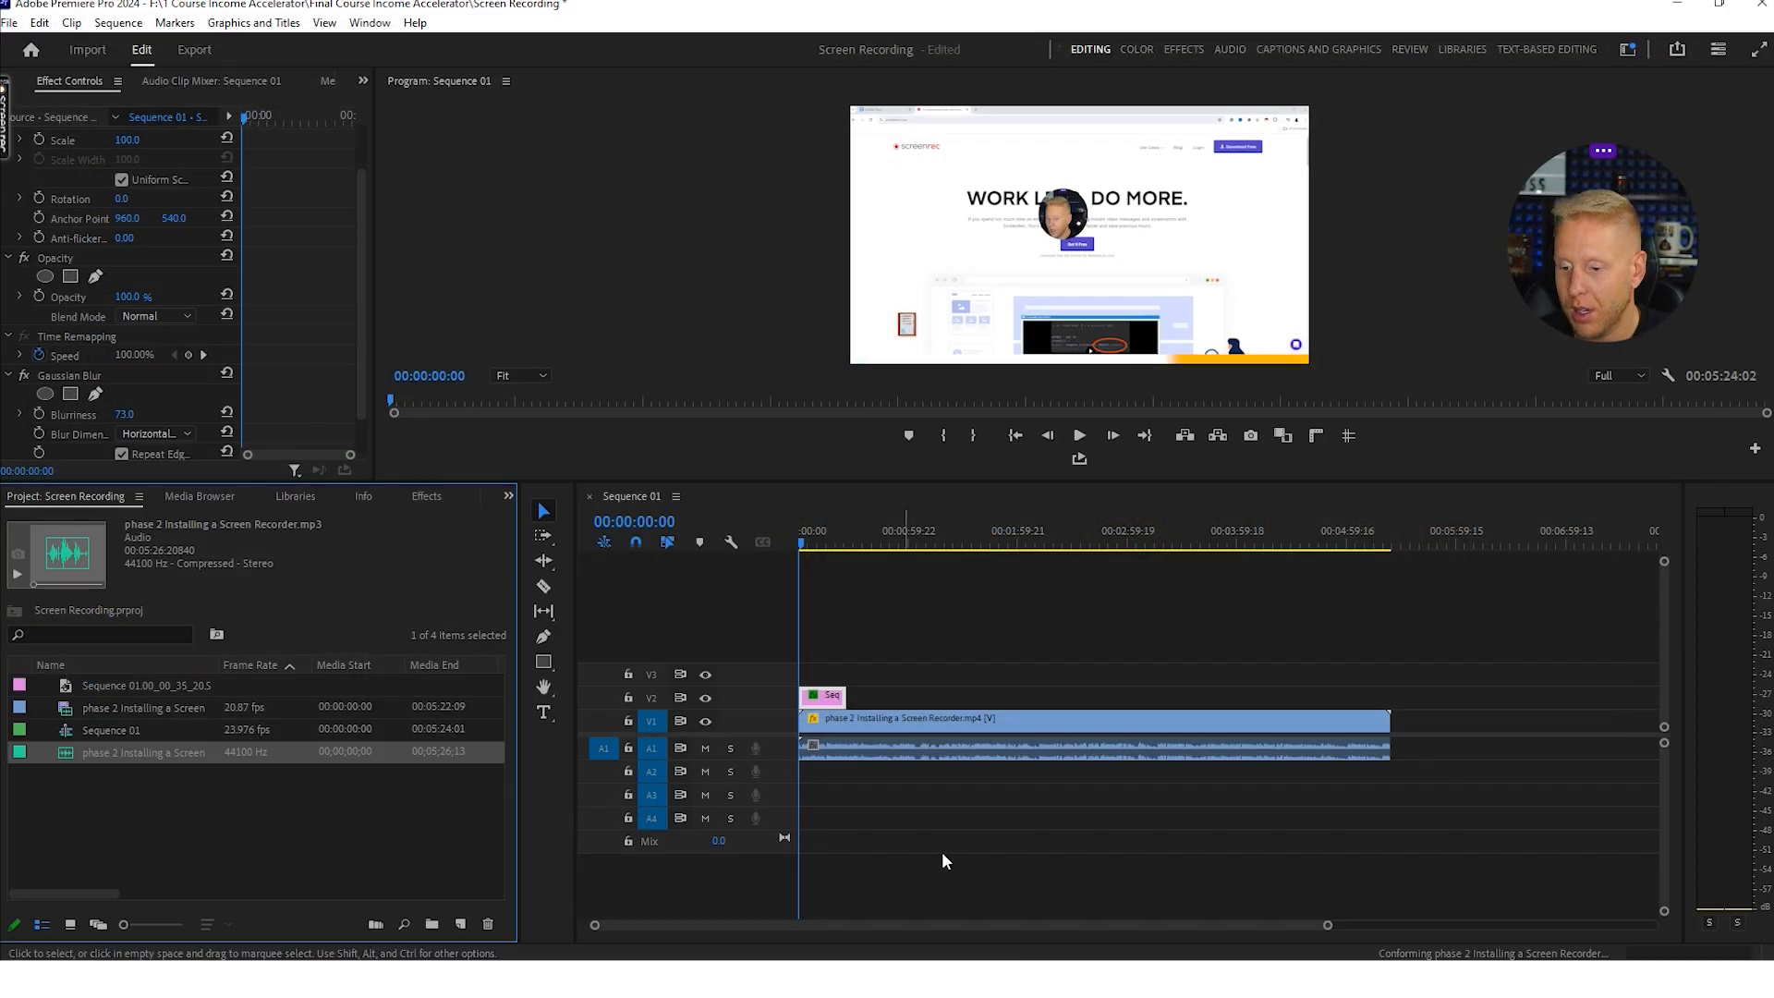
- Place the imported MP3 on track A2, aligned with the start of the still image and screen recording about 12 seconds in
mouse_move(834, 663)
mouse_down()
mouse_move(835, 743)
mouse_move(872, 729)
mouse_up()
click(130, 800)
drag(130, 756, 824, 771)
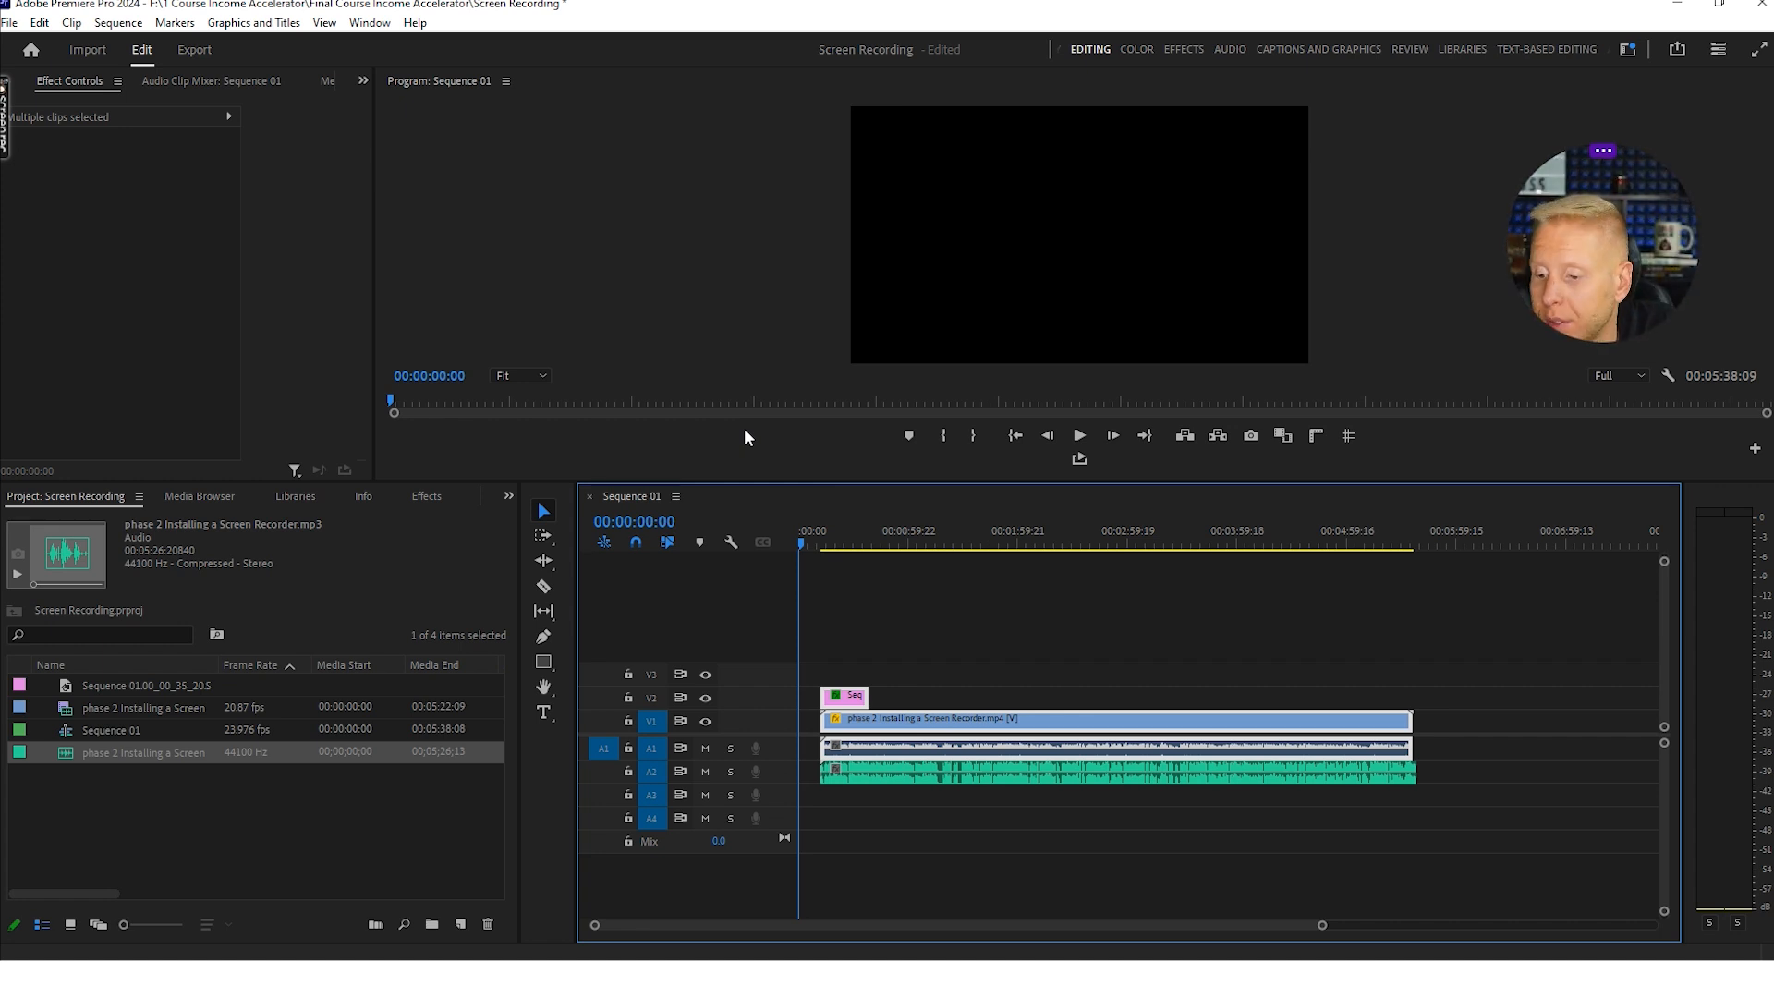
- Play the sequence and mute tracks A2 and A1 in turn to compare the cleaned audio with the original
key(space)
drag(1322, 925, 1020, 929)
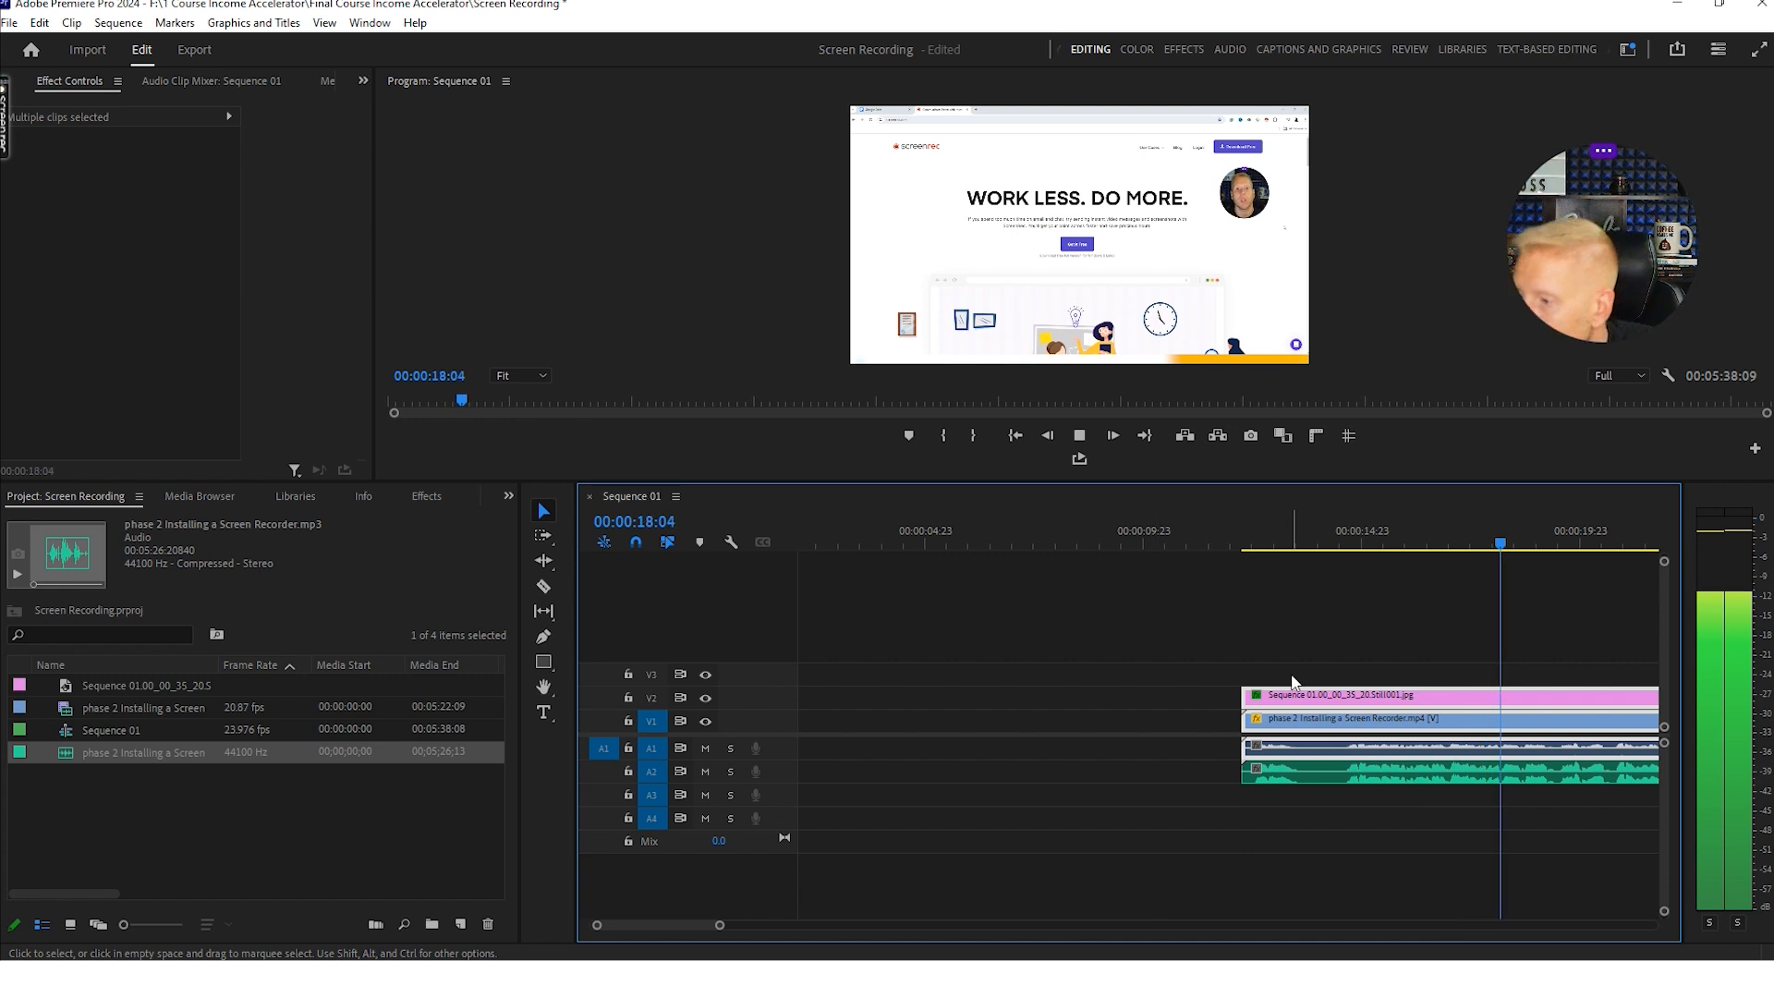
click(704, 771)
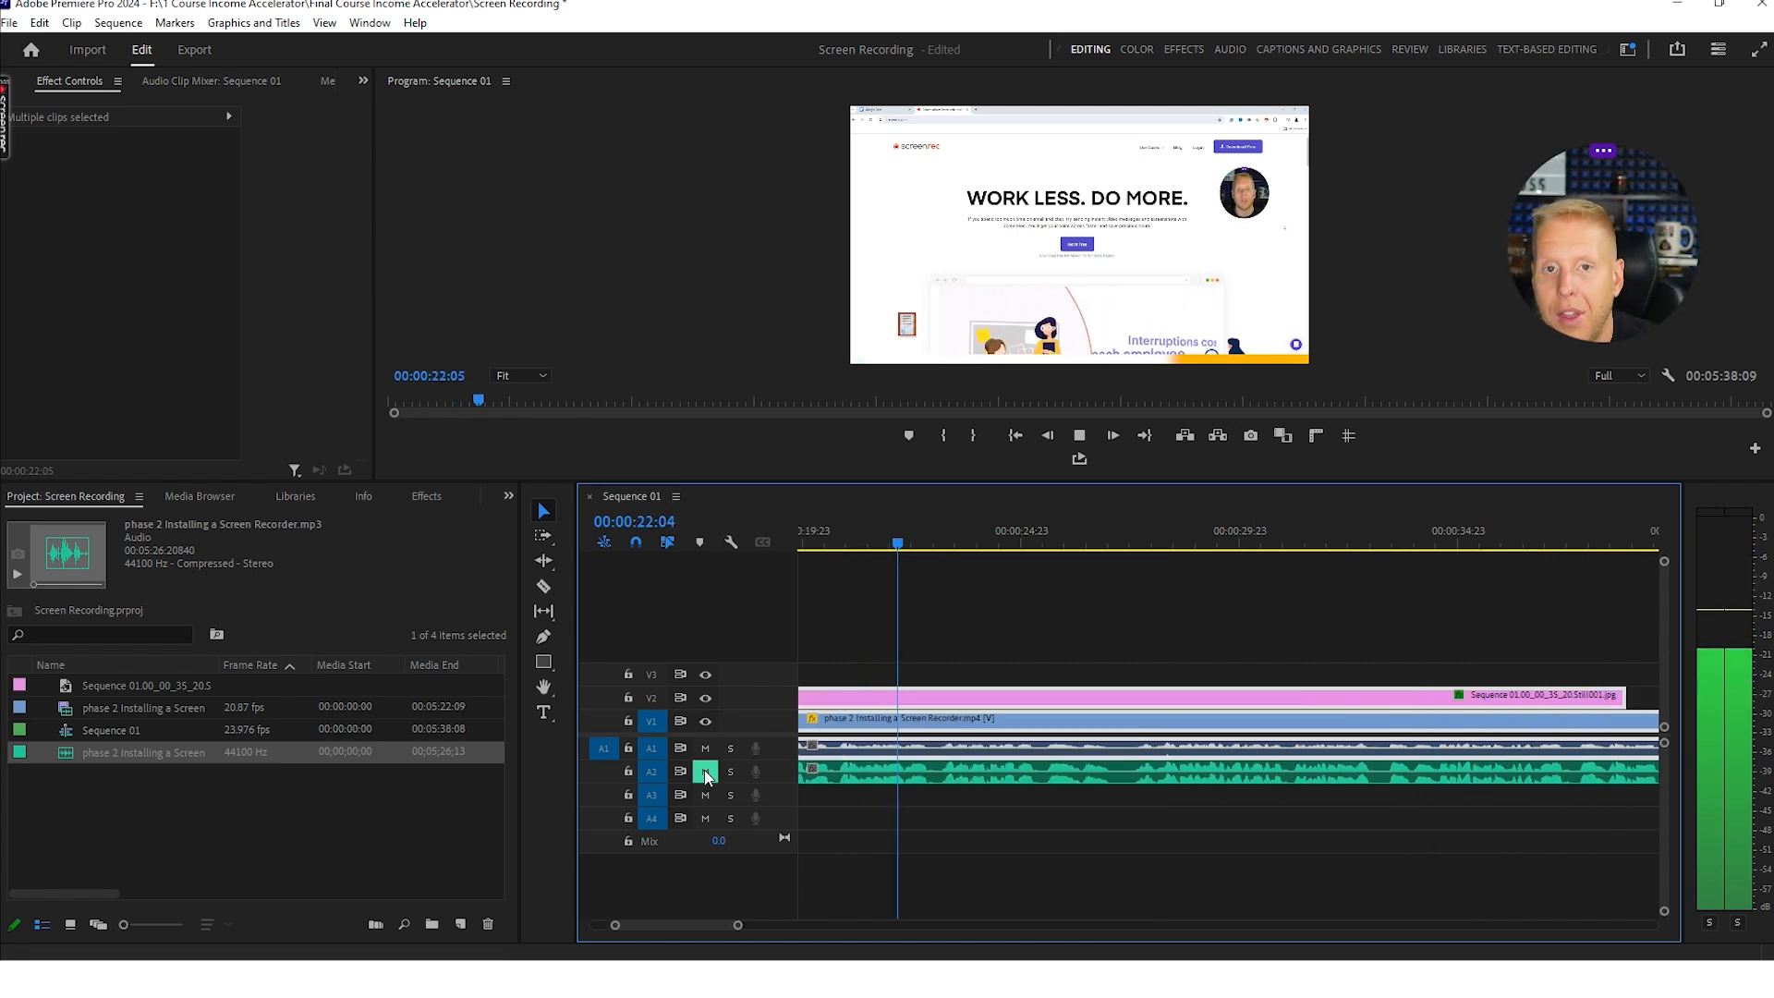
click(705, 771)
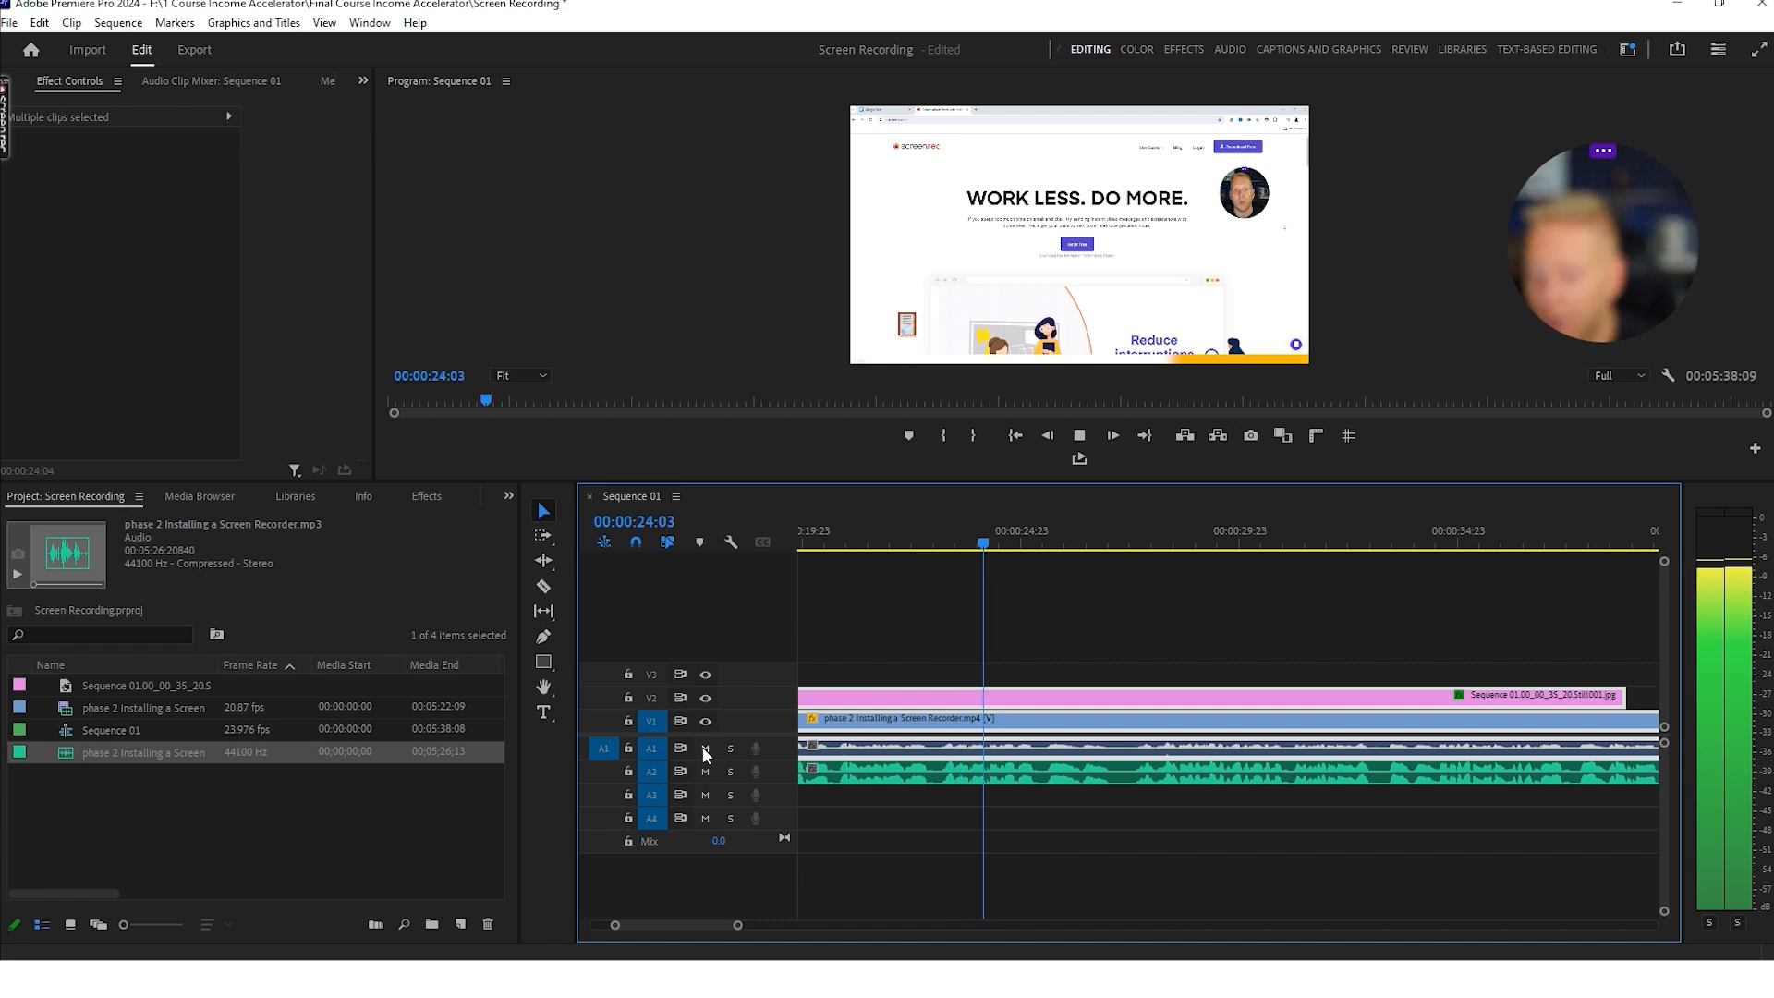
click(705, 748)
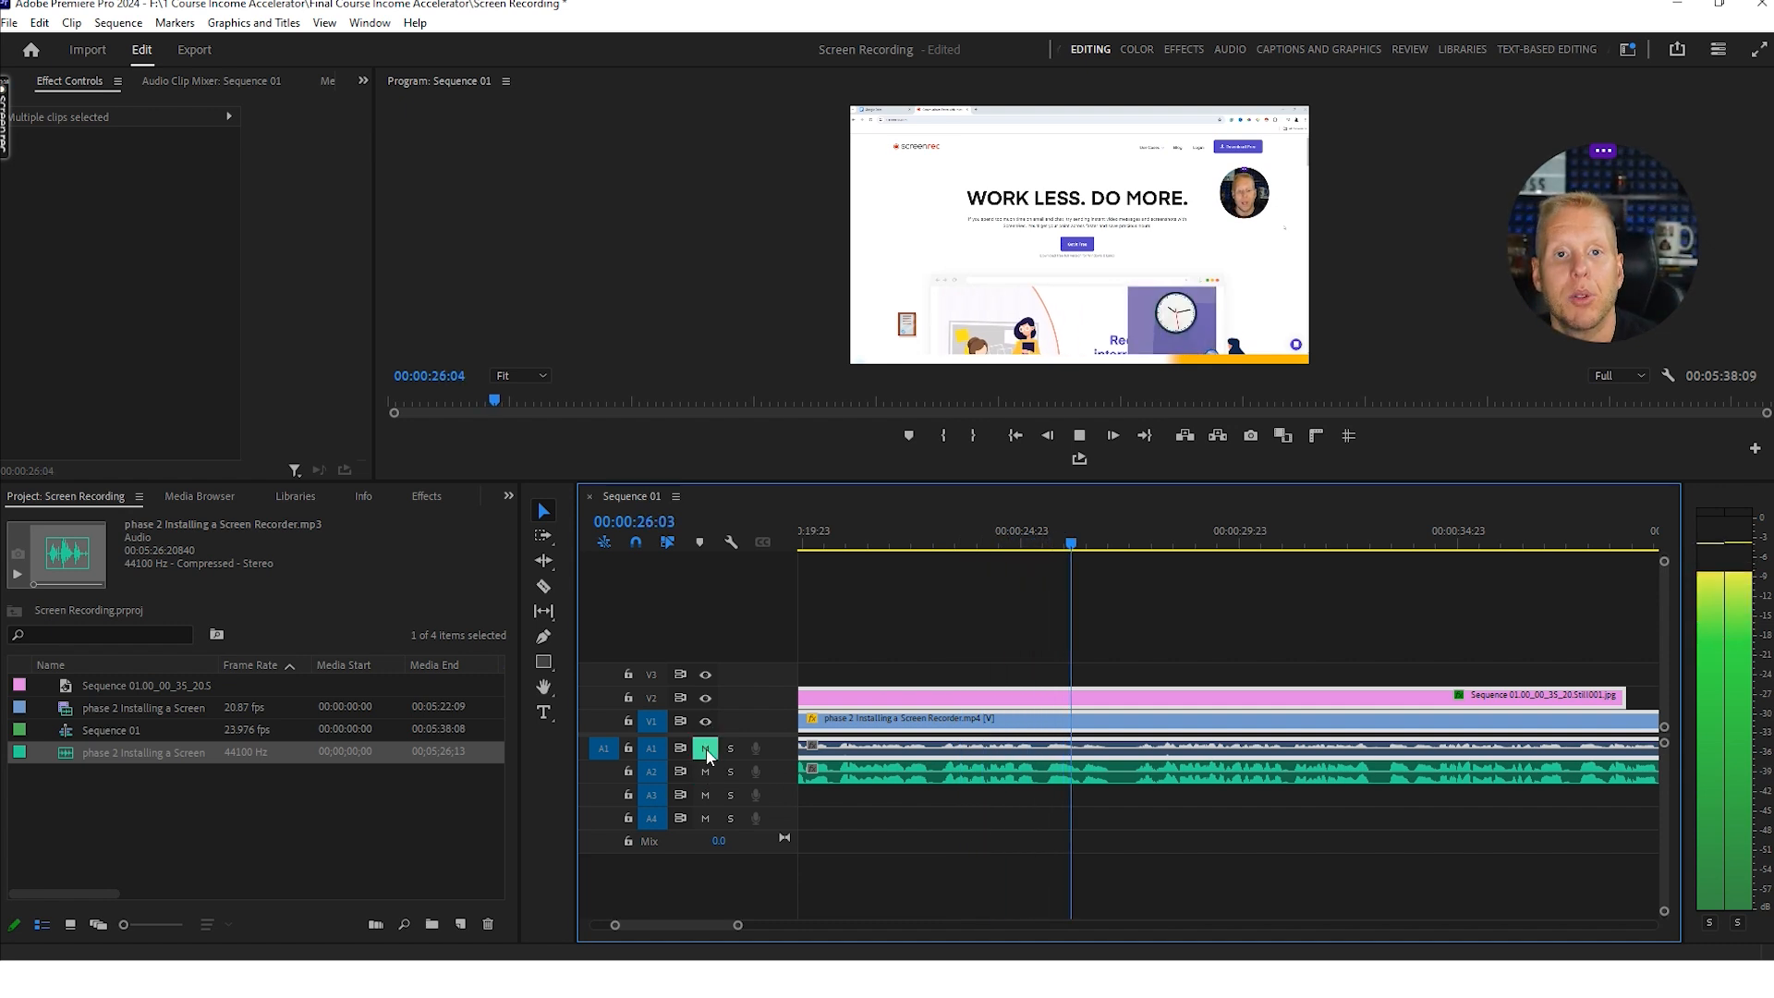
click(706, 748)
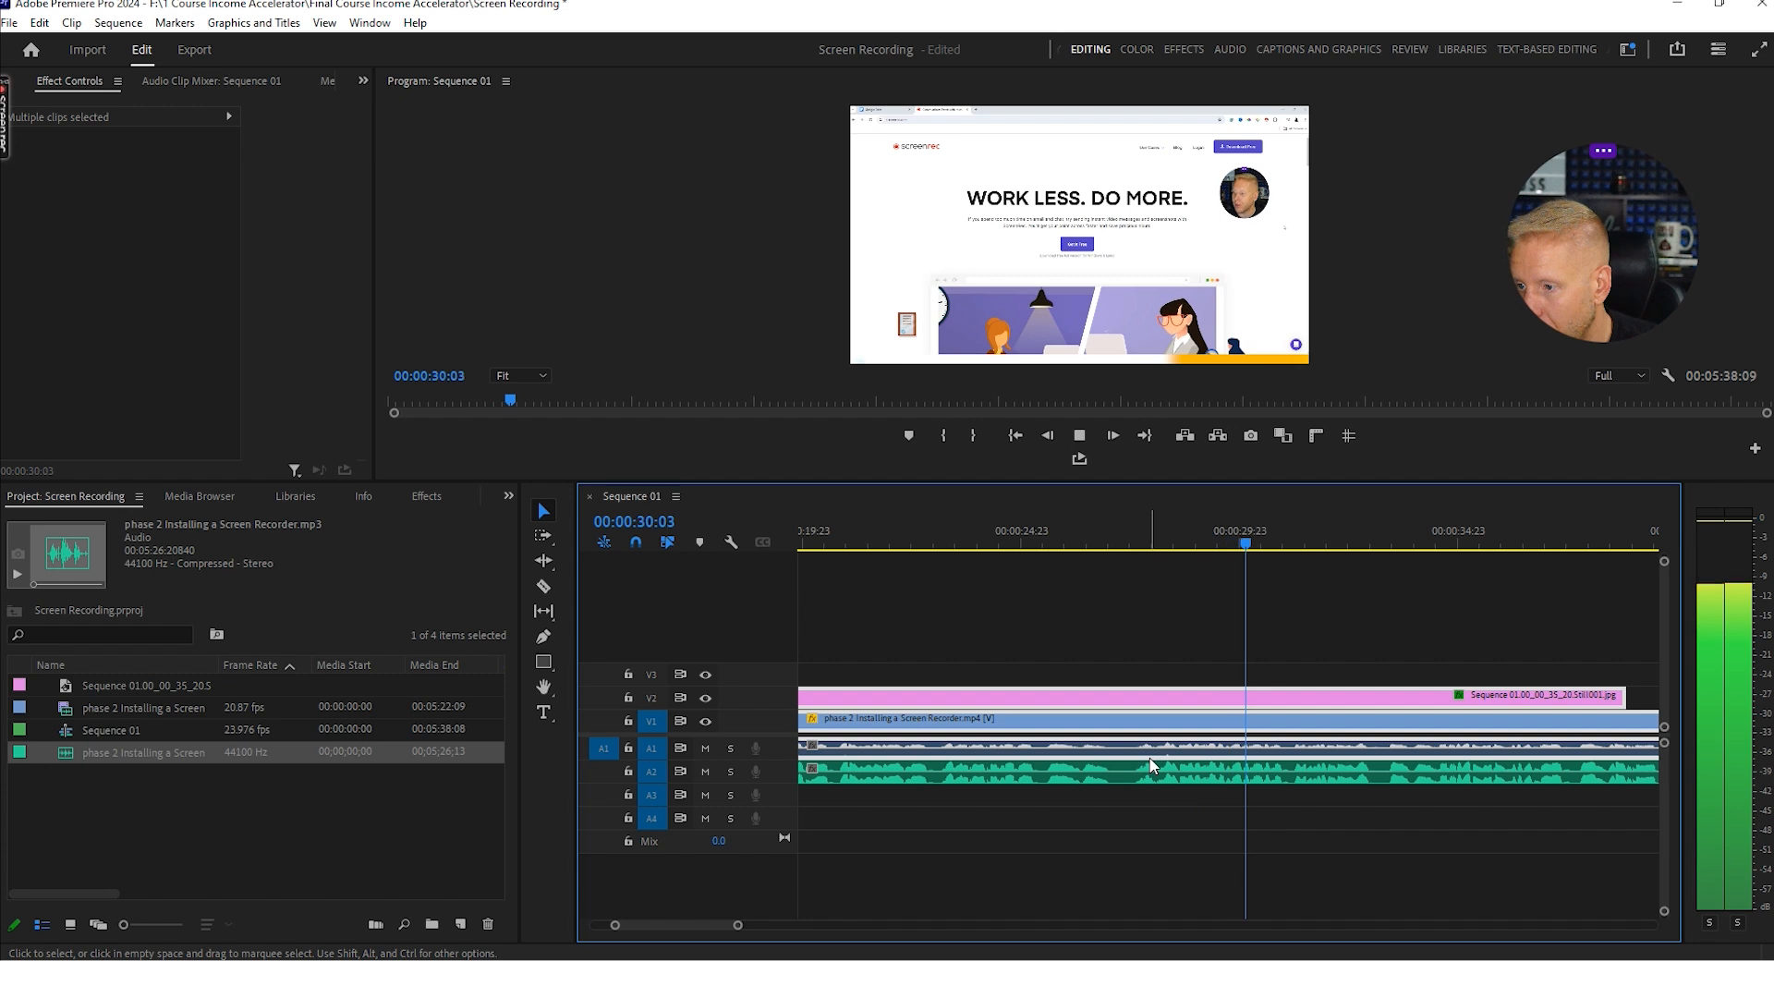
key(space)
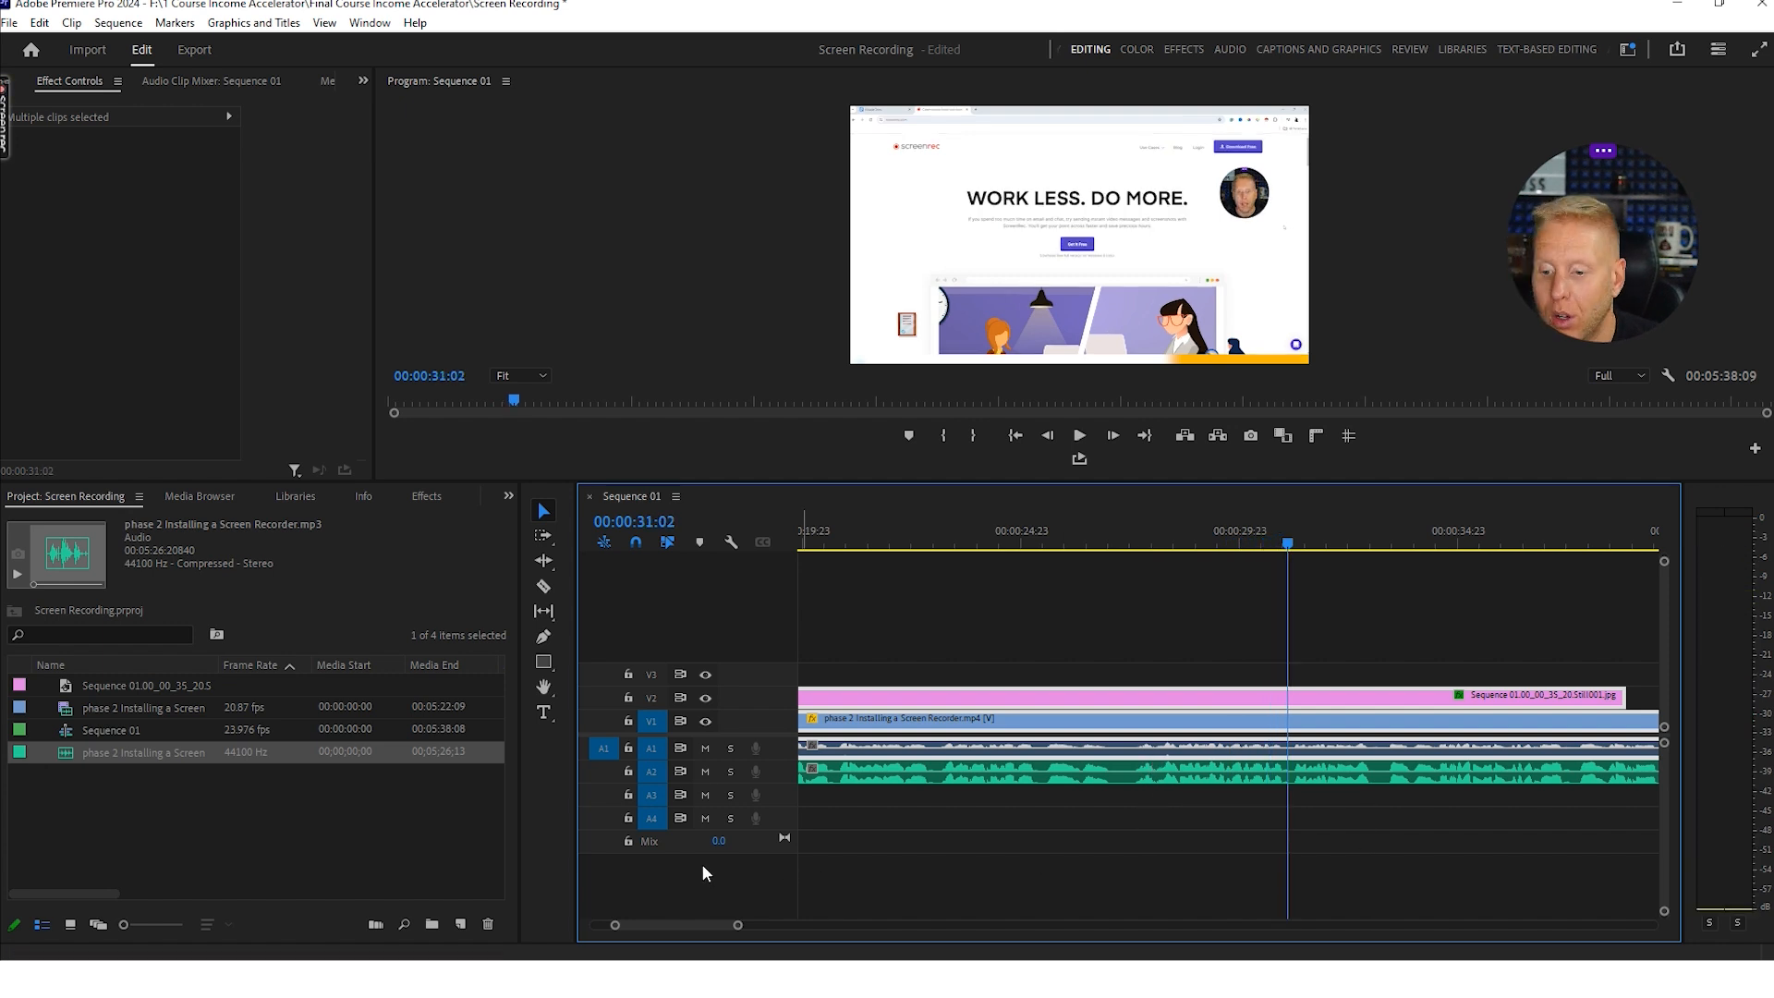
- Try to move the still image and screen recording to the sequence start without the MP3
drag(738, 925, 829, 930)
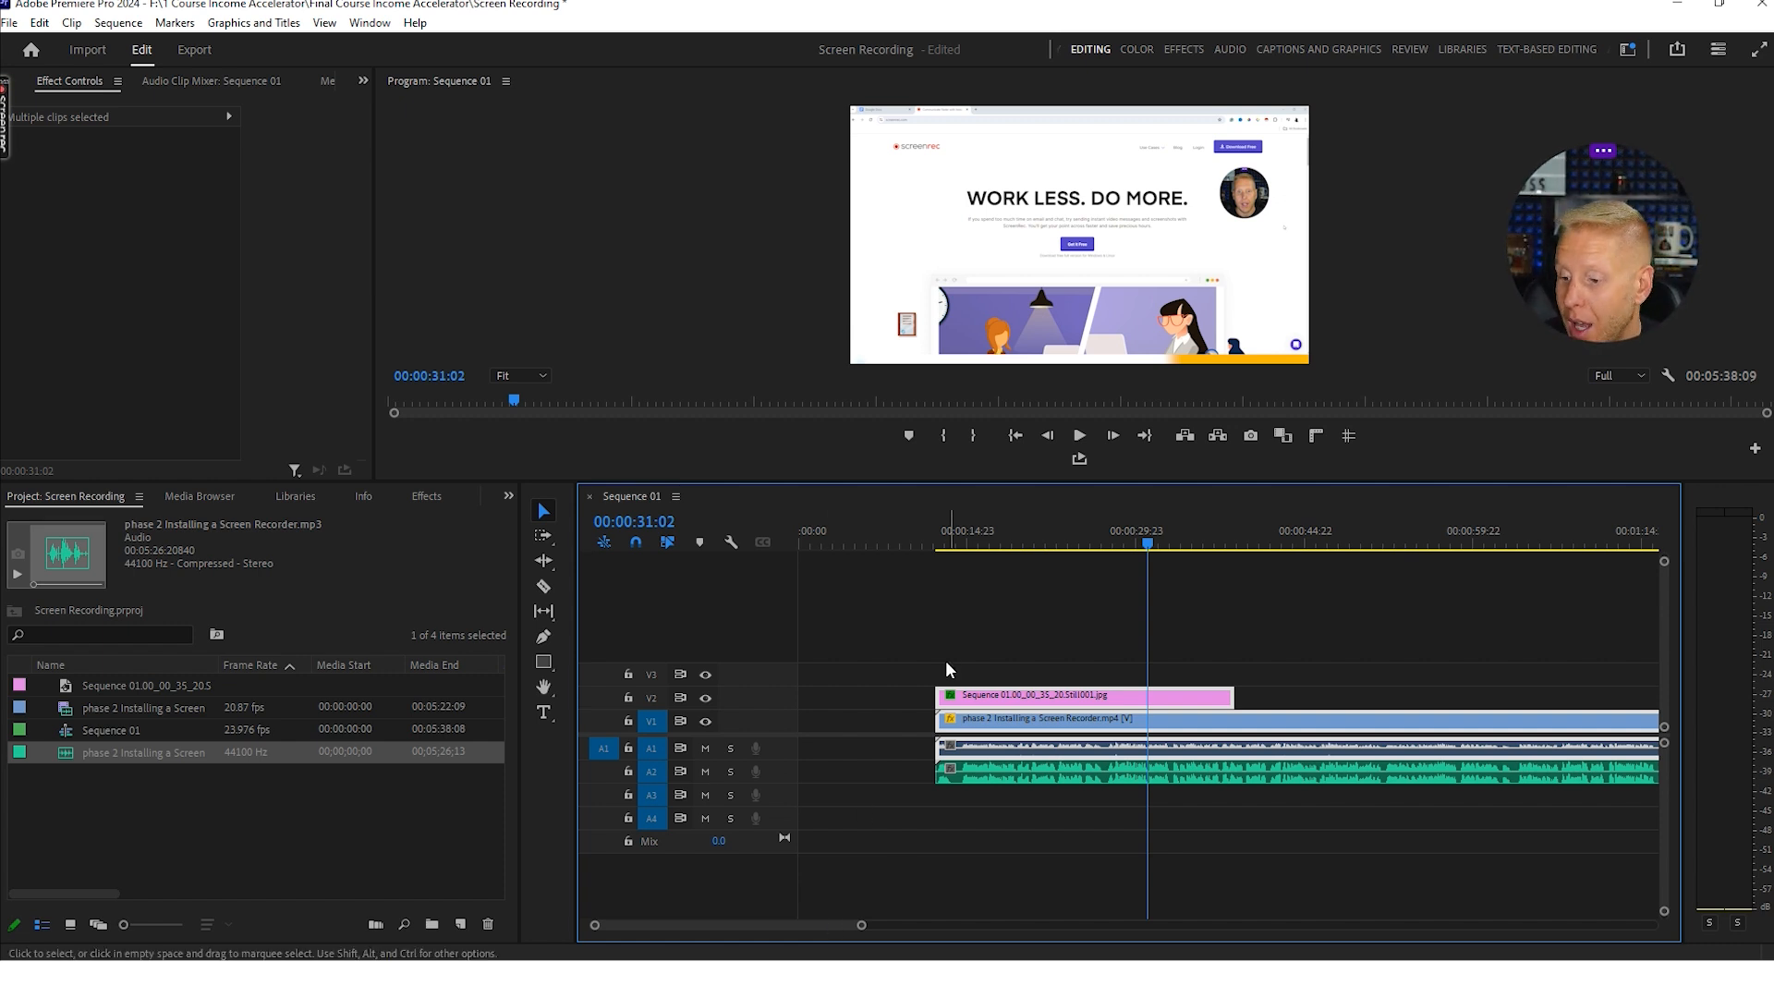
drag(981, 726, 842, 726)
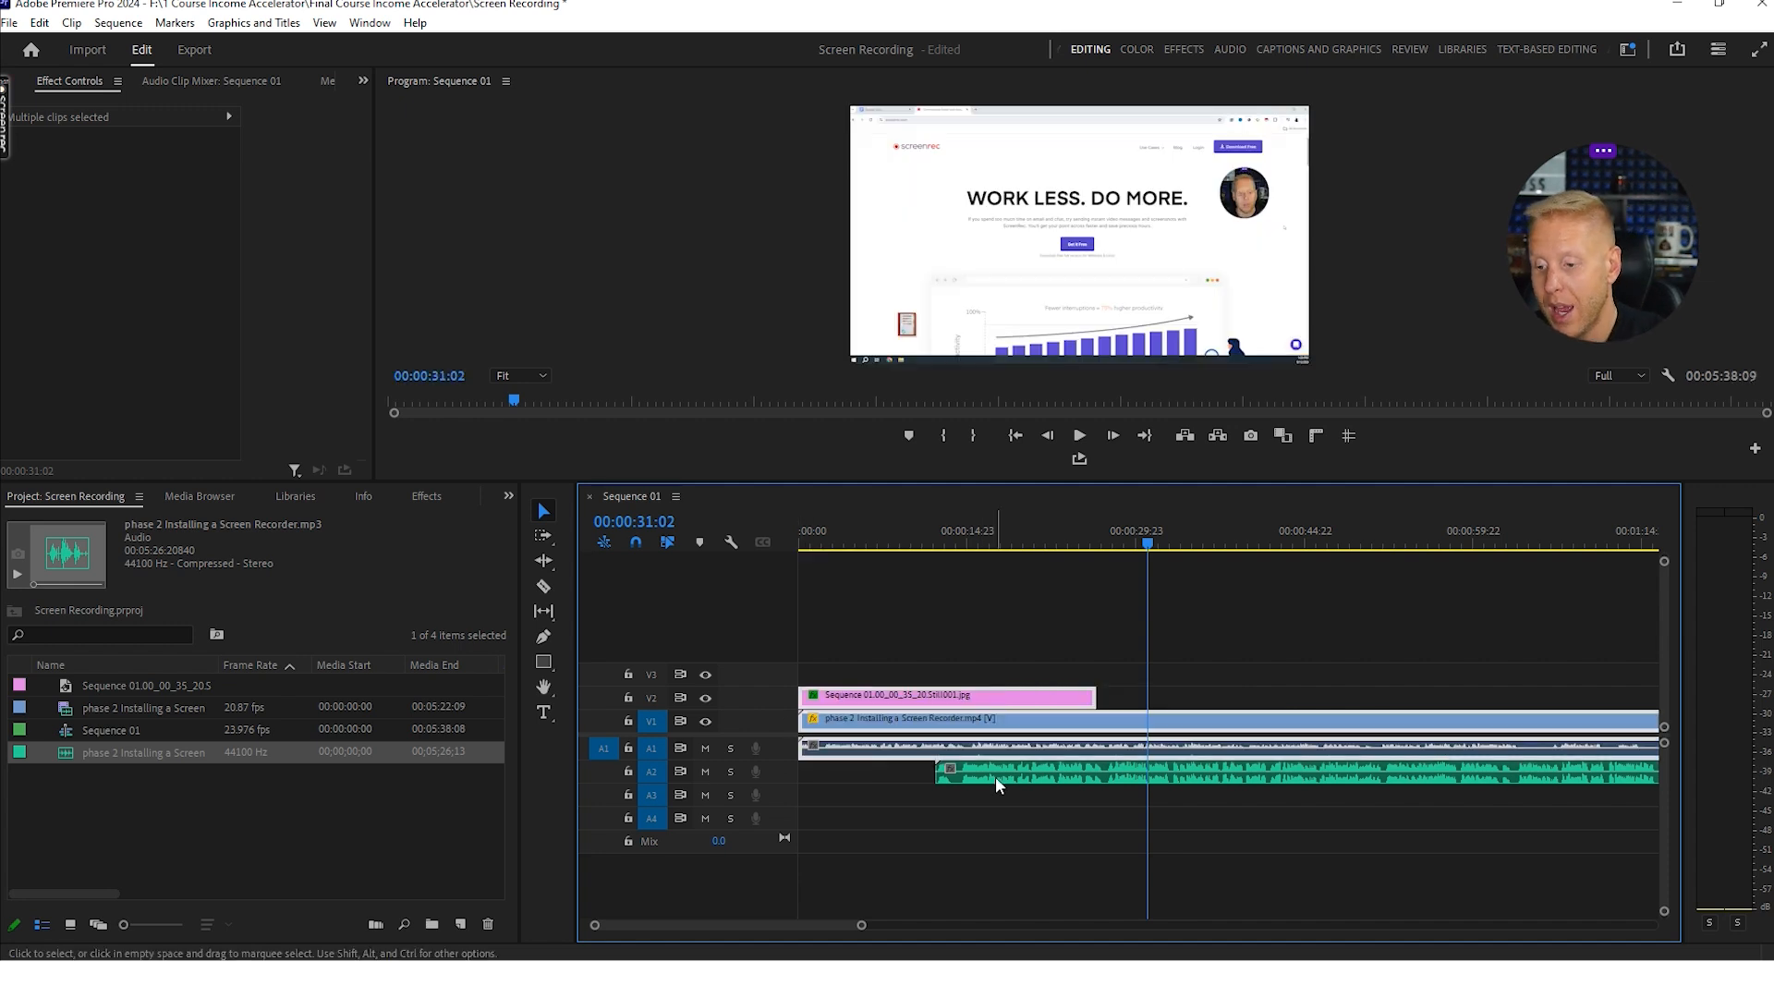
key(ctrl+z)
- Select the still image, screen recording and MP3 together and move them to the start of the sequence
drag(1006, 646, 978, 813)
click(38, 23)
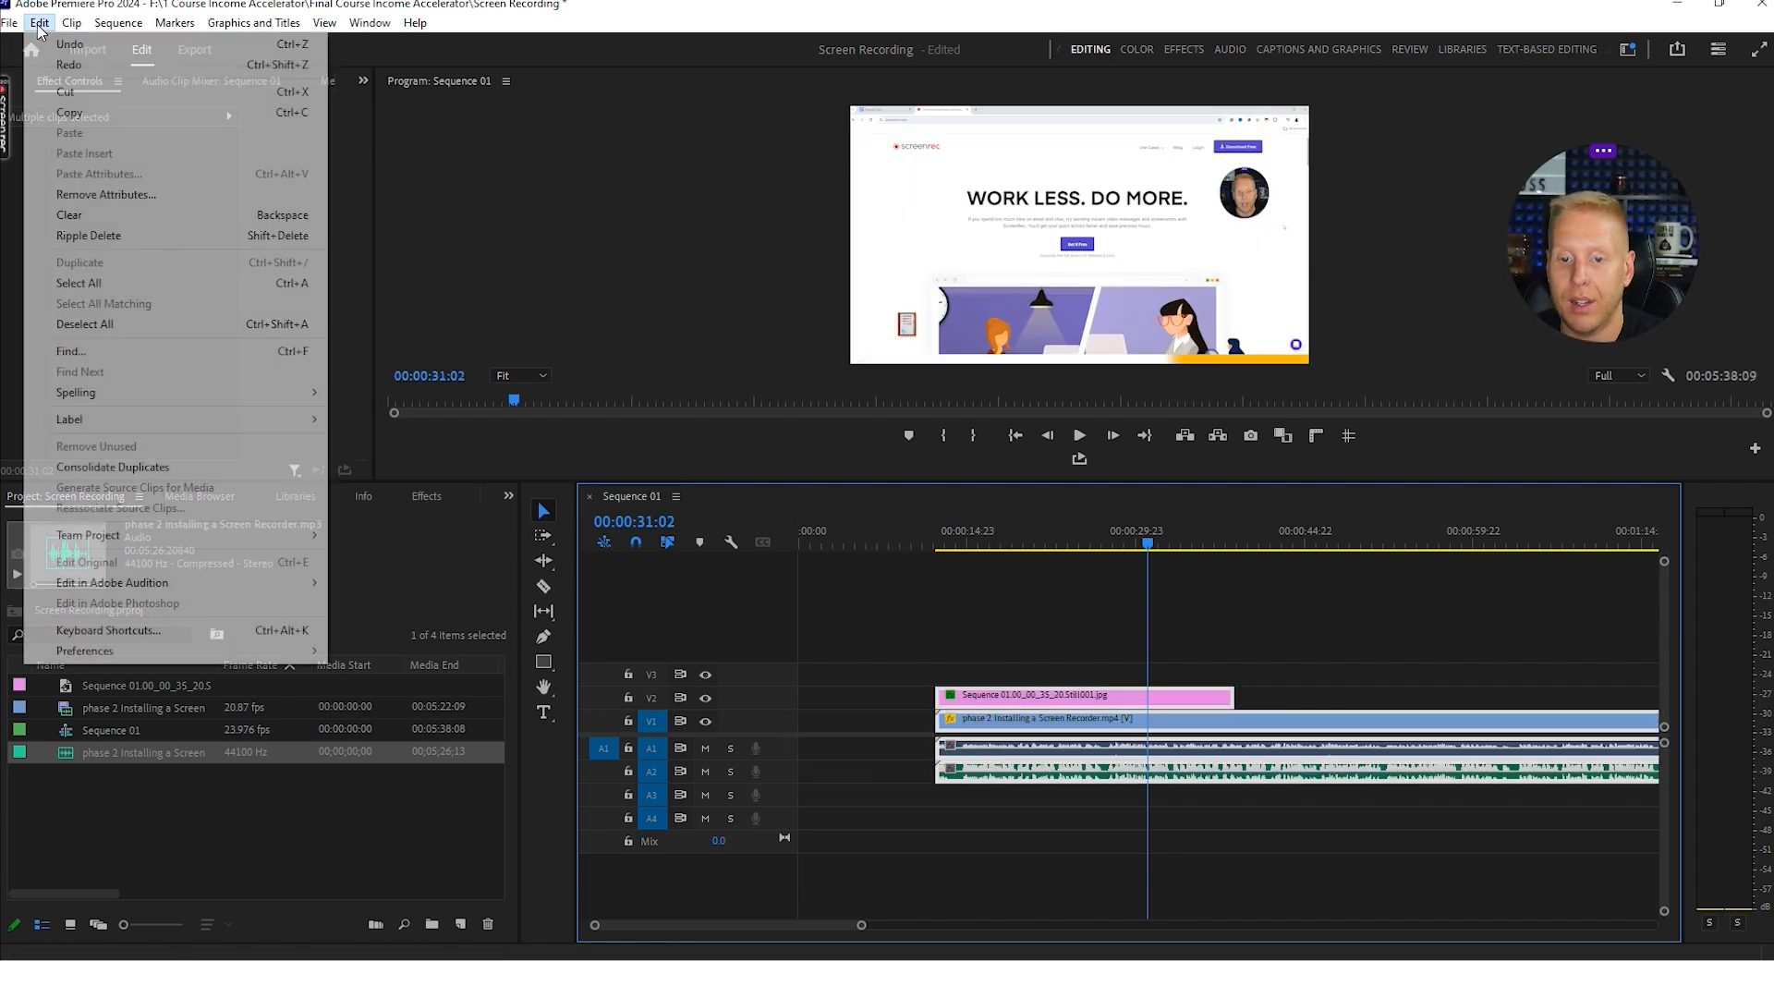
click(41, 24)
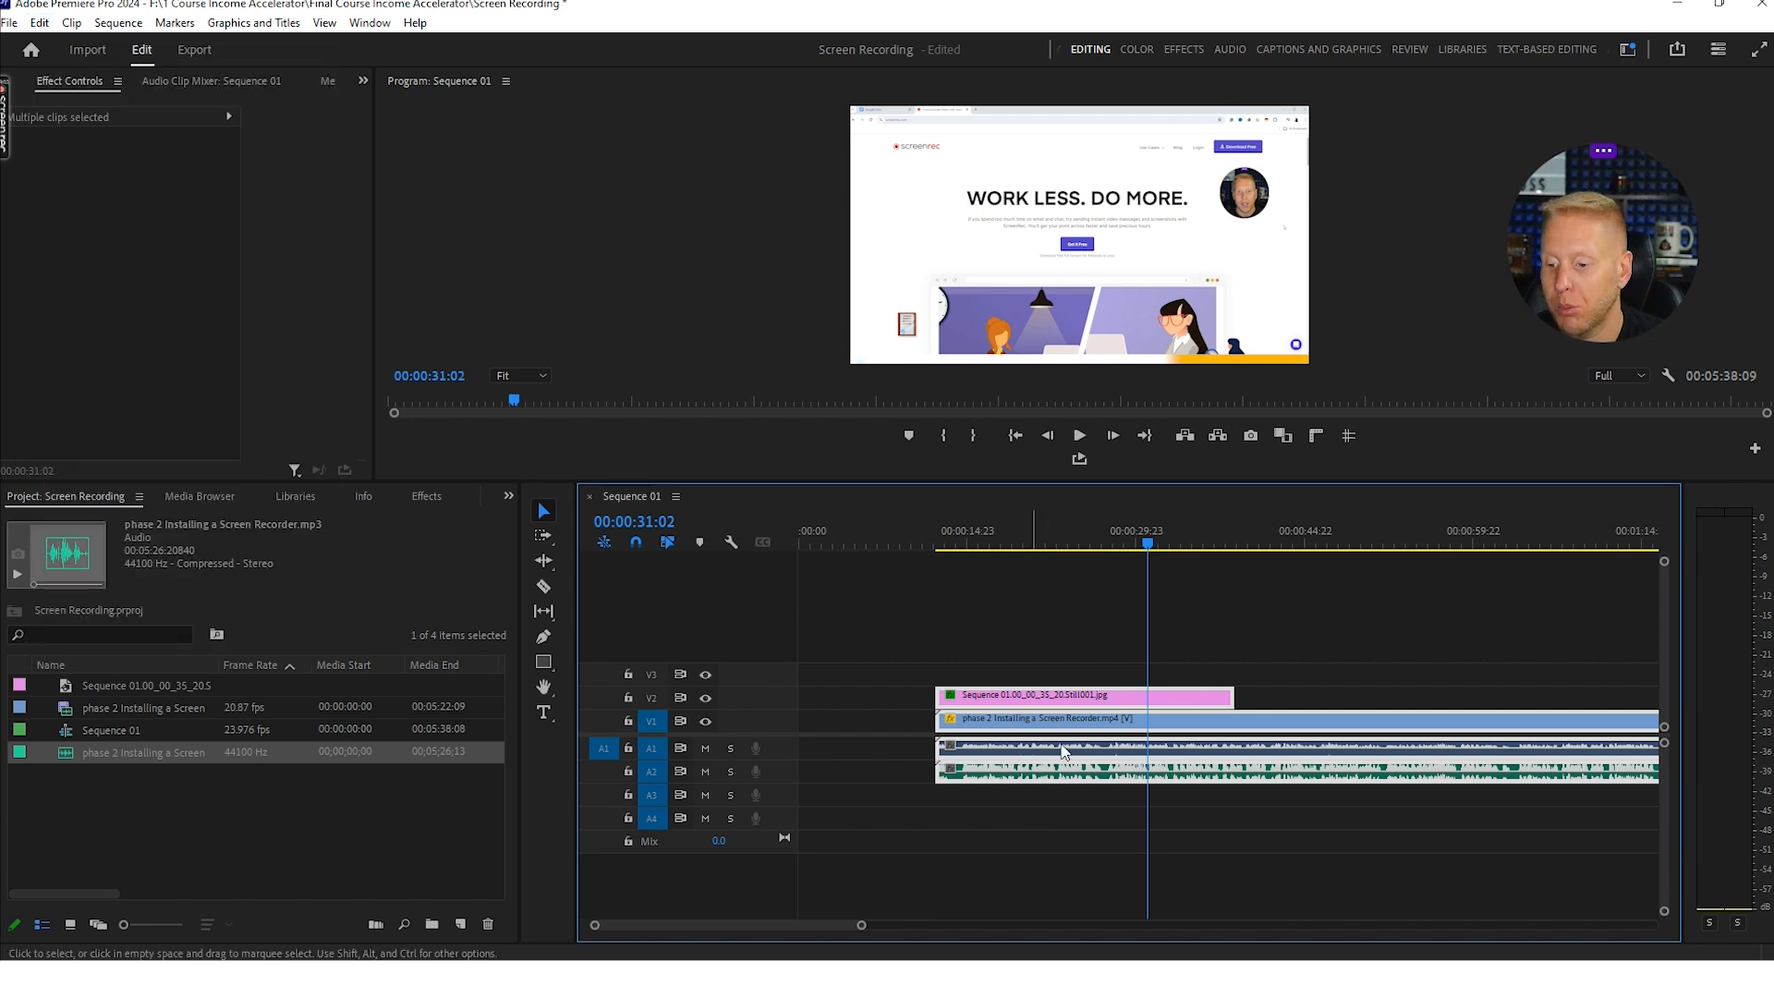
drag(1007, 699, 870, 700)
- Play the sequence from its start and enlarge the waveforms on A1 and A2 to check that both audio clips are in sync
drag(1150, 545, 763, 595)
key(space)
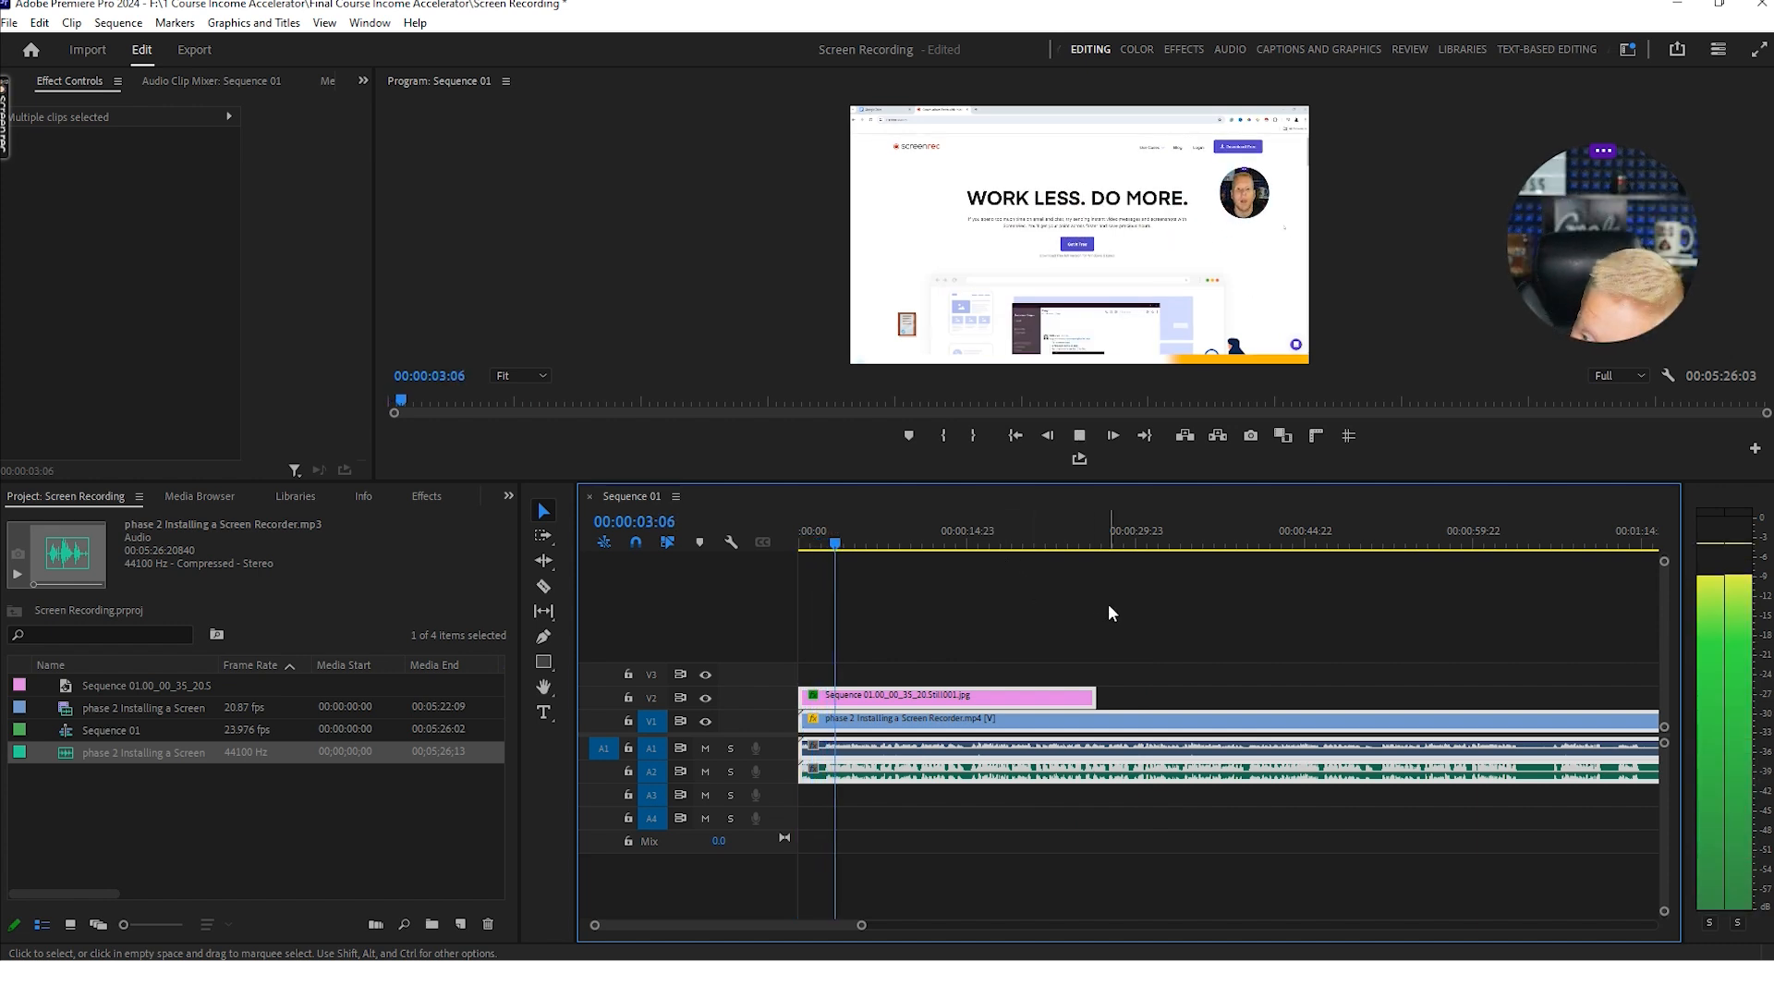
key(space)
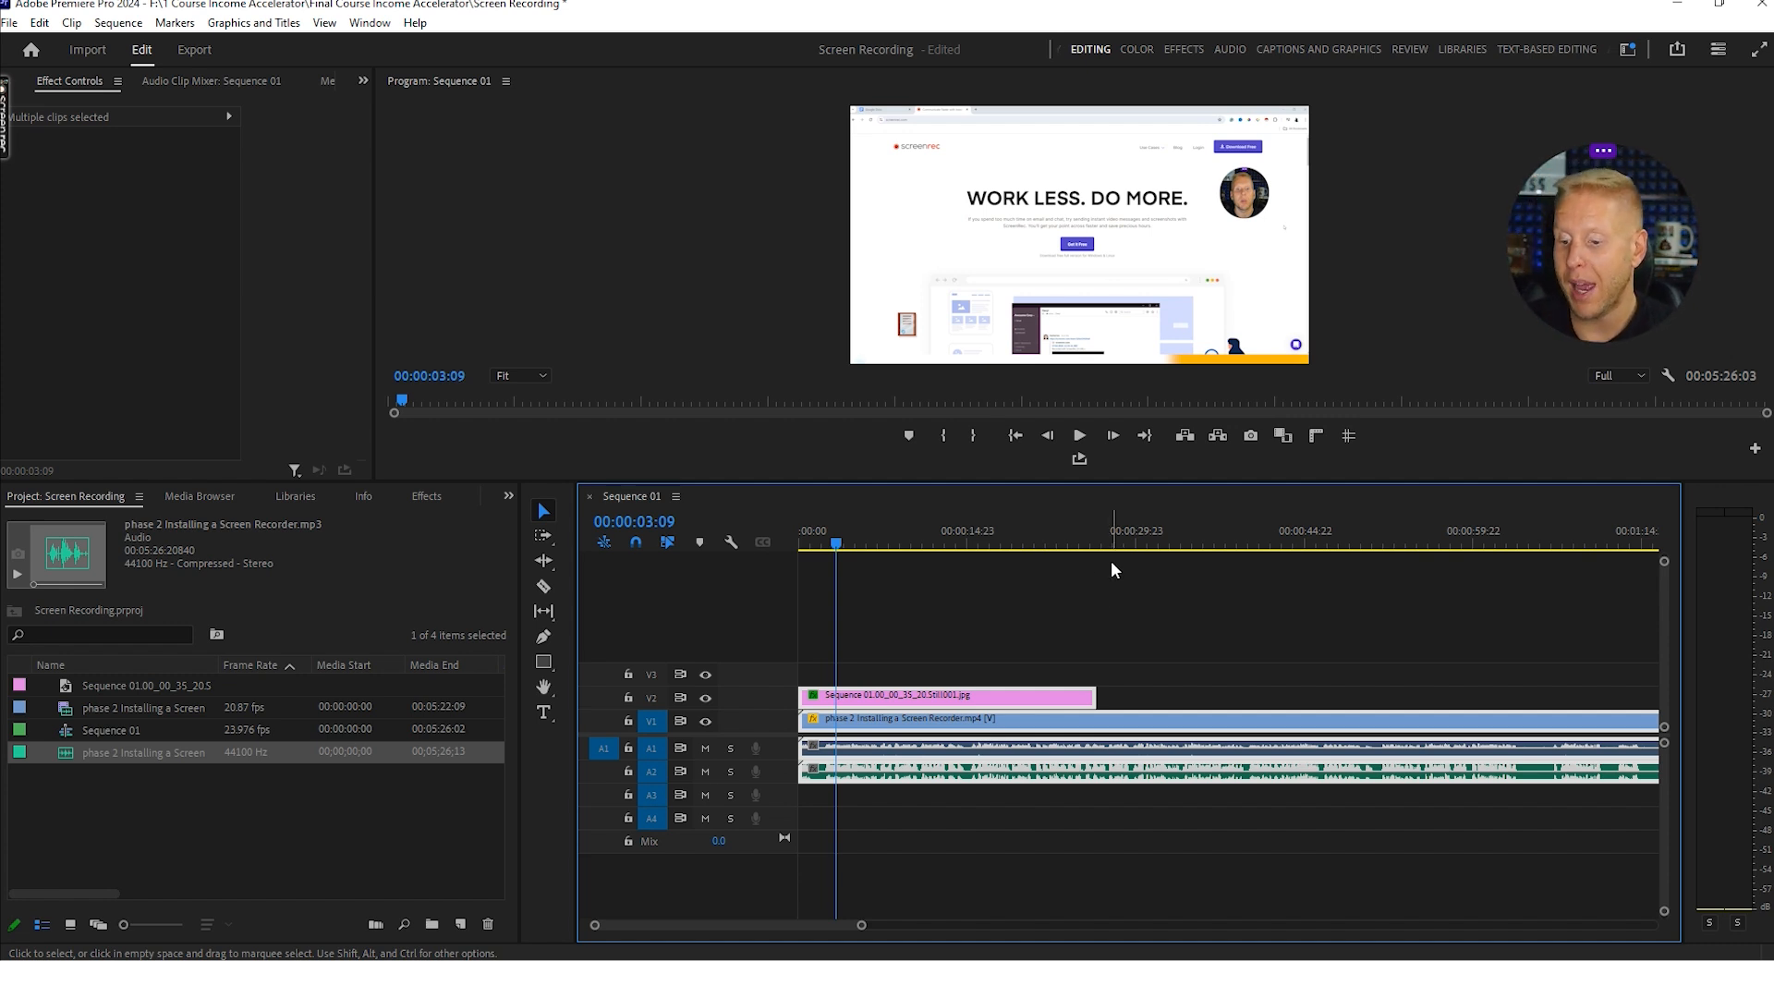
drag(864, 927, 716, 934)
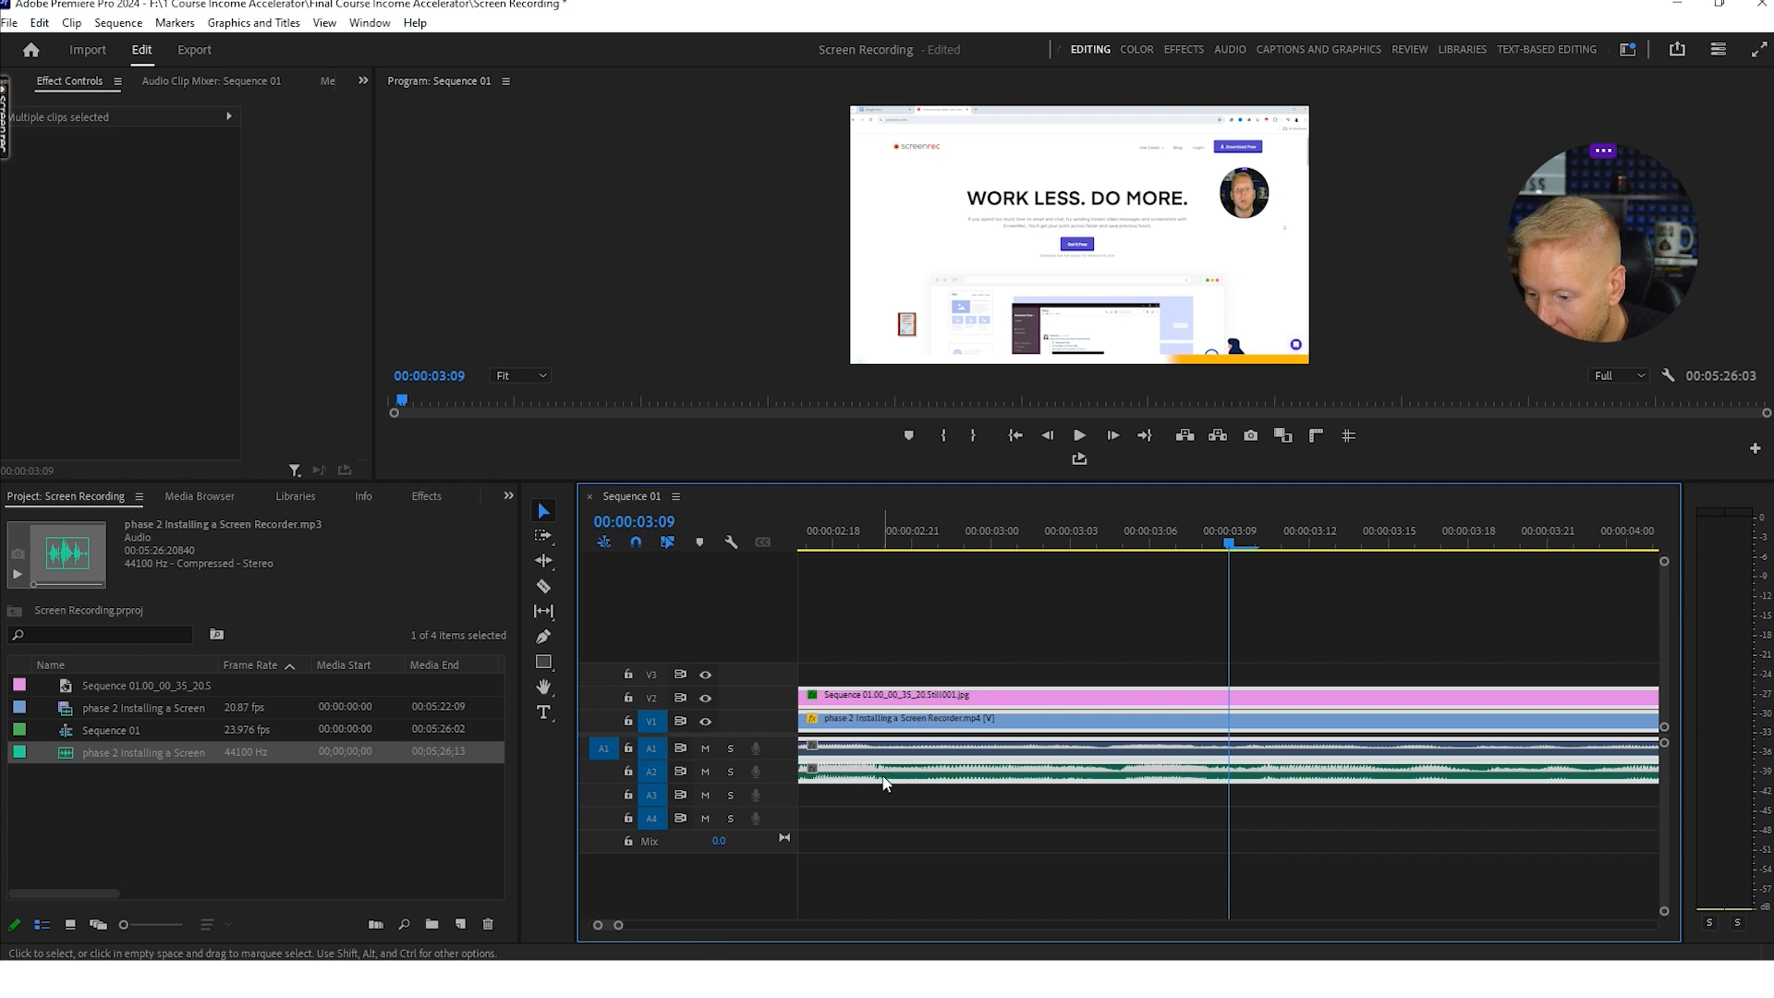
mouse_move(778, 784)
mouse_down()
mouse_move(779, 802)
mouse_move(783, 779)
mouse_up()
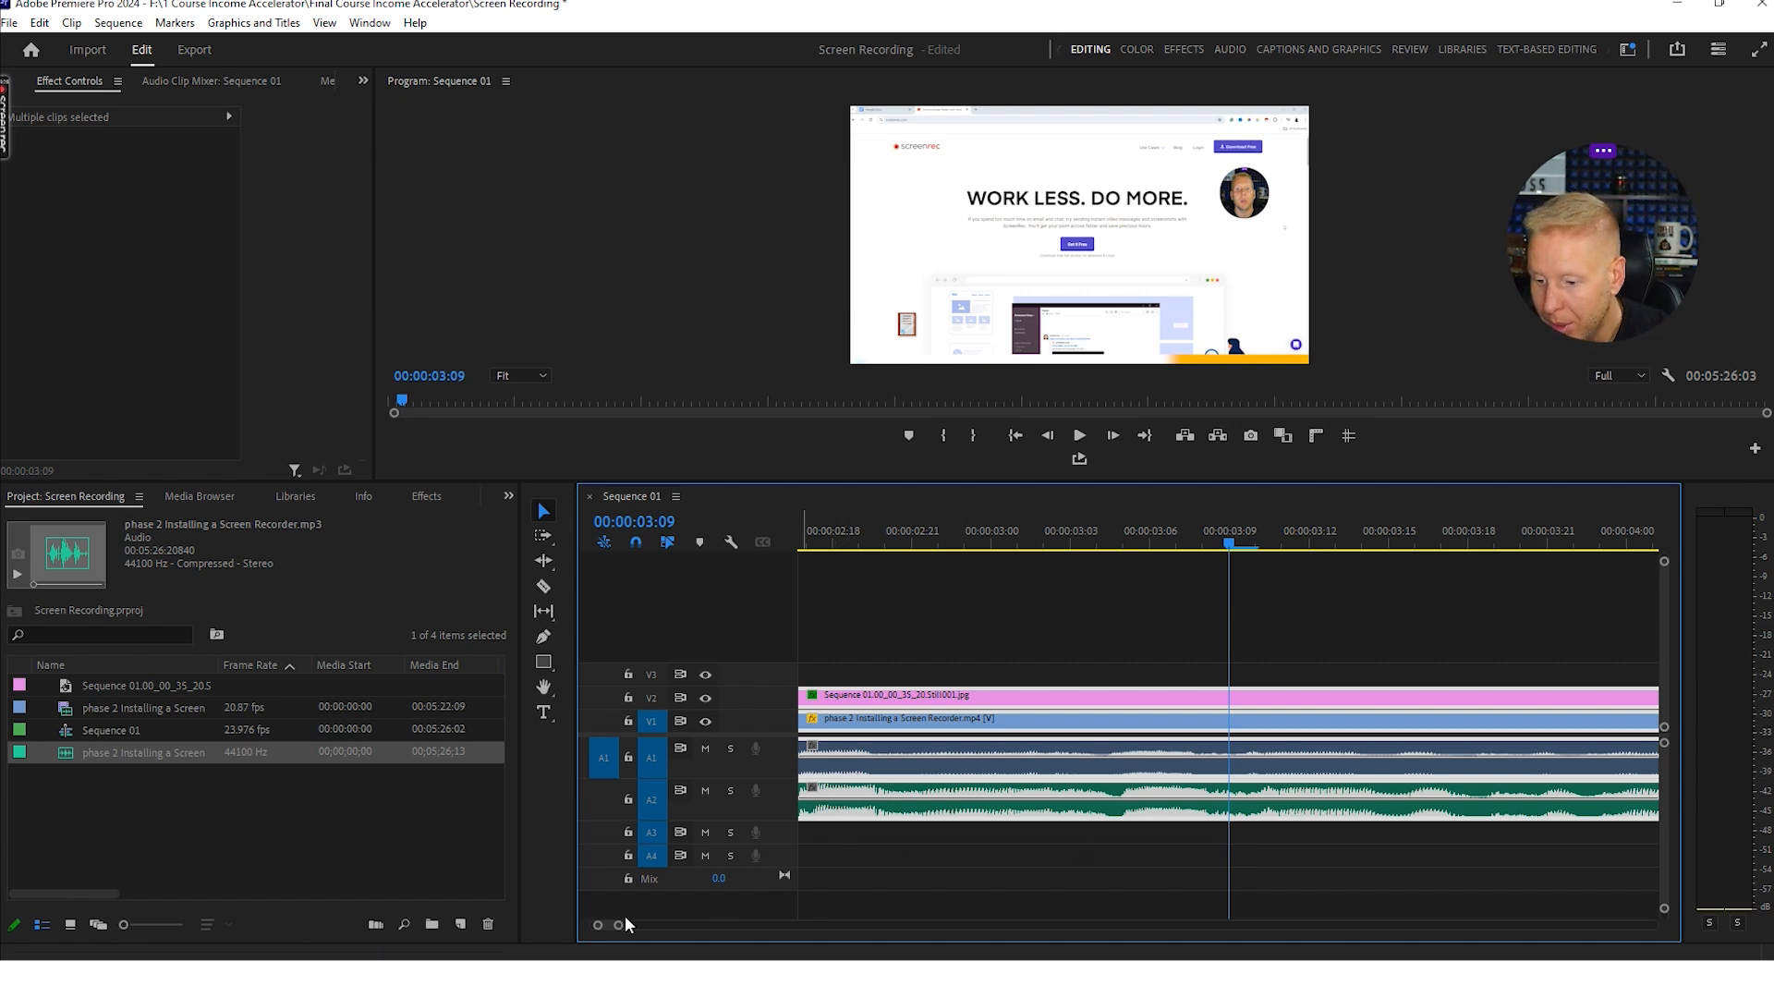
mouse_move(868, 792)
mouse_down()
mouse_move(887, 787)
mouse_move(856, 789)
mouse_up()
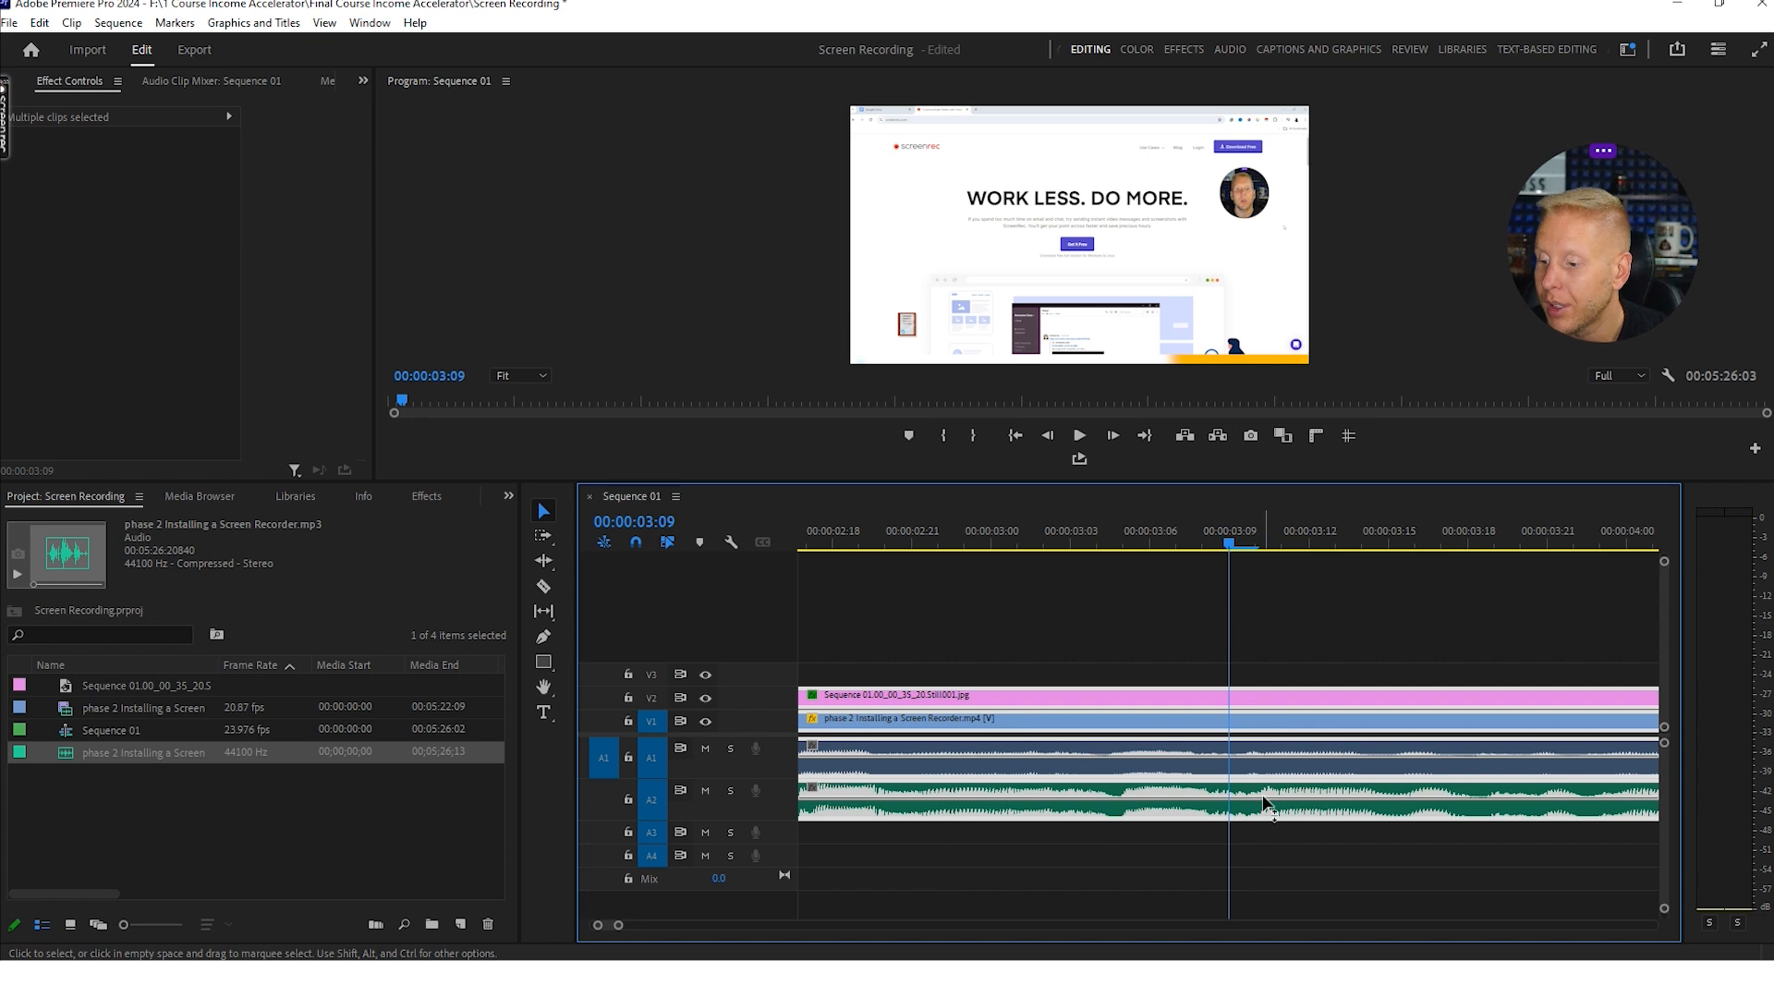
key(space)
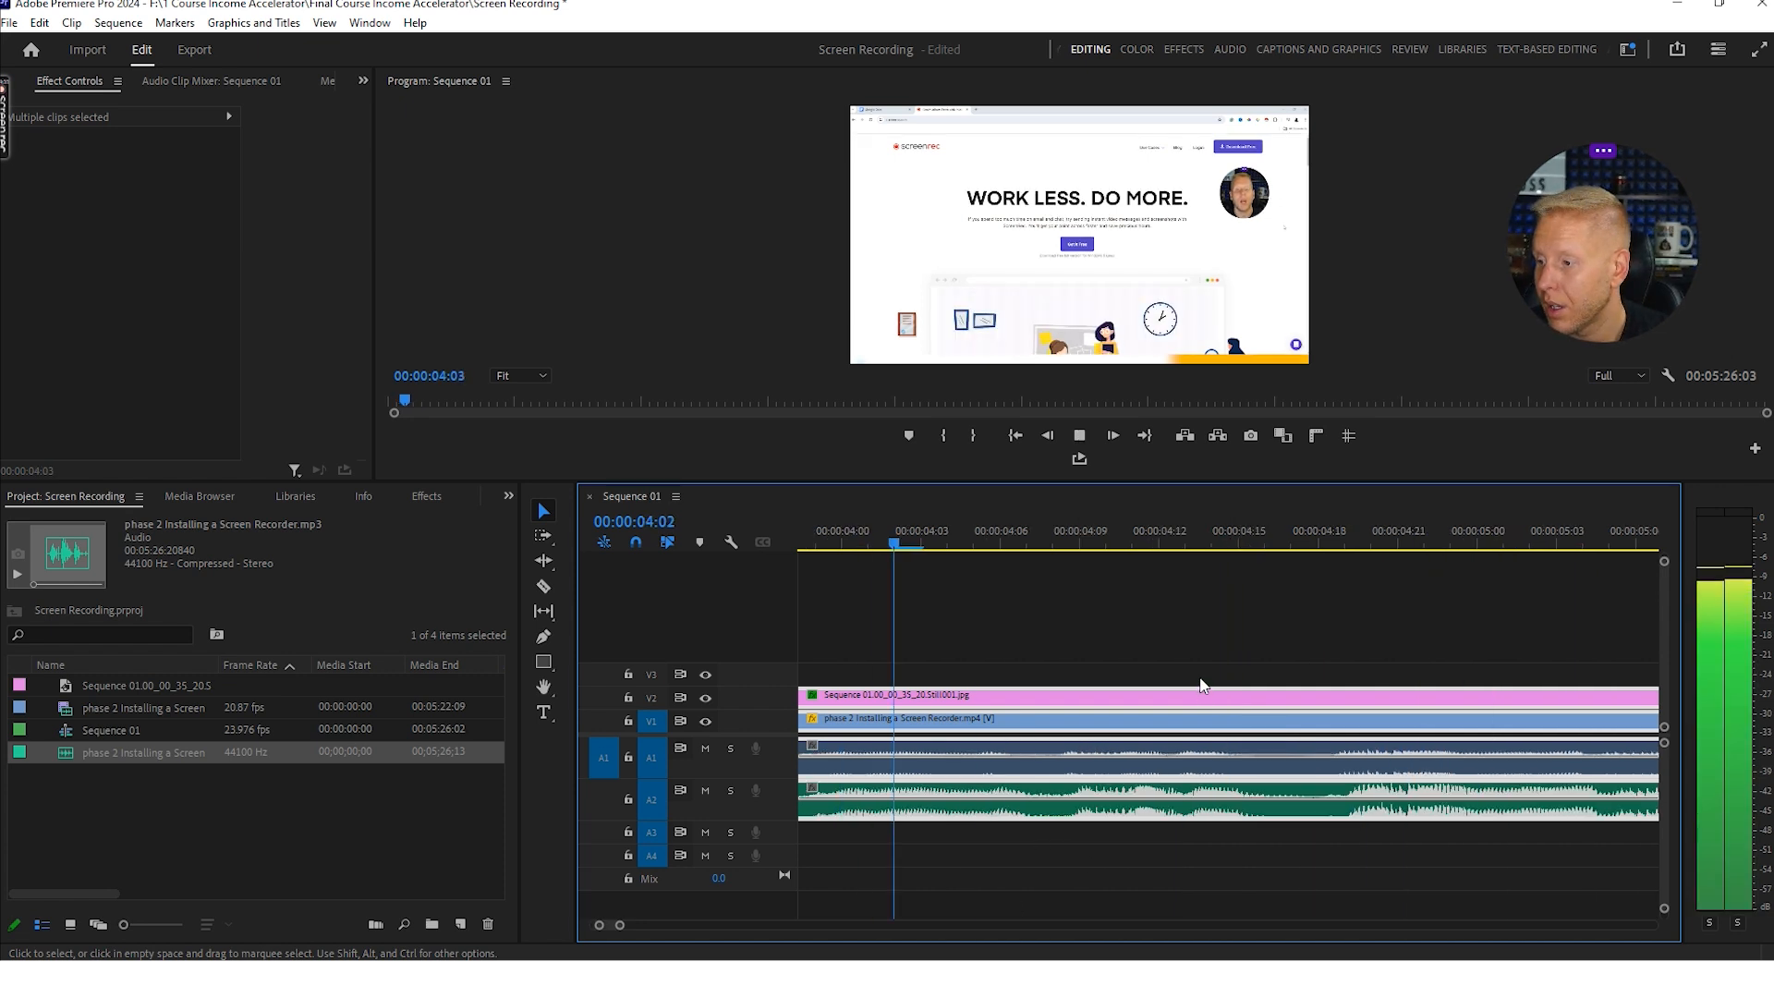
key(space)
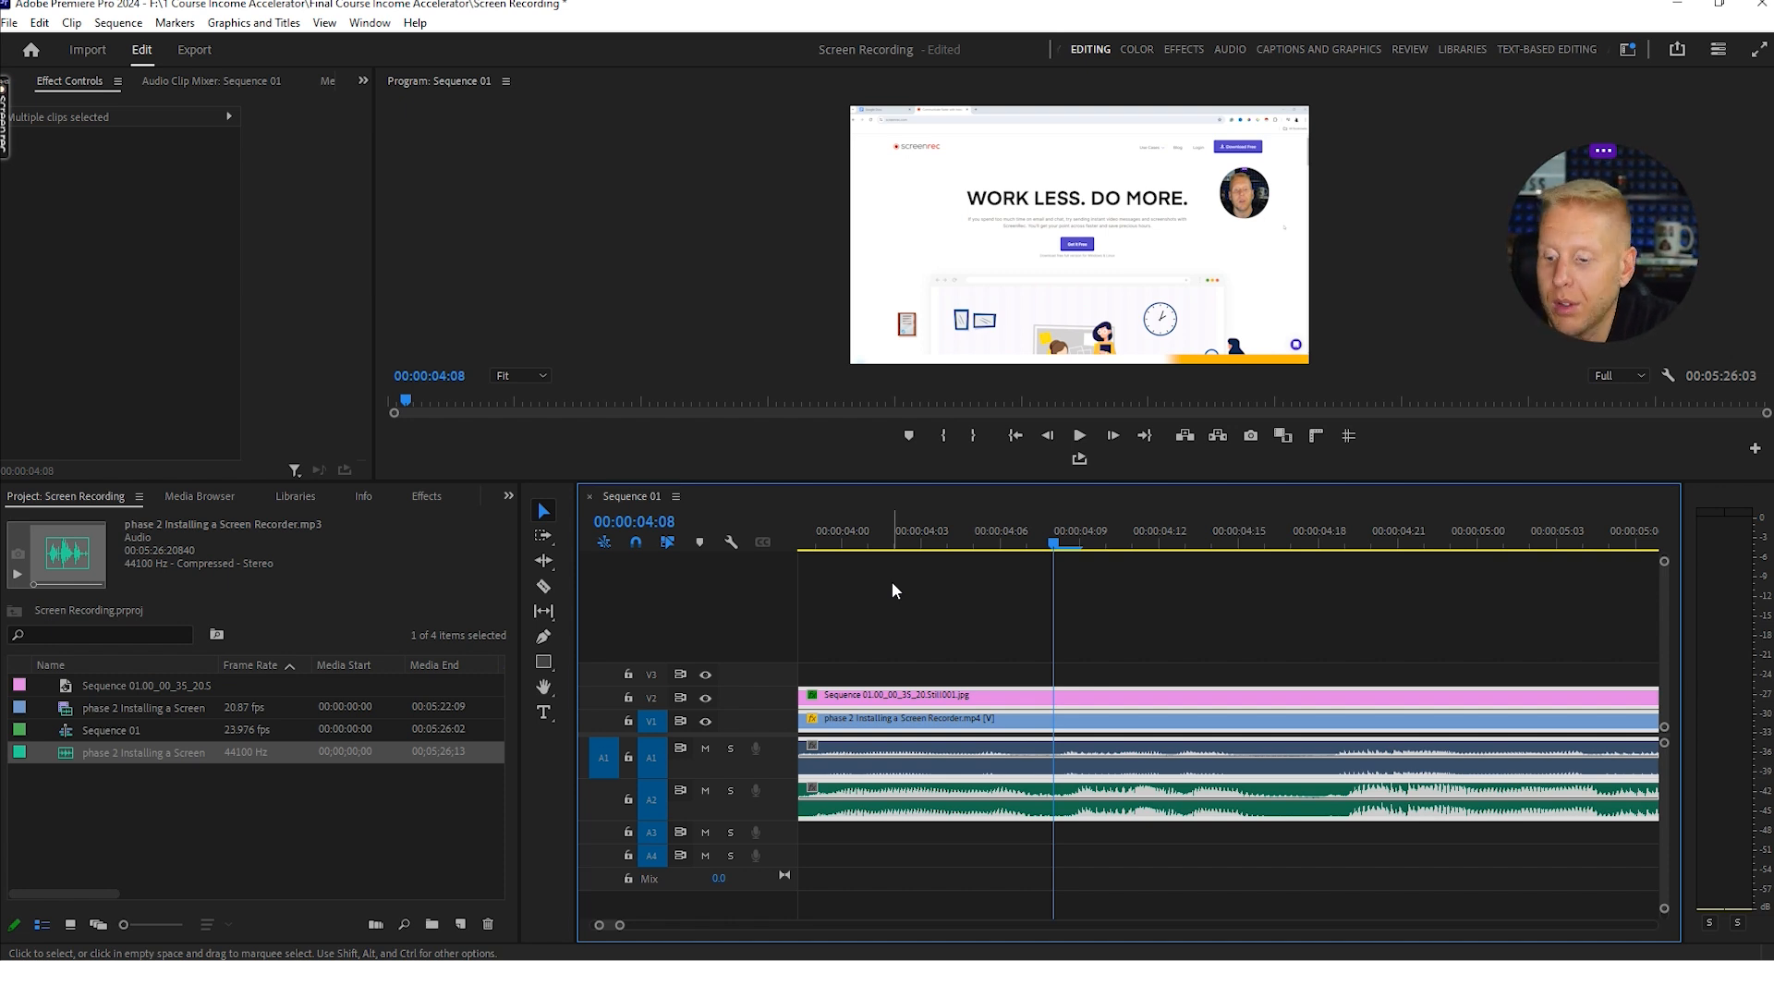
key(space)
key(space)
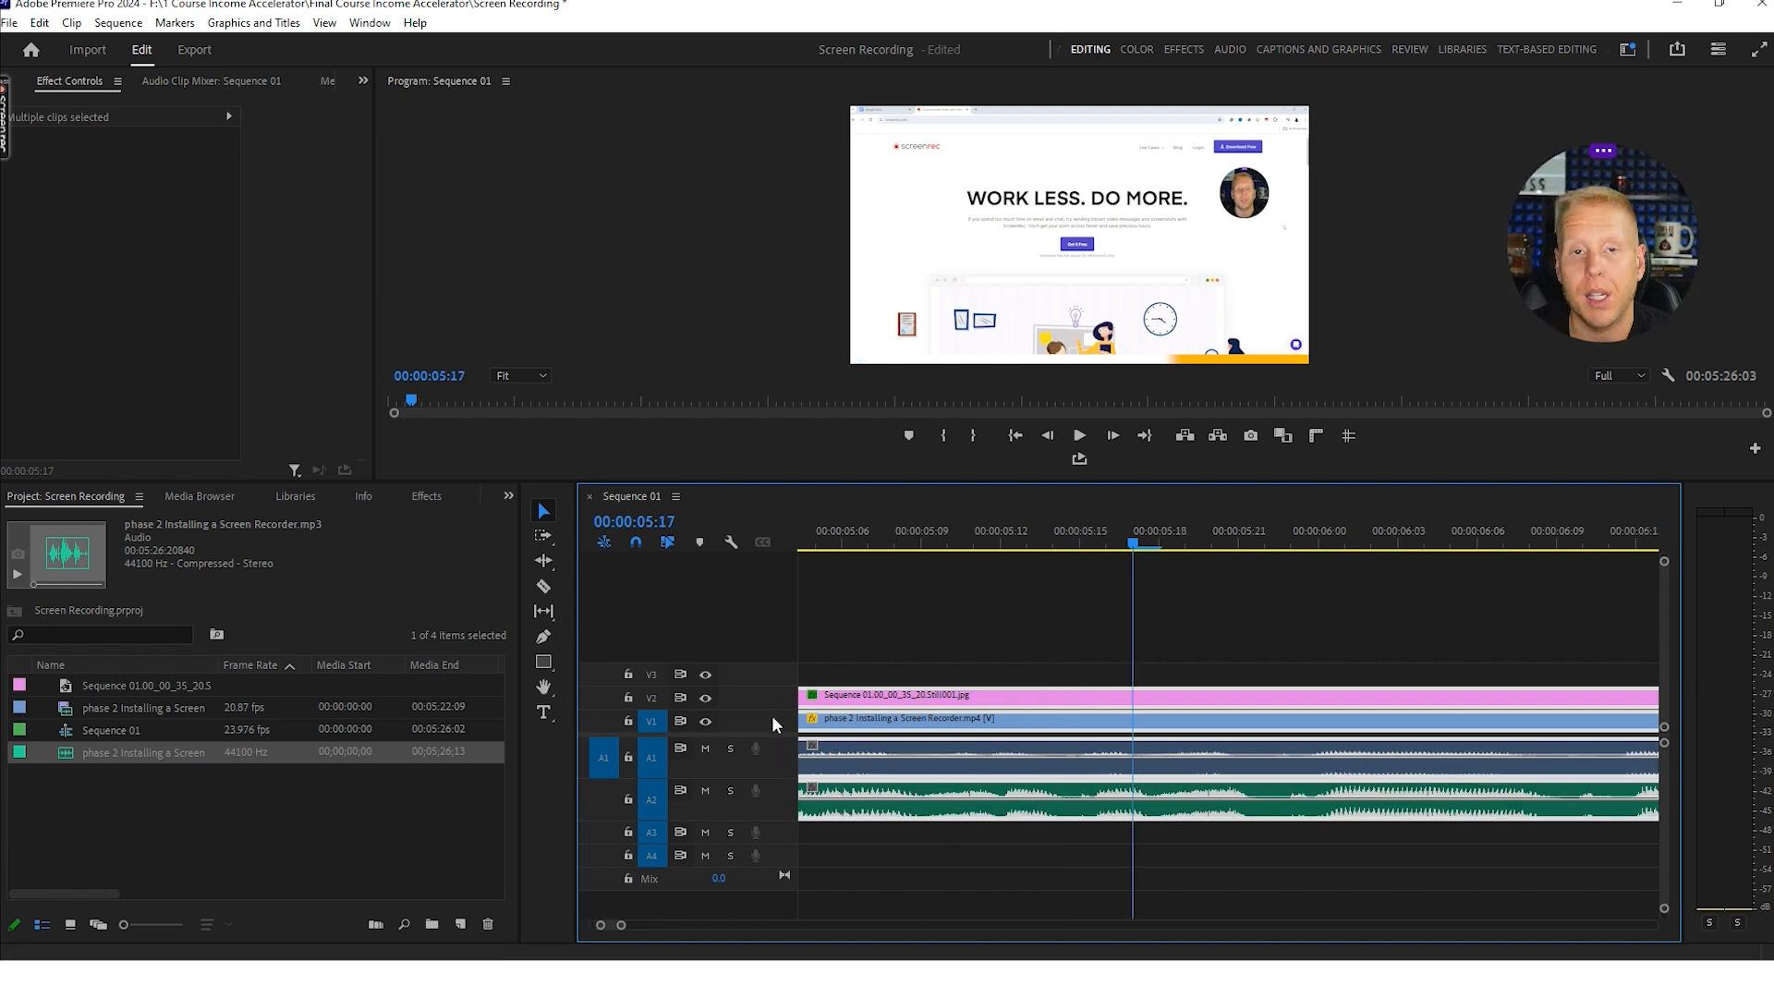
- Play the original audio with A2 muted, then the cleaned audio with A1 muted and A2 unmuted
click(705, 790)
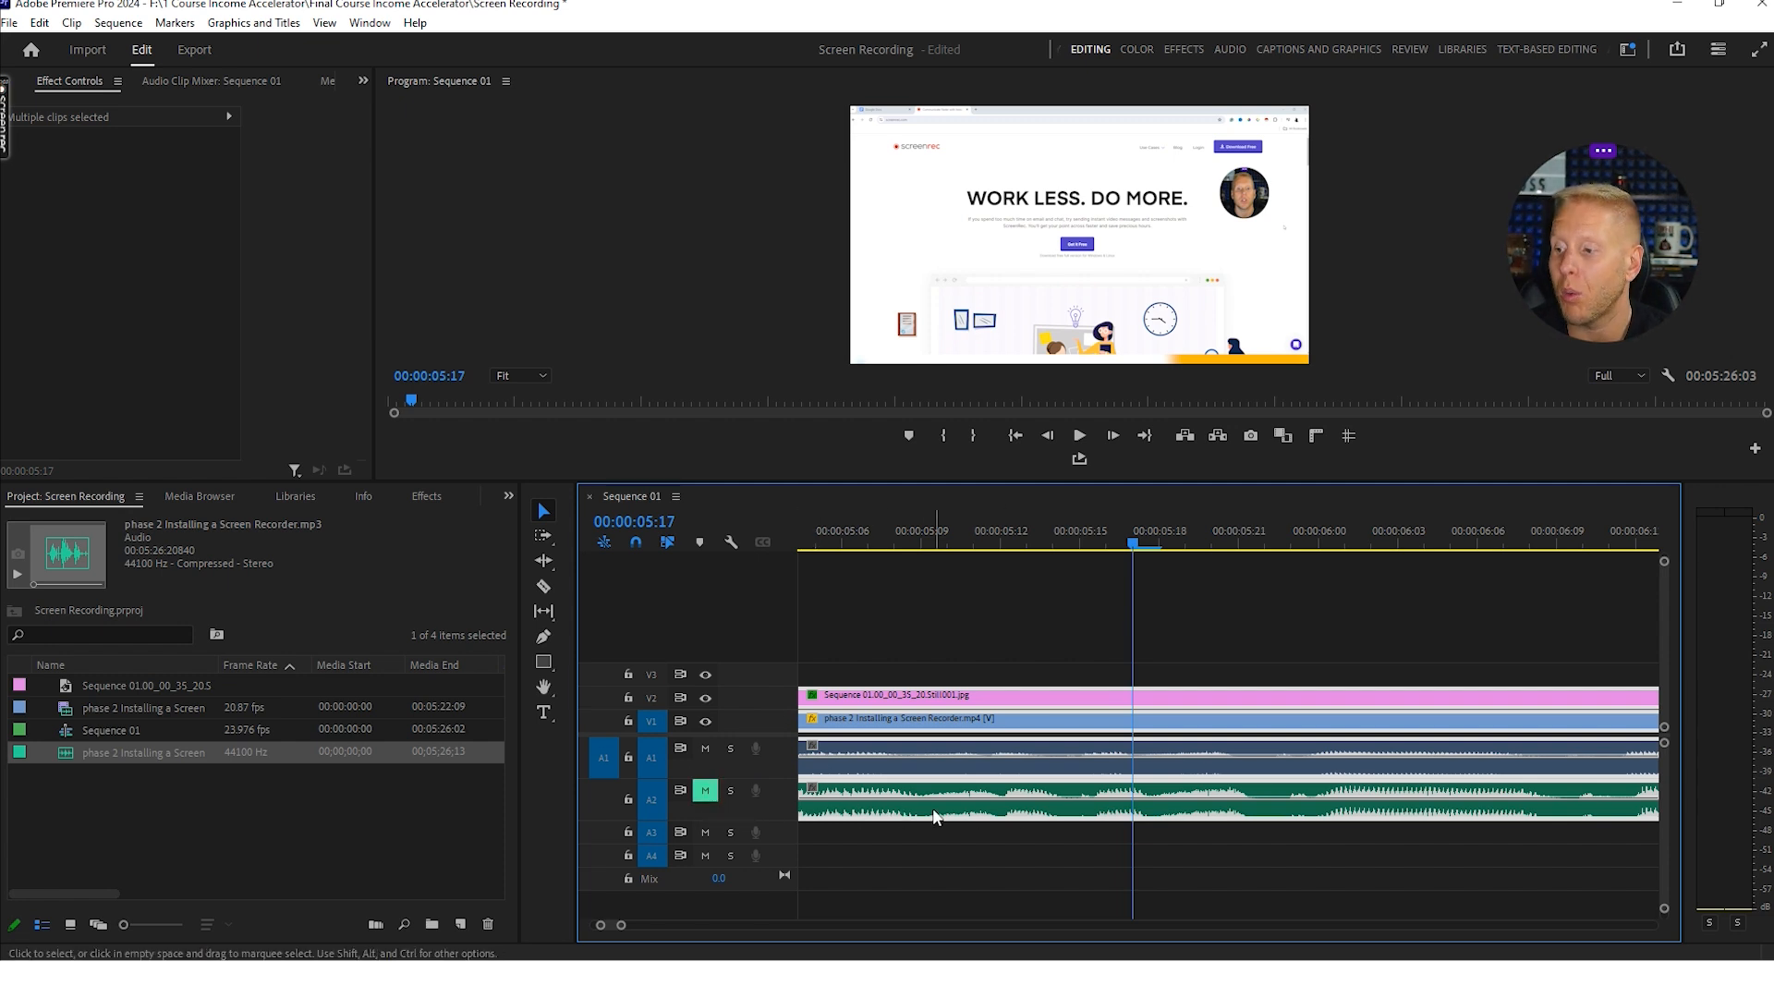
click(1080, 435)
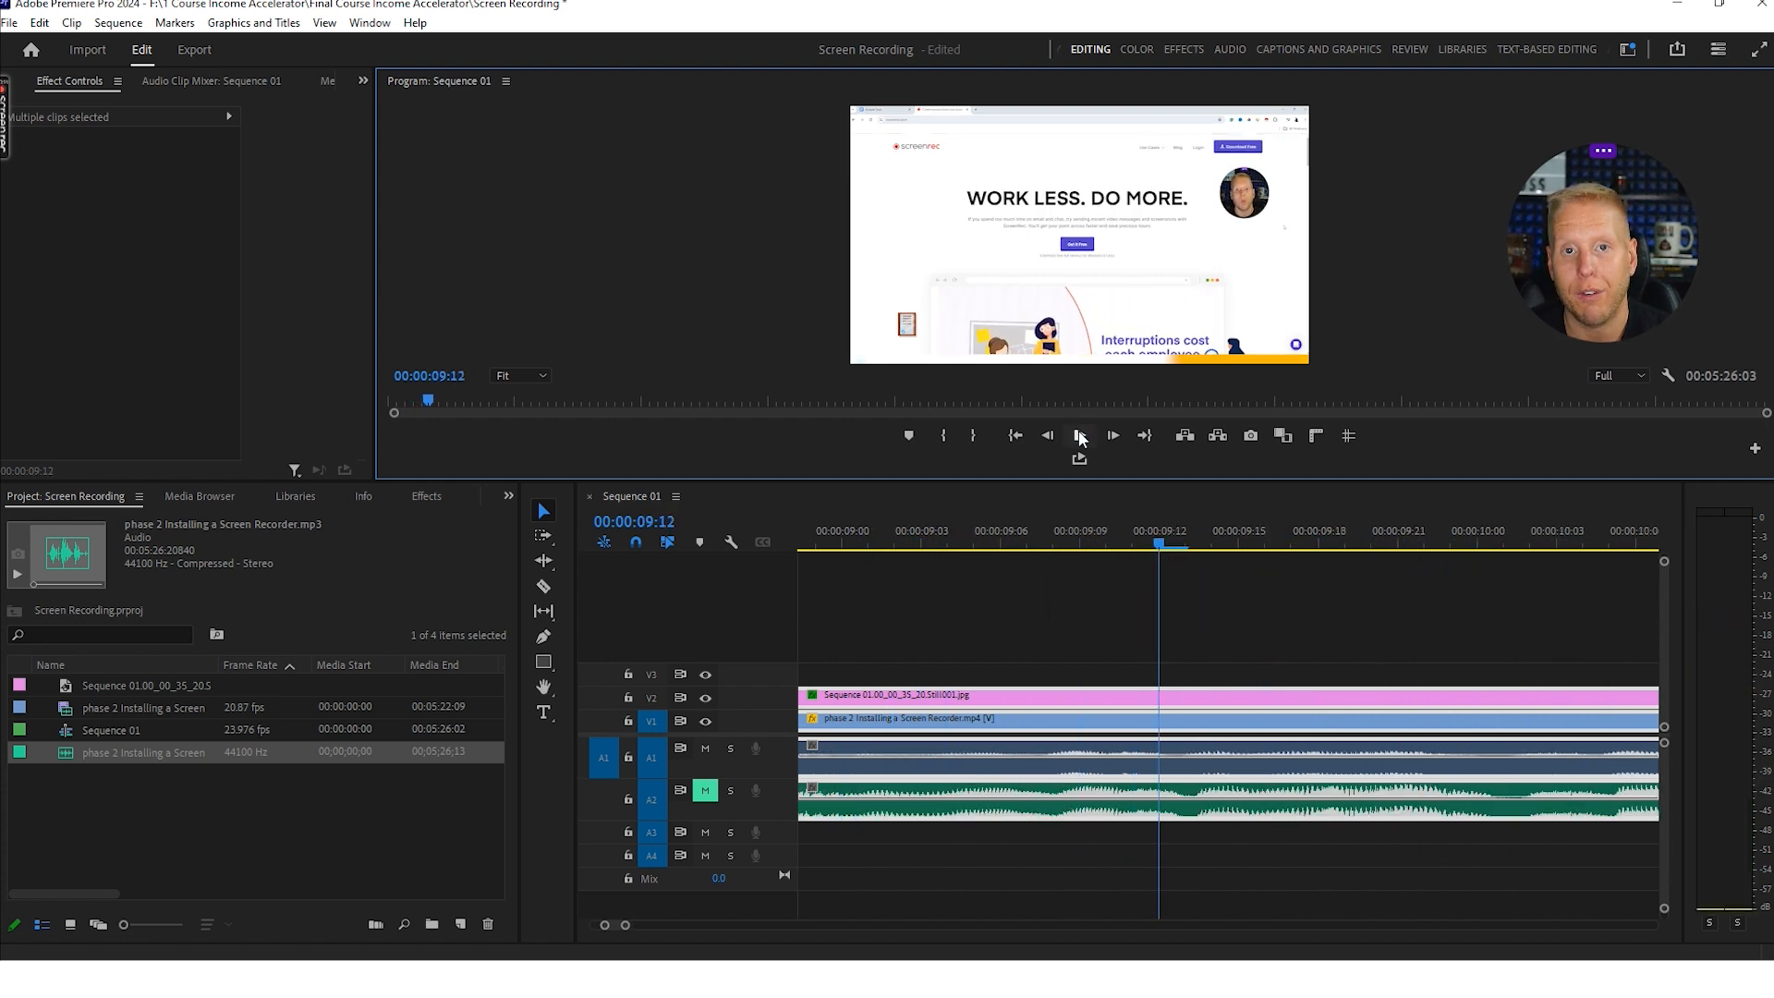
click(705, 747)
click(705, 790)
click(1076, 436)
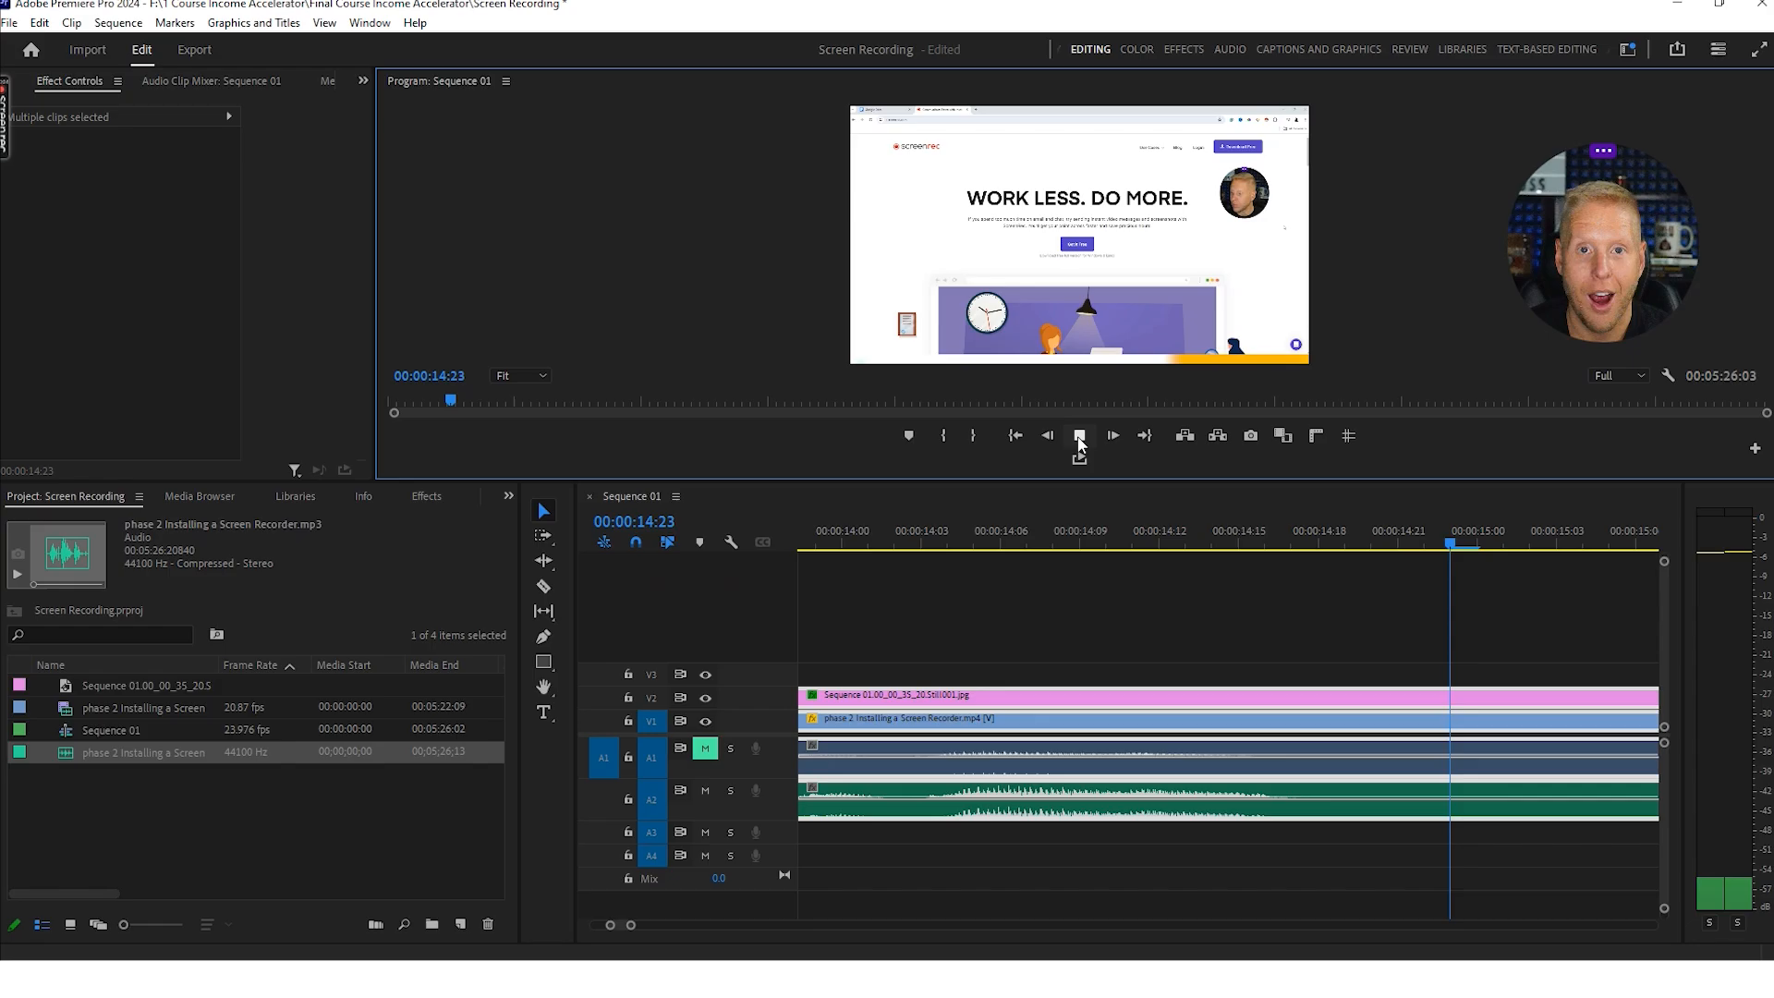
click(1079, 440)
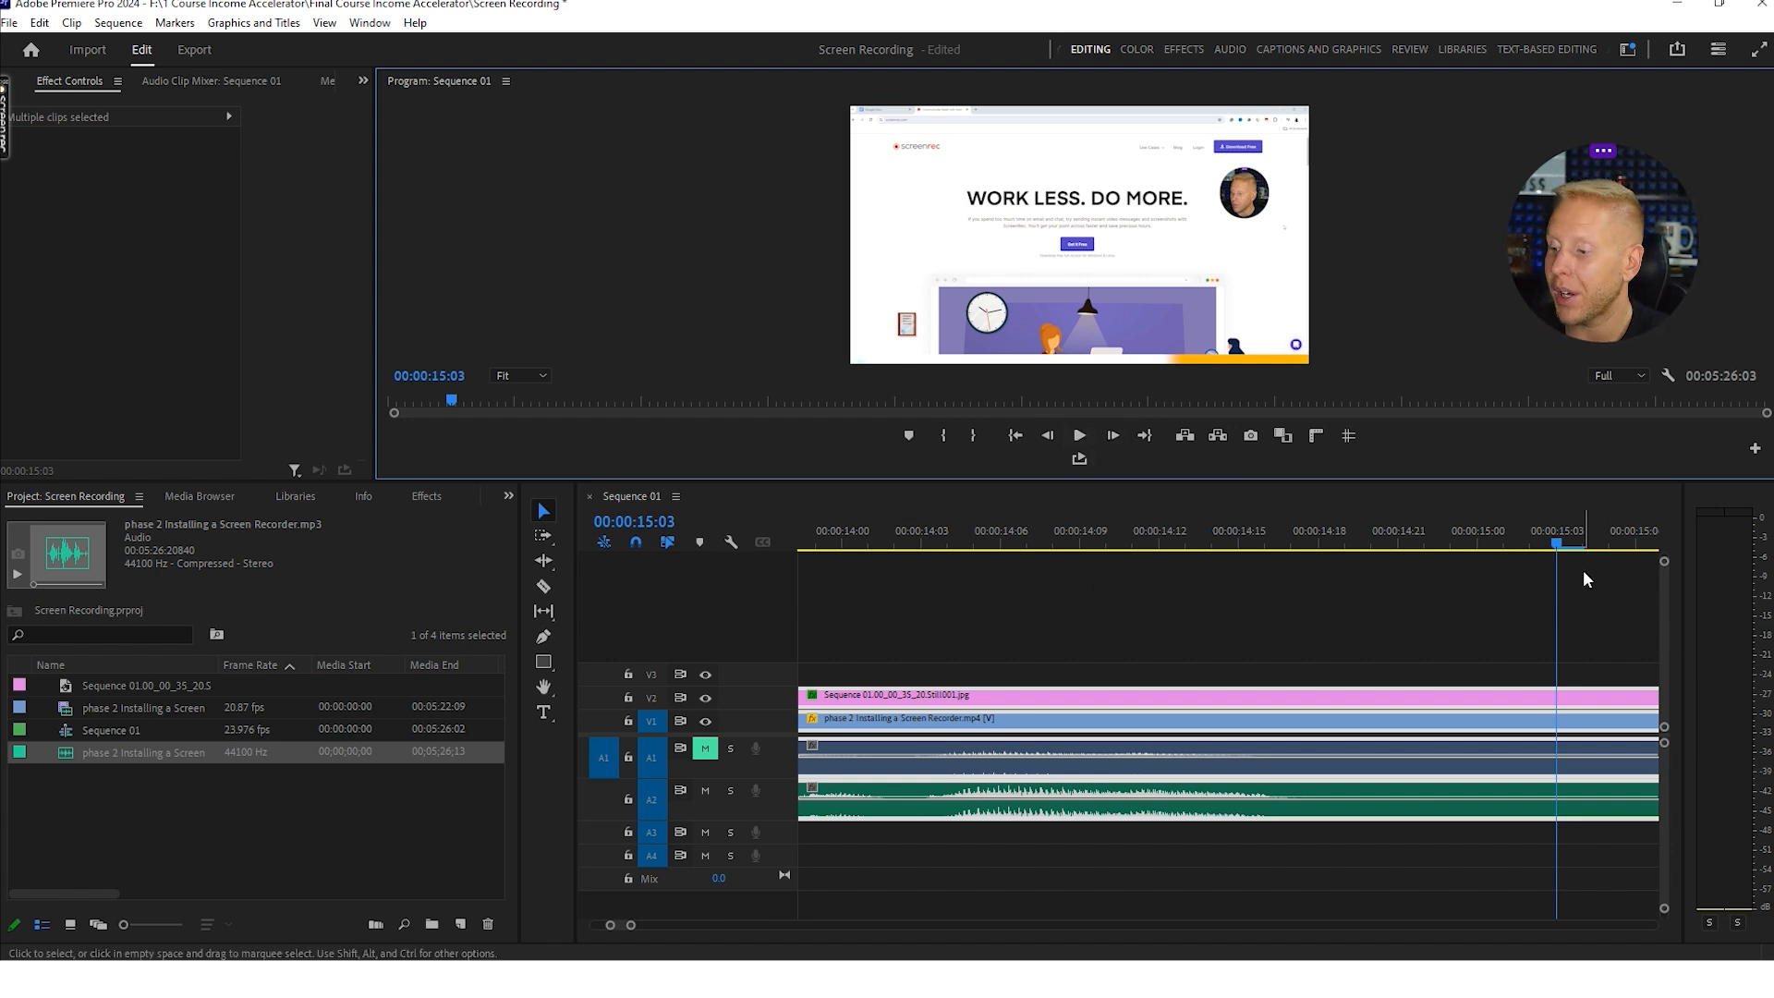
- Unmute track A1 and unlink the screen recording's original audio from its video
click(867, 662)
click(862, 746)
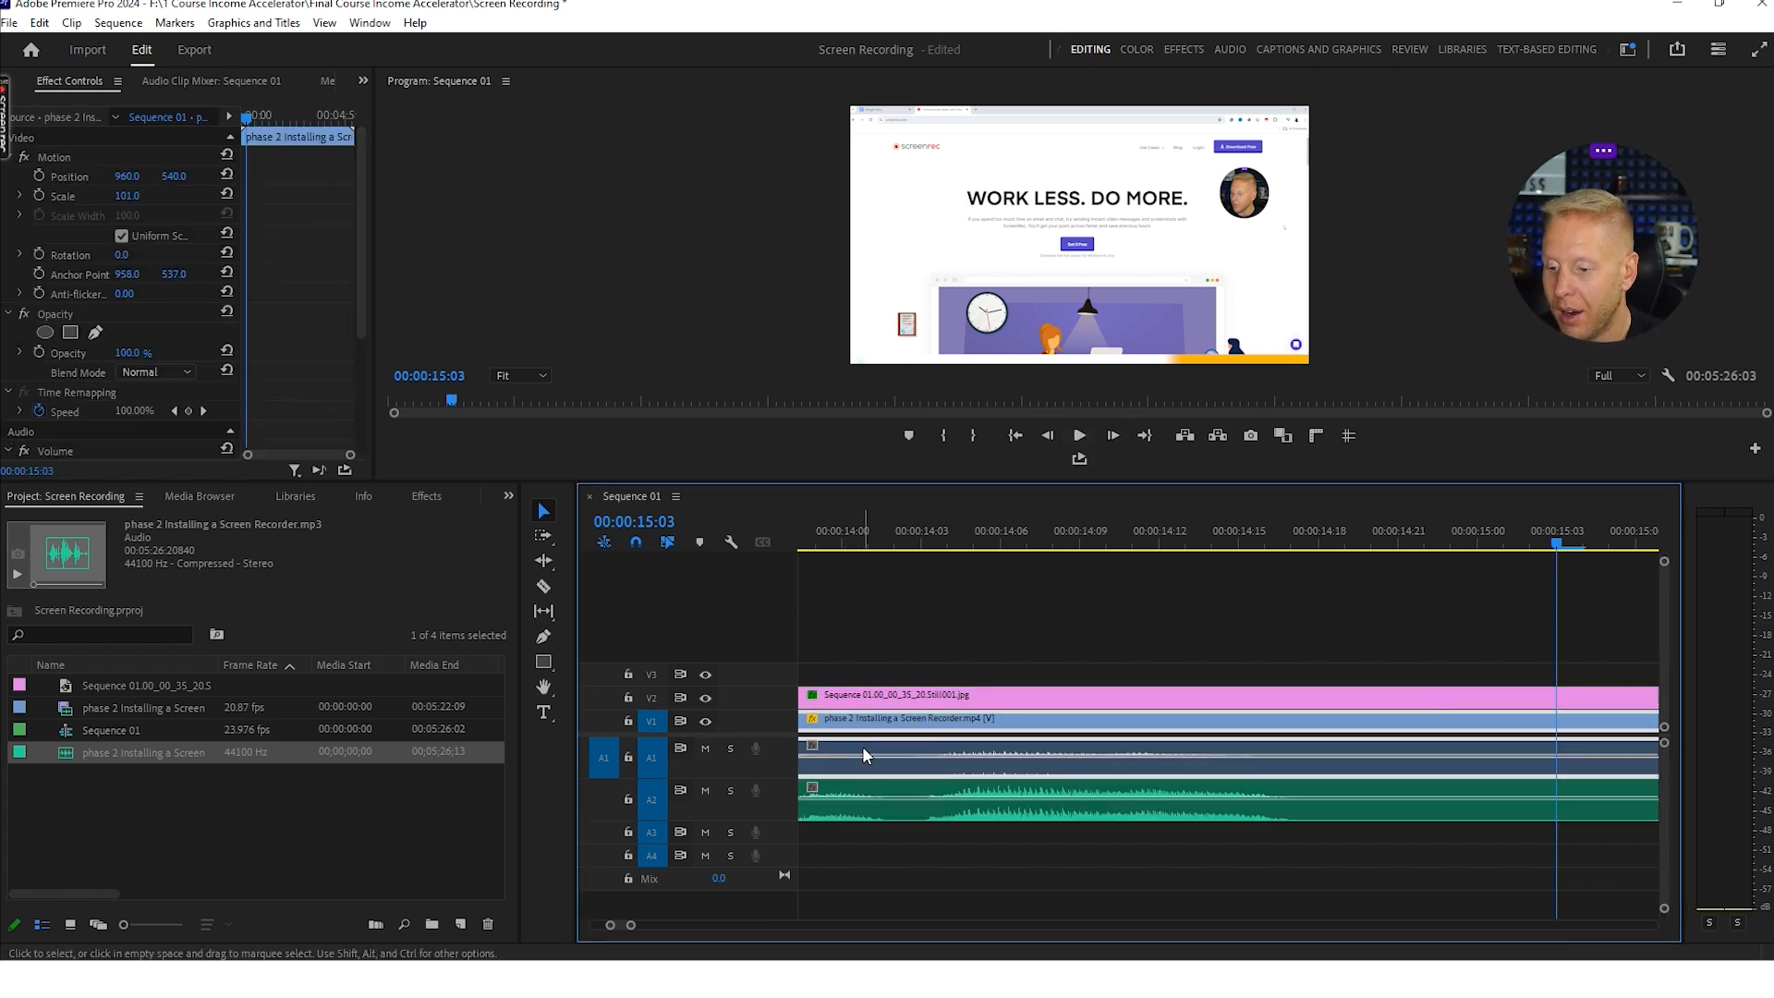
right_click(868, 742)
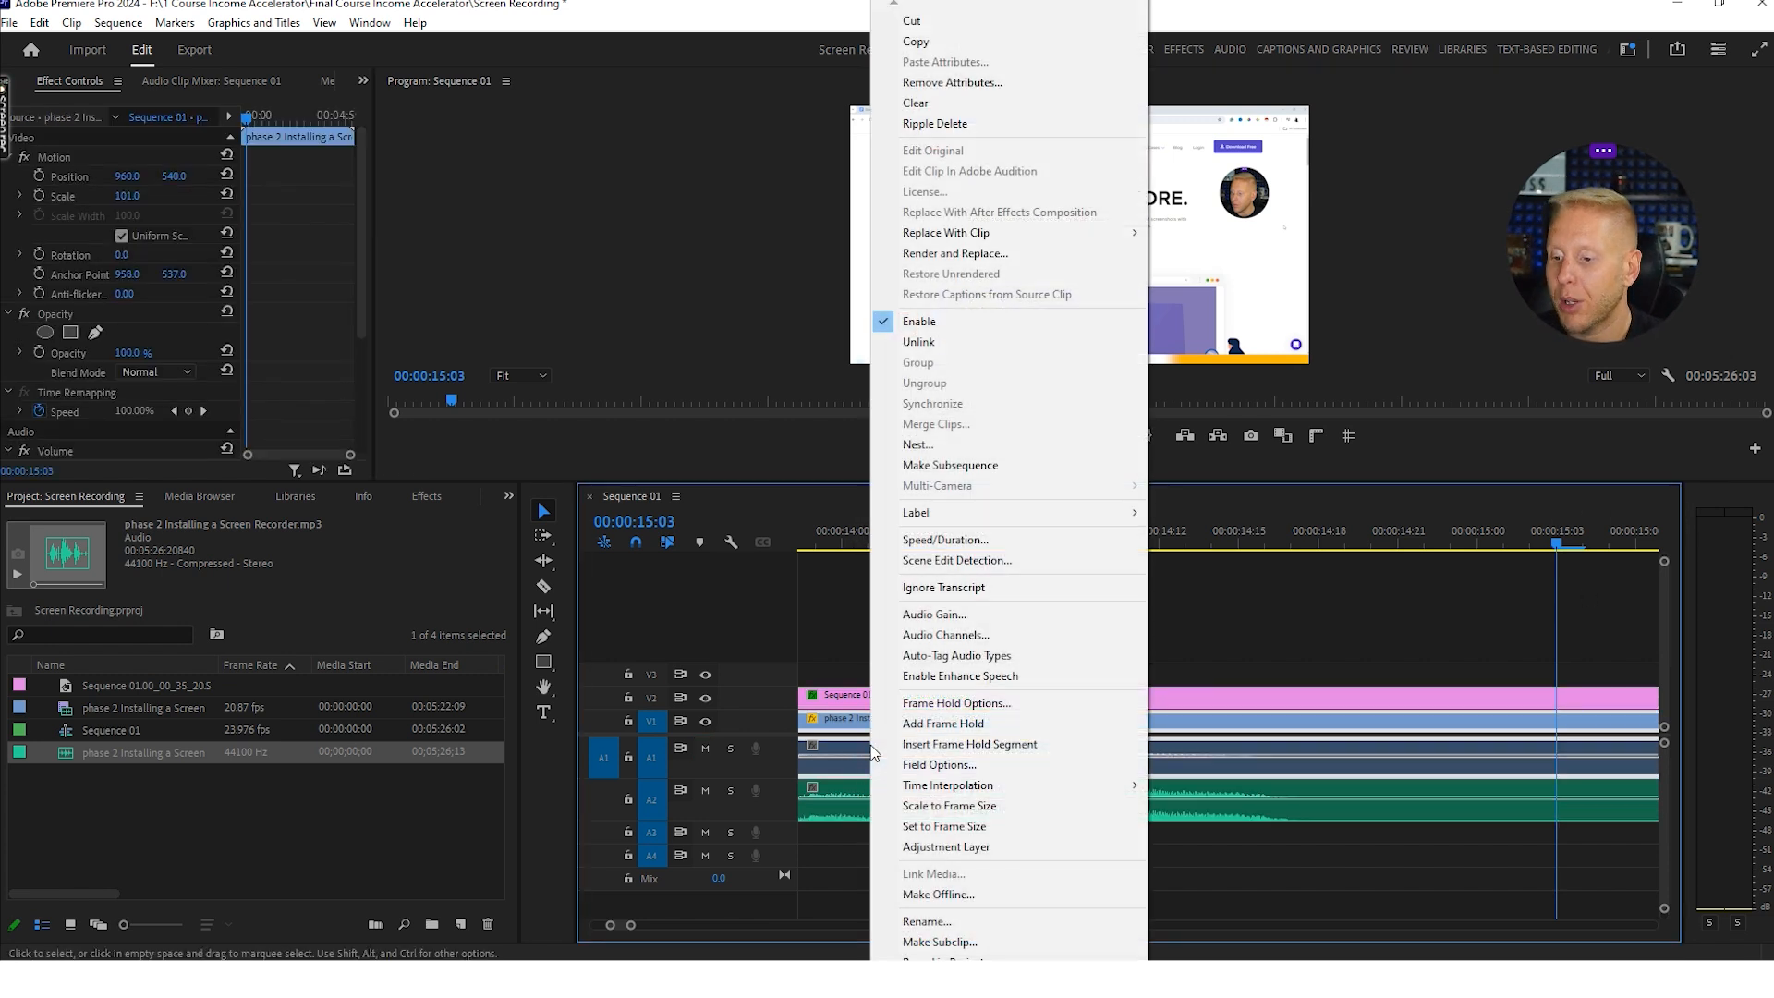
click(930, 343)
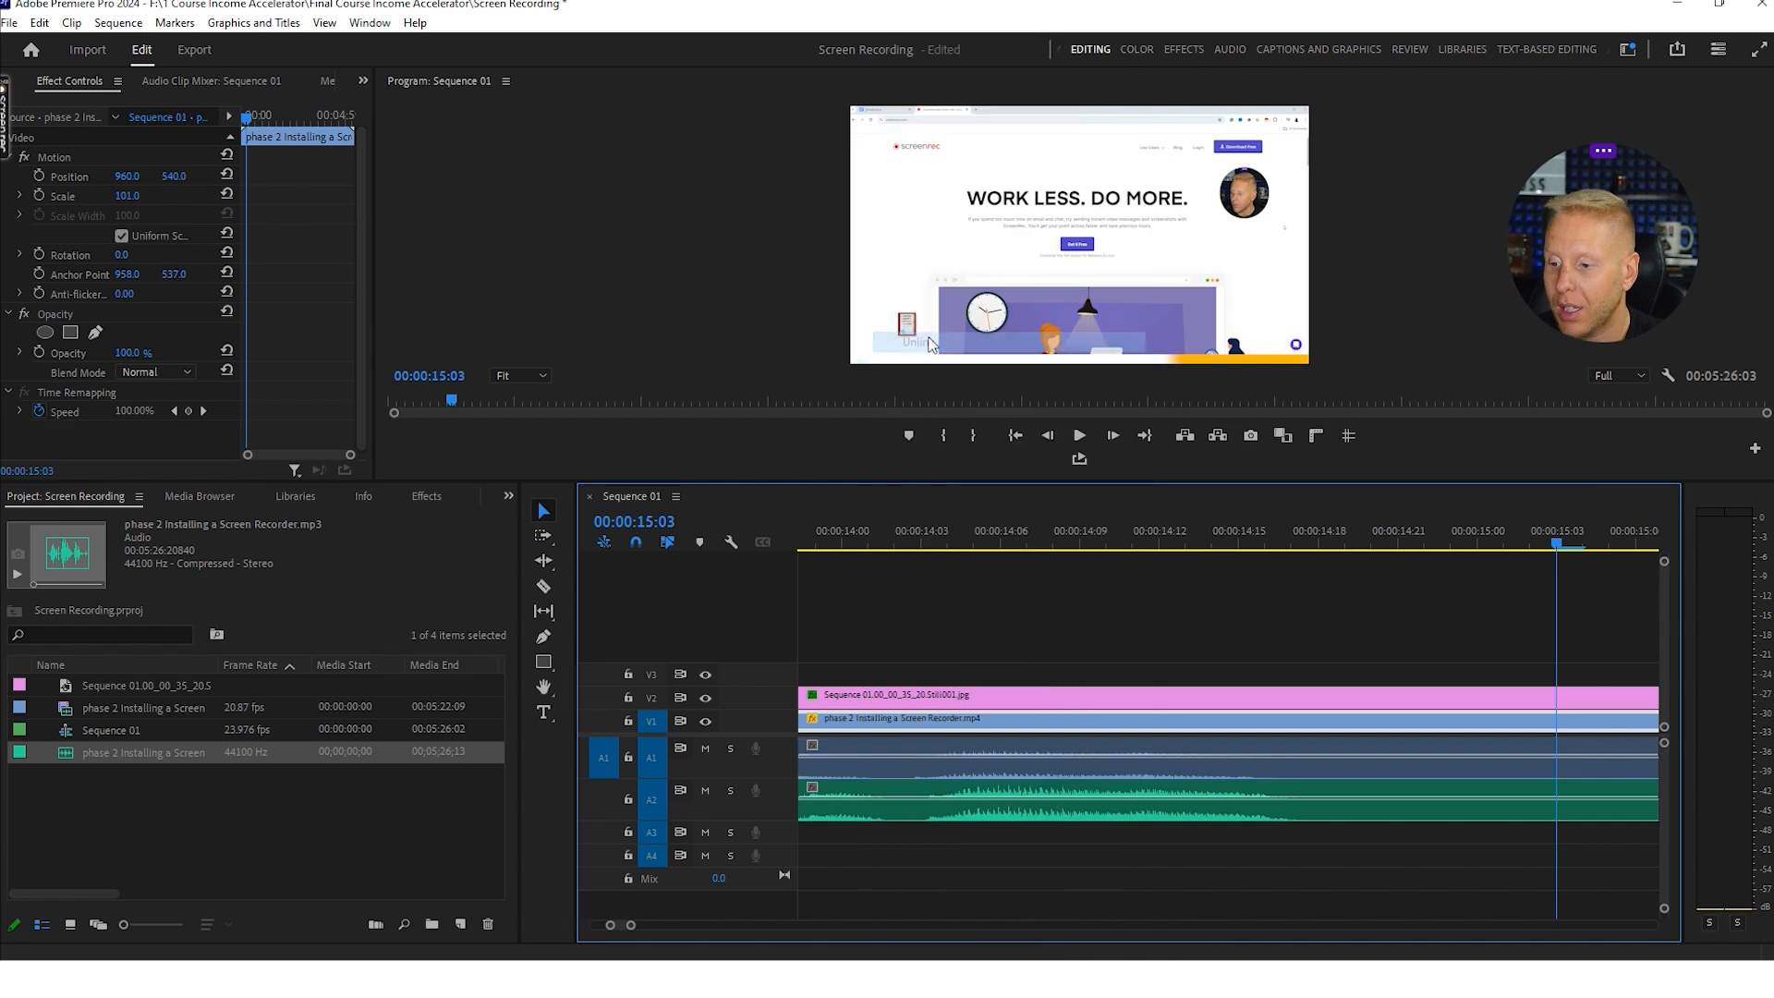
- Delete the screen recording's original audio clip from track A1
click(878, 746)
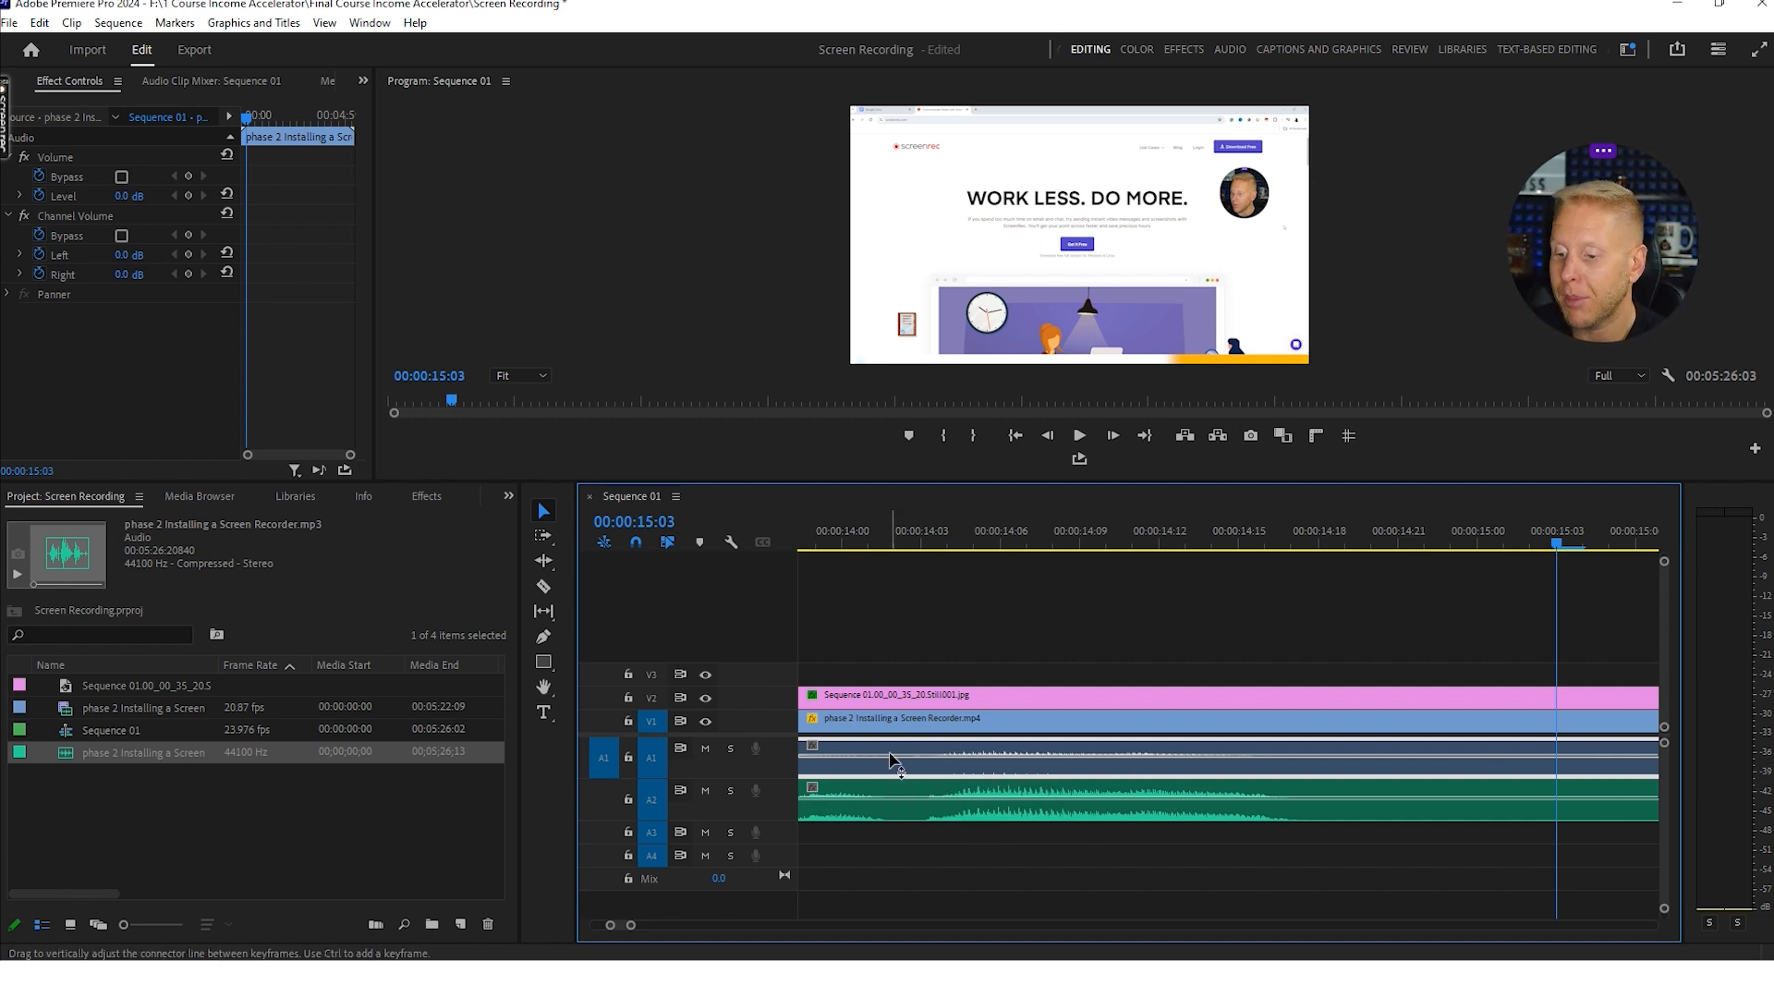
key(Delete)
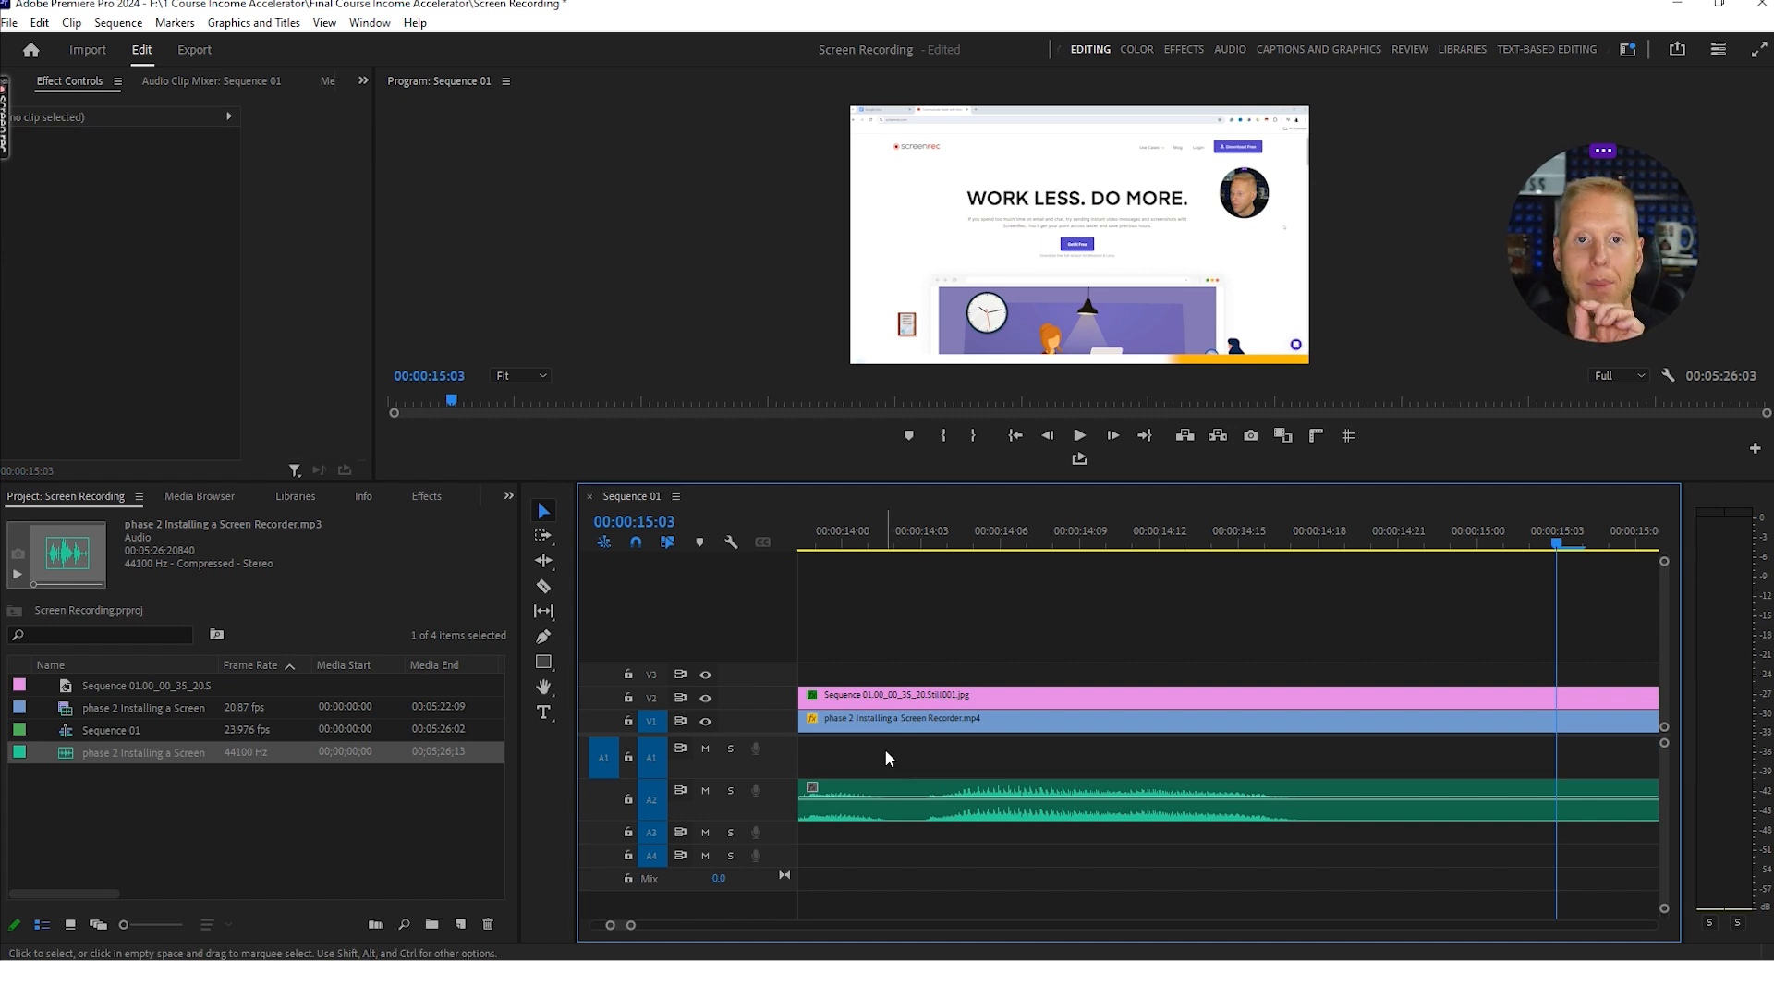
- Link the cleaned MP3 on A2 with the screen recording's video on V1 and move the audio up to track A1
click(885, 792)
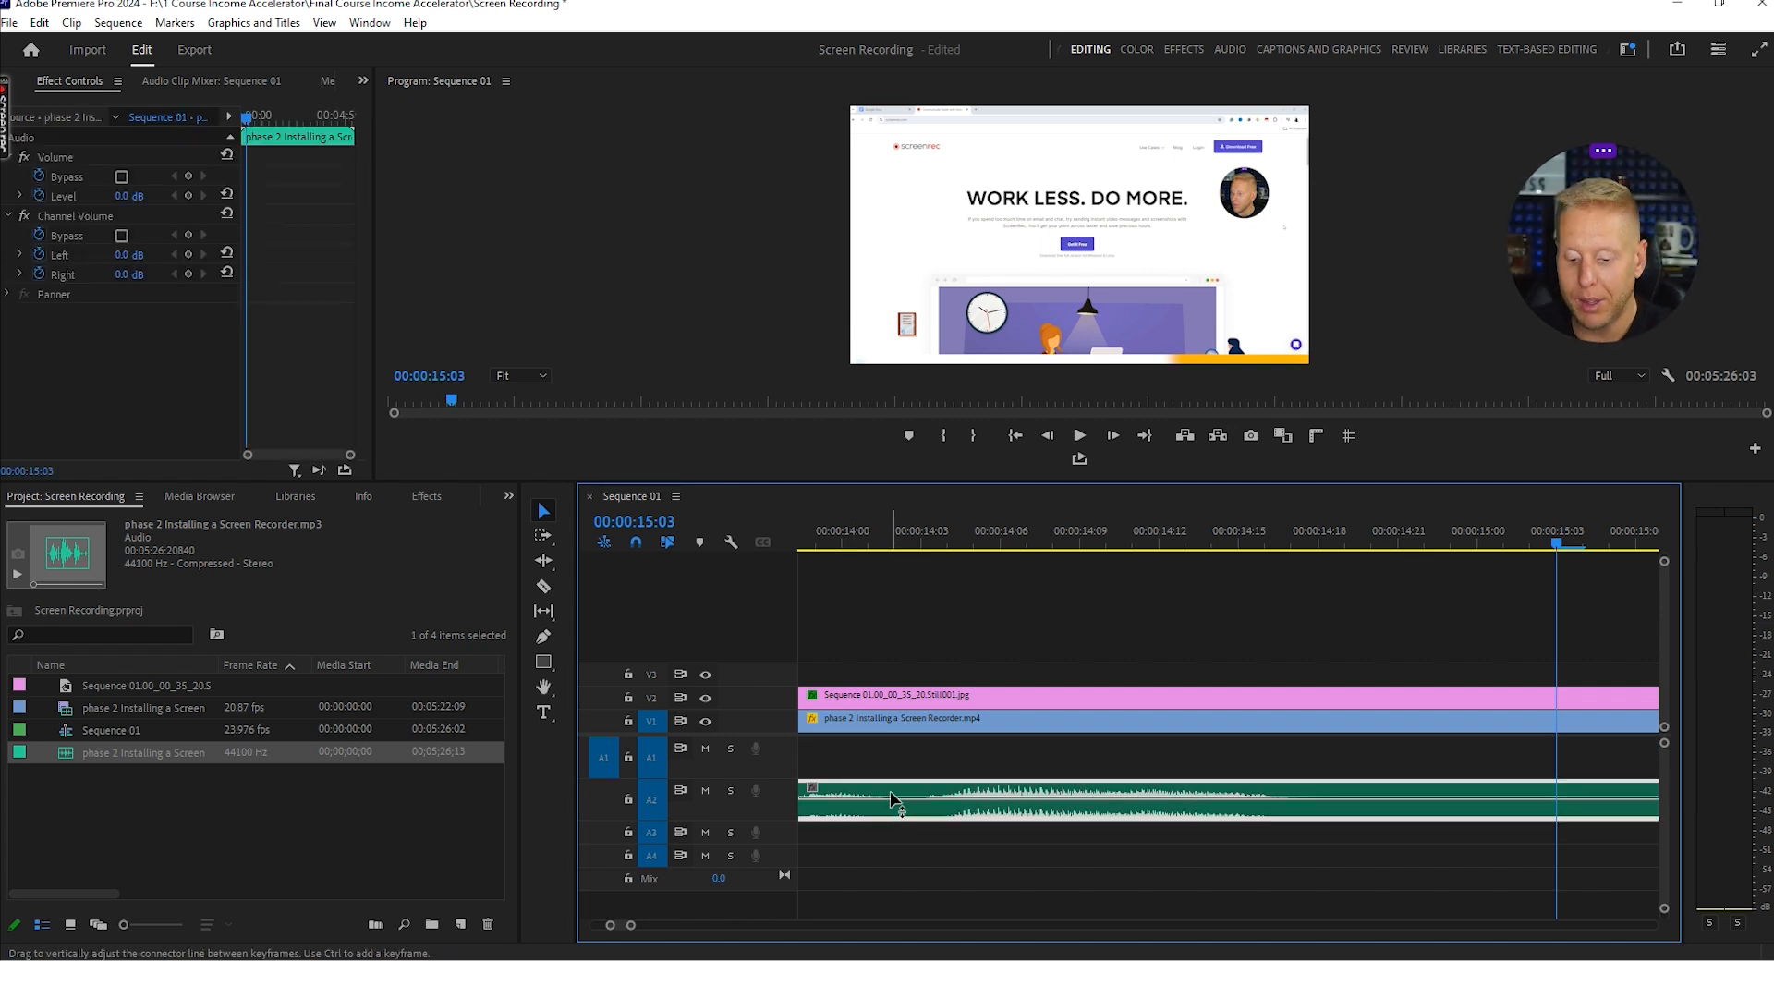
shift+click(894, 721)
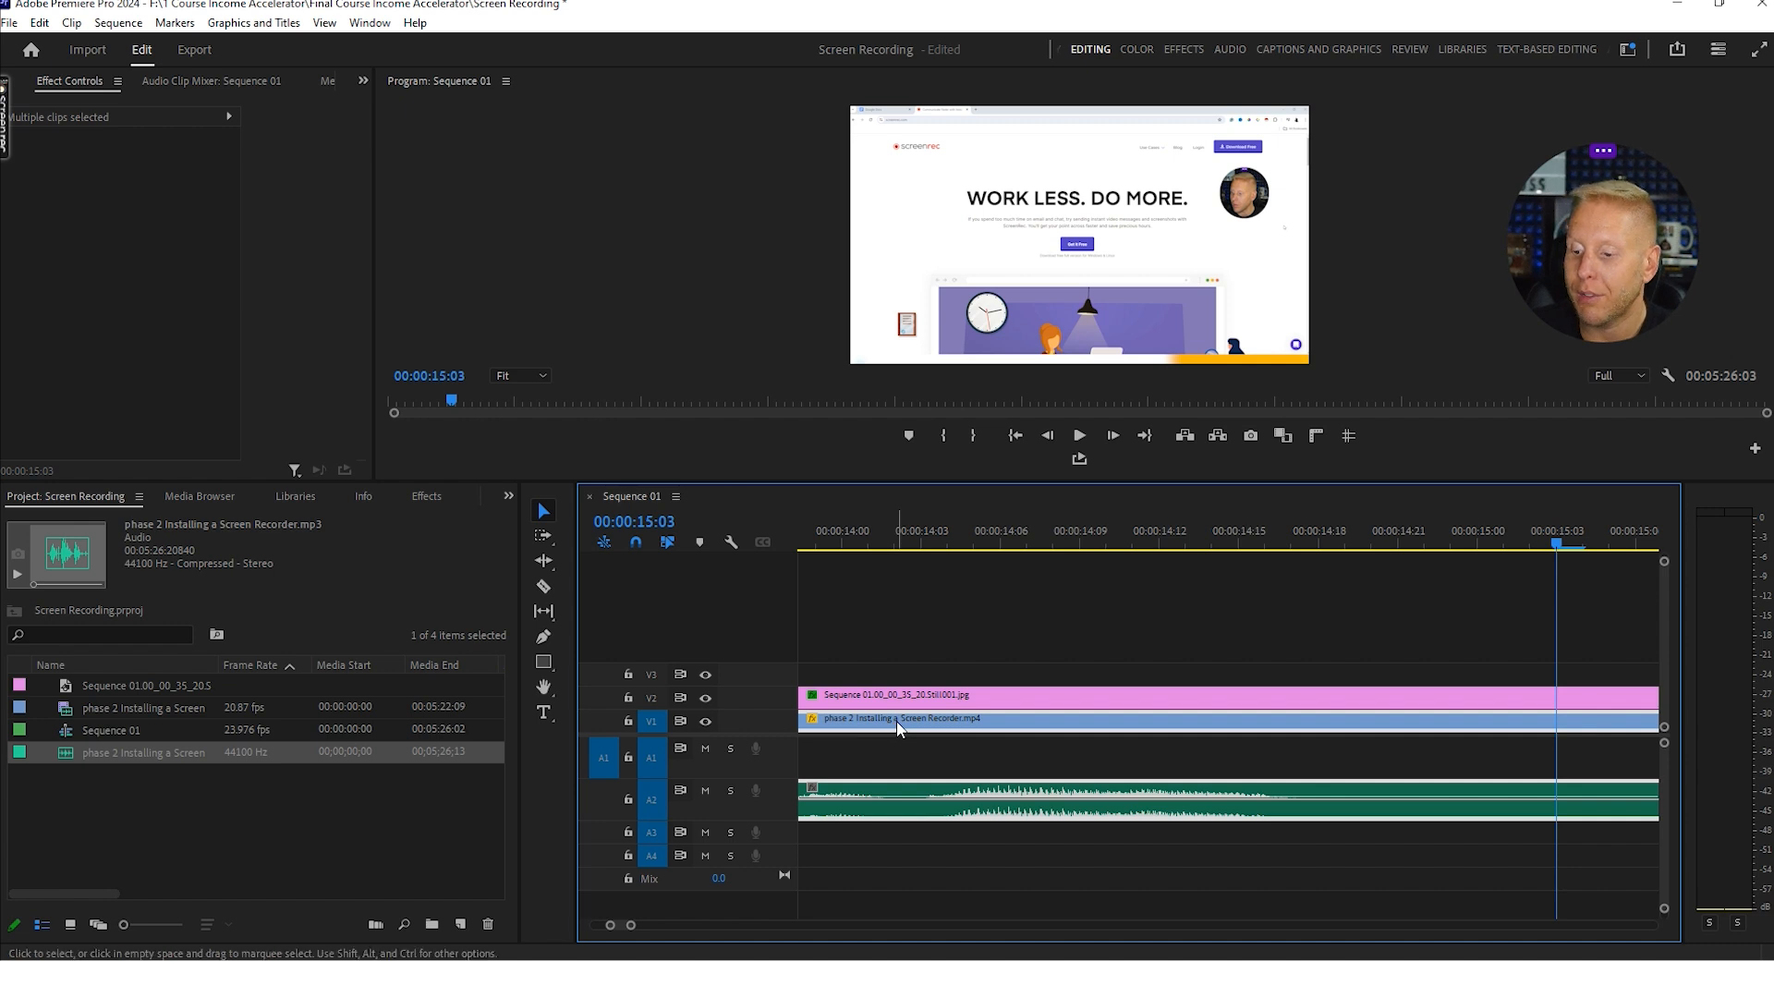
right_click(896, 720)
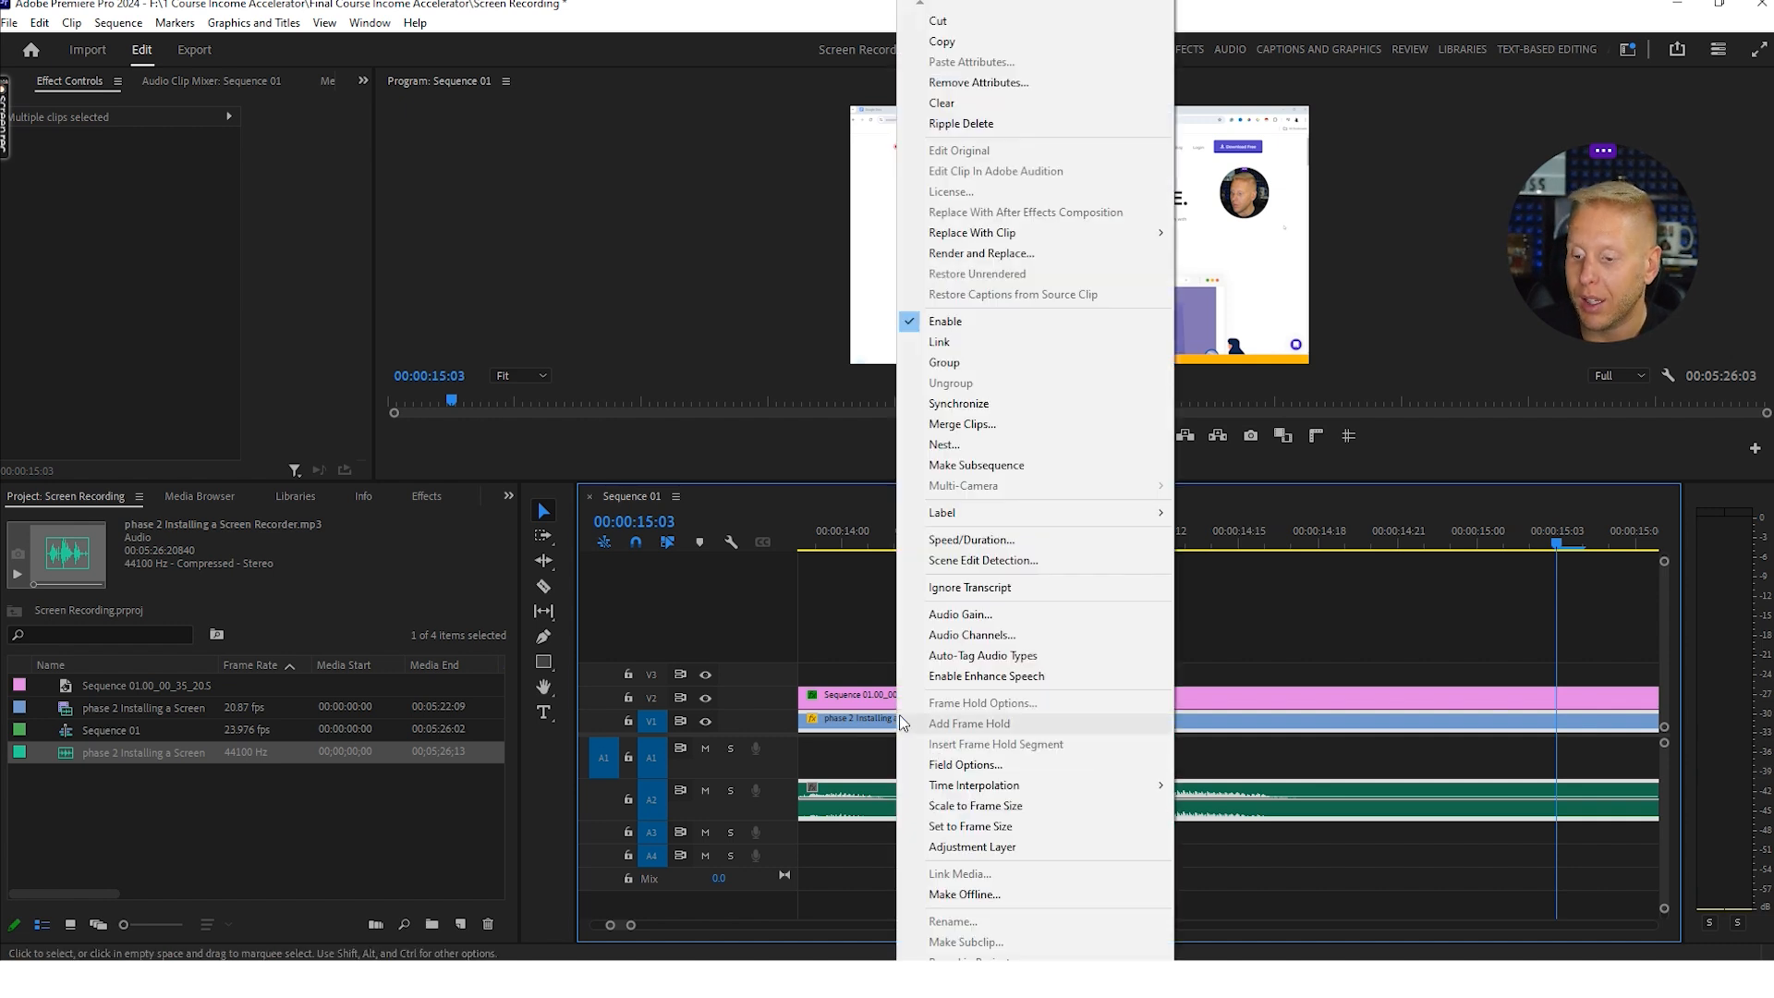
click(943, 342)
drag(900, 784, 896, 756)
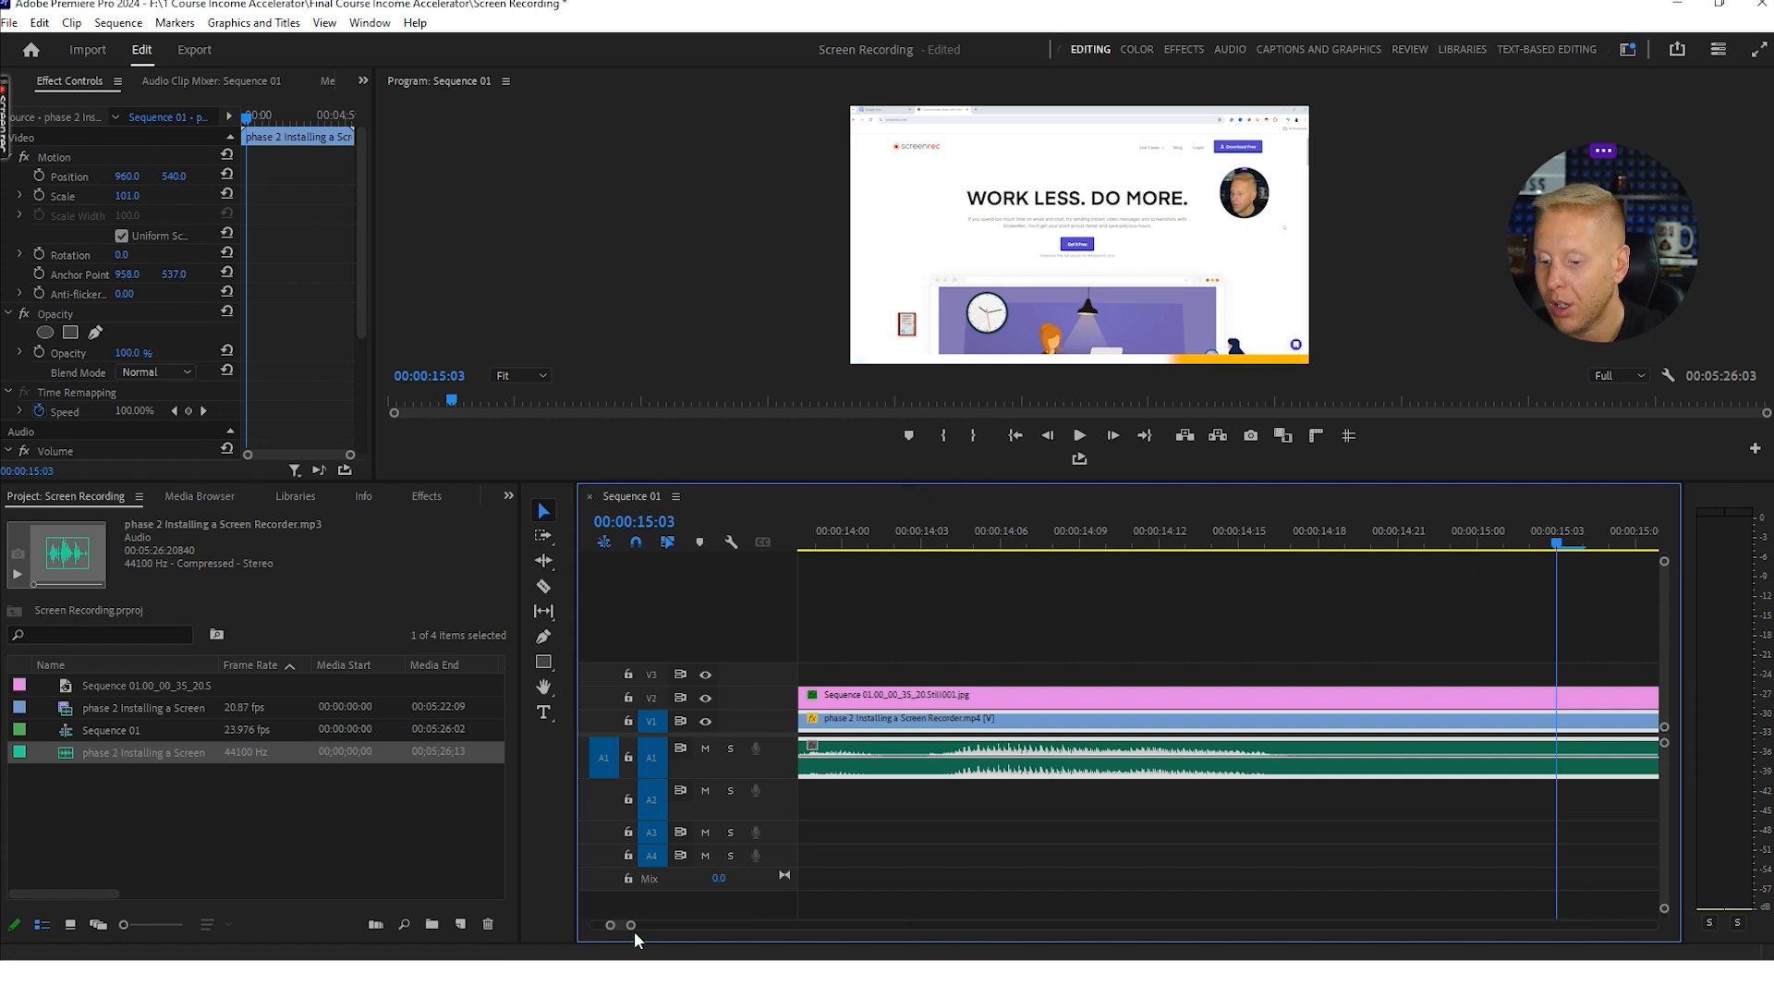
drag(632, 929, 902, 930)
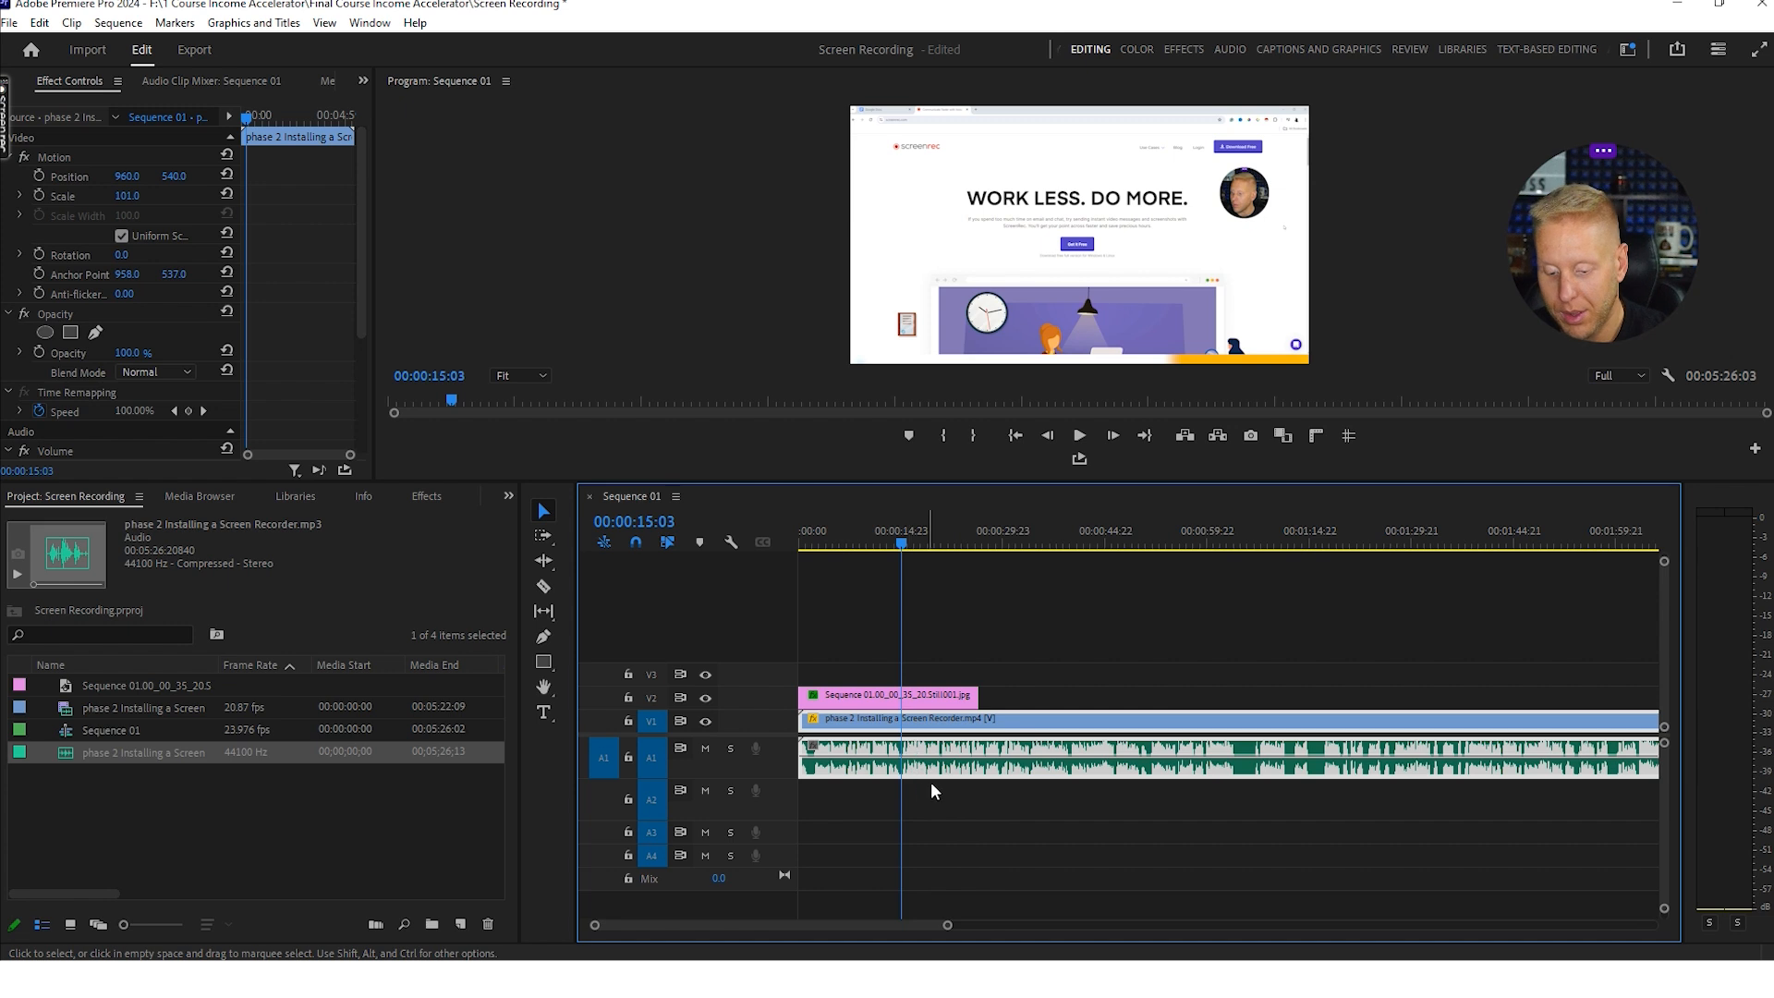
click(543, 586)
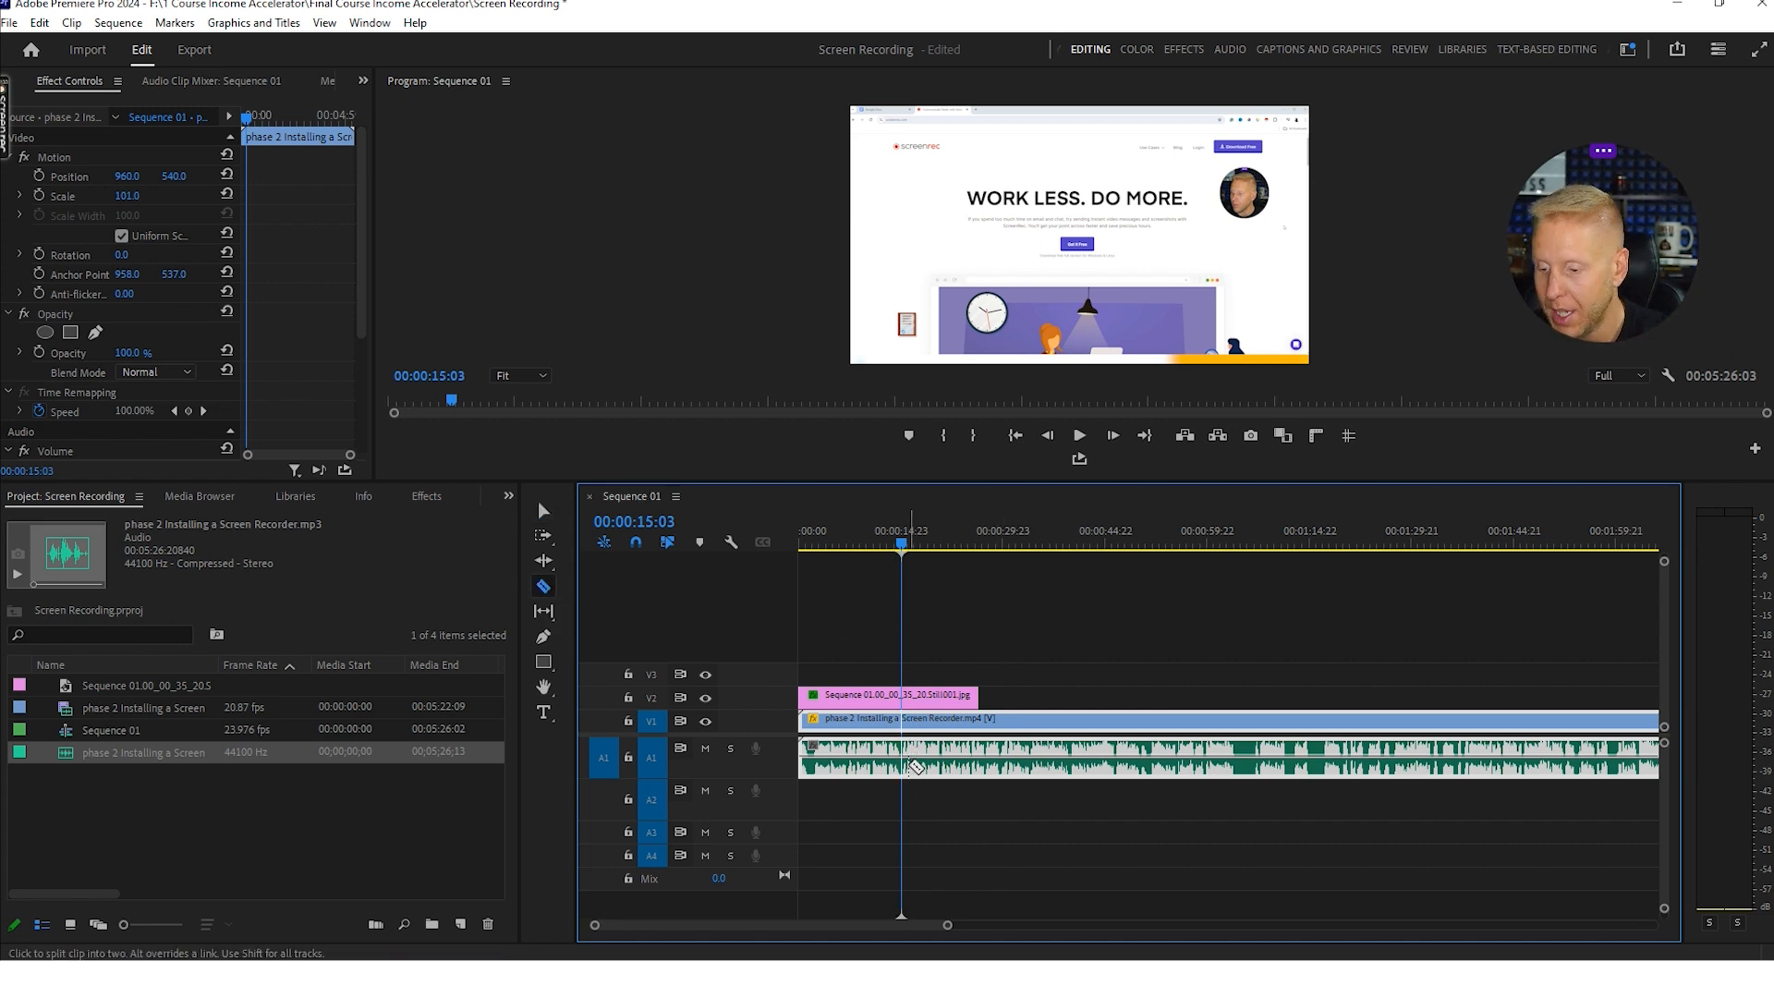
key(v)
drag(944, 931, 1290, 934)
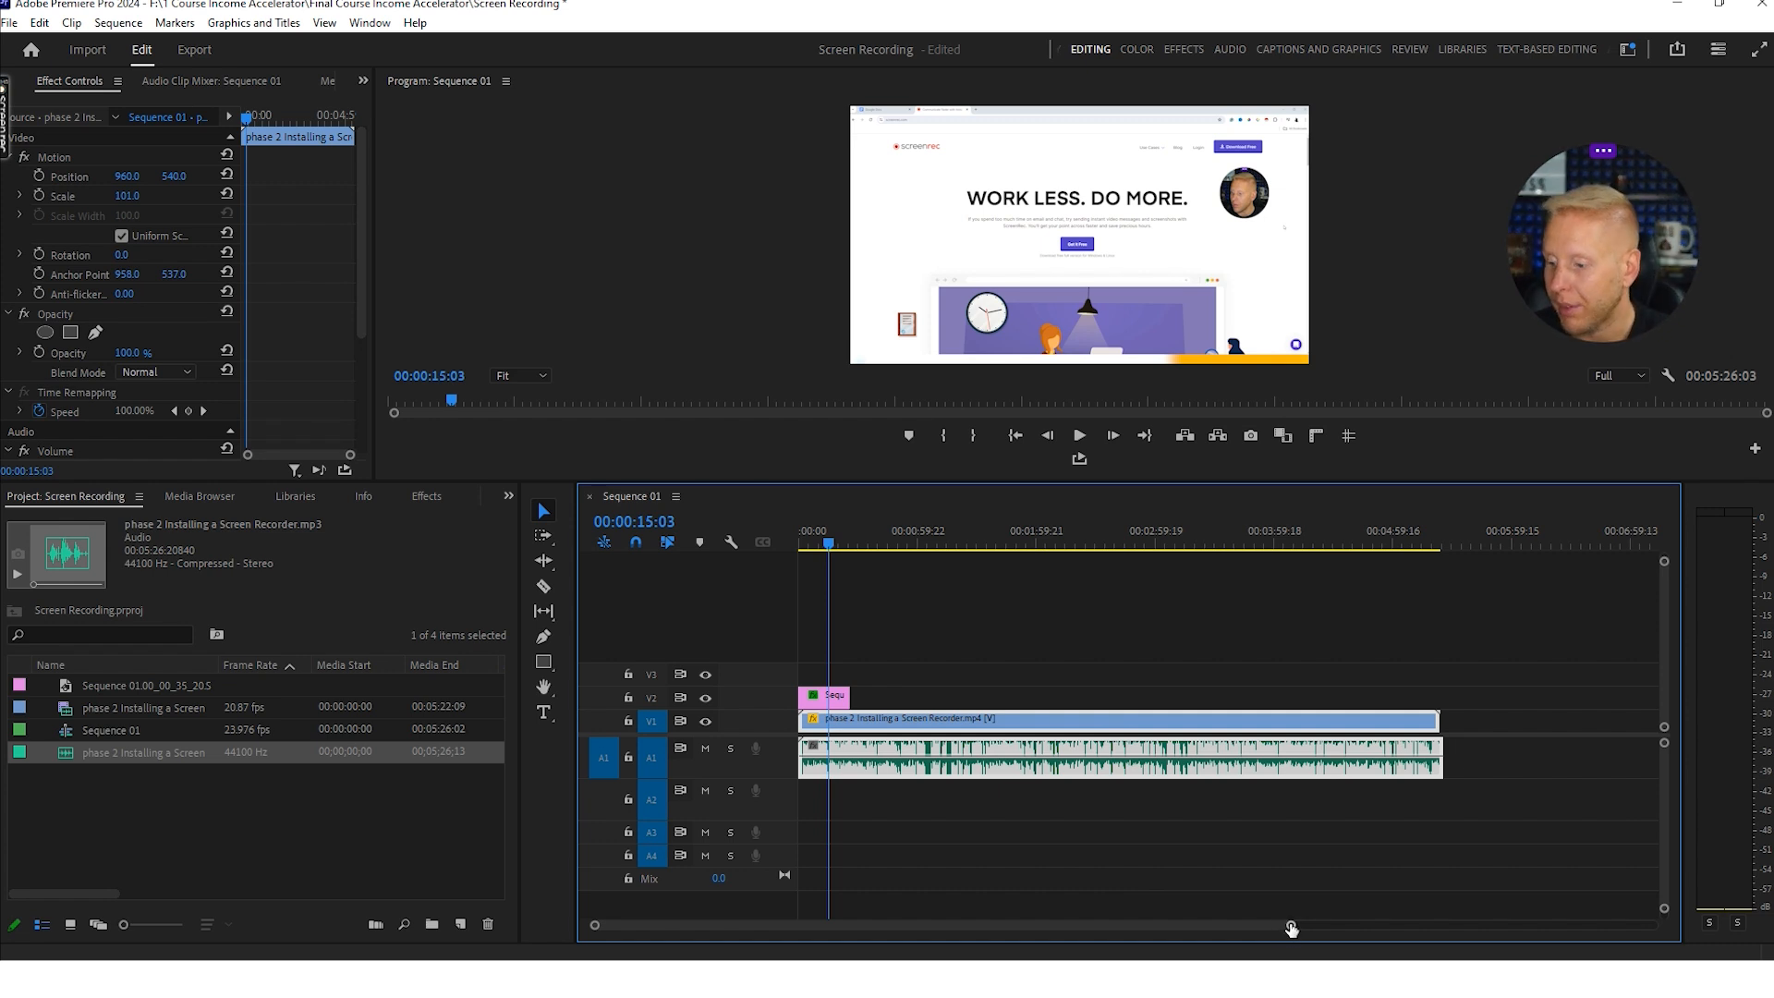
drag(1290, 925, 1170, 922)
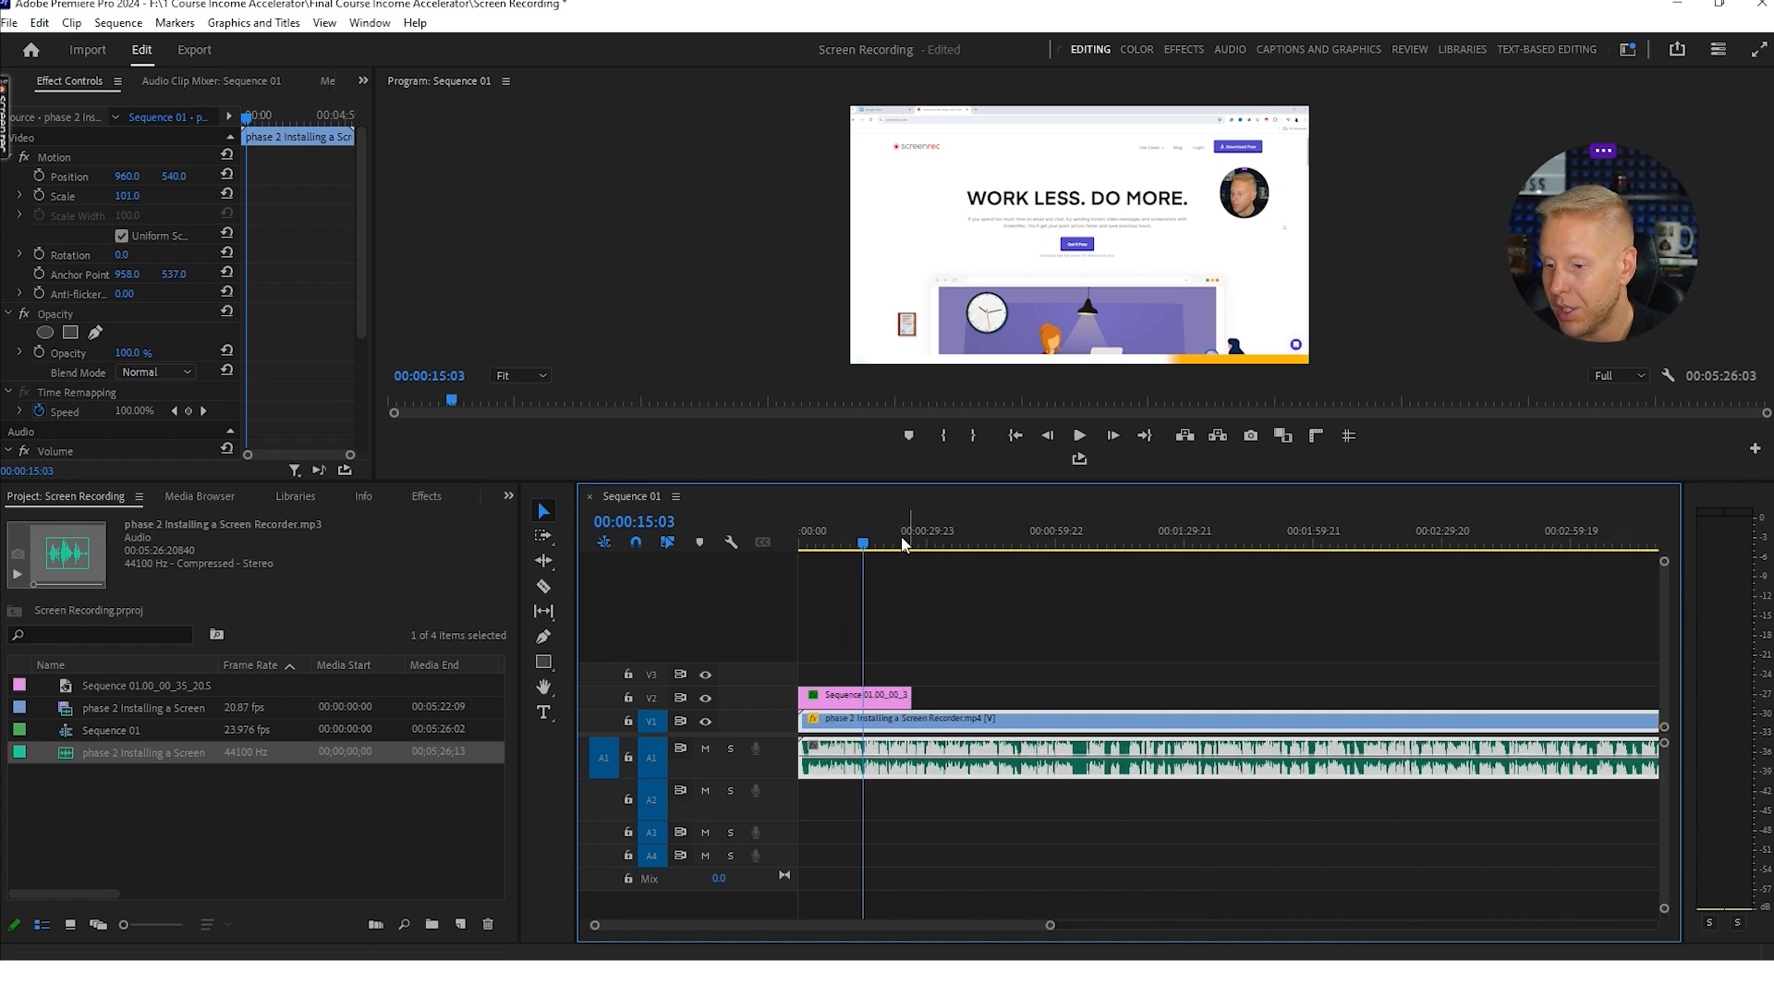
- Play the sequence's opening, split the screen recording and its linked audio about 2 seconds in, and delete the opening part
key(Home)
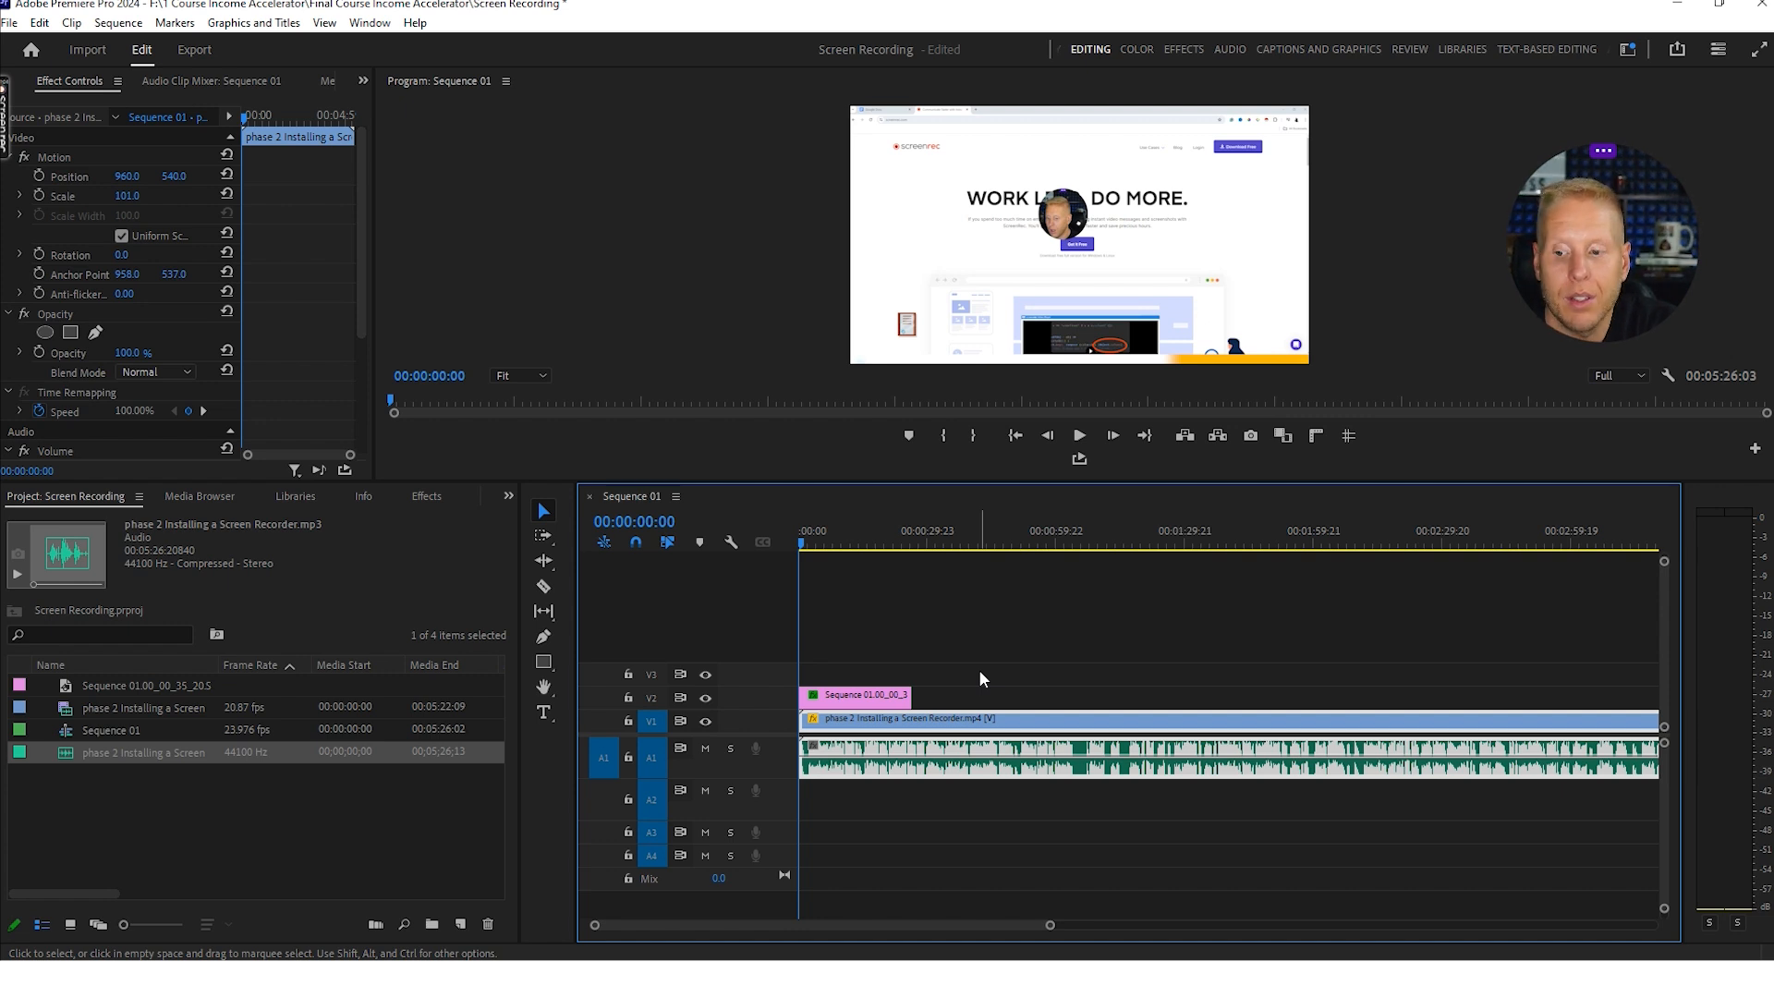
key(space)
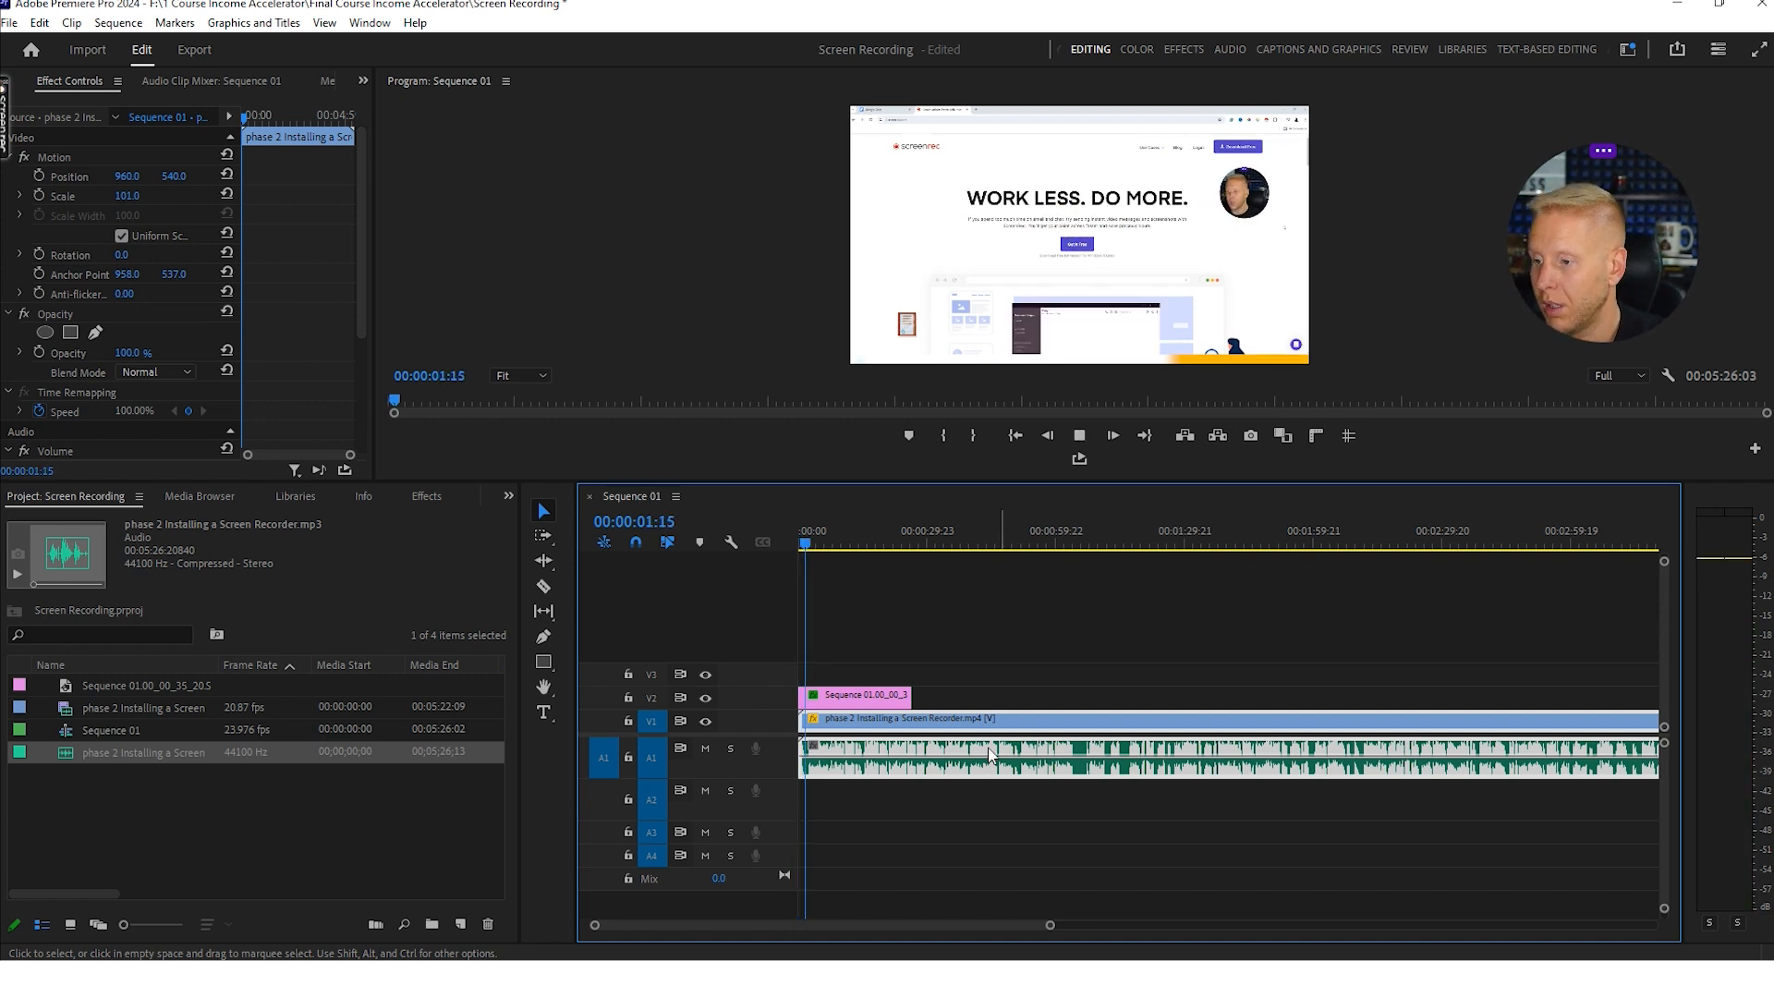
drag(1051, 924, 882, 927)
key(space)
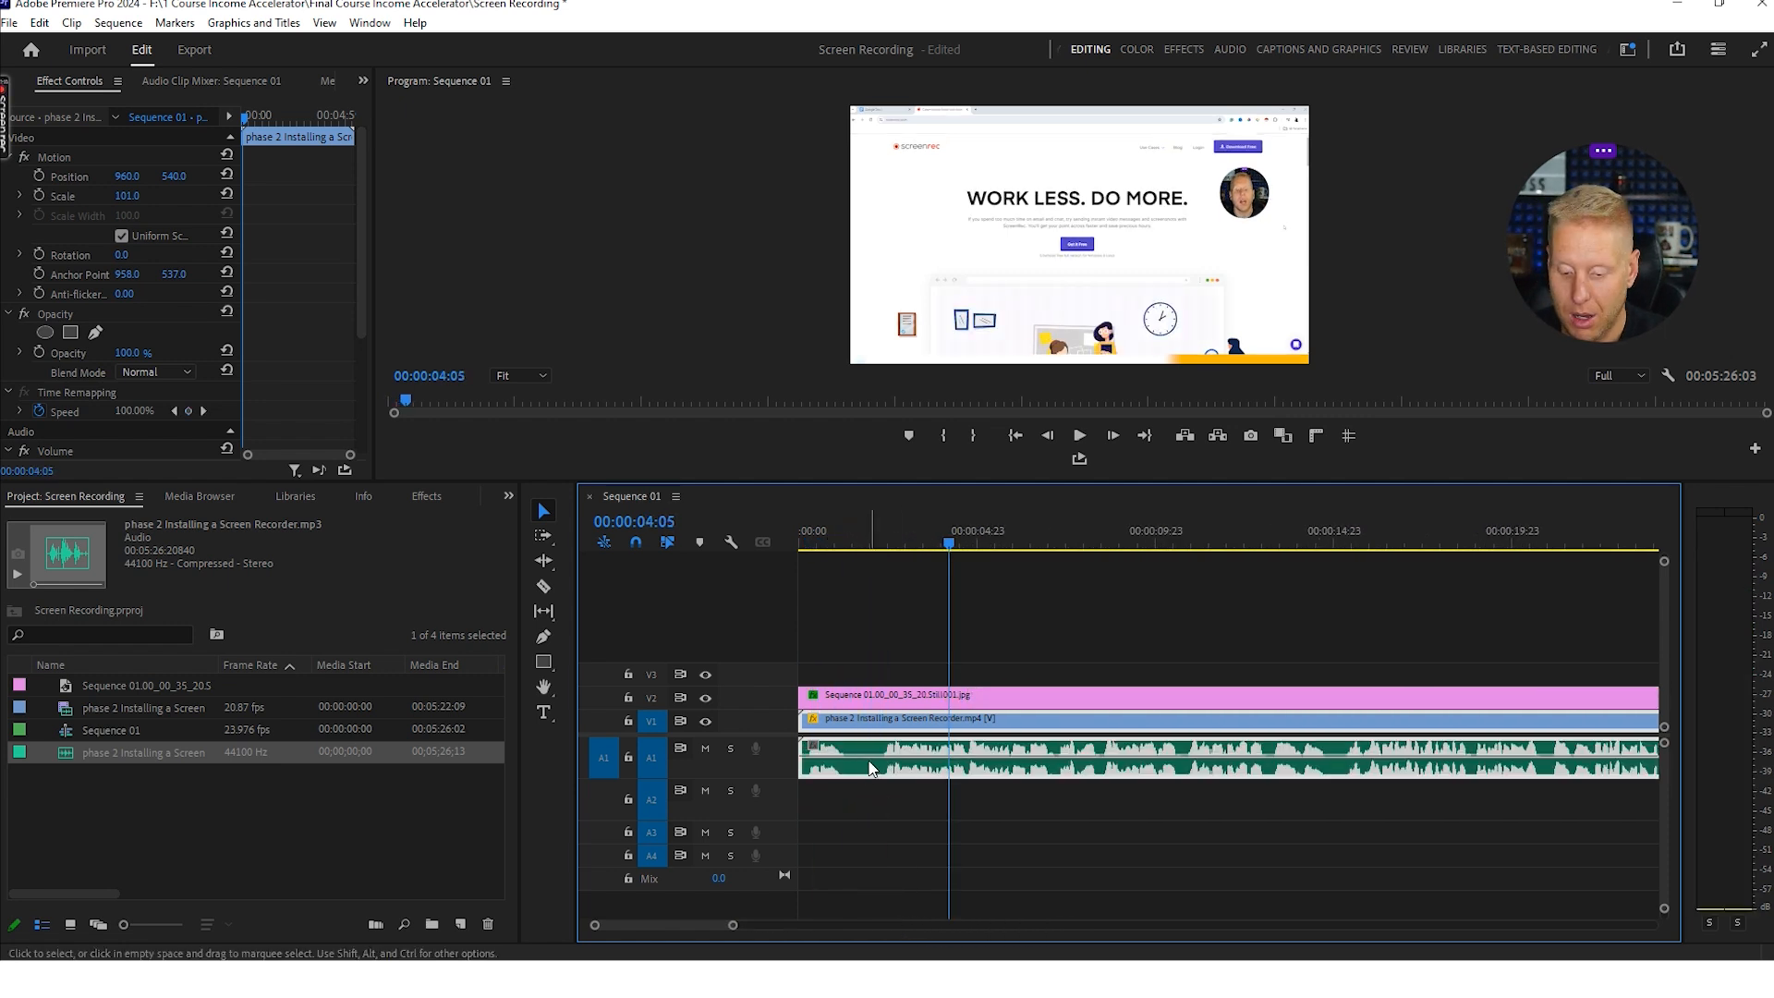
key(c)
click(882, 771)
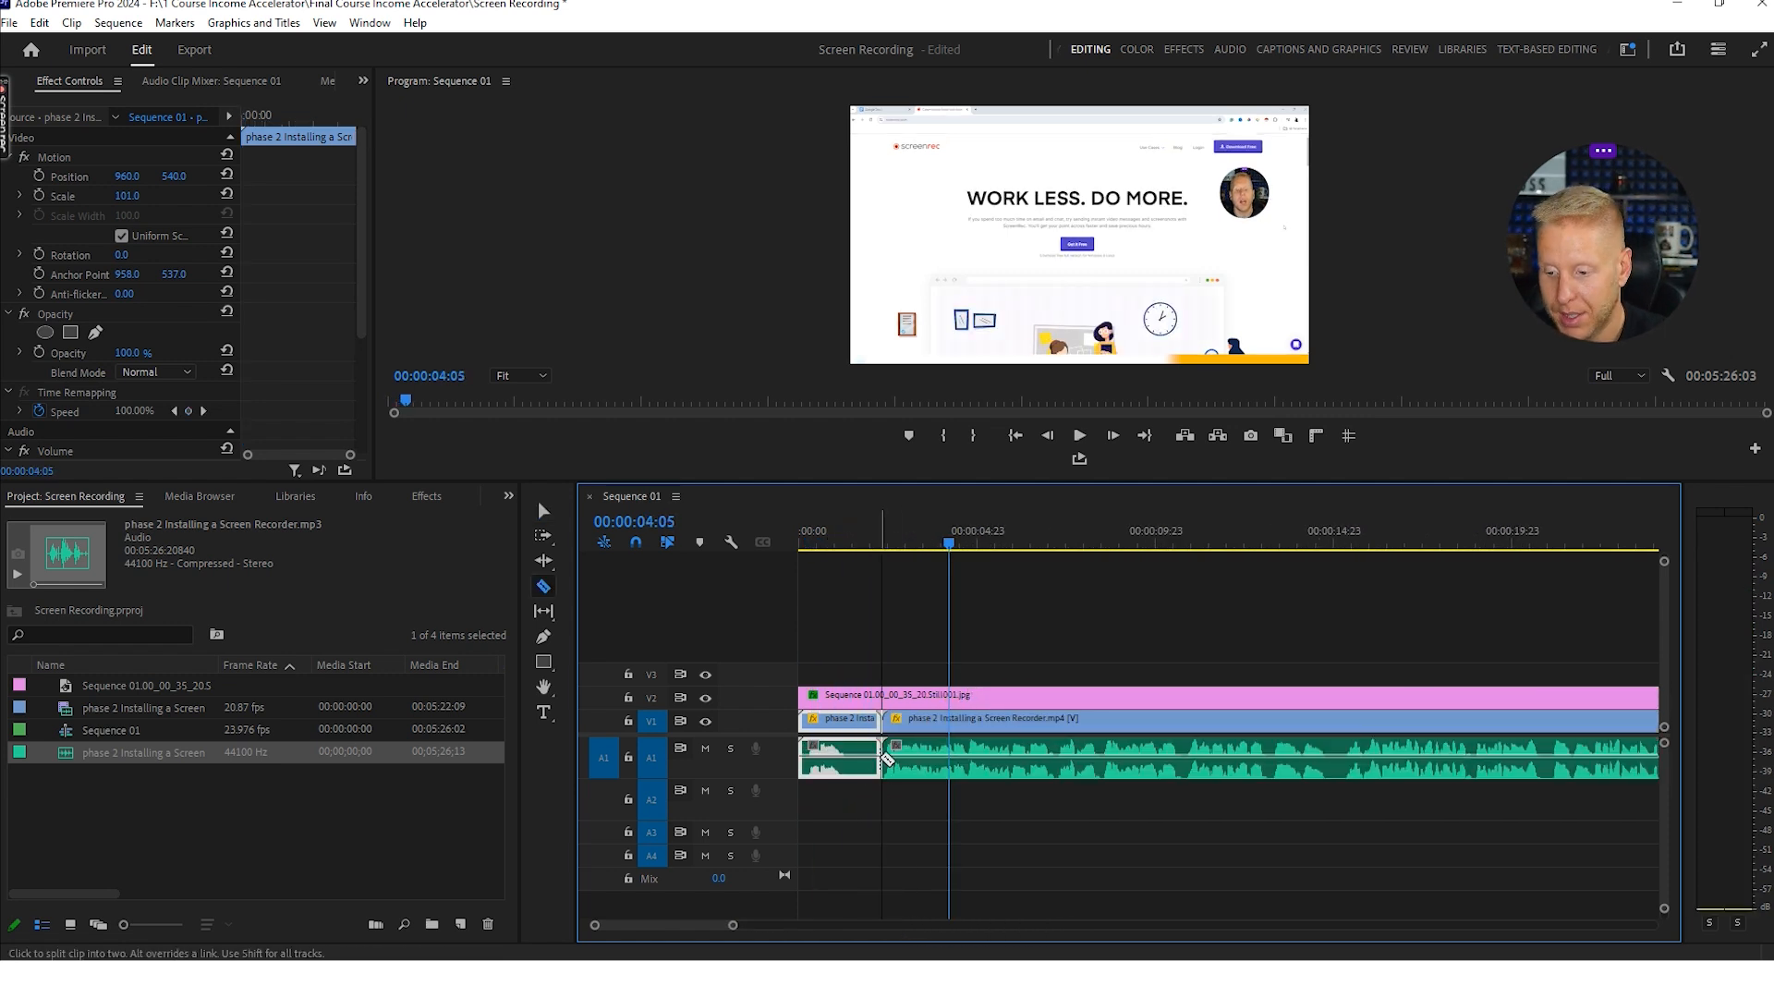
key(v)
click(863, 755)
key(Delete)
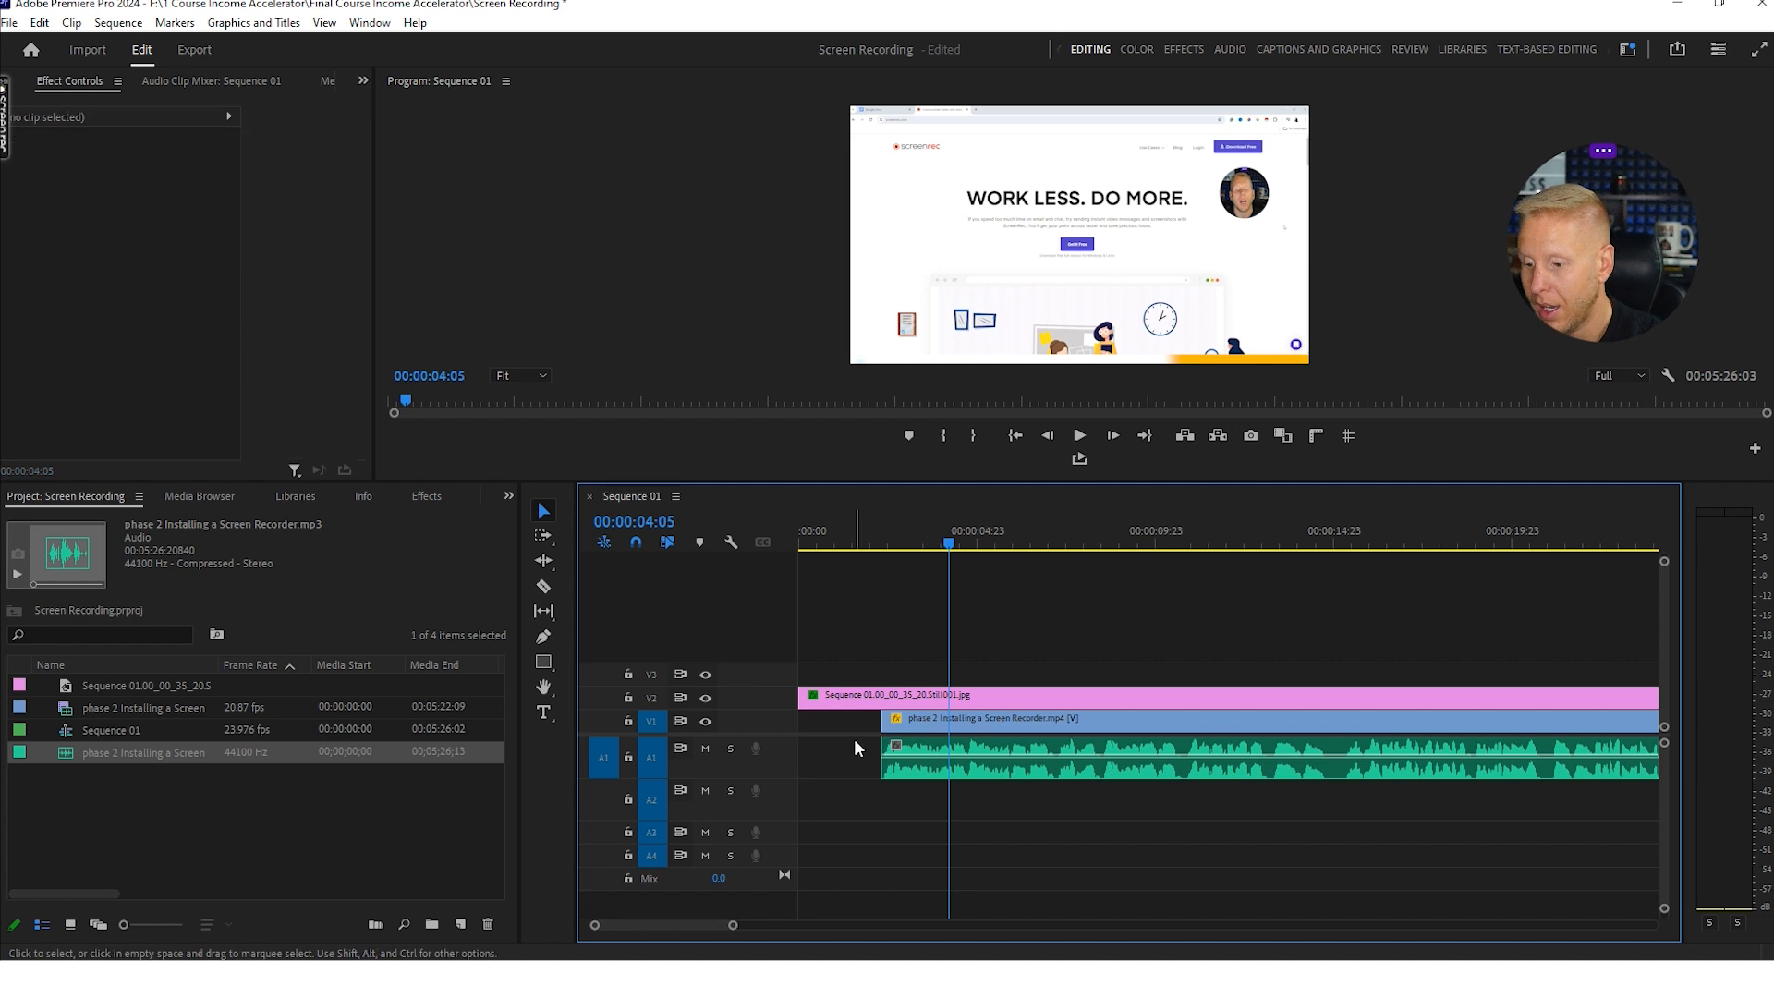
- Trim the end of the still image on V2 so that it lasts about 10 seconds
click(864, 695)
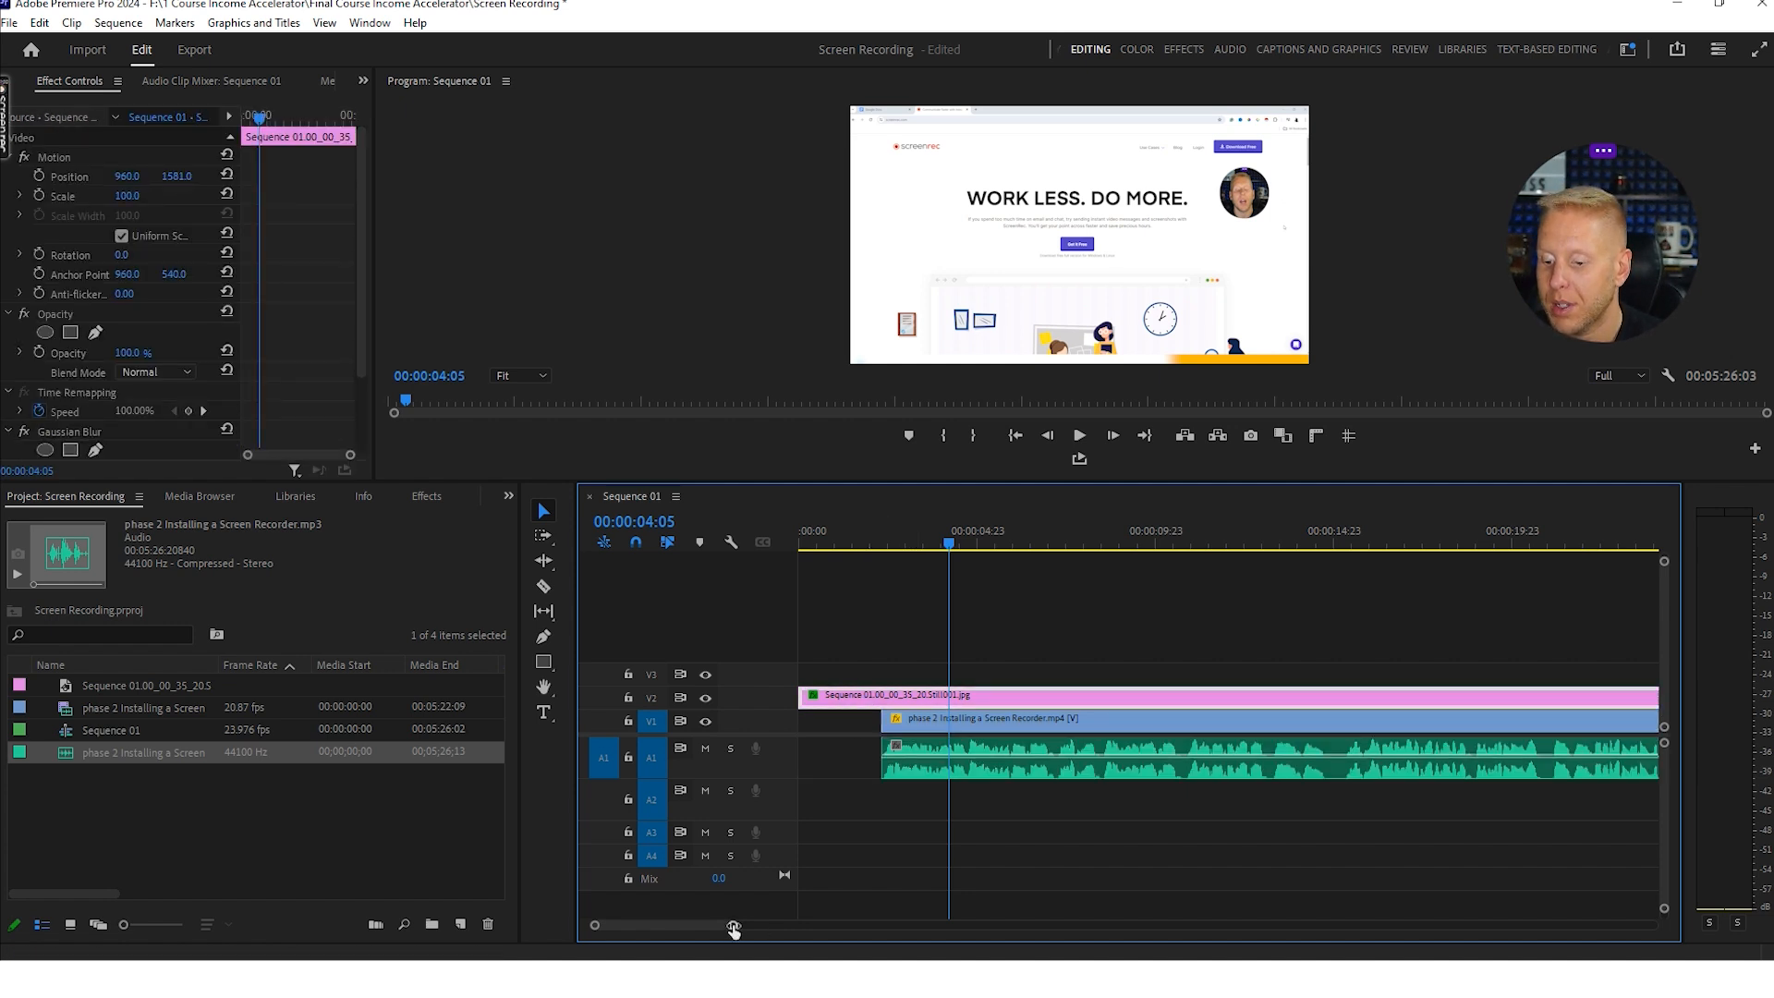
drag(732, 929, 829, 925)
drag(1173, 694, 934, 695)
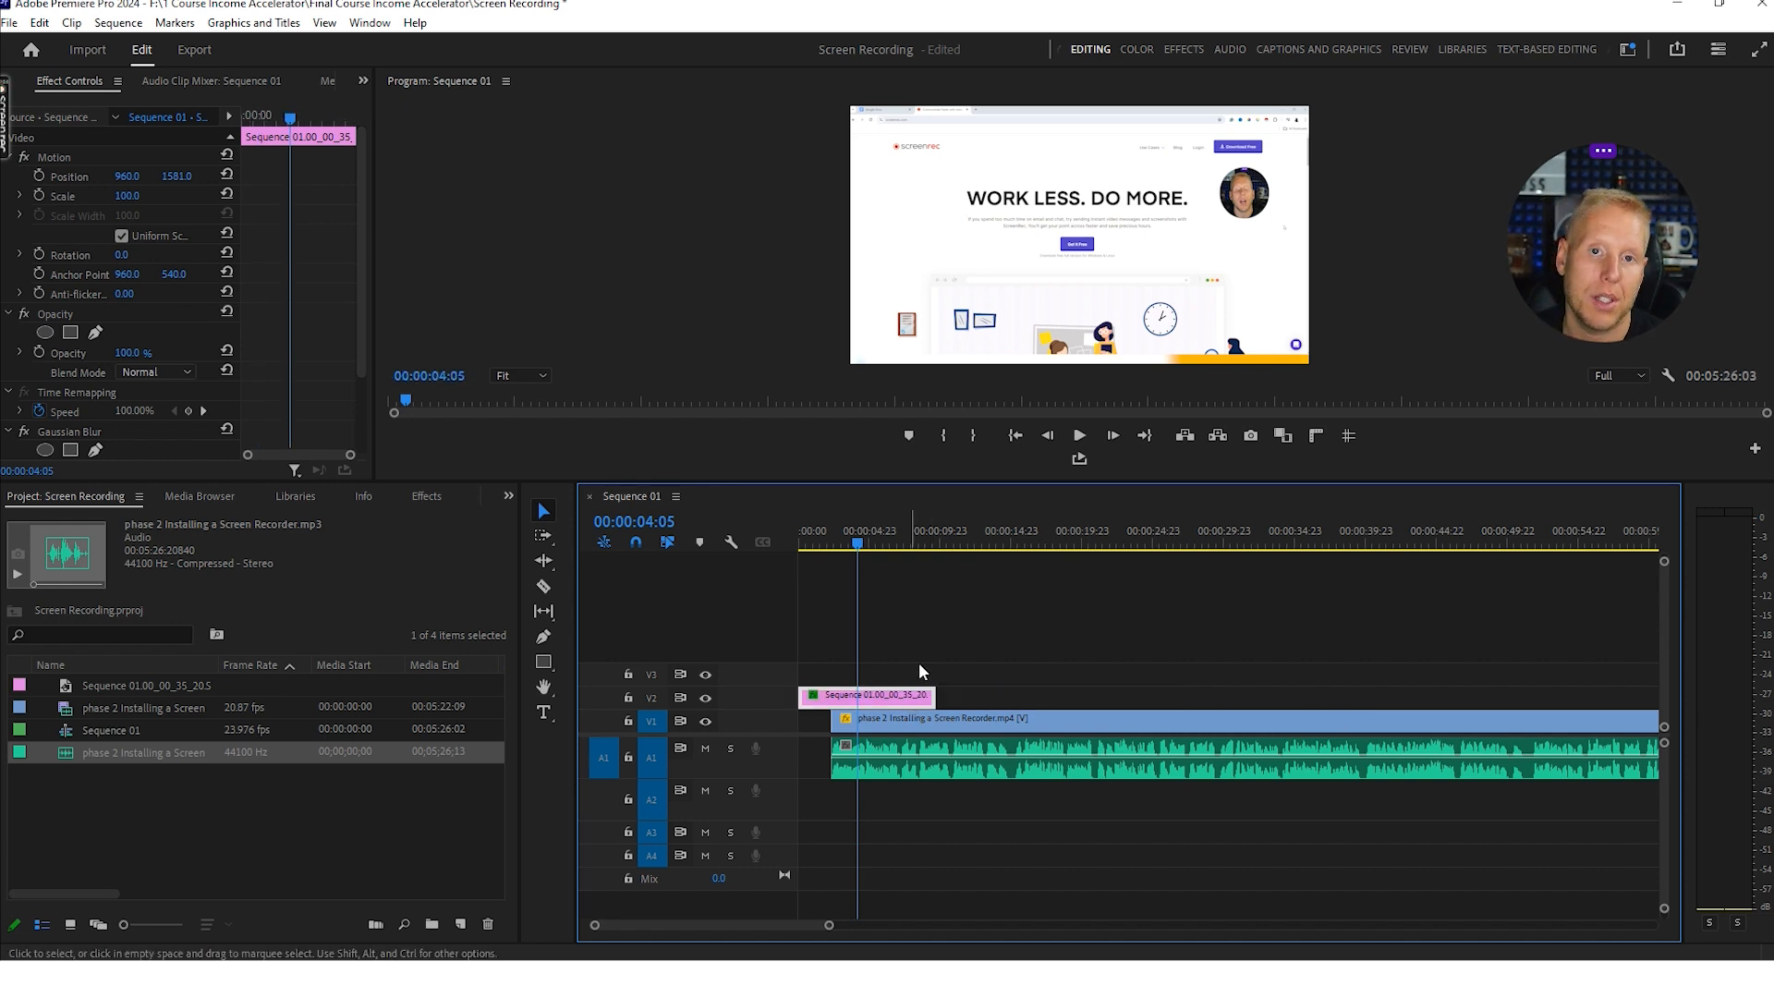
- Ripple delete the empty gap before the screen recording on V1
click(811, 727)
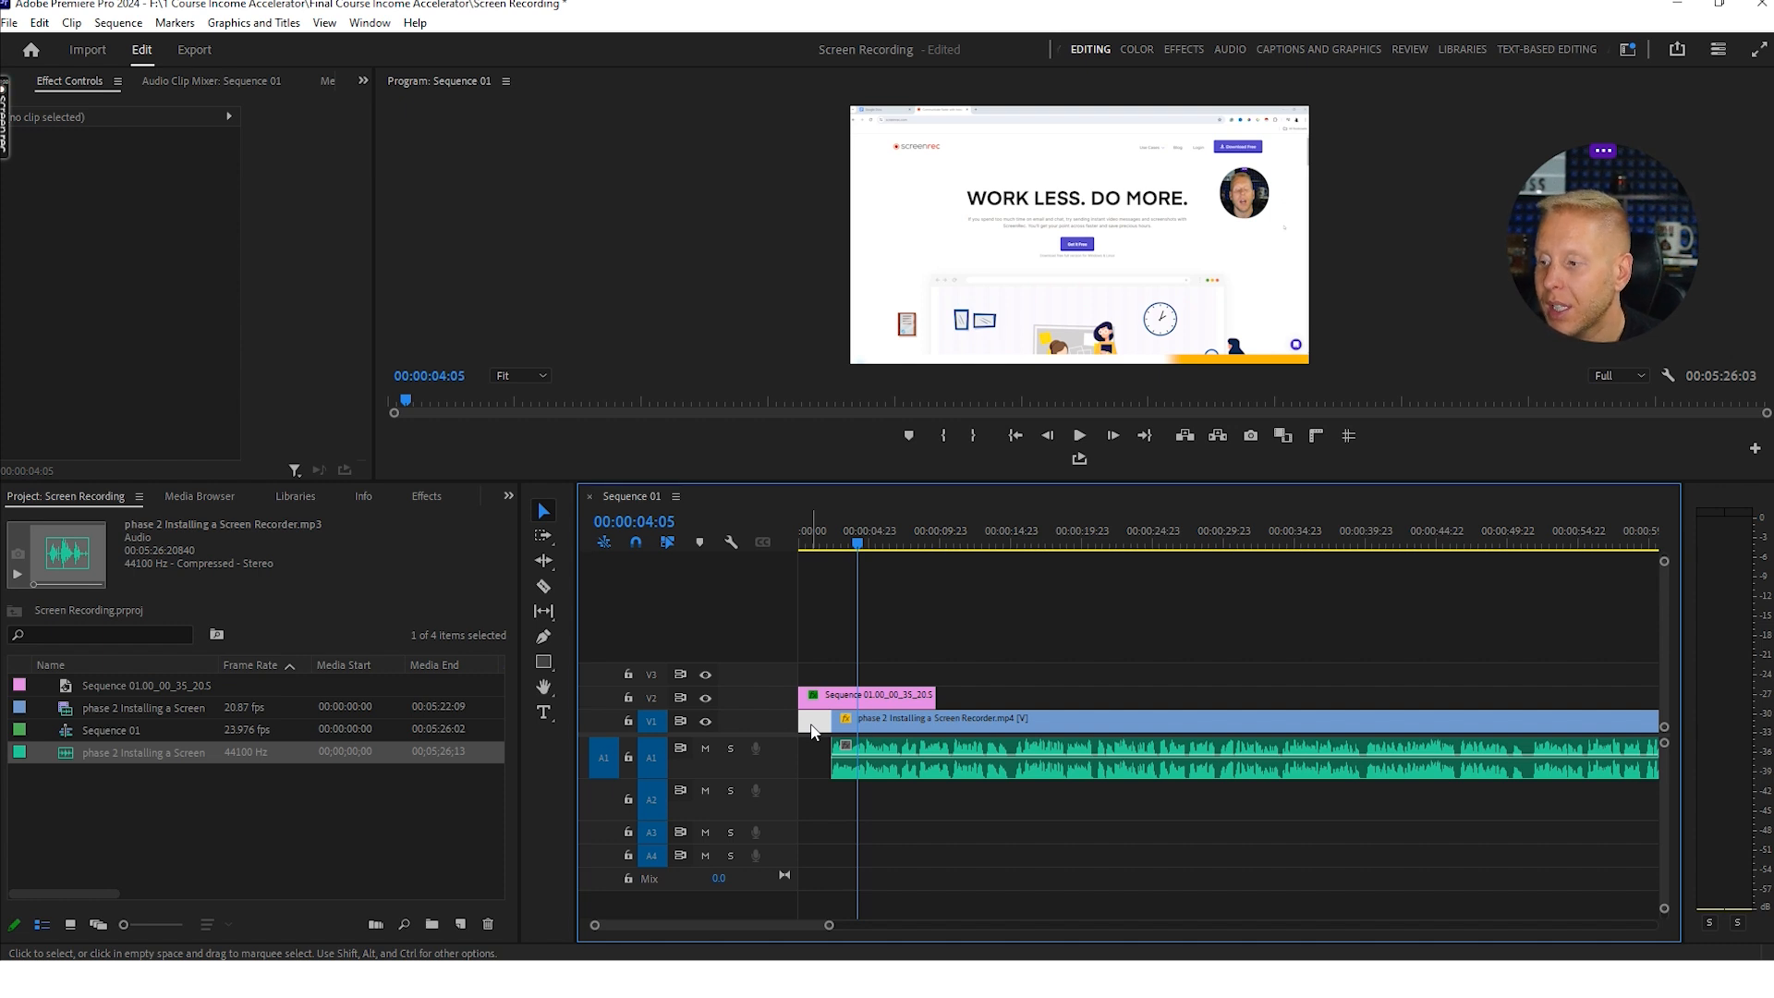
right_click(811, 730)
click(836, 750)
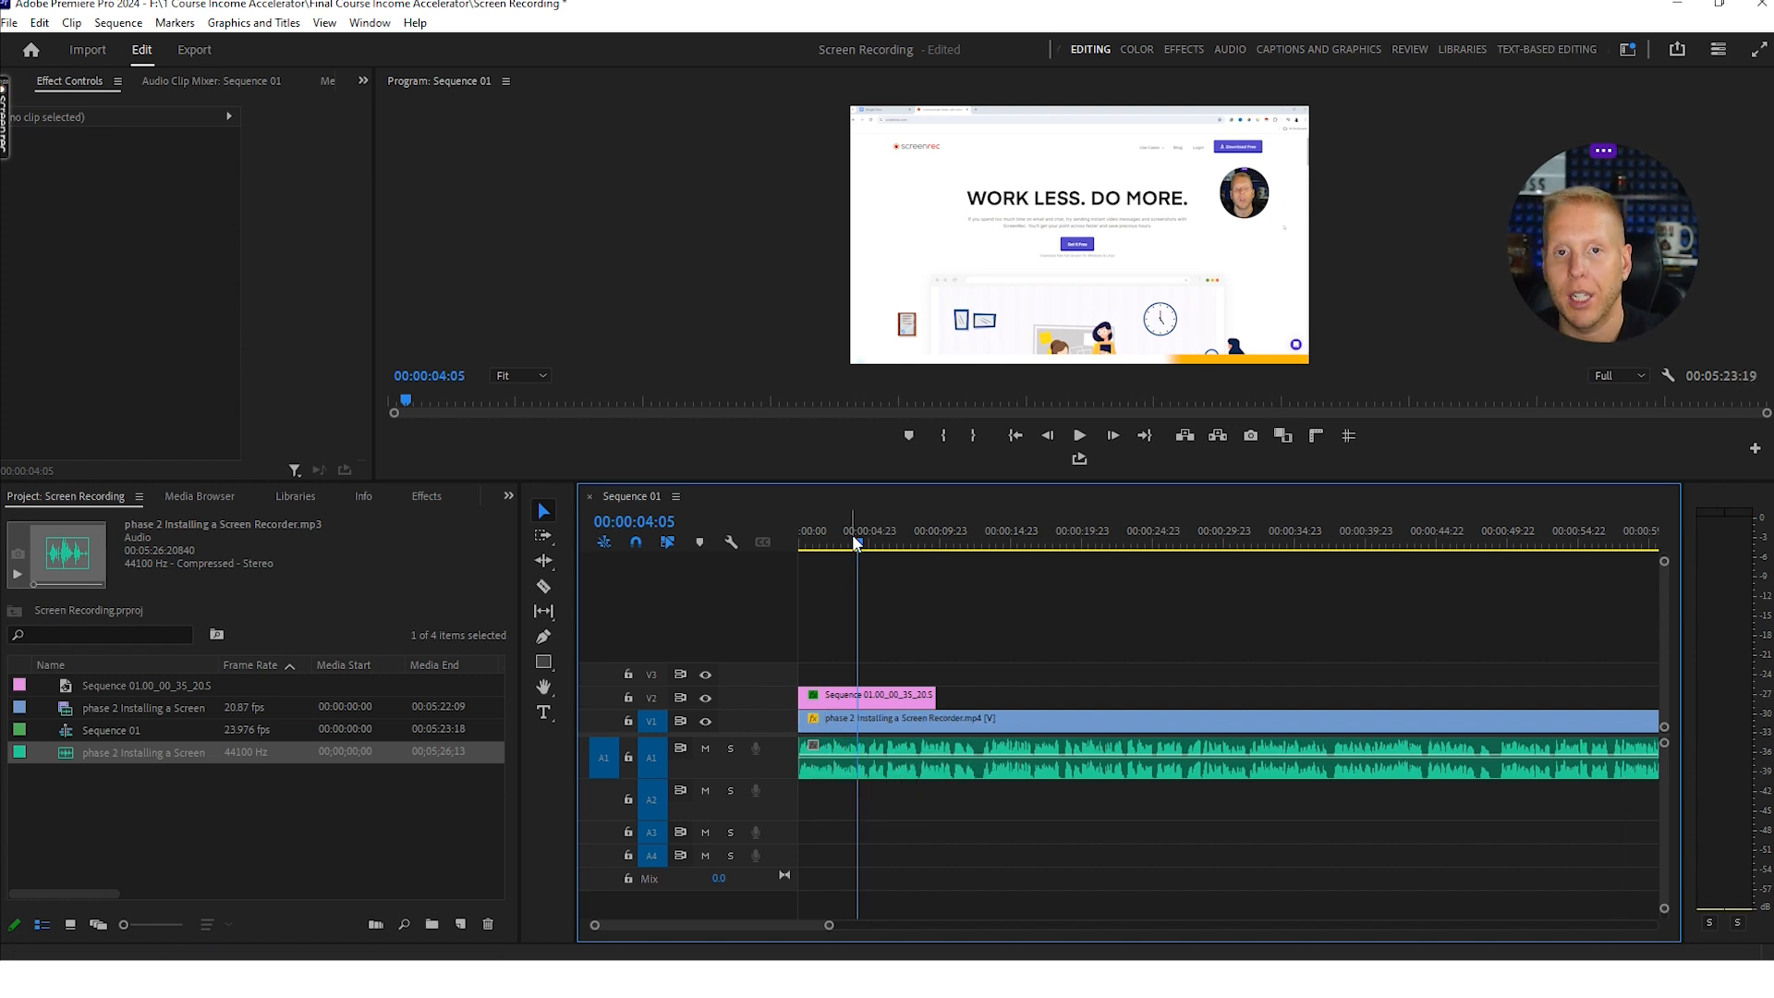
- Play the trimmed opening from the start of the sequence
drag(860, 543, 803, 545)
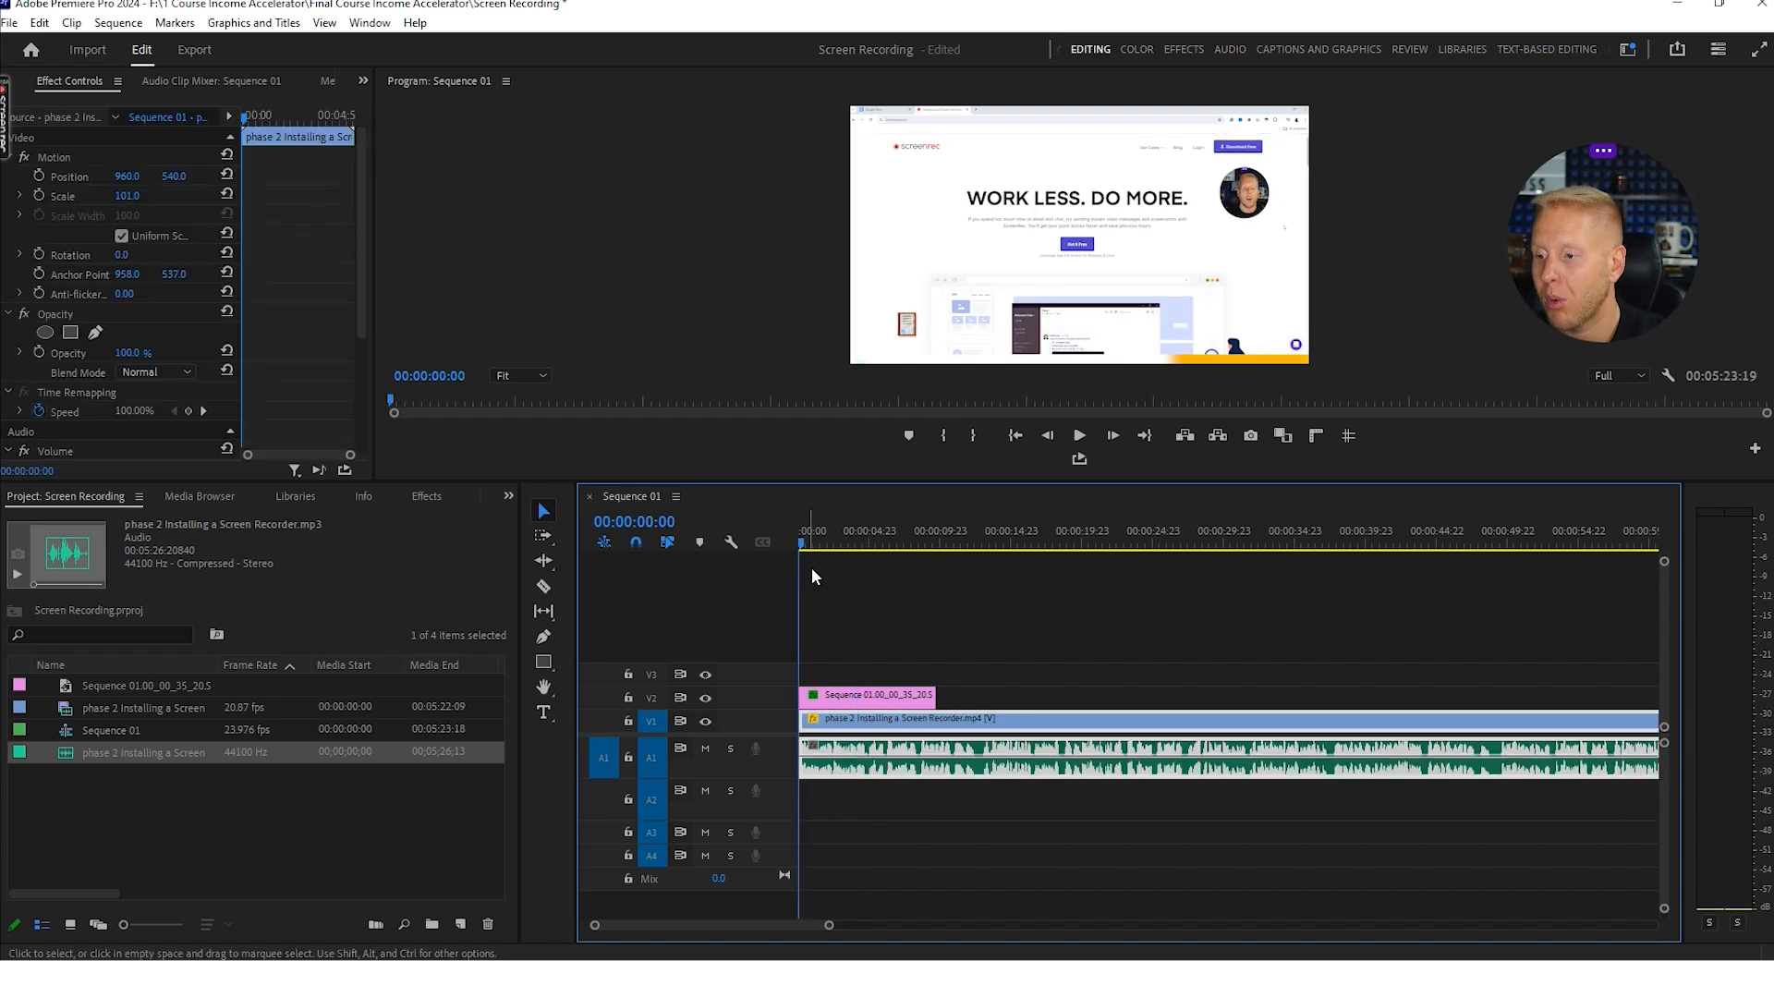
key(space)
key(space)
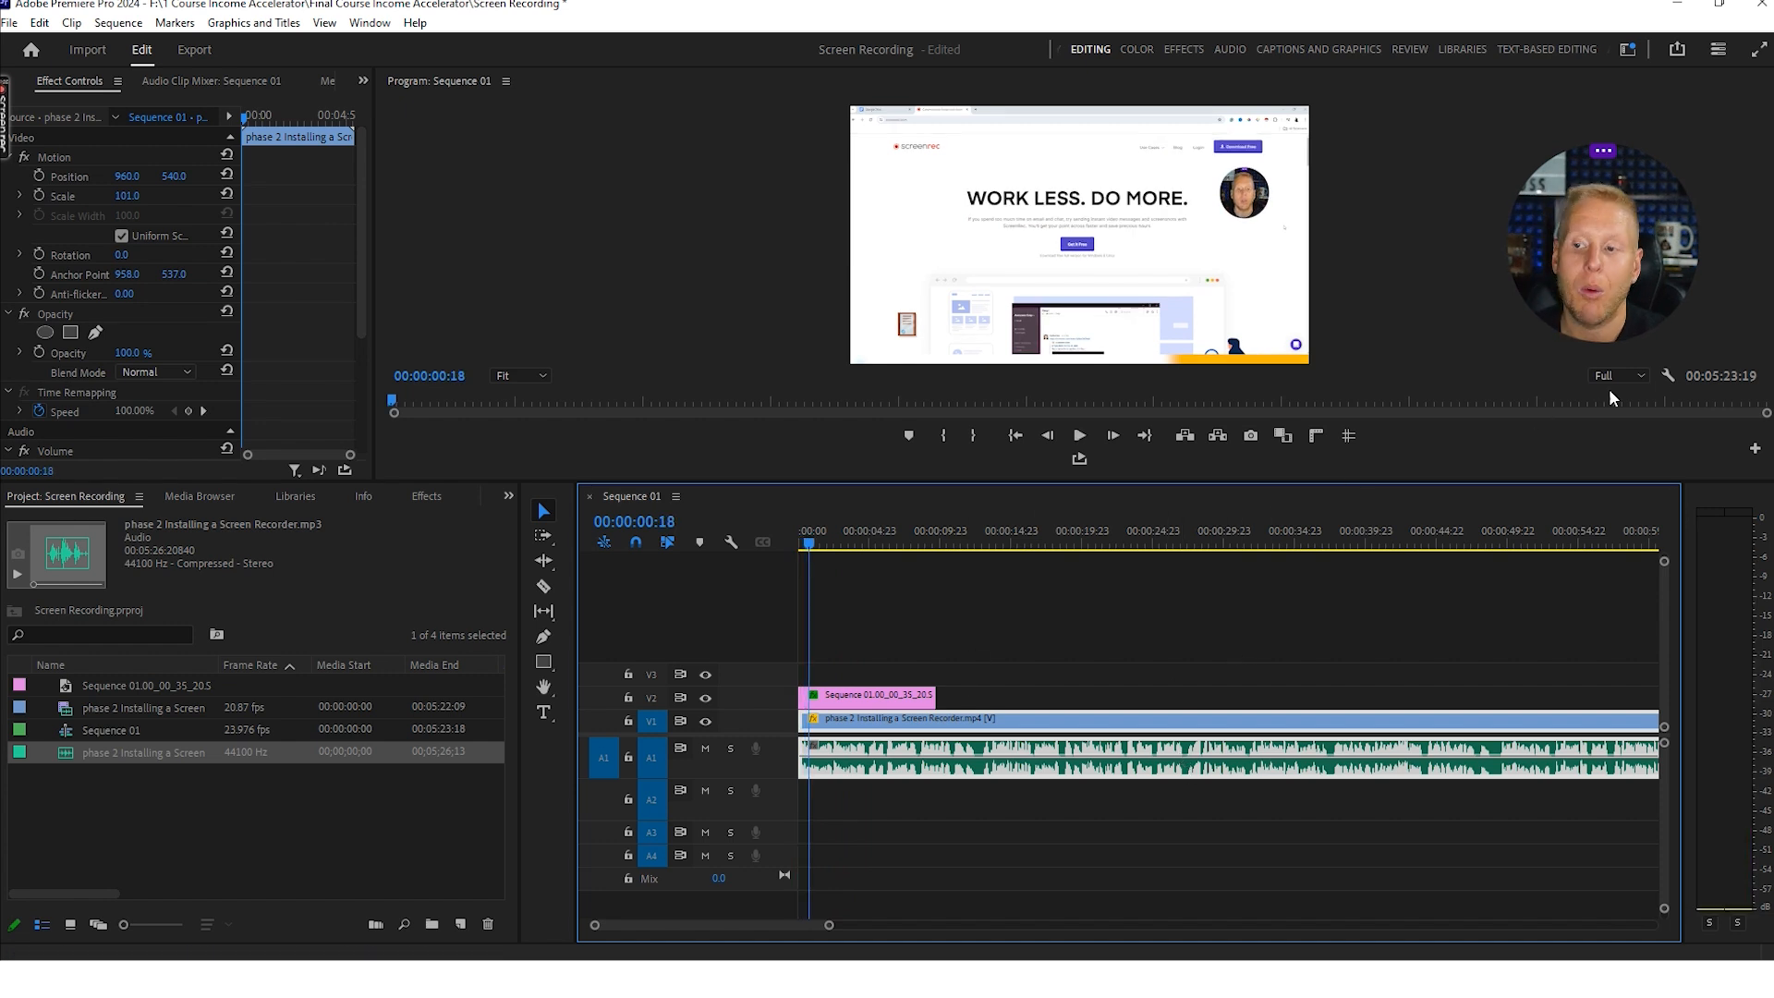
- Switch to the Effects workspace and clear the "blur" search from the effects list
drag(1640, 199, 1286, 146)
click(1180, 52)
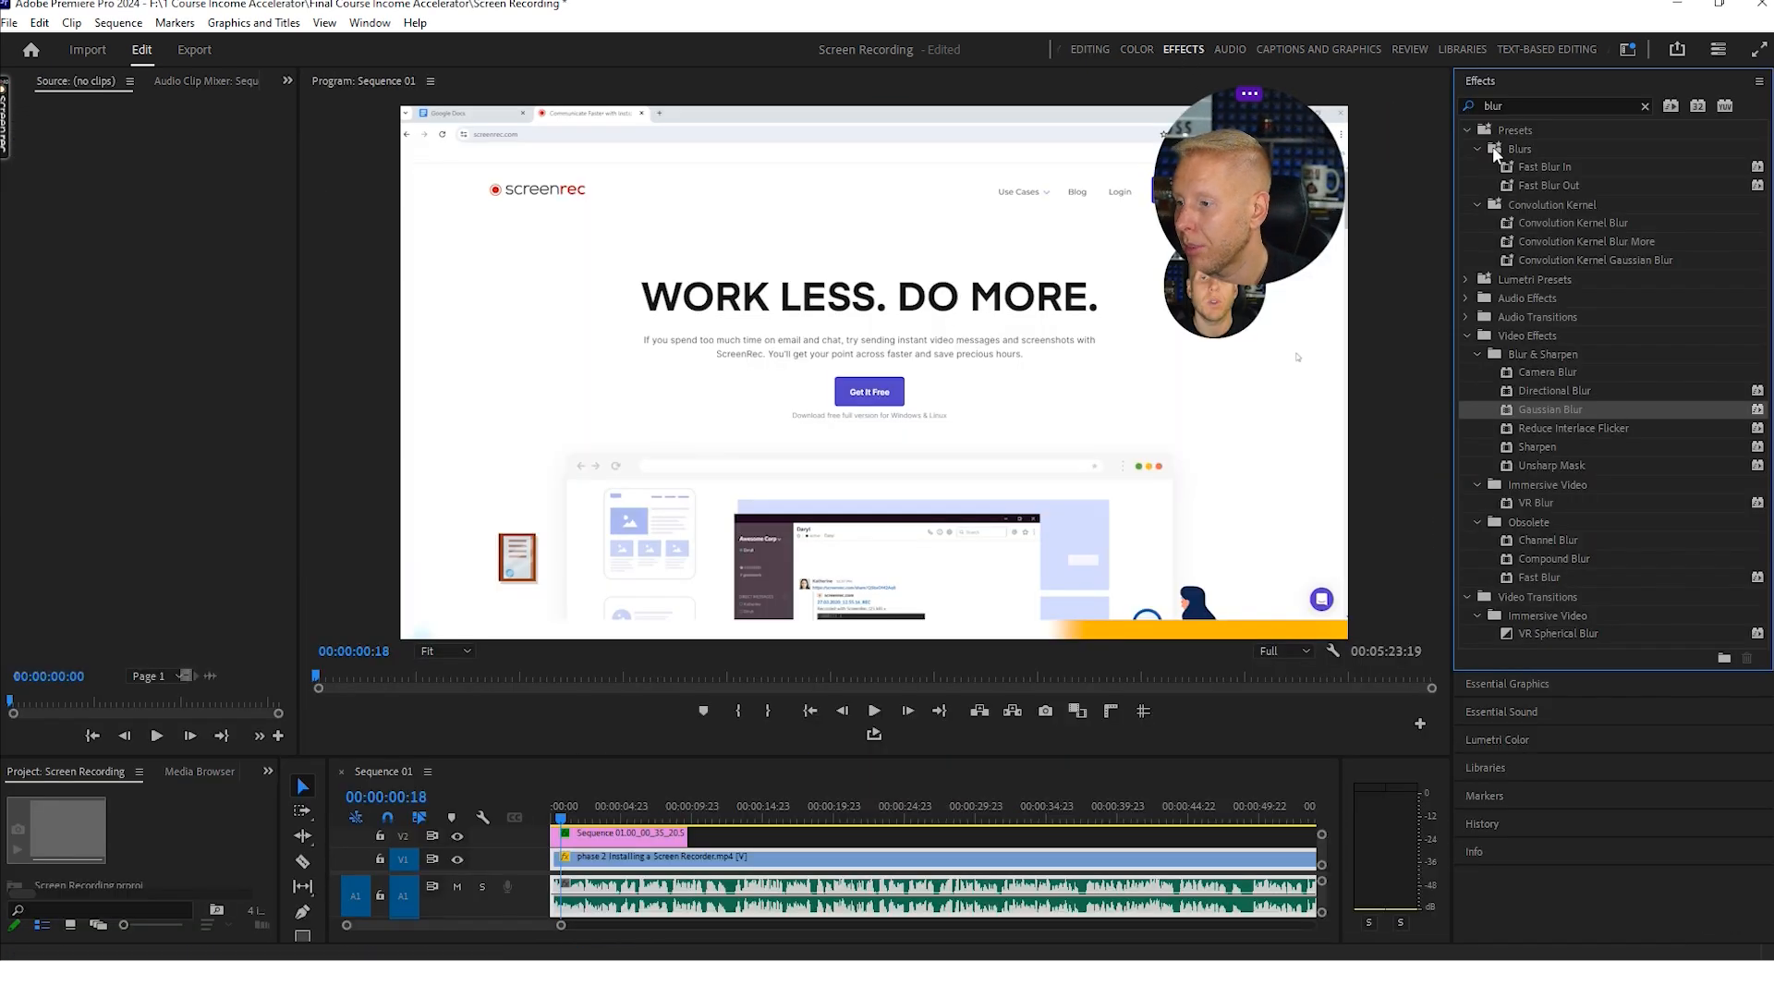
click(1518, 104)
key(BackSpace)
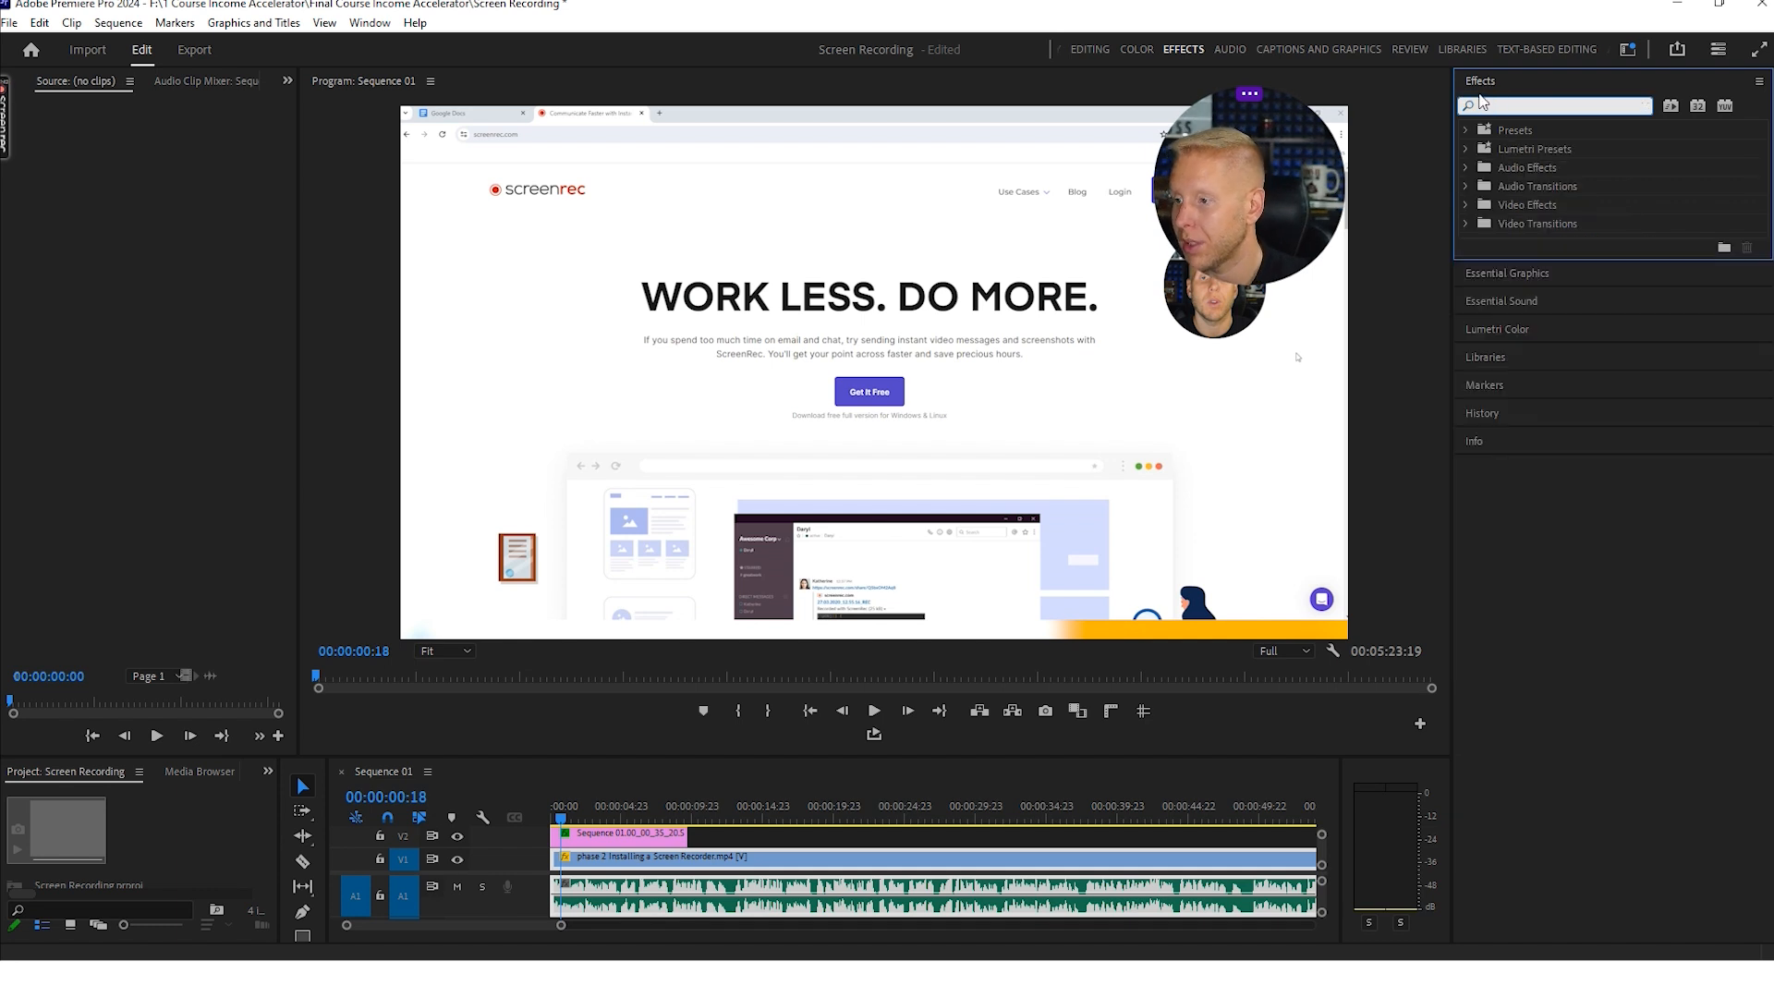
- Apply a Film Dissolve to the start of the screen recording on V1 and to the start of the still image on V2
click(1466, 186)
click(1475, 205)
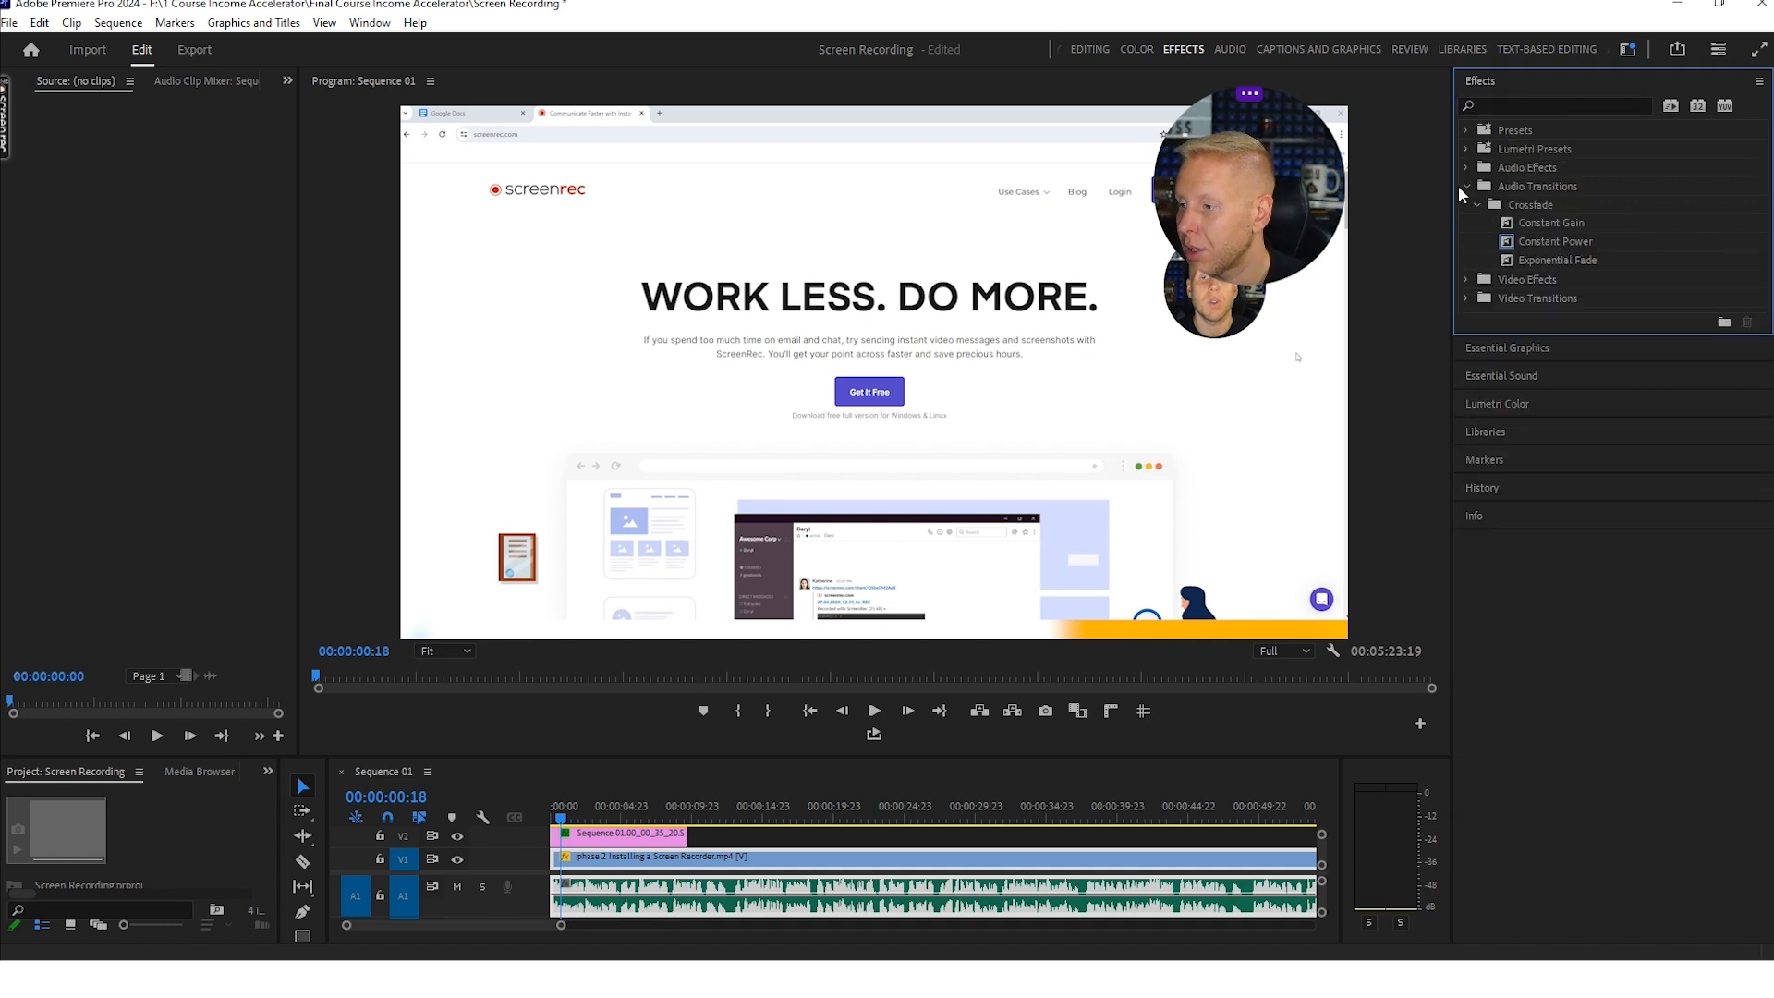
click(1466, 186)
click(1467, 203)
click(1467, 204)
click(1467, 223)
click(1475, 242)
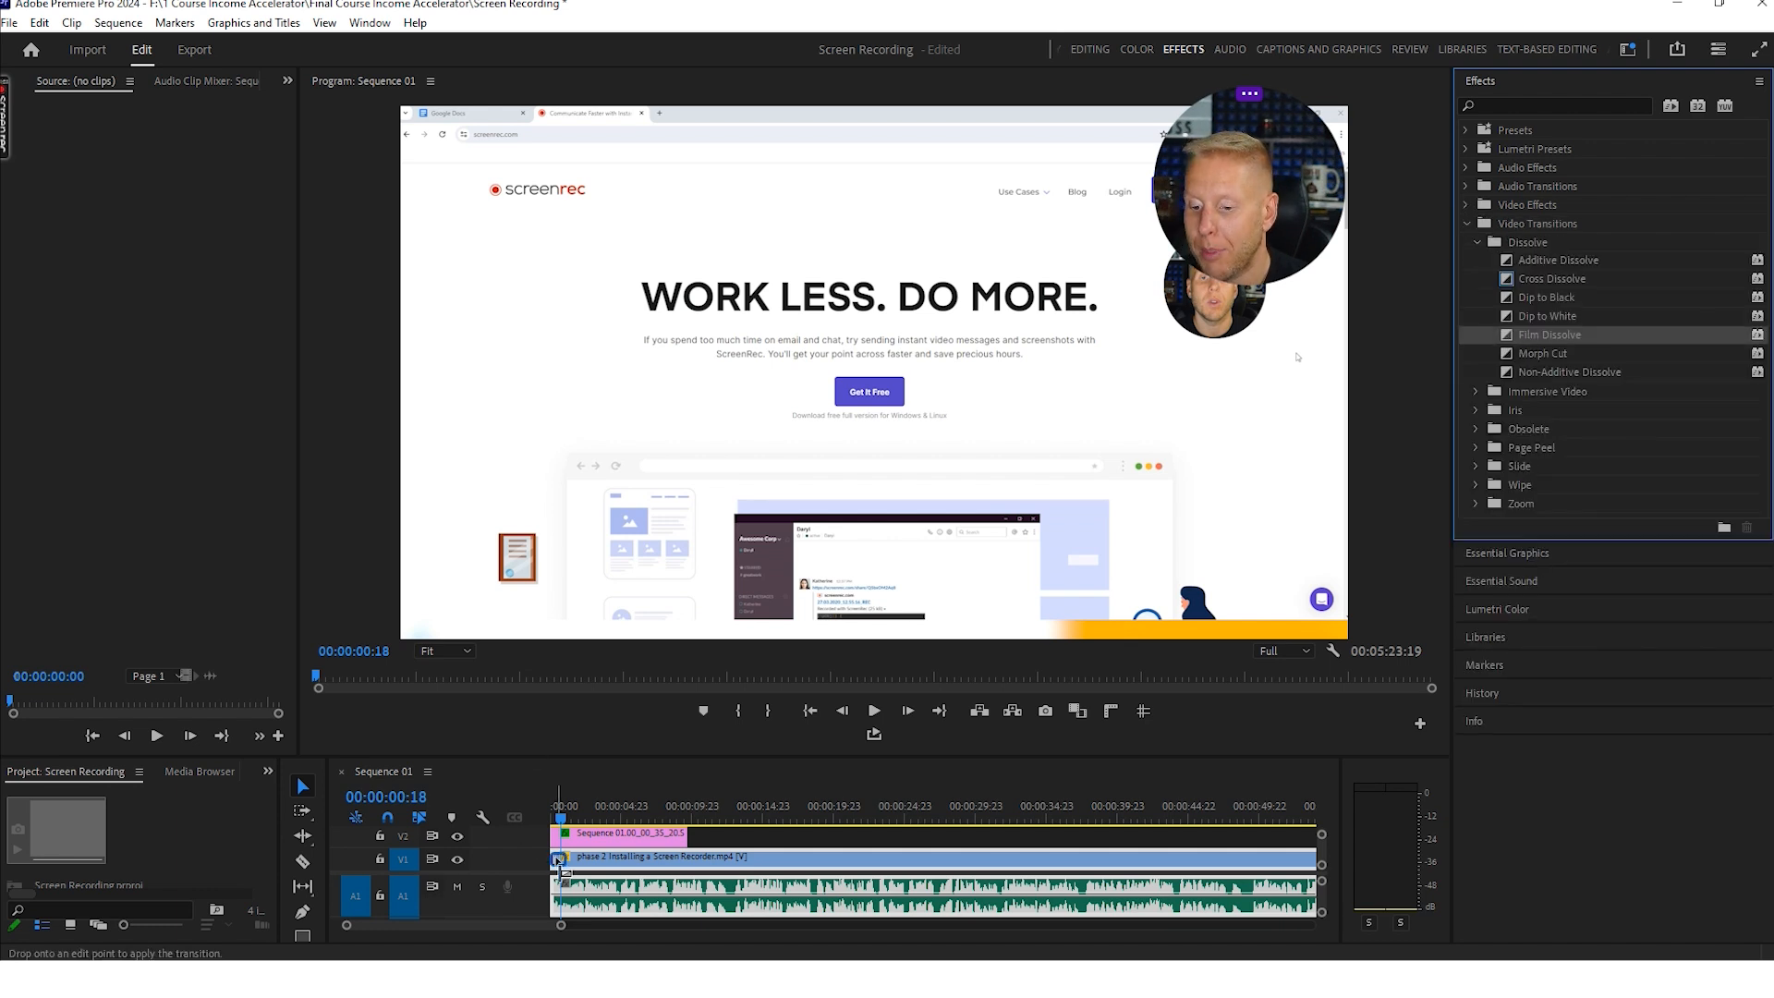
drag(558, 859, 559, 859)
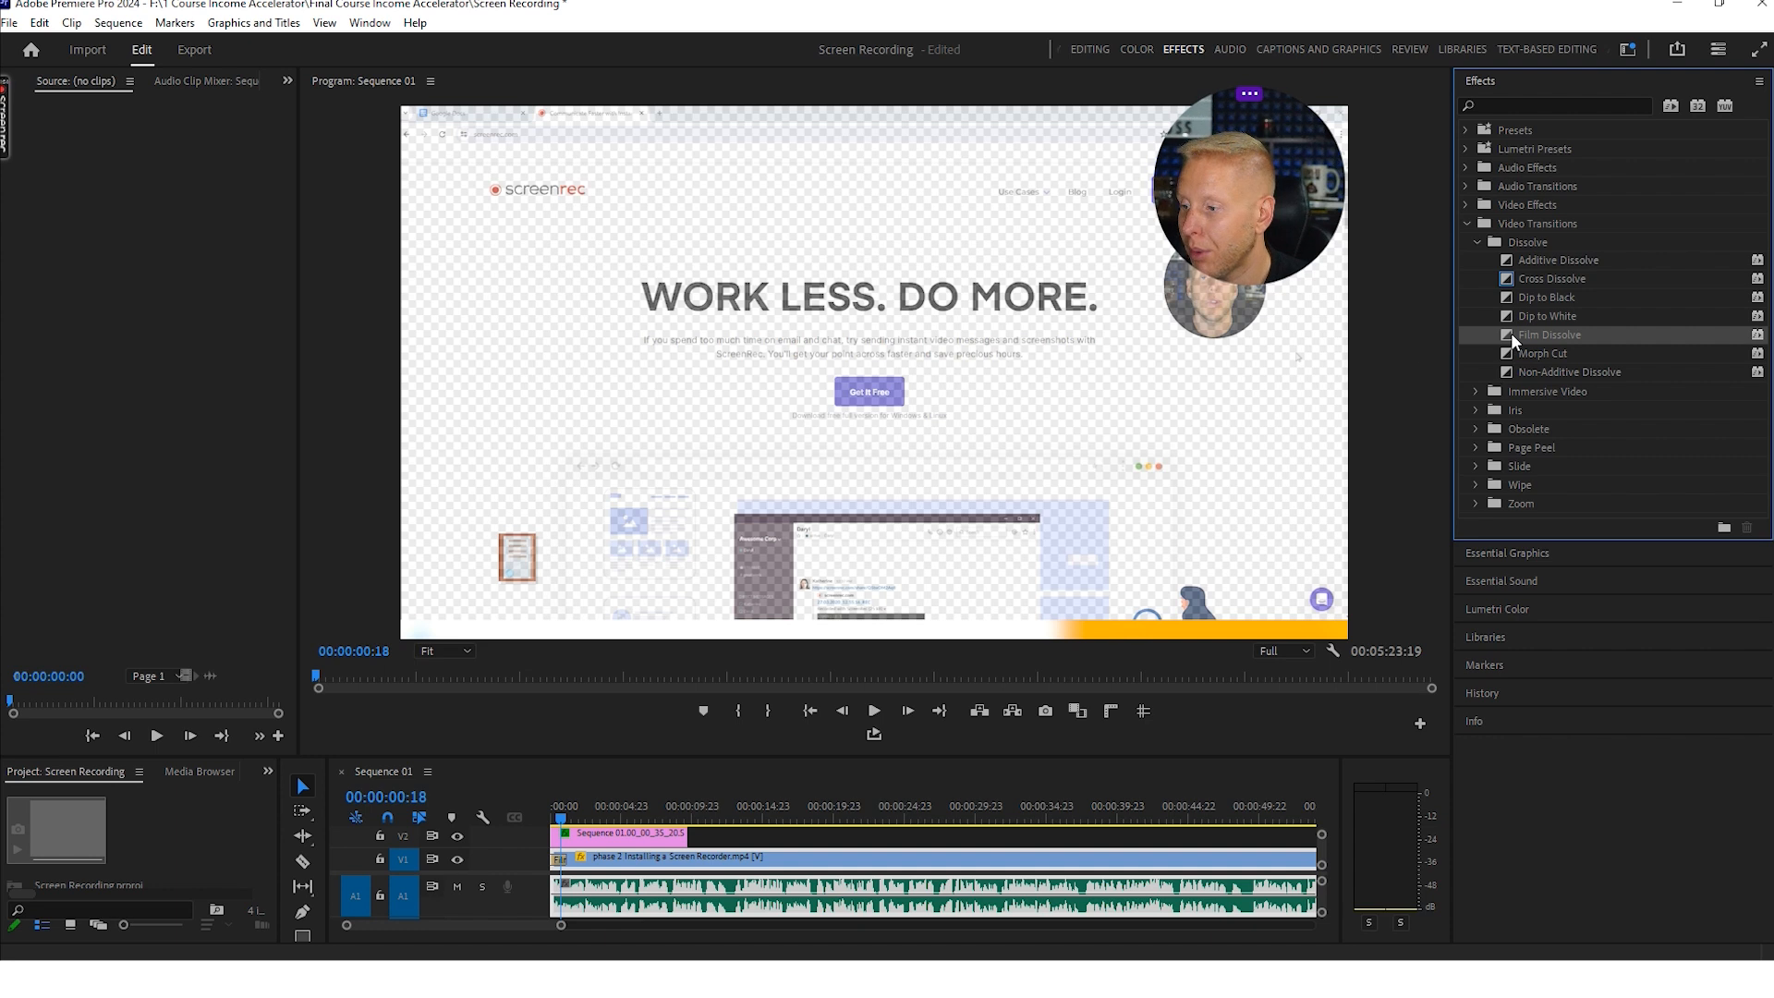
drag(1513, 340, 558, 834)
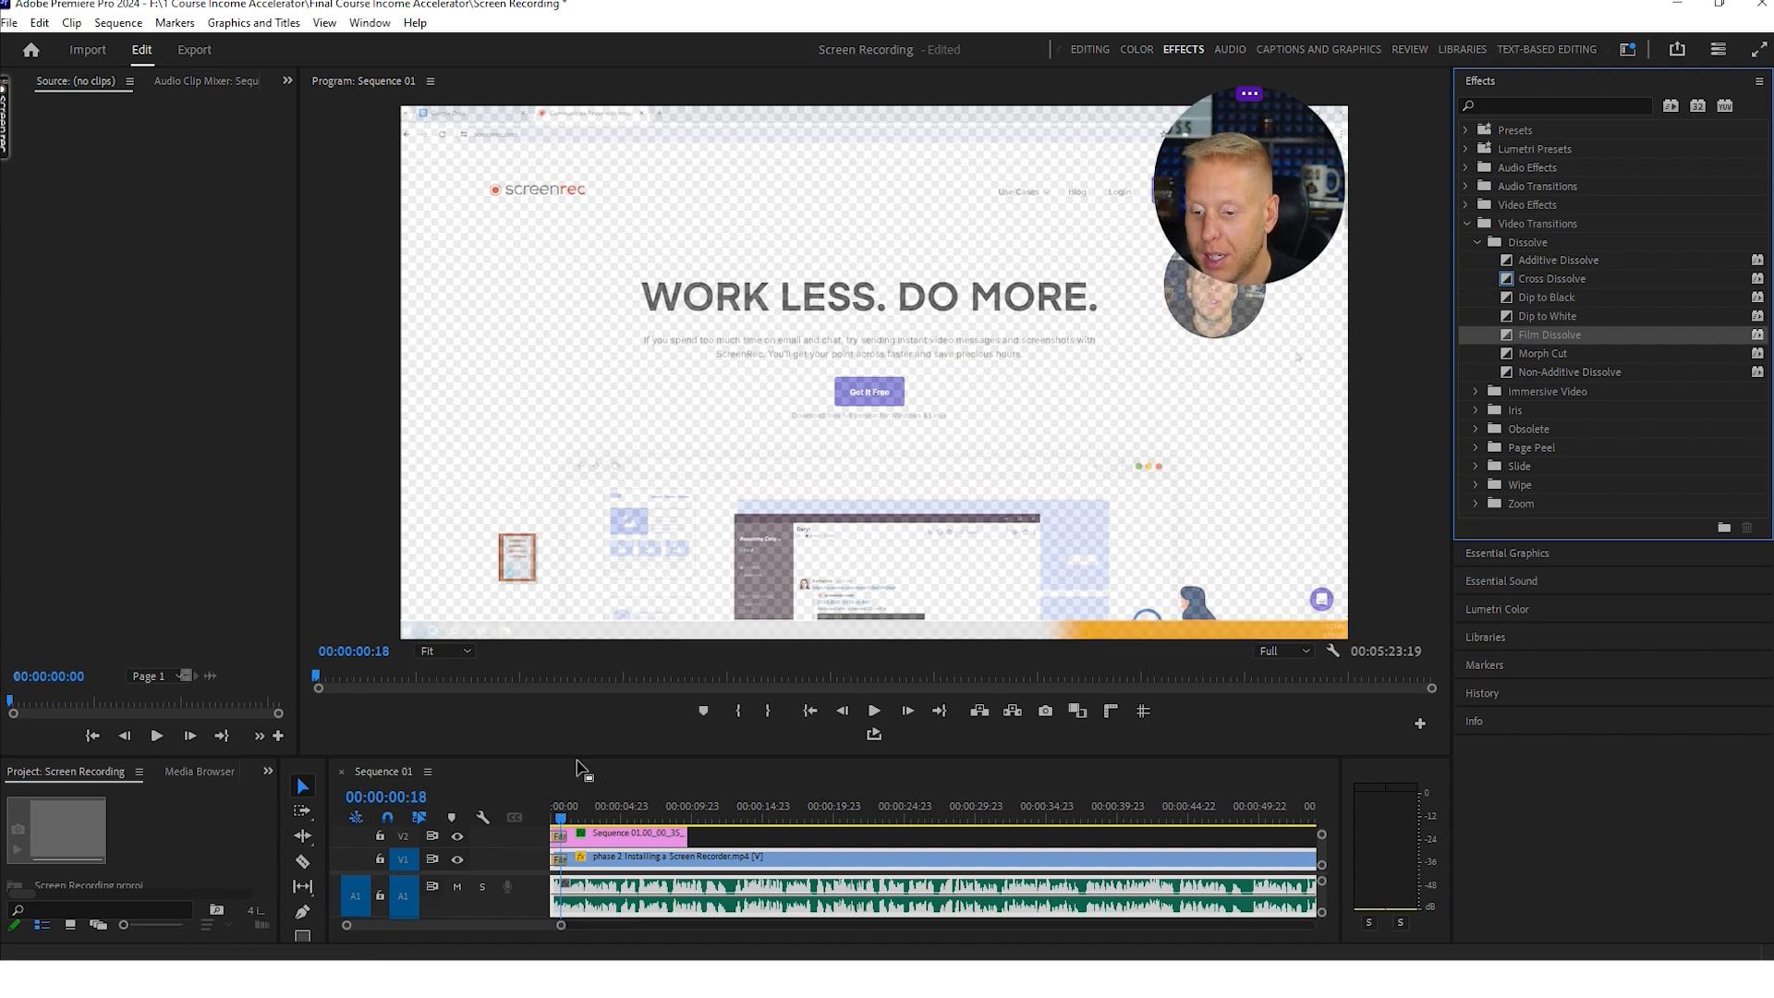
- Enlarge the timeline area and shorten the Film Dissolves on V1 and V2 to 12 frames each
drag(580, 756, 580, 584)
drag(565, 932, 390, 928)
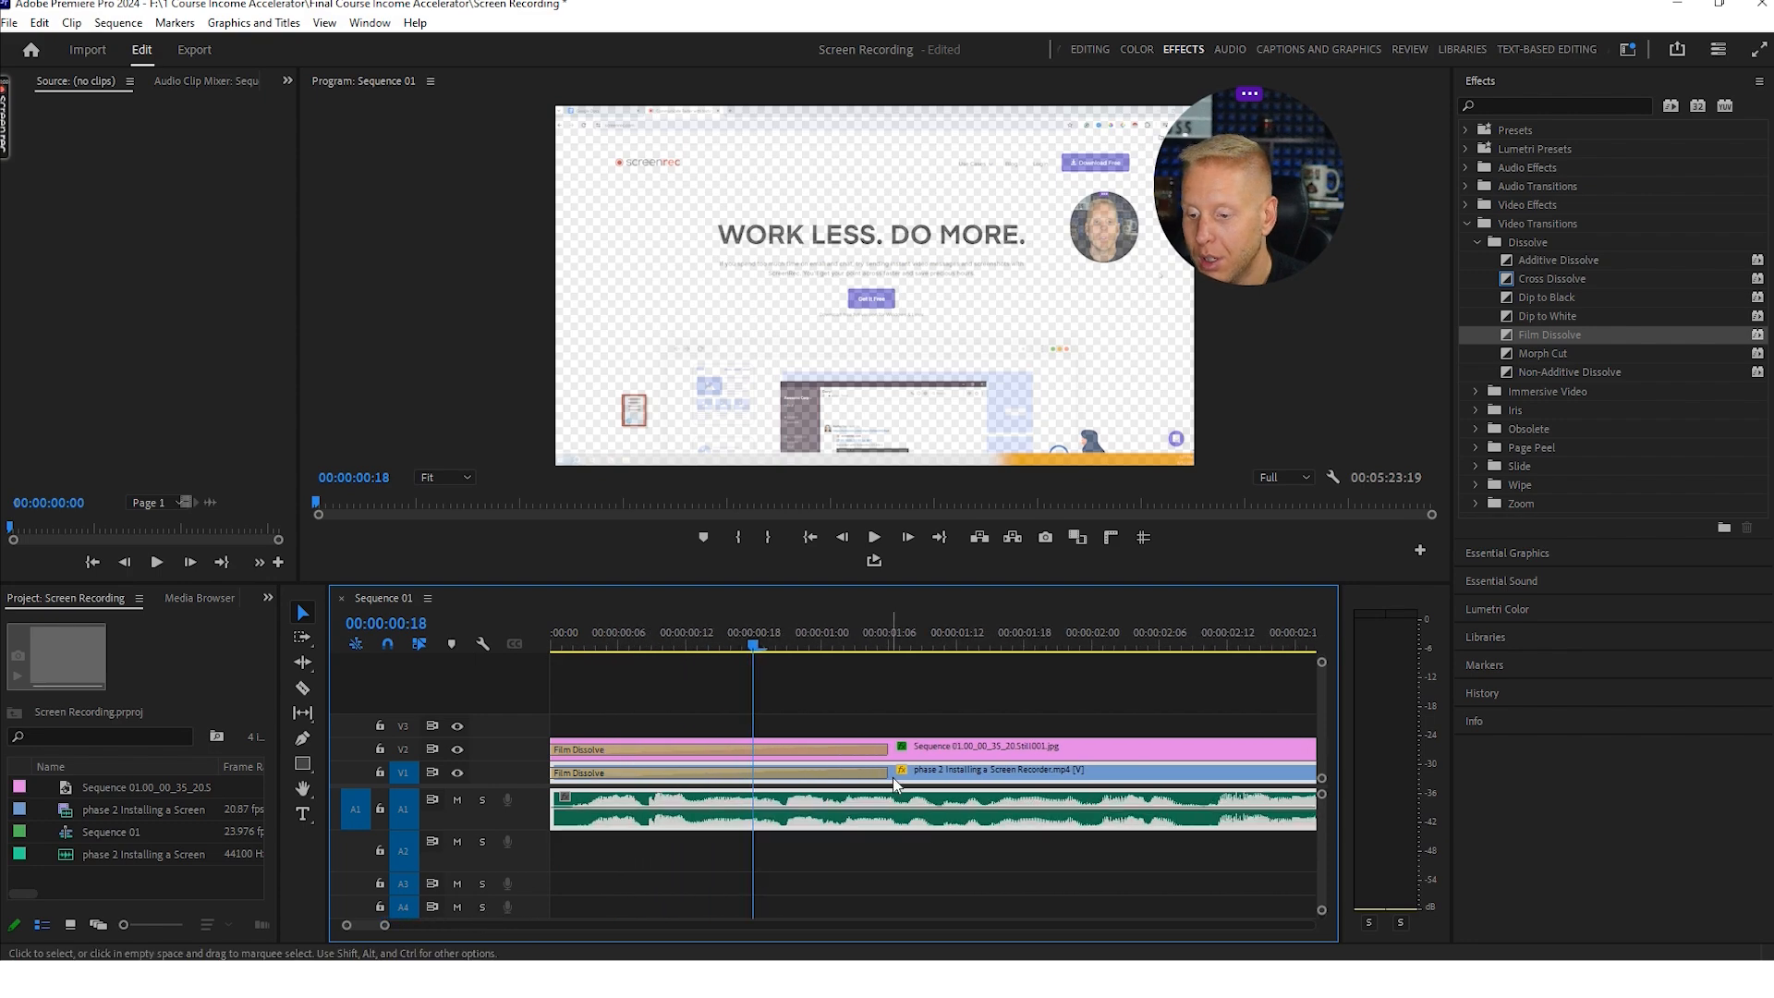
drag(880, 786, 683, 782)
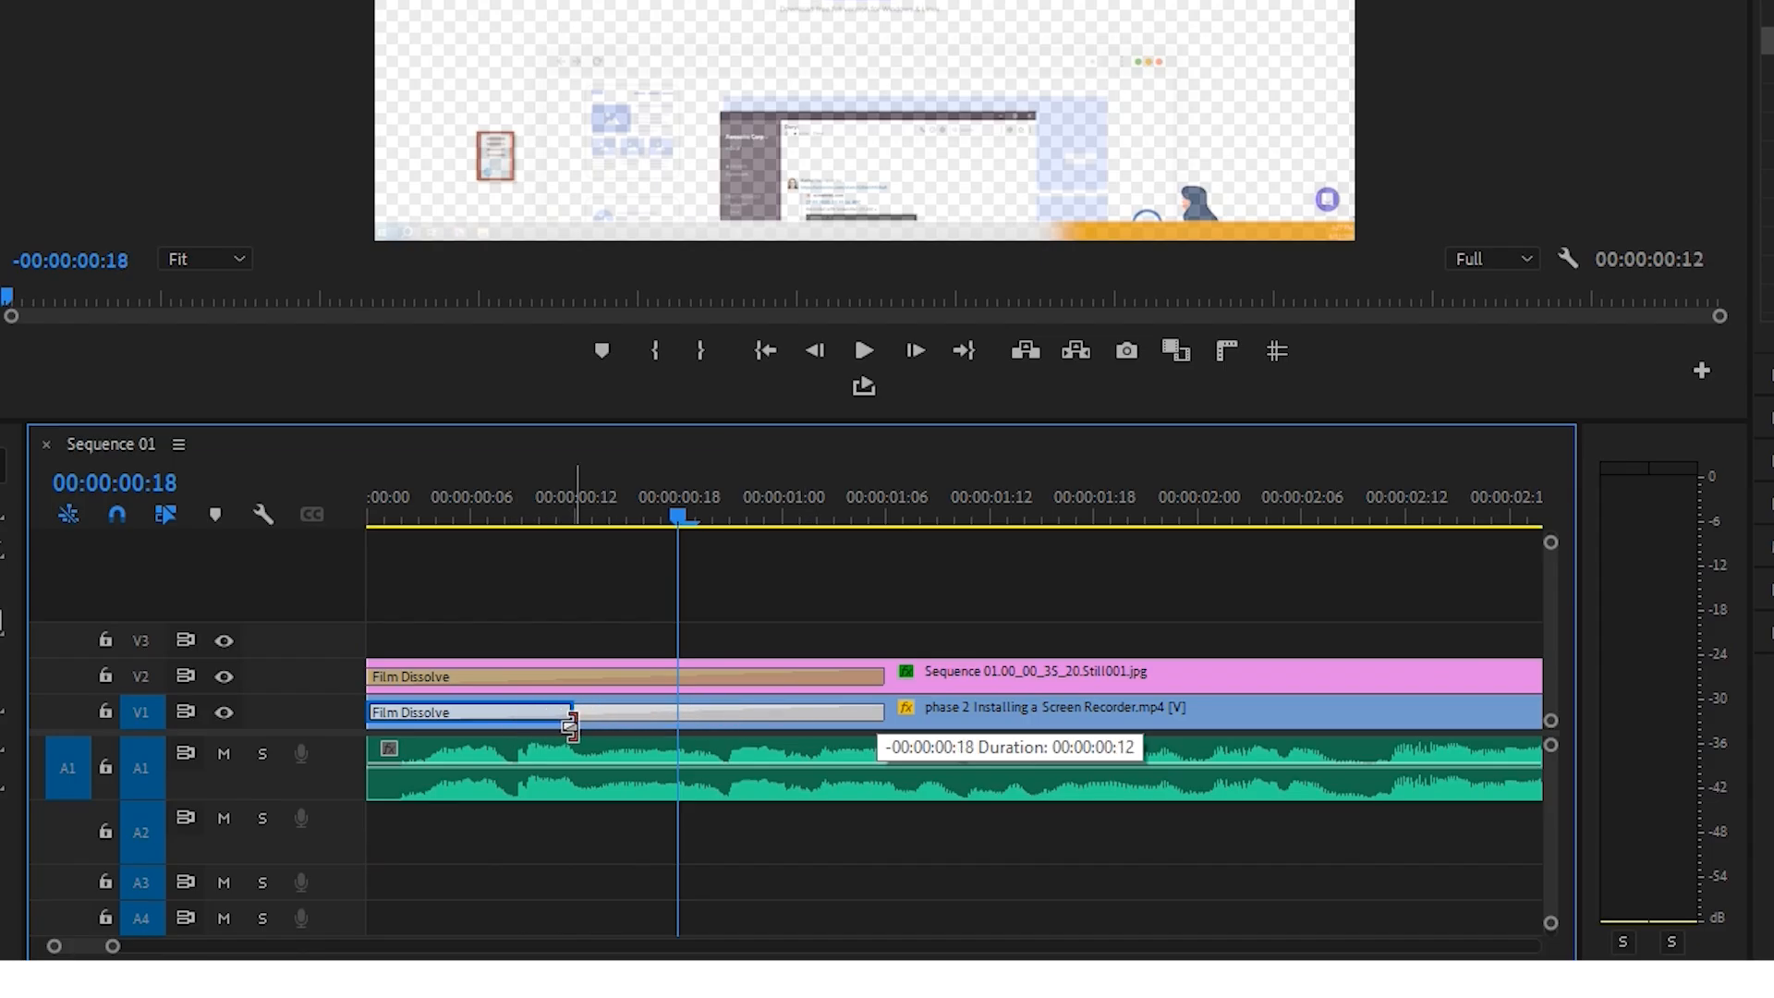
drag(570, 725, 572, 725)
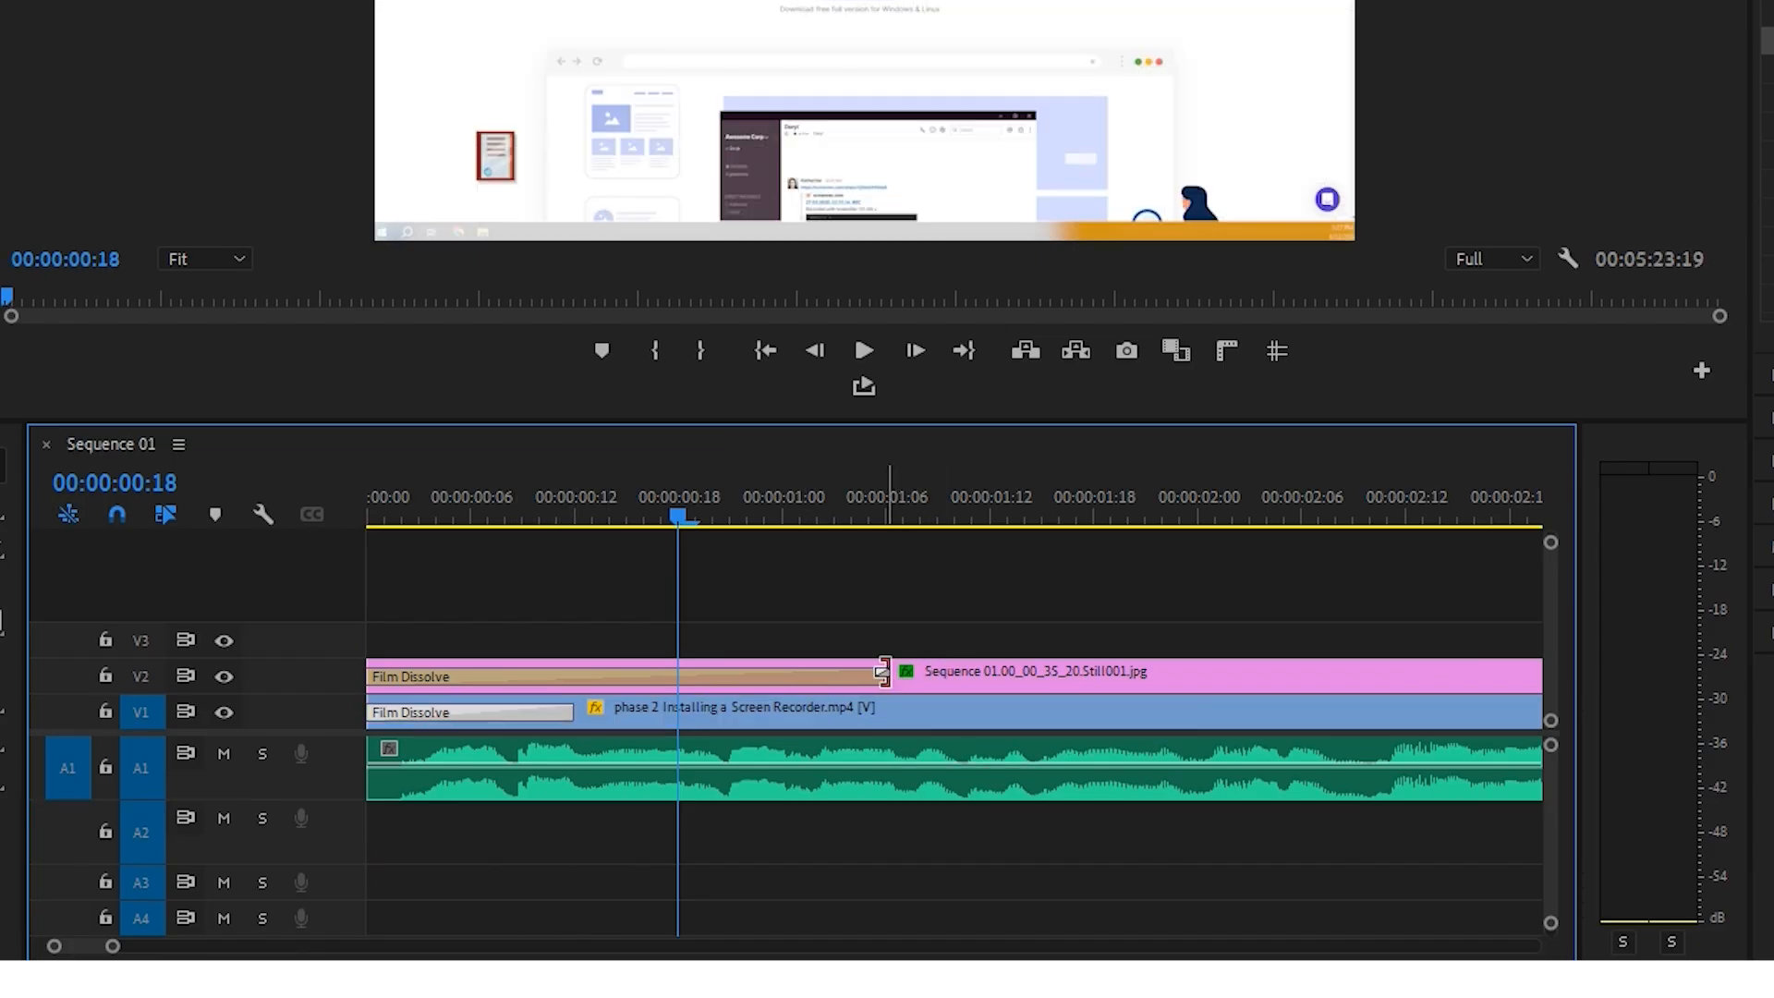
drag(882, 672, 572, 675)
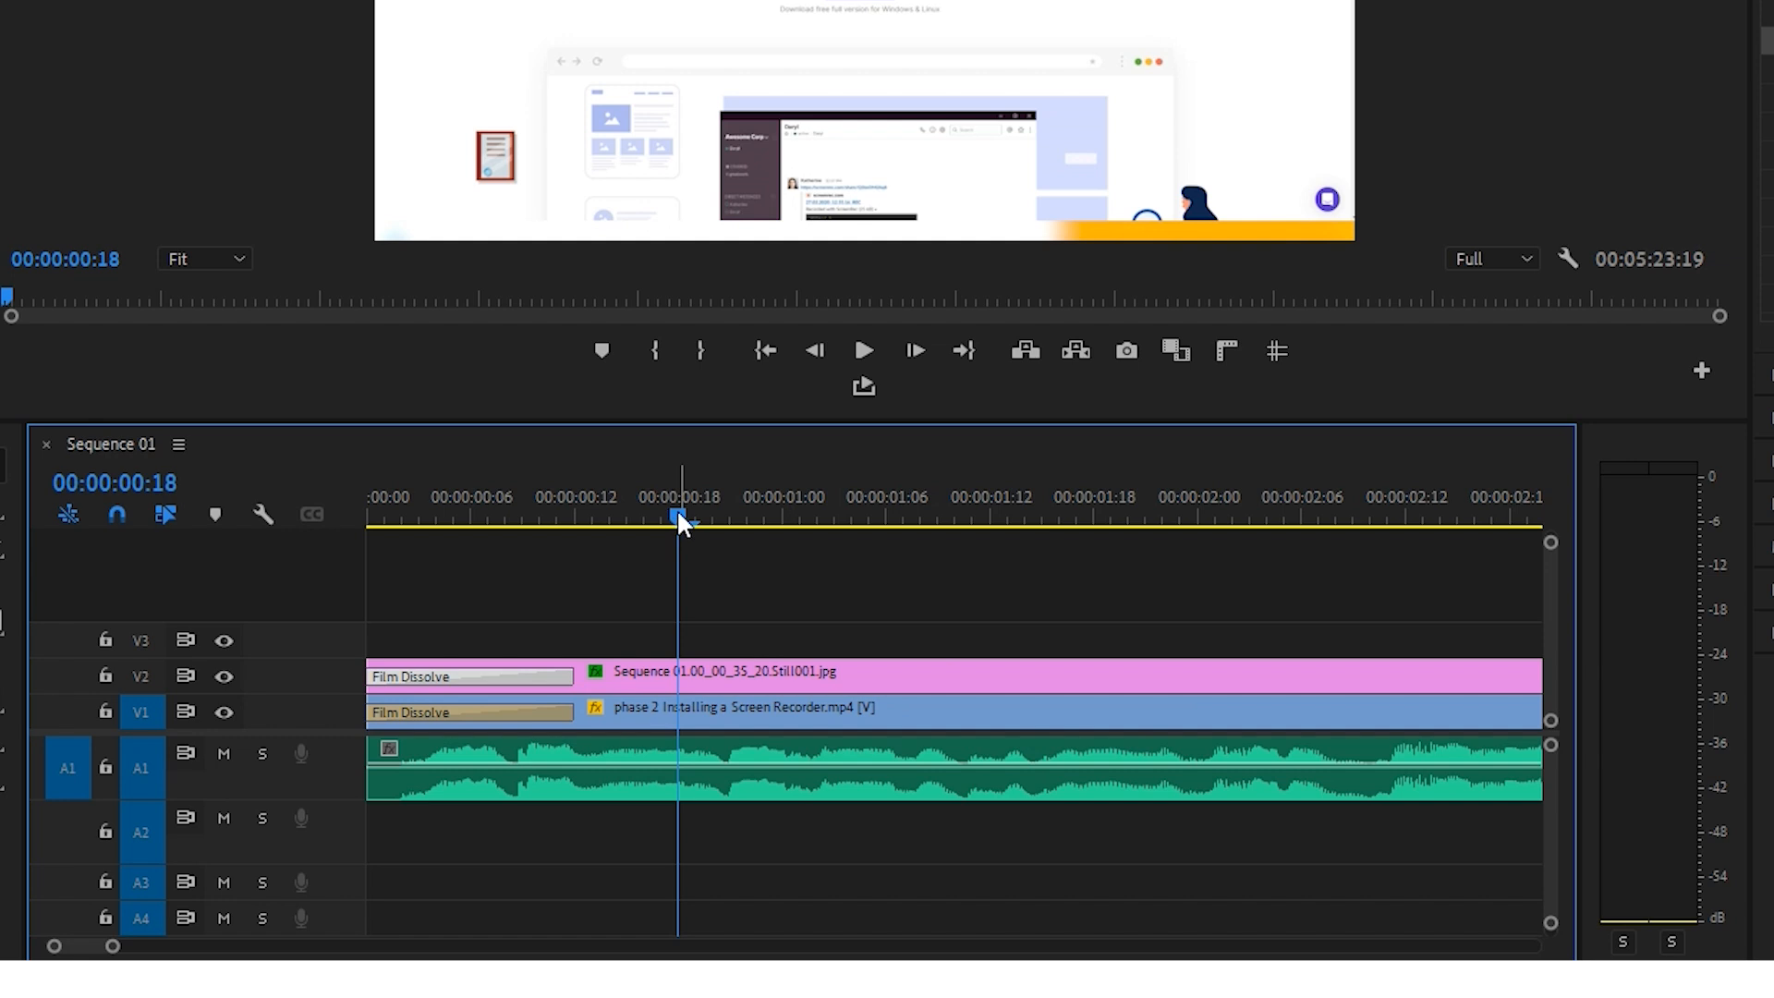
- Play the sequence from its start through the dissolves and past the end of the still image
key(Home)
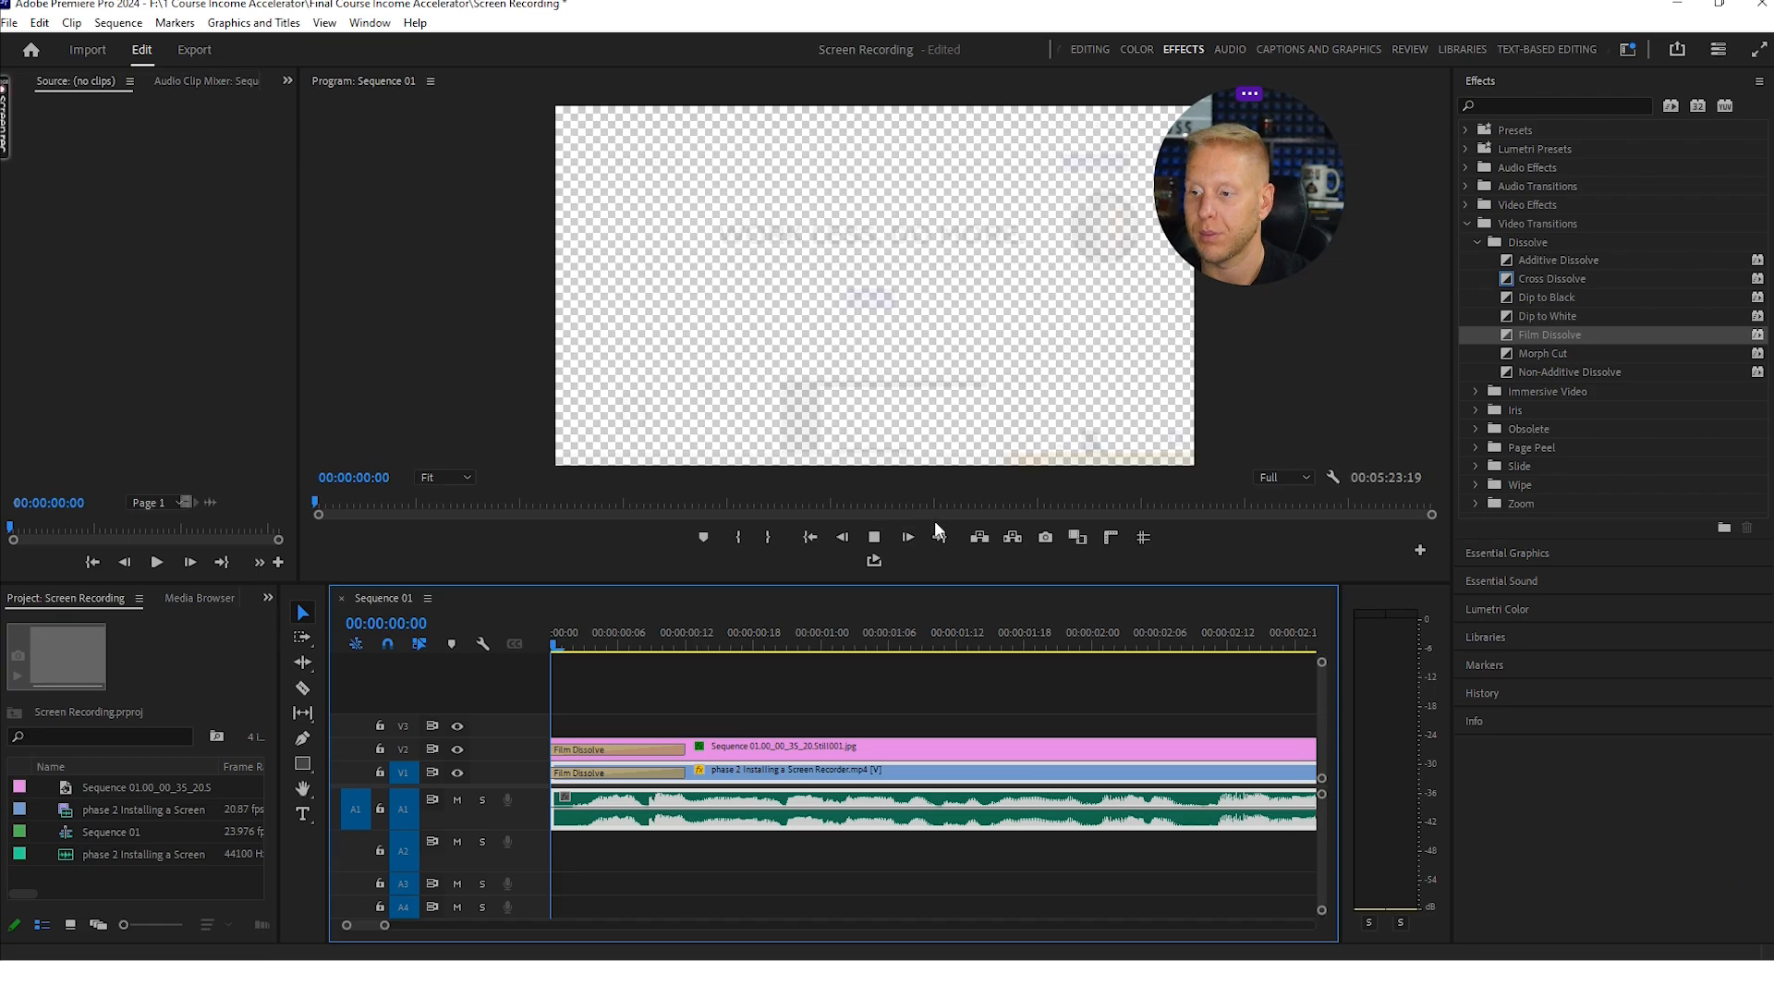
key(space)
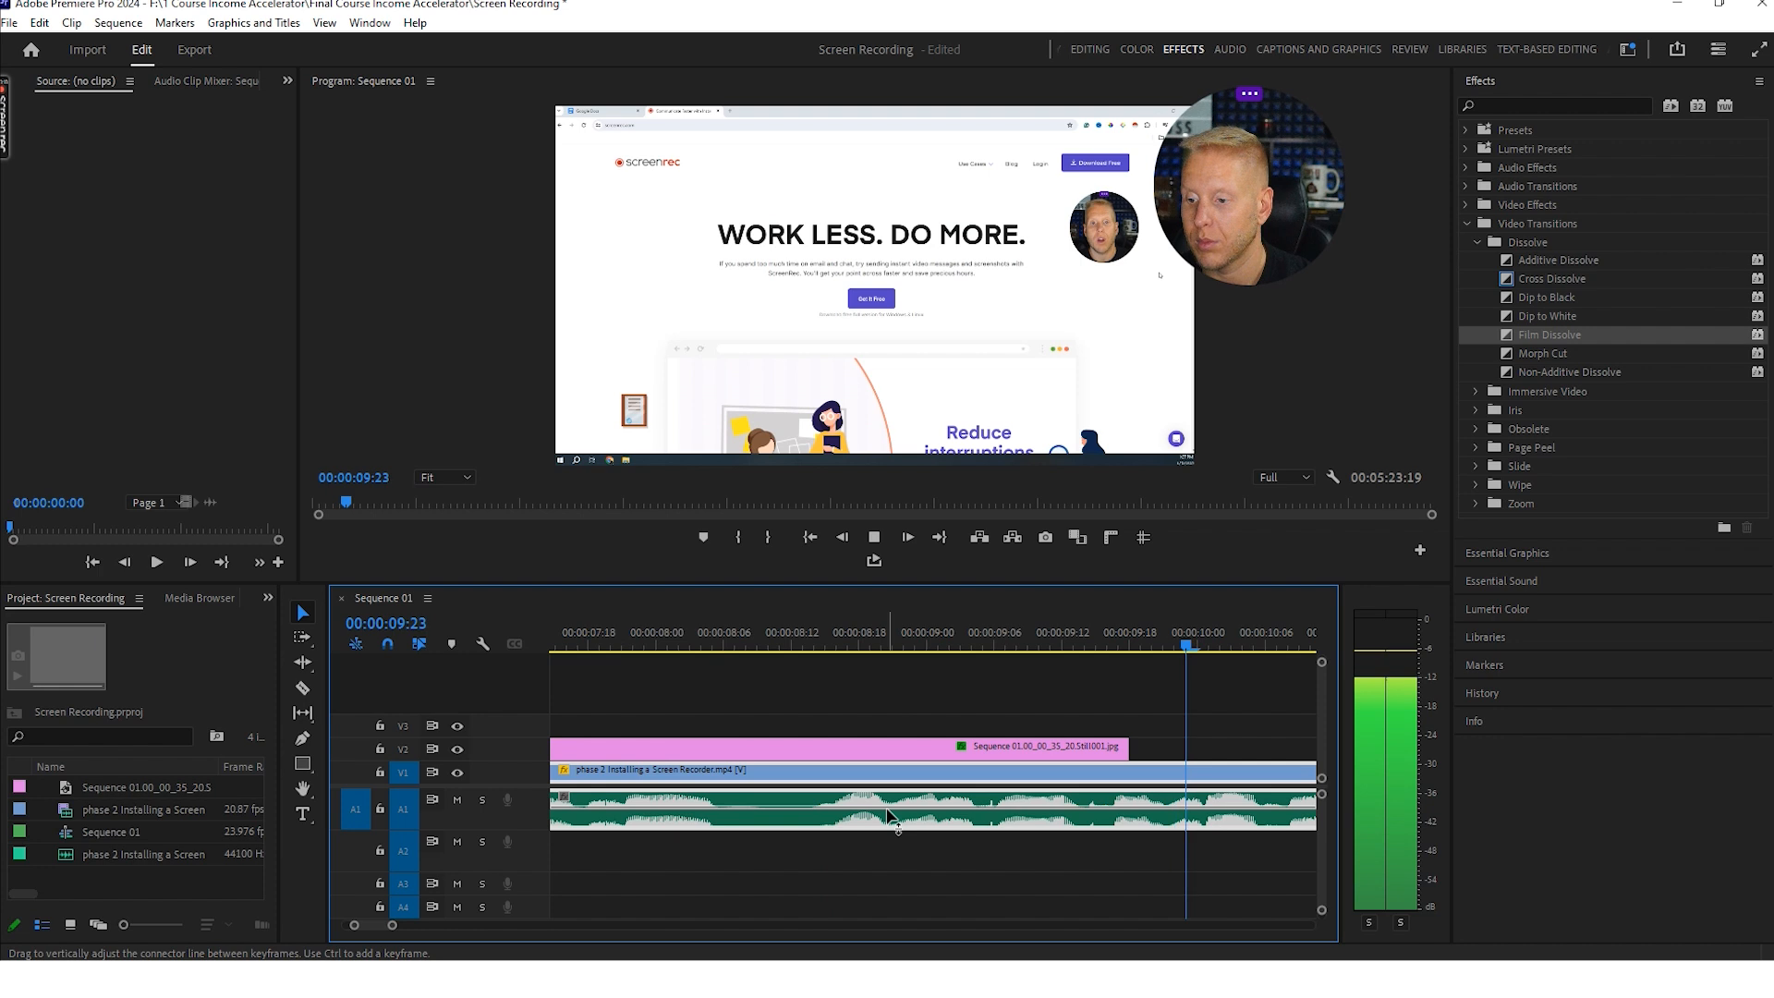
key(space)
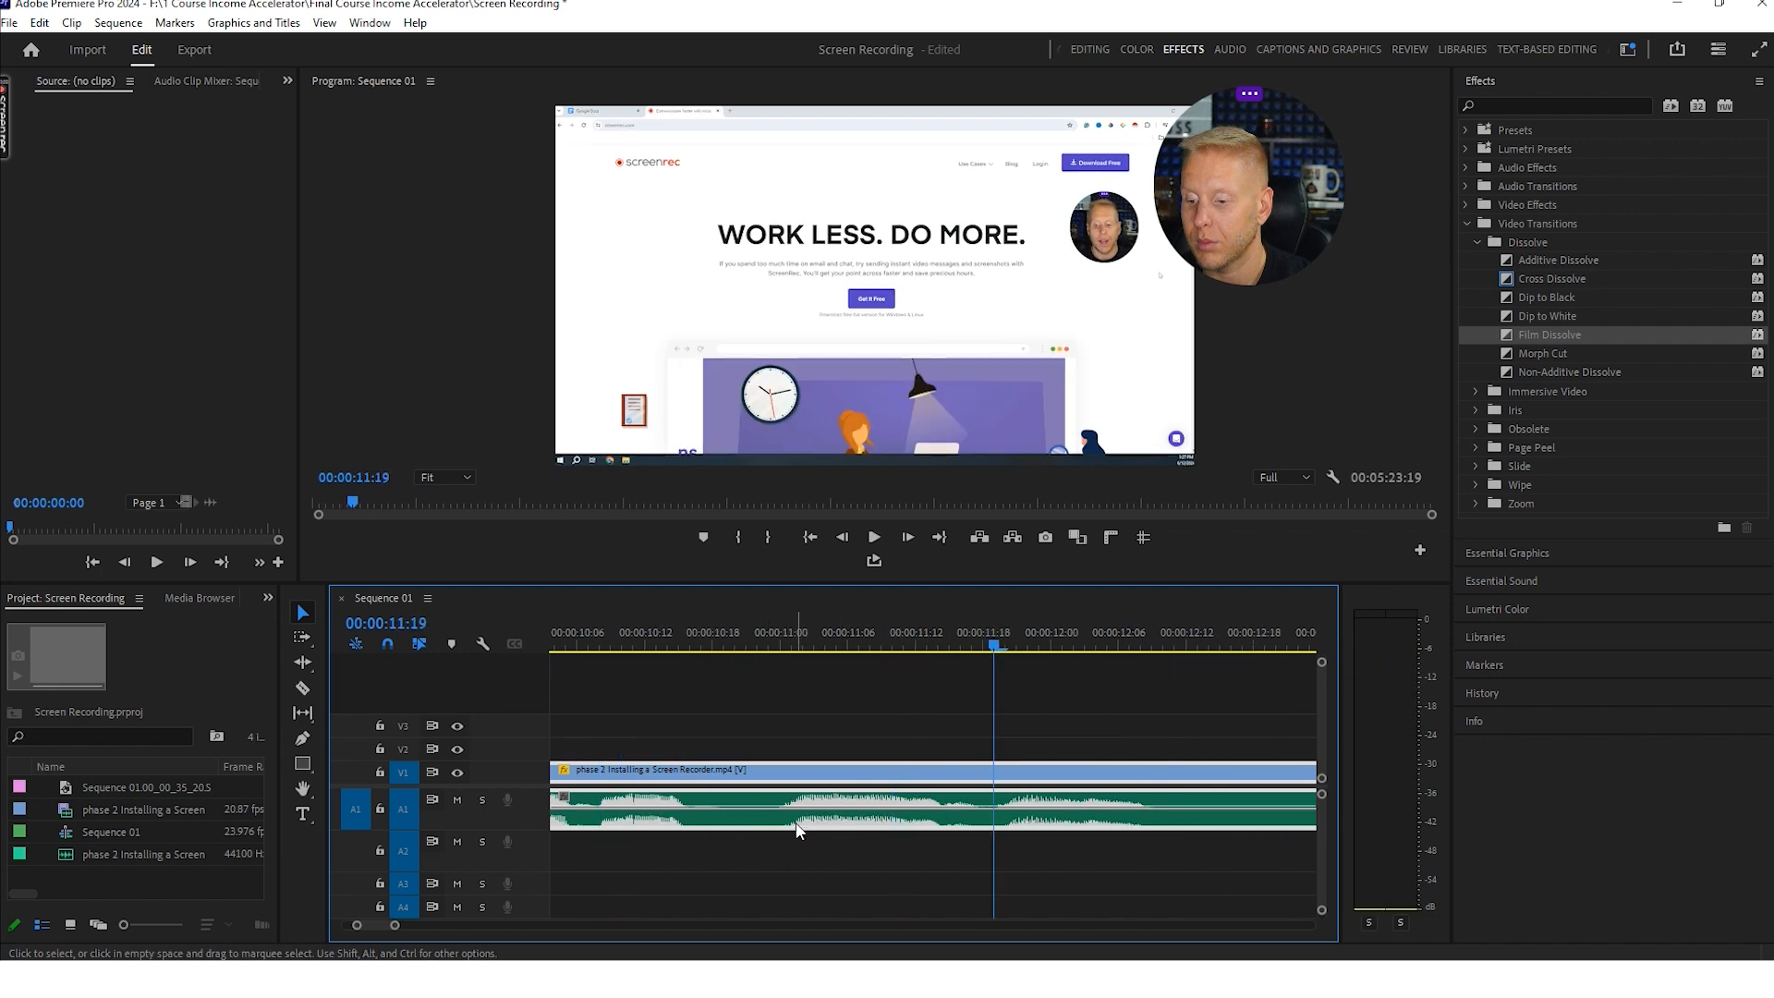
- Split the screen recording and its audio at about 00:00:10:19 and move the playhead to 00:00:13:00
key(c)
click(725, 817)
drag(394, 925, 412, 928)
drag(927, 642, 1040, 670)
click(1048, 644)
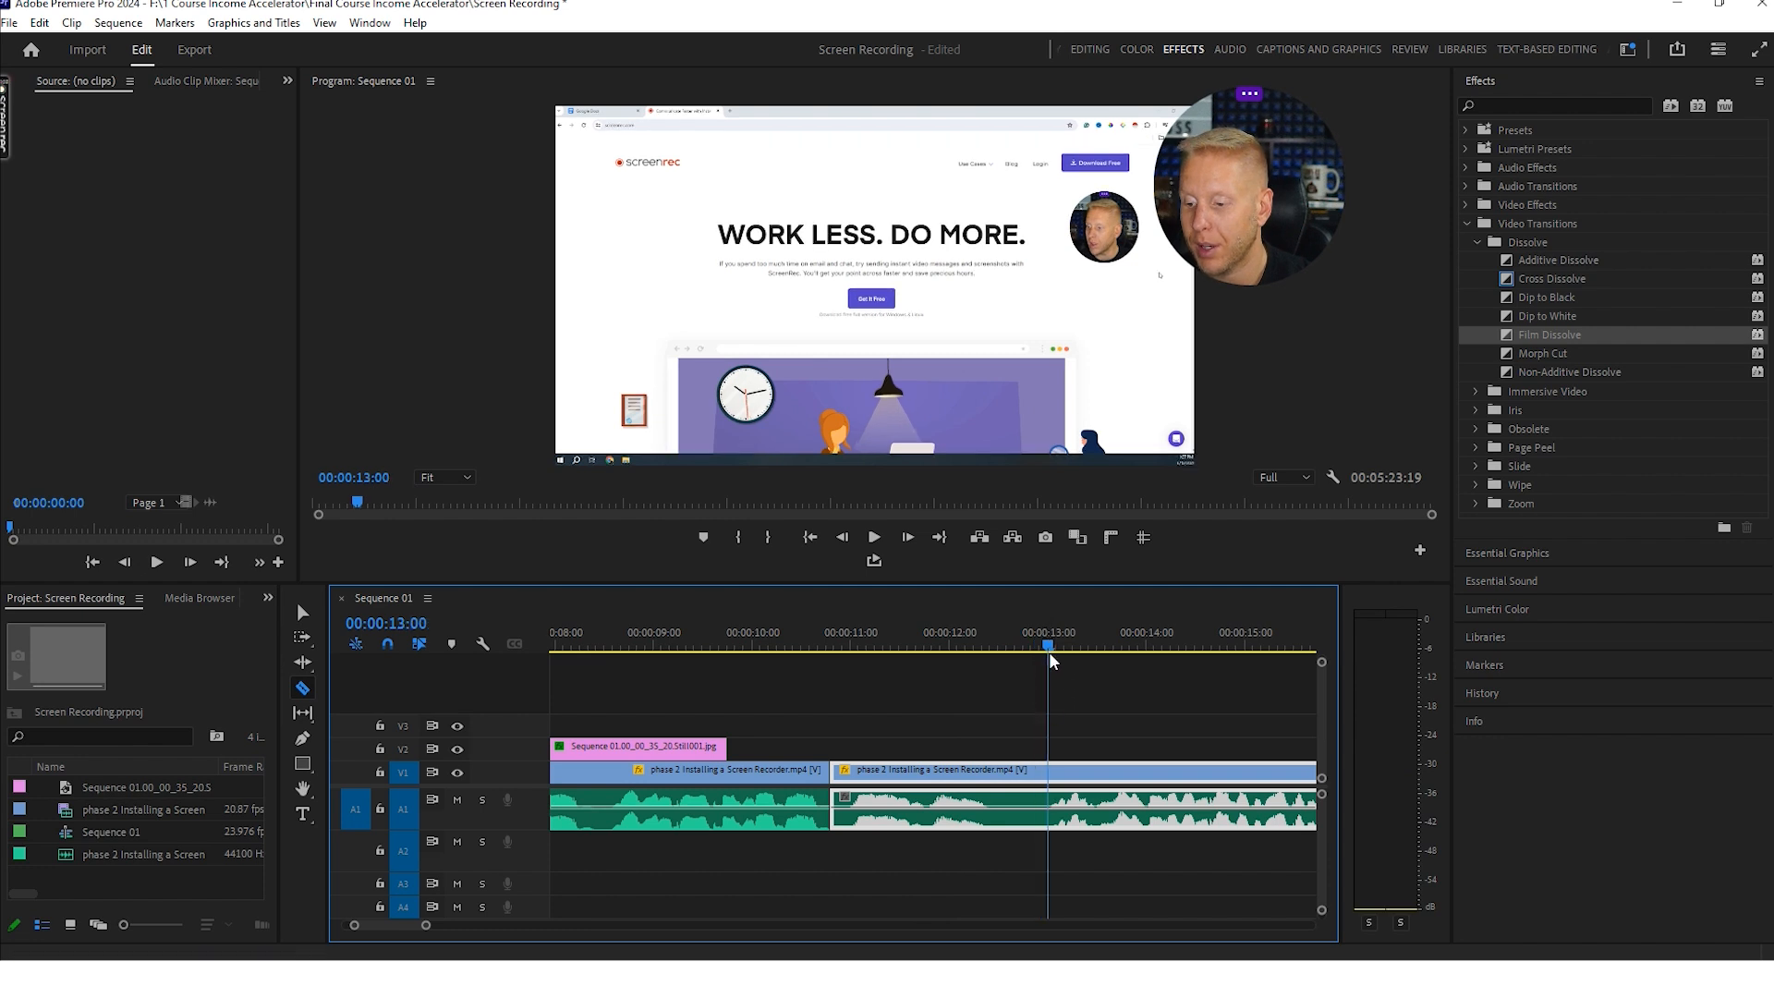
- Split the screen recording and its audio at 00:00:13:00, delete the section starting at about 00:00:10:19, and close the gap
click(1048, 804)
key(v)
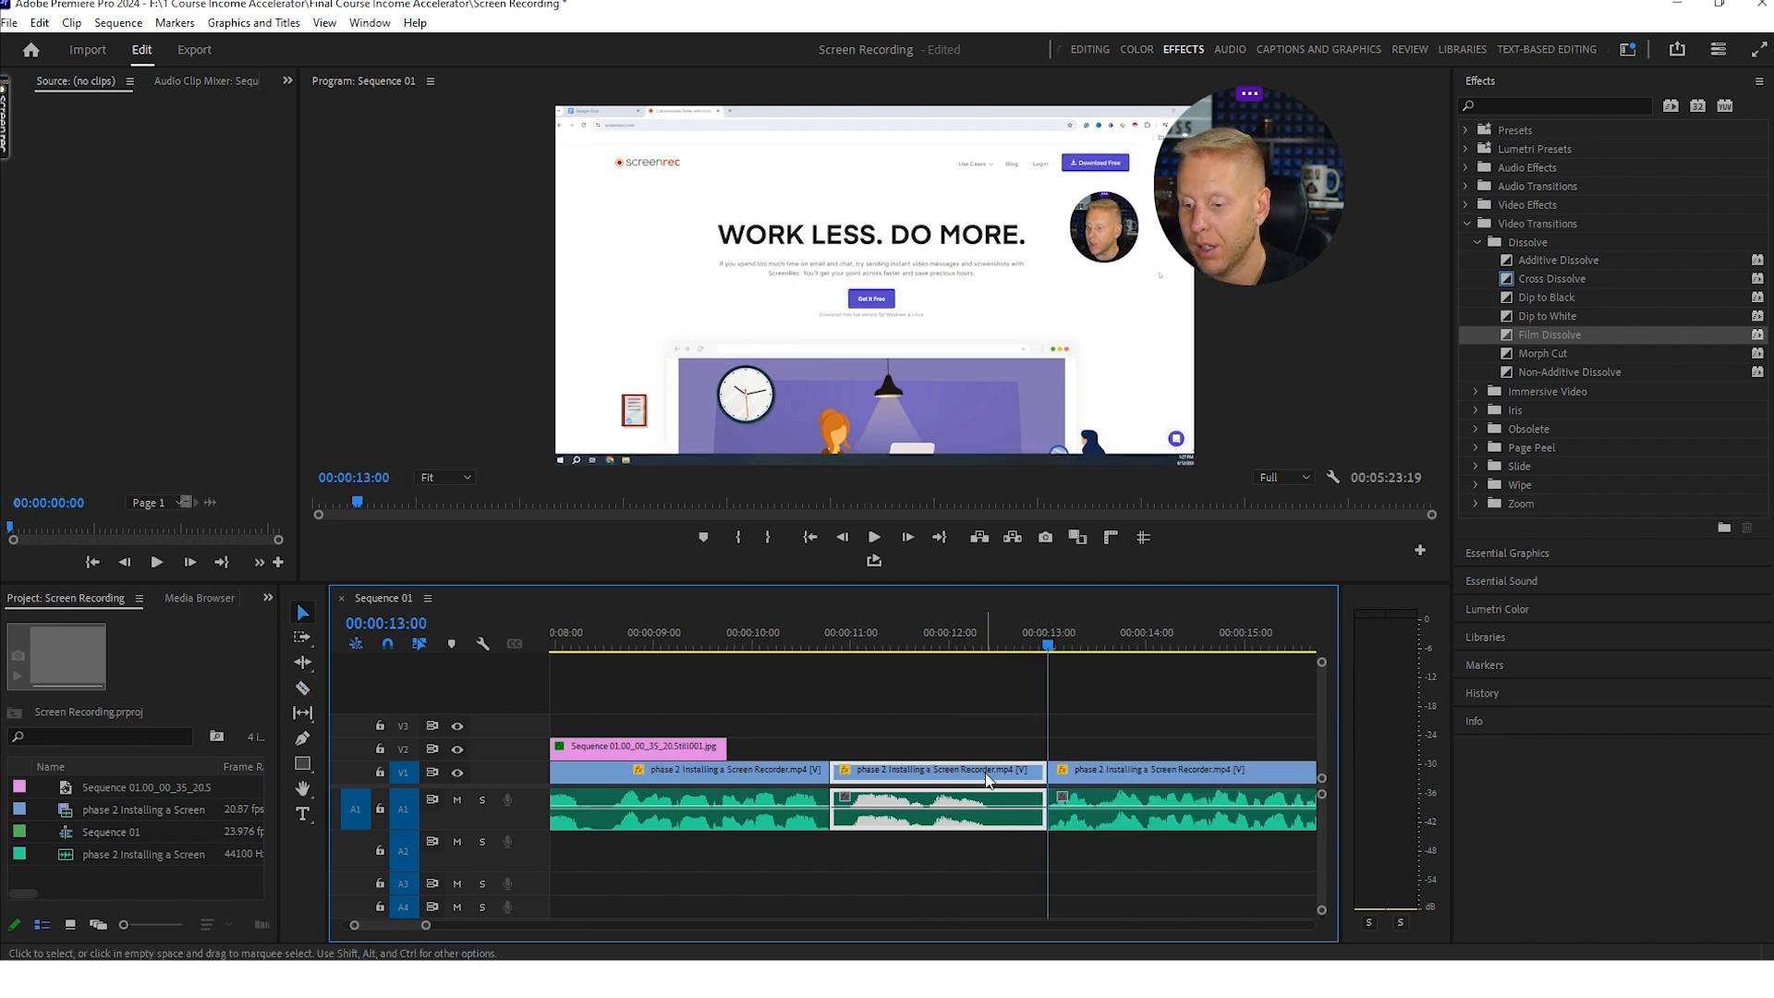
key(Delete)
click(970, 771)
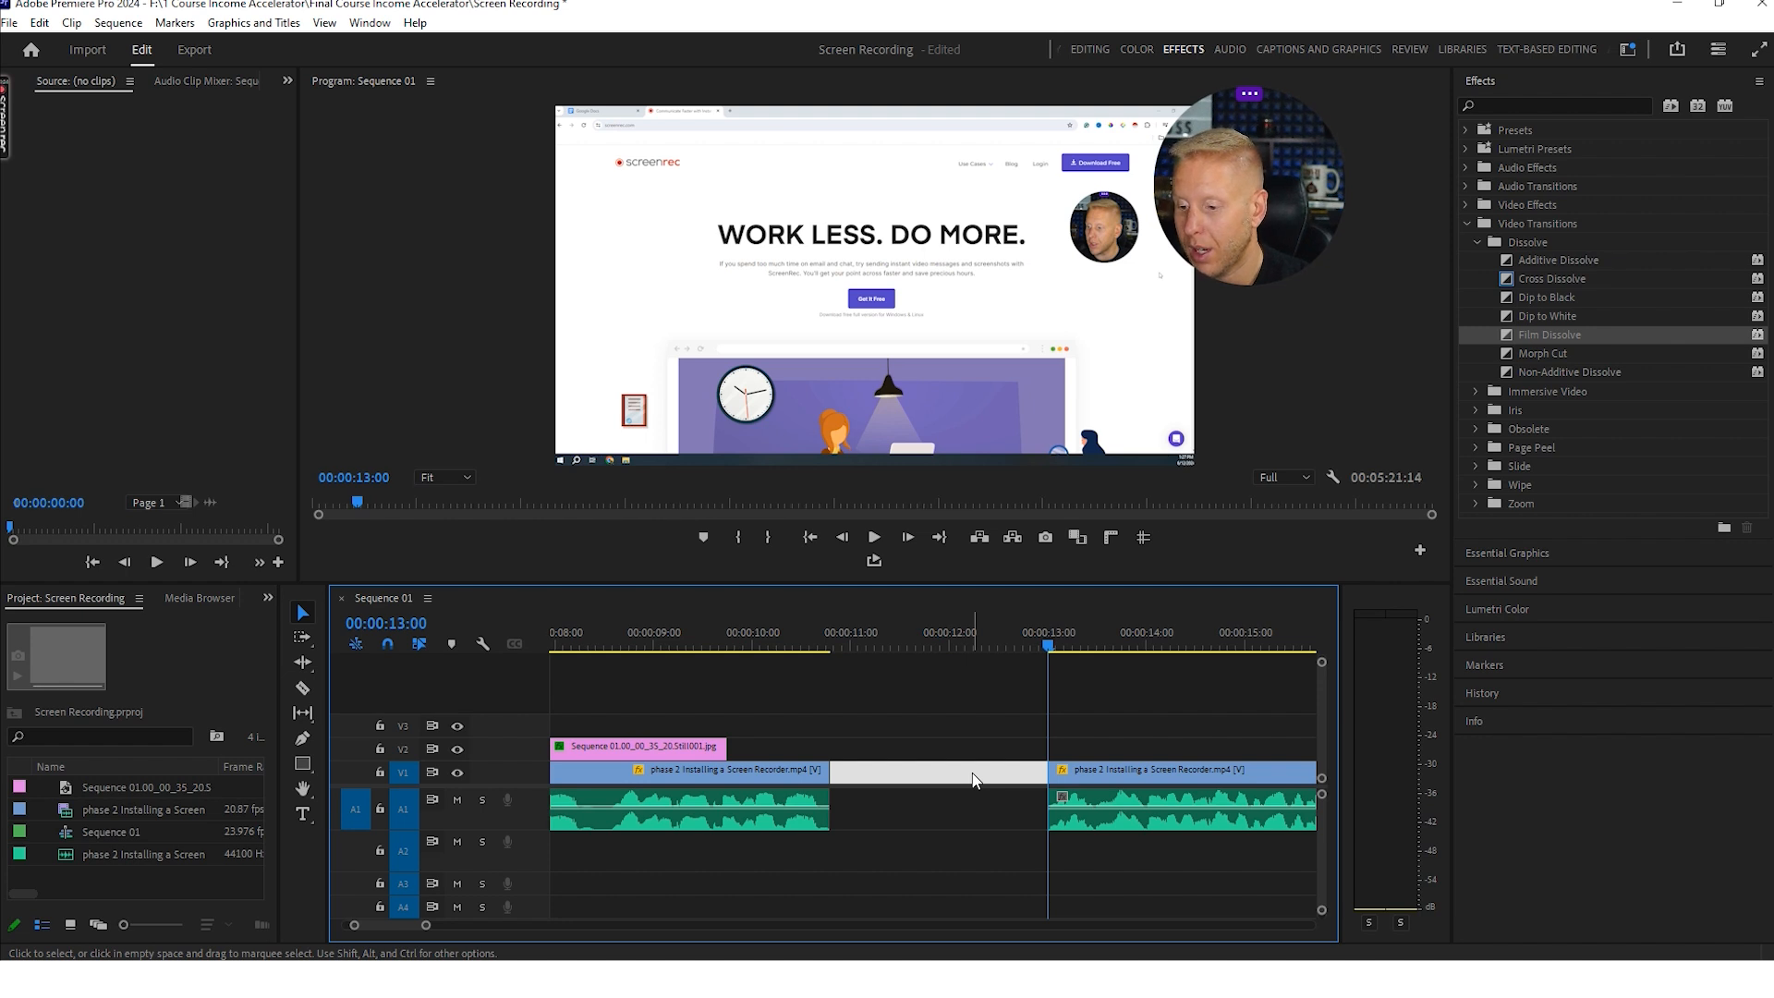
key(Delete)
- Play on from the join and cut out the recording and its audio from about 00:00:16:08 to 00:00:17:04, closing the gap
drag(1048, 645, 791, 642)
key(space)
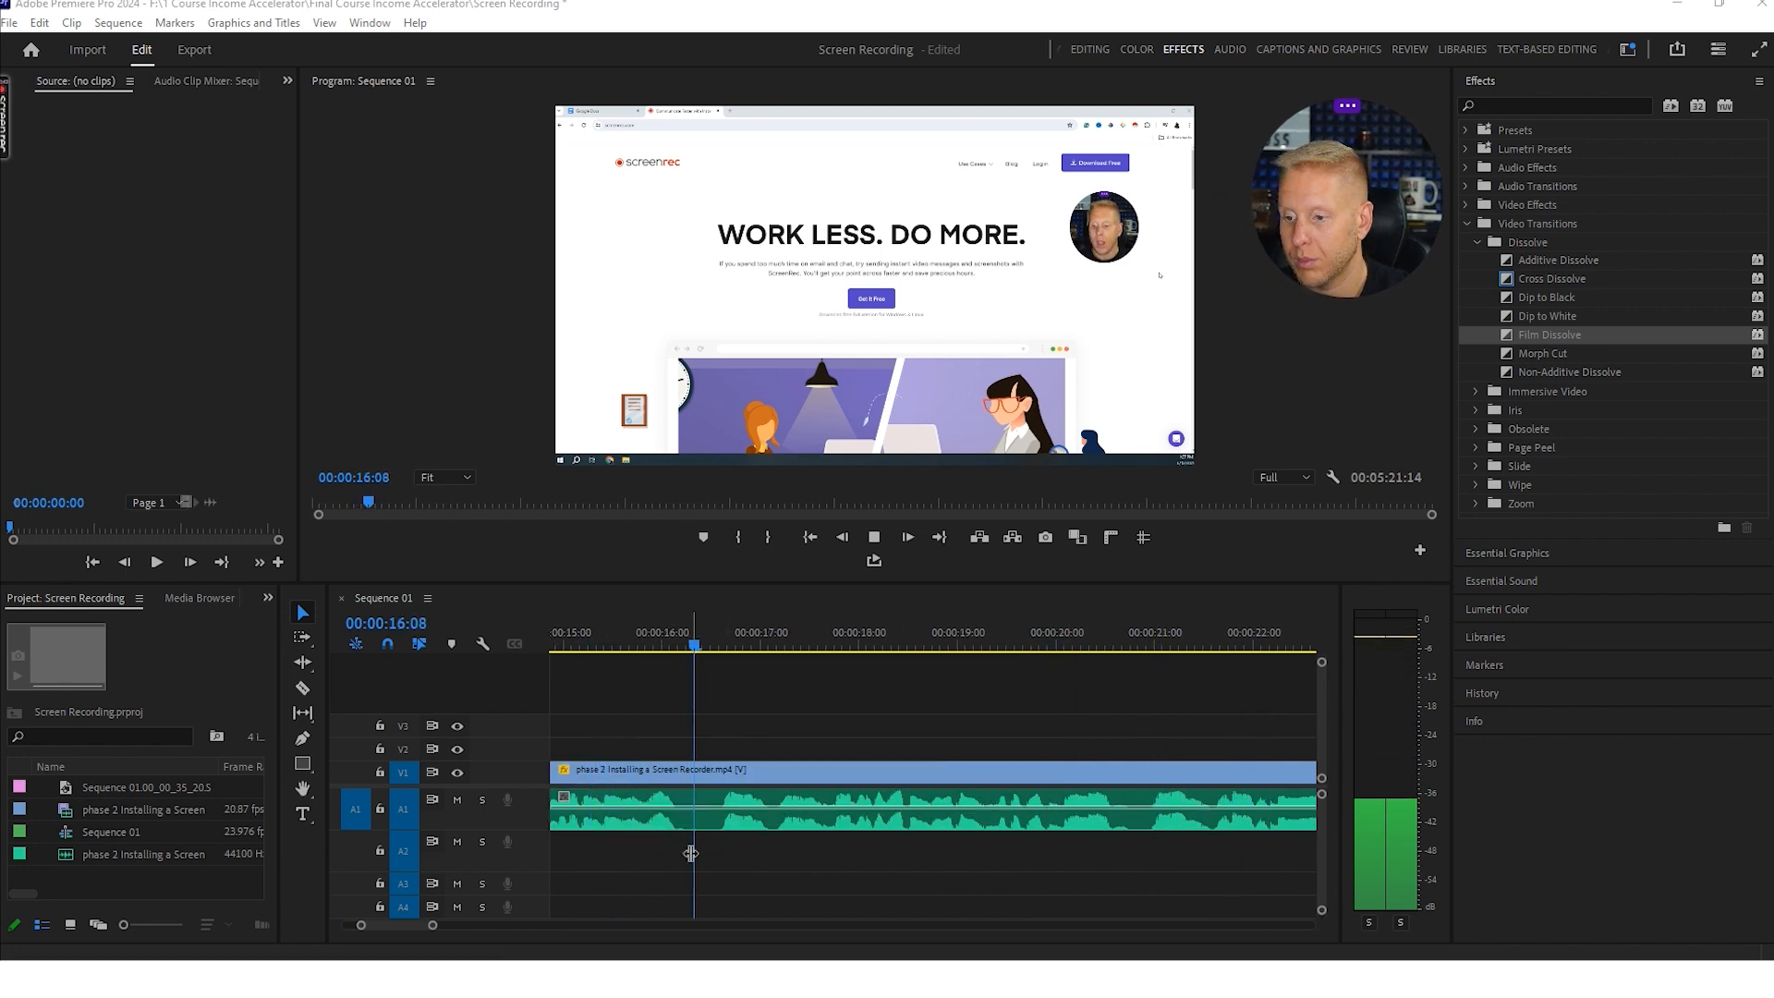
click(874, 534)
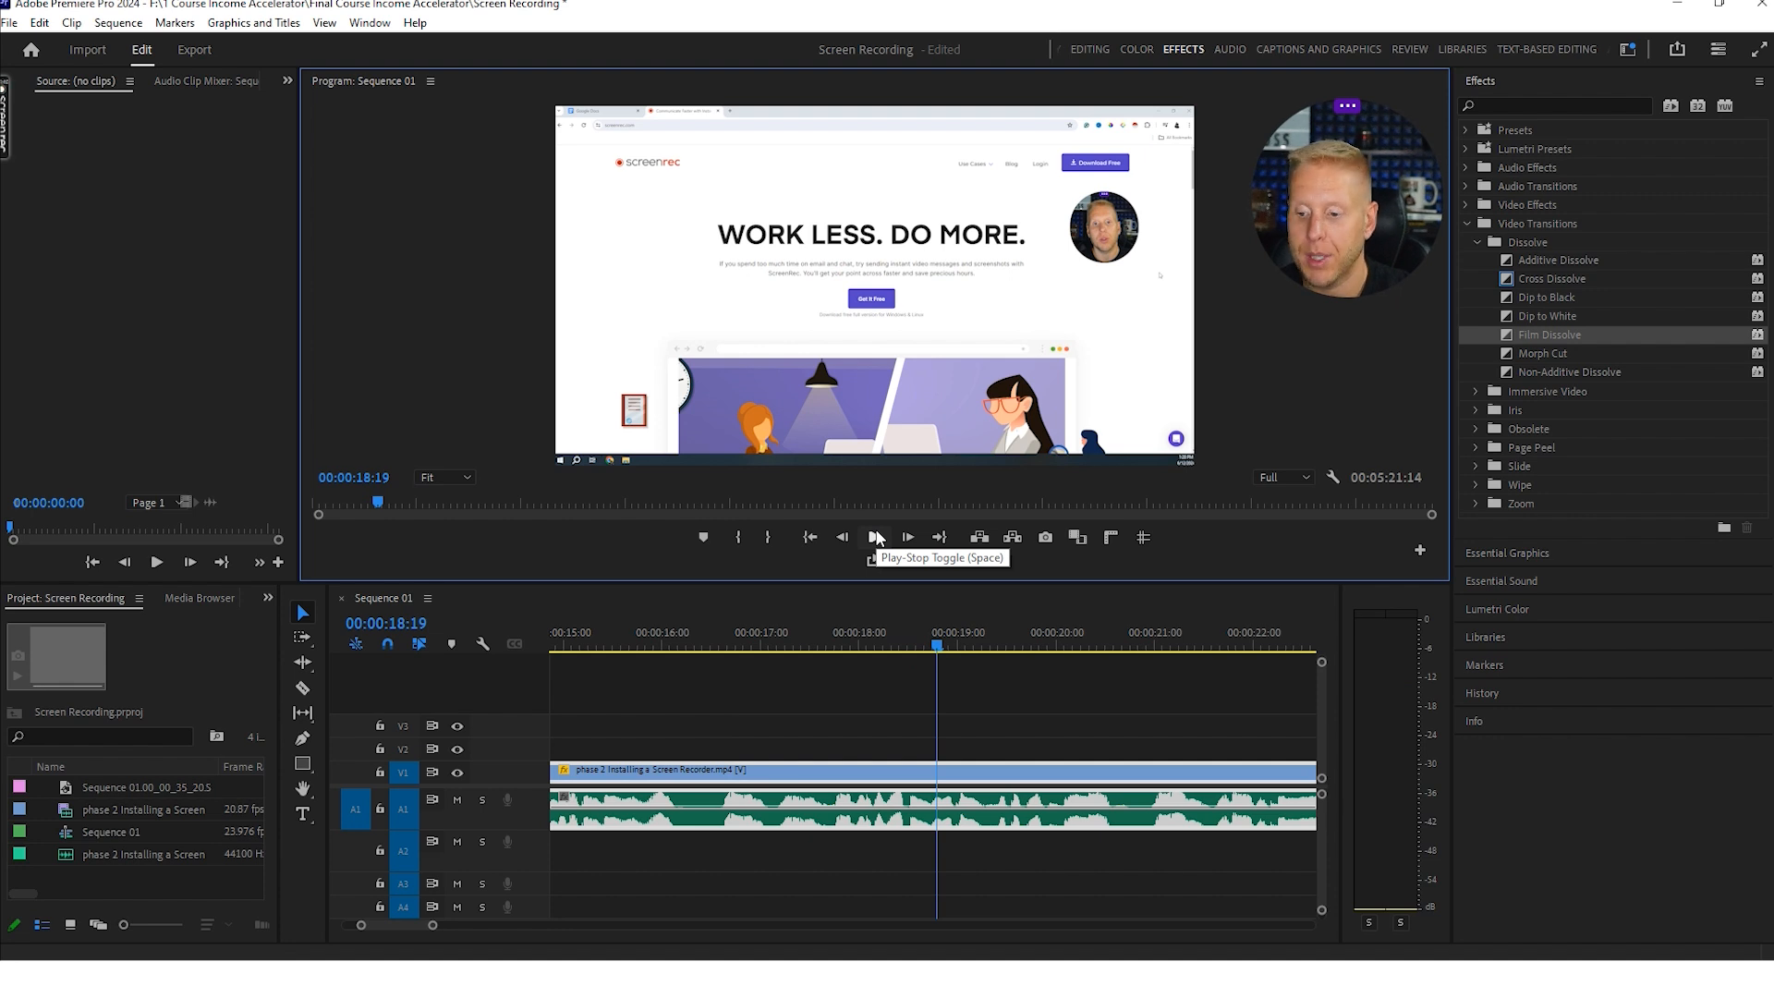
drag(947, 653, 658, 652)
click(873, 537)
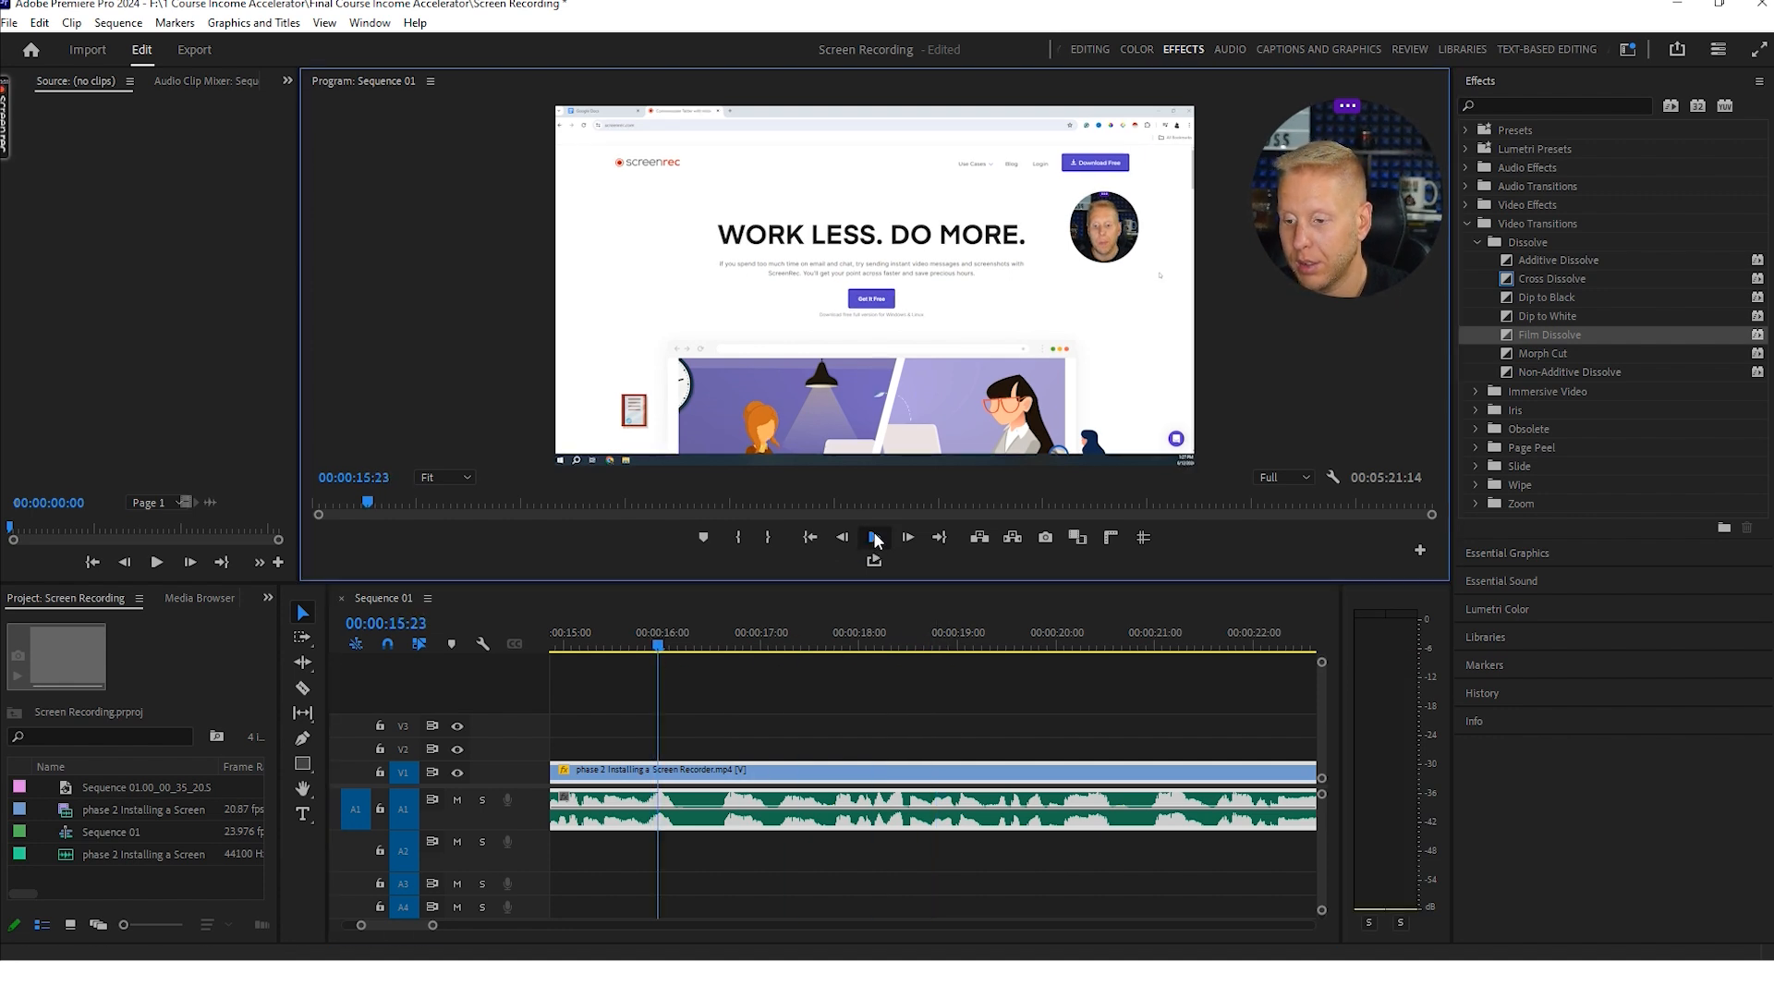
click(302, 687)
click(694, 808)
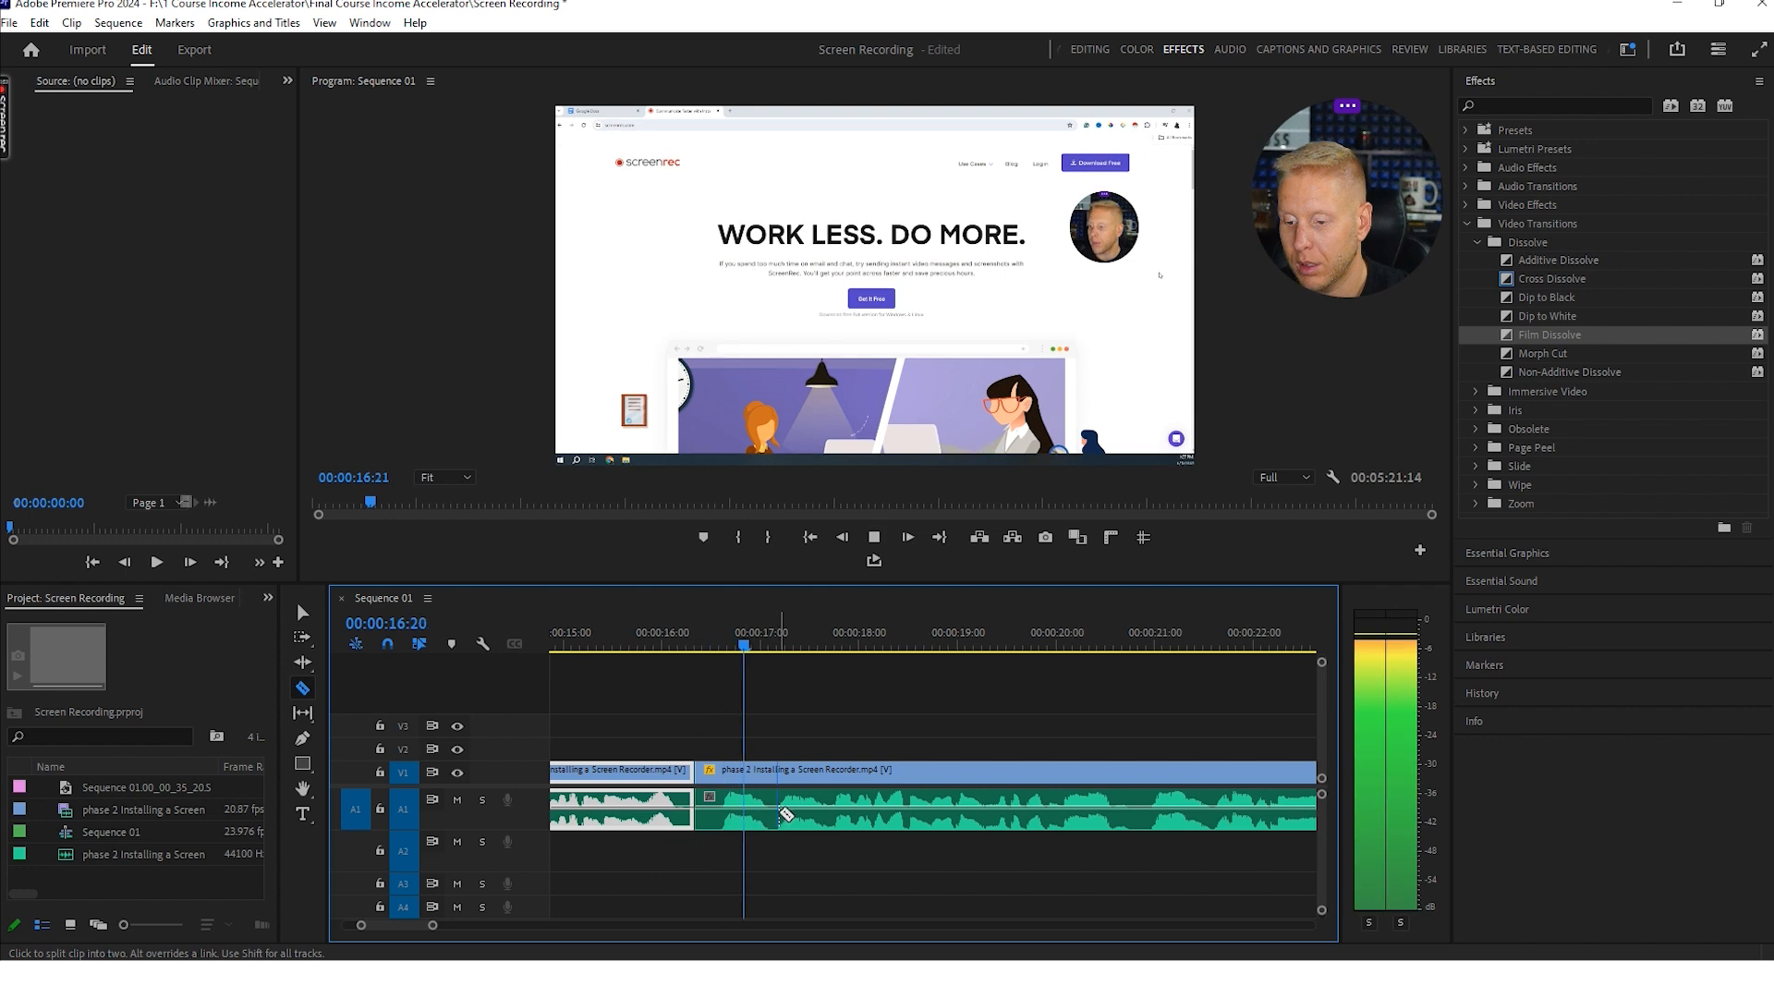
key(space)
click(777, 810)
key(v)
key(shift+Delete)
- Play further and remove the recording and its audio from about 00:00:19:22 to 00:00:20:18, closing the gap
drag(759, 645, 654, 647)
key(space)
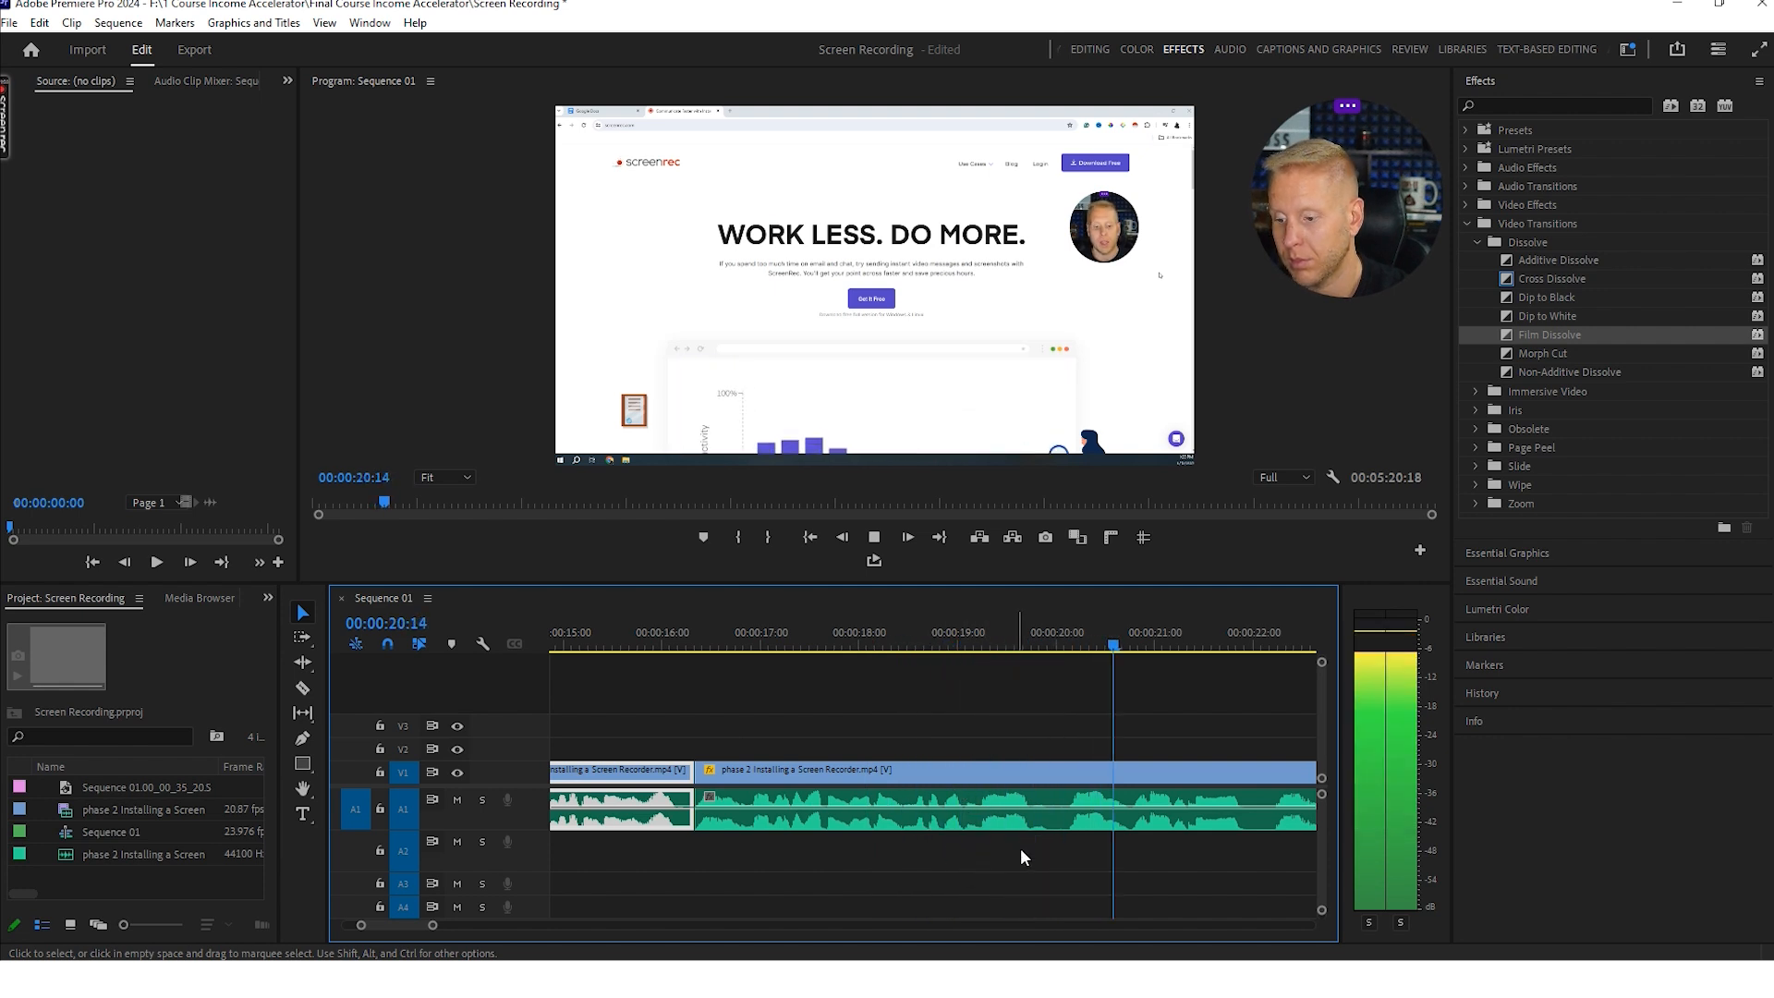
key(space)
key(c)
click(1049, 807)
key(space)
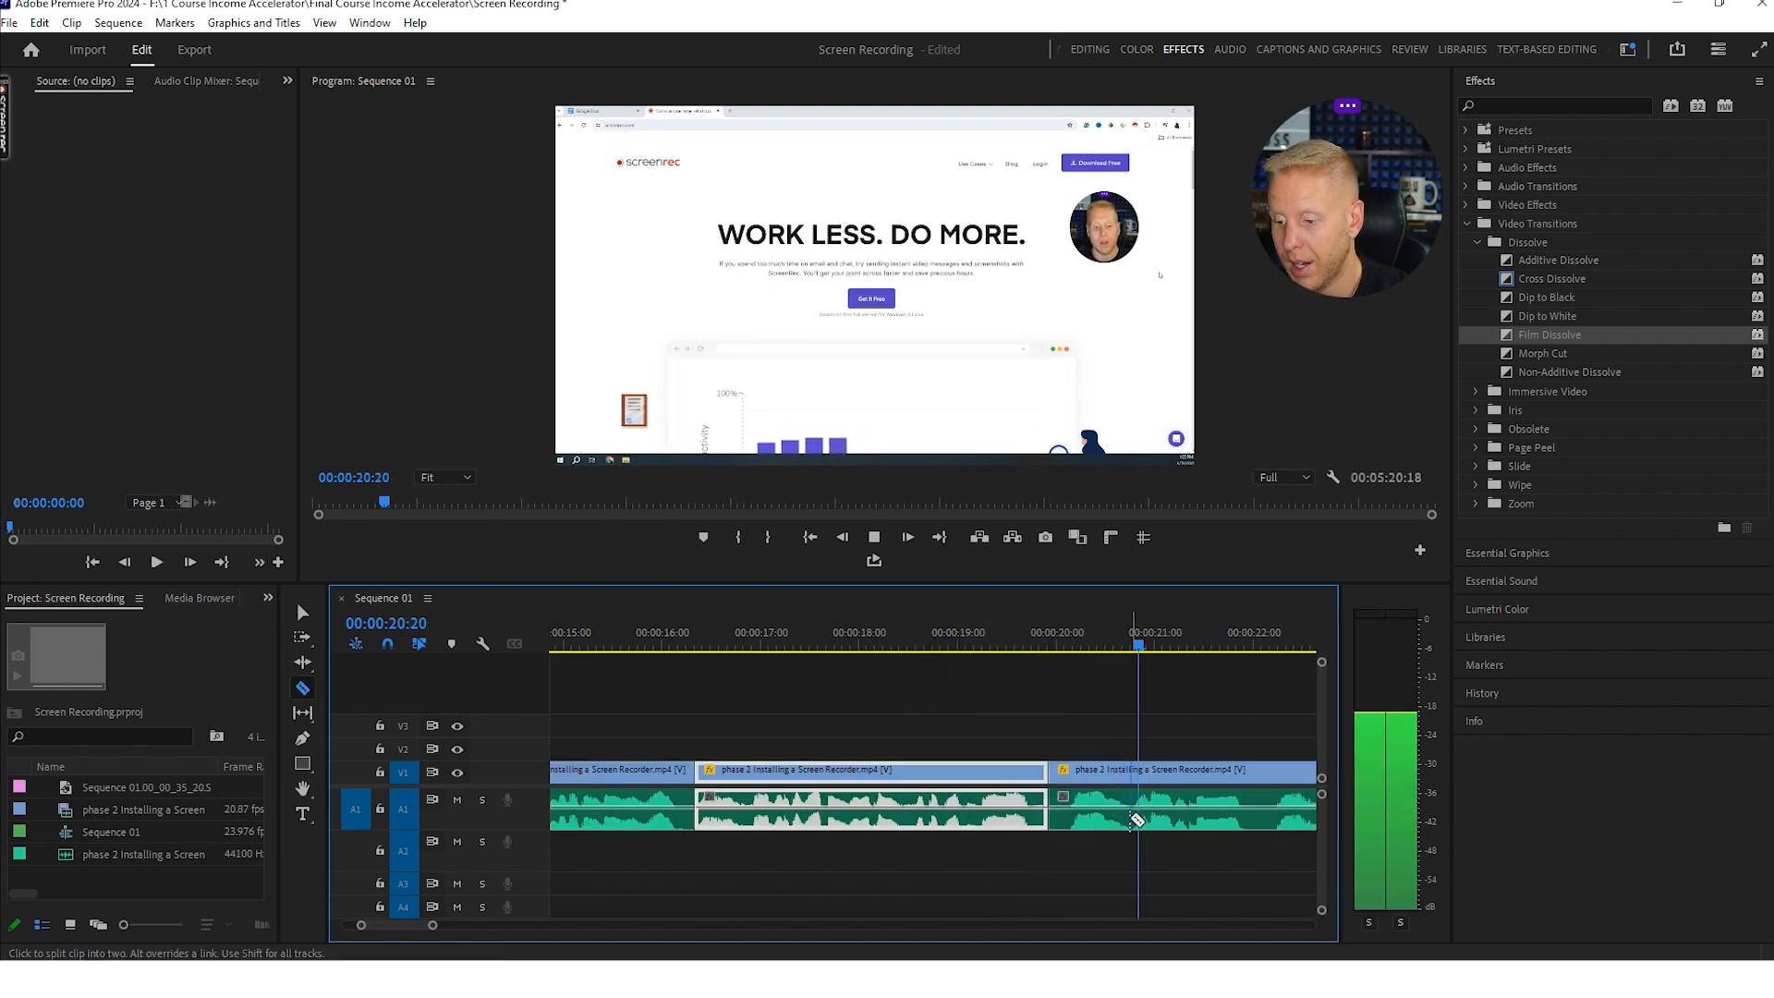
key(space)
click(1130, 807)
key(v)
key(Delete)
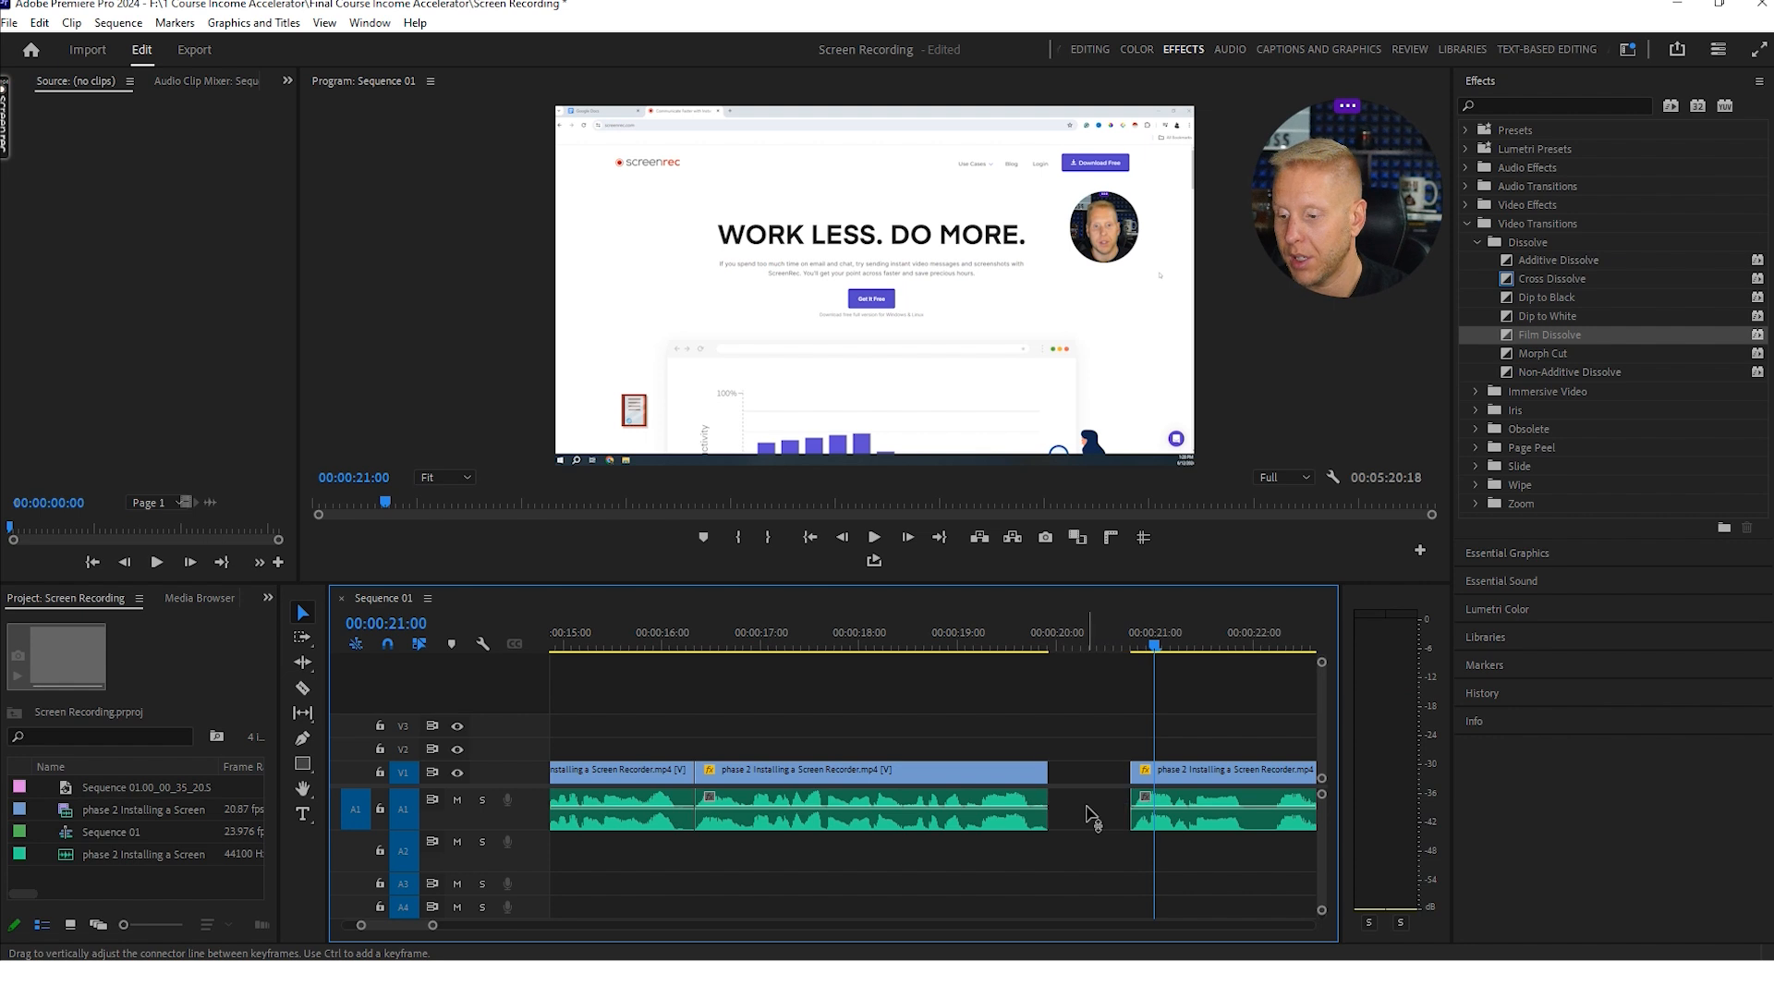
click(1089, 811)
key(Delete)
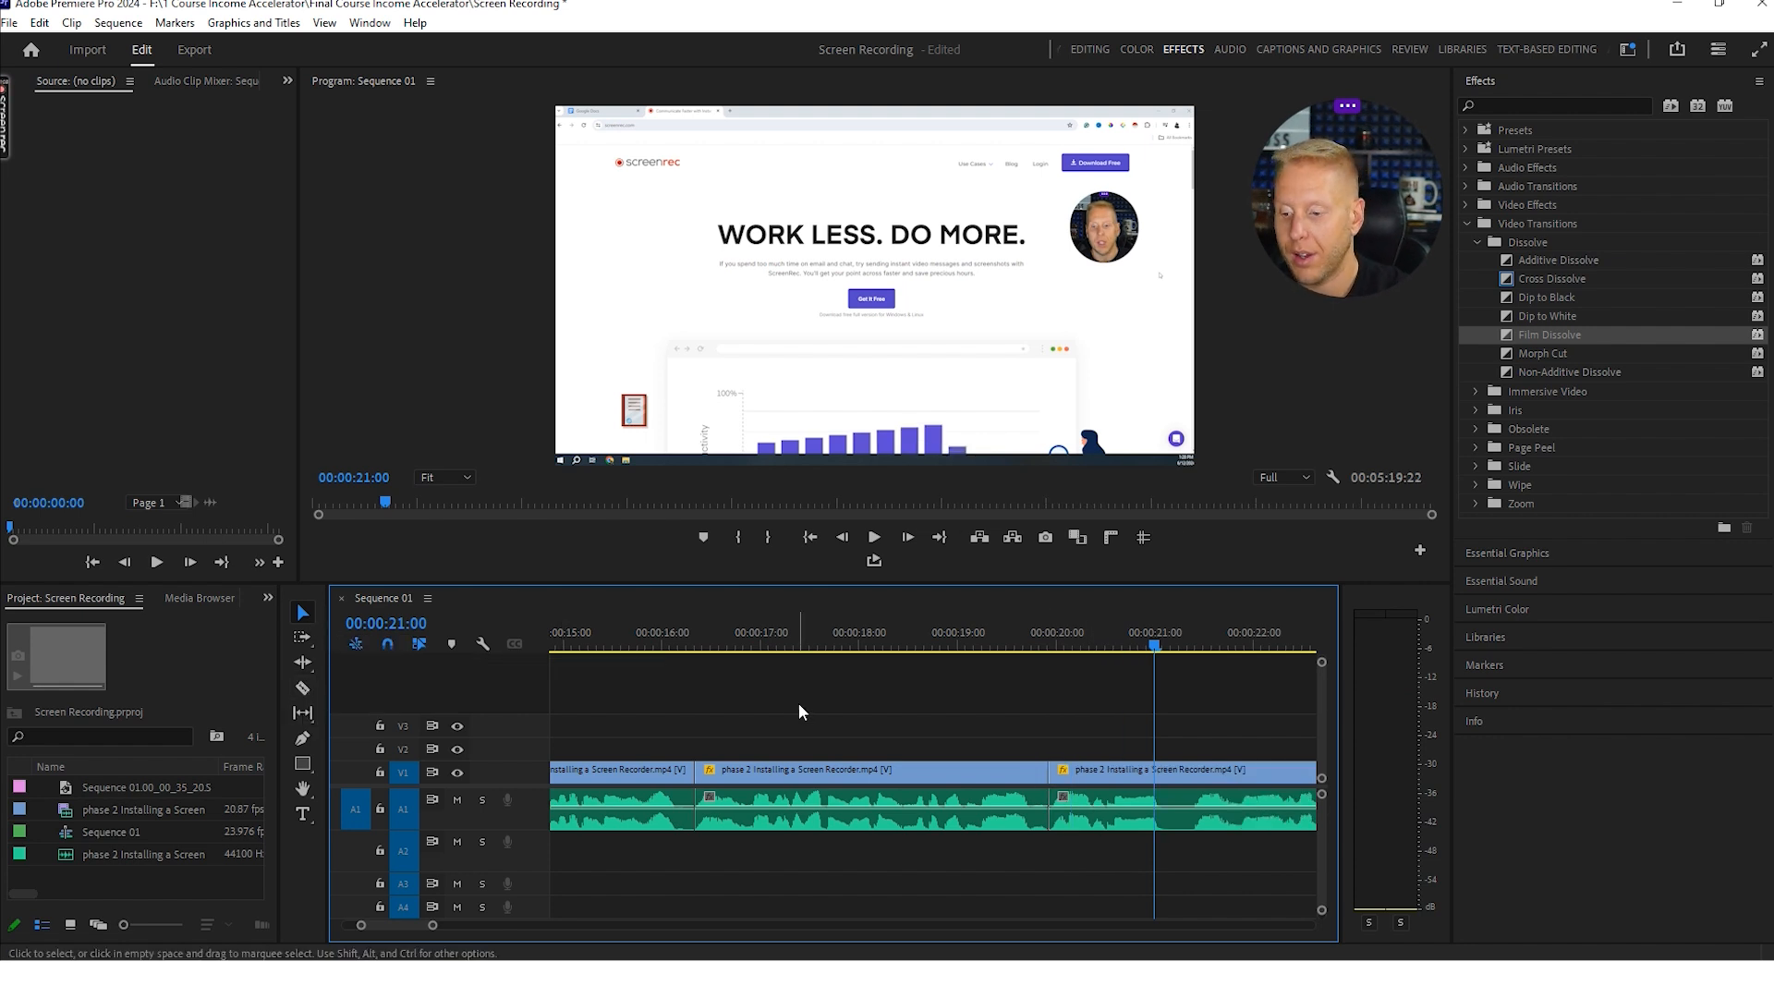
- Remove a 16-frame section of the recording starting at about 00:00:21:04, close the gap, and move the playhead to 00:00:20:19
key(space)
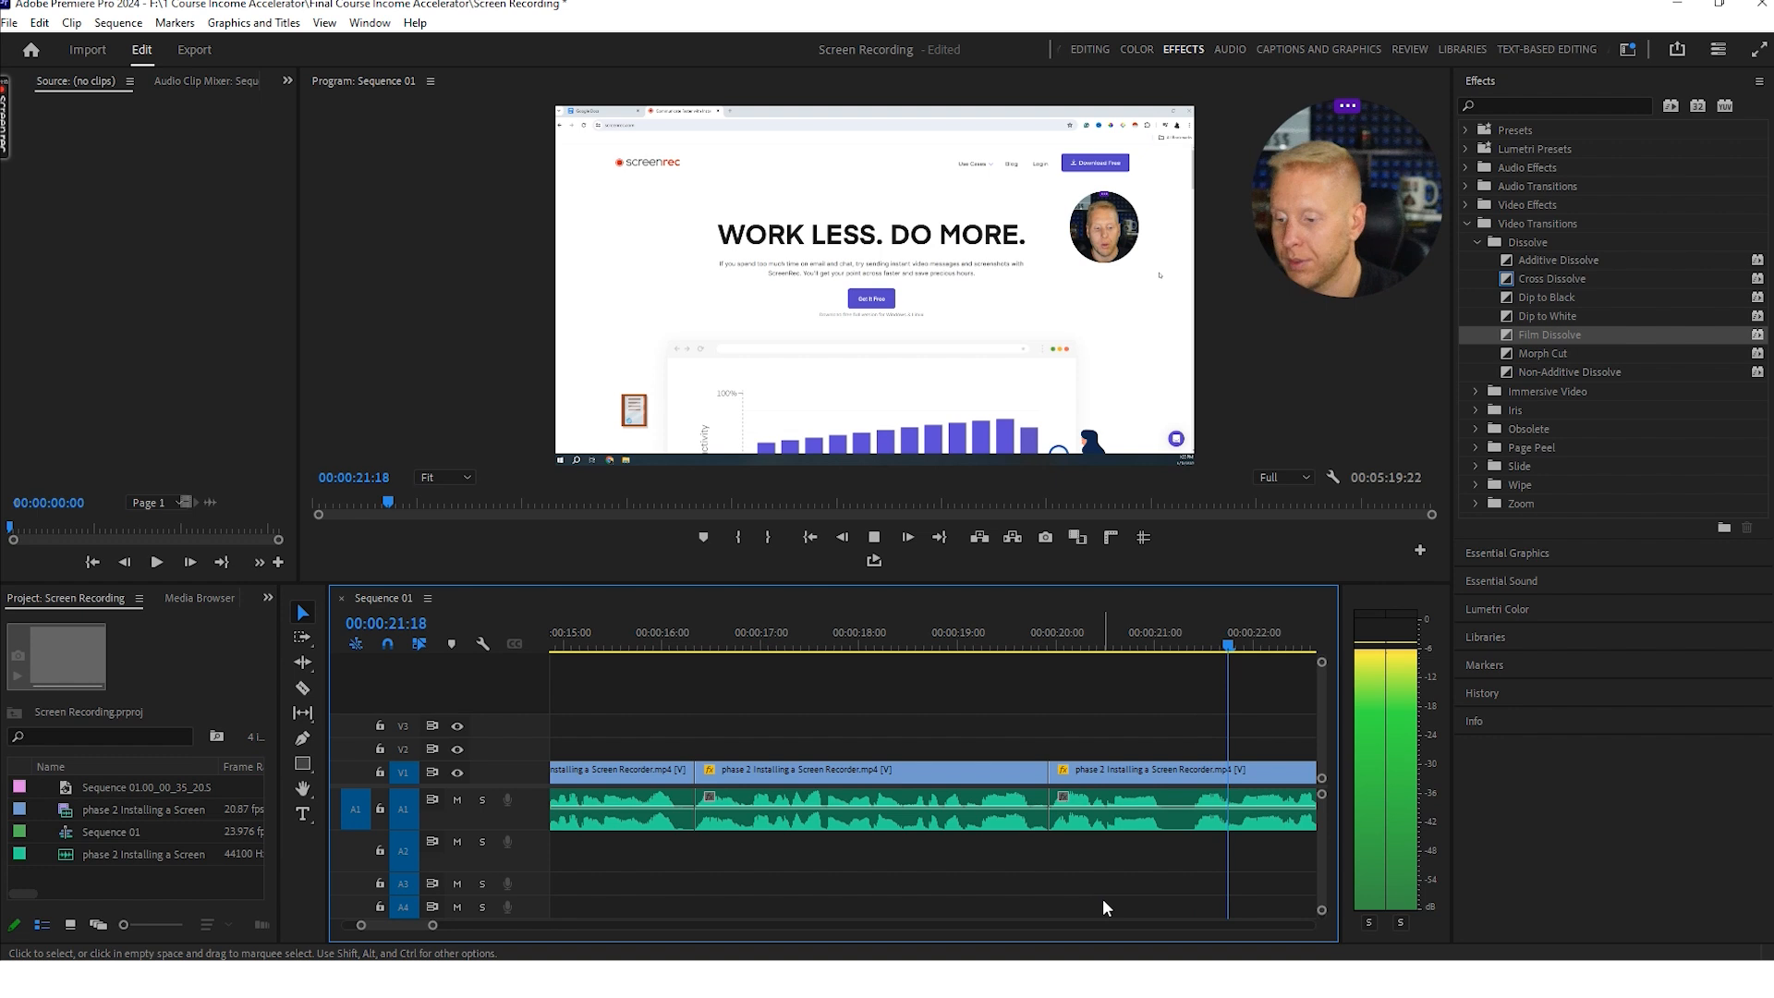
click(1150, 813)
key(c)
click(1172, 812)
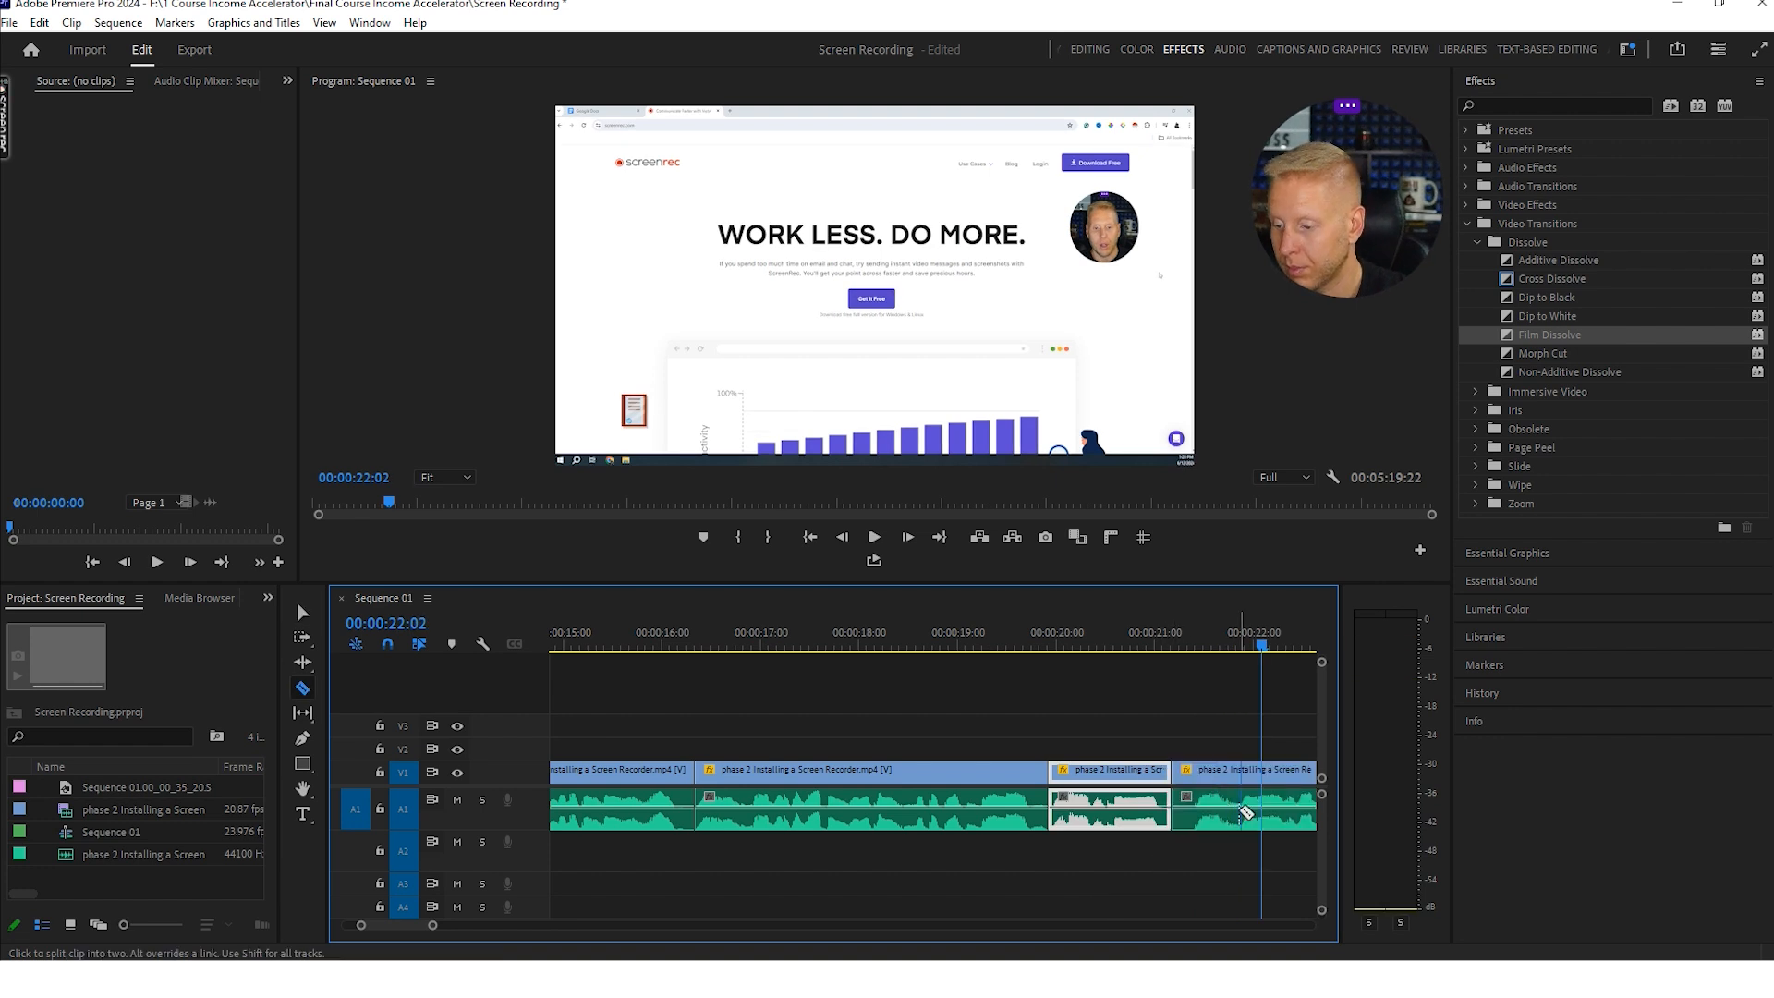
key(v)
click(1206, 808)
key(shift+Delete)
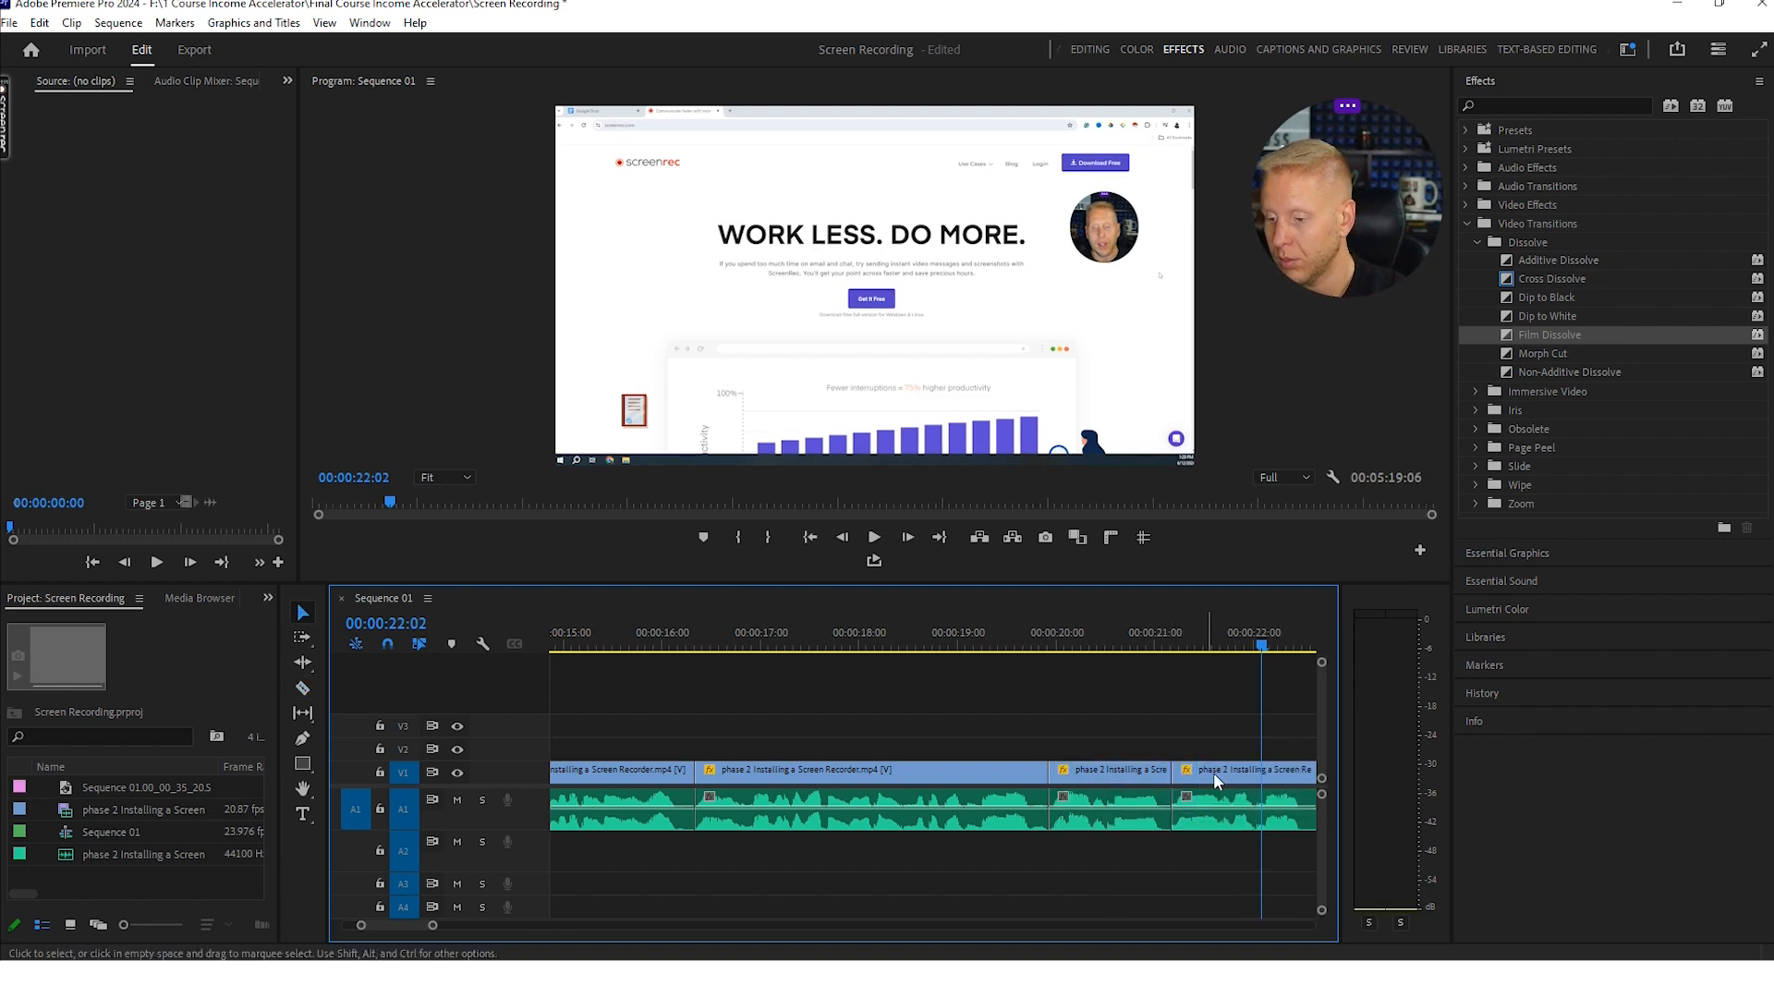
click(1133, 638)
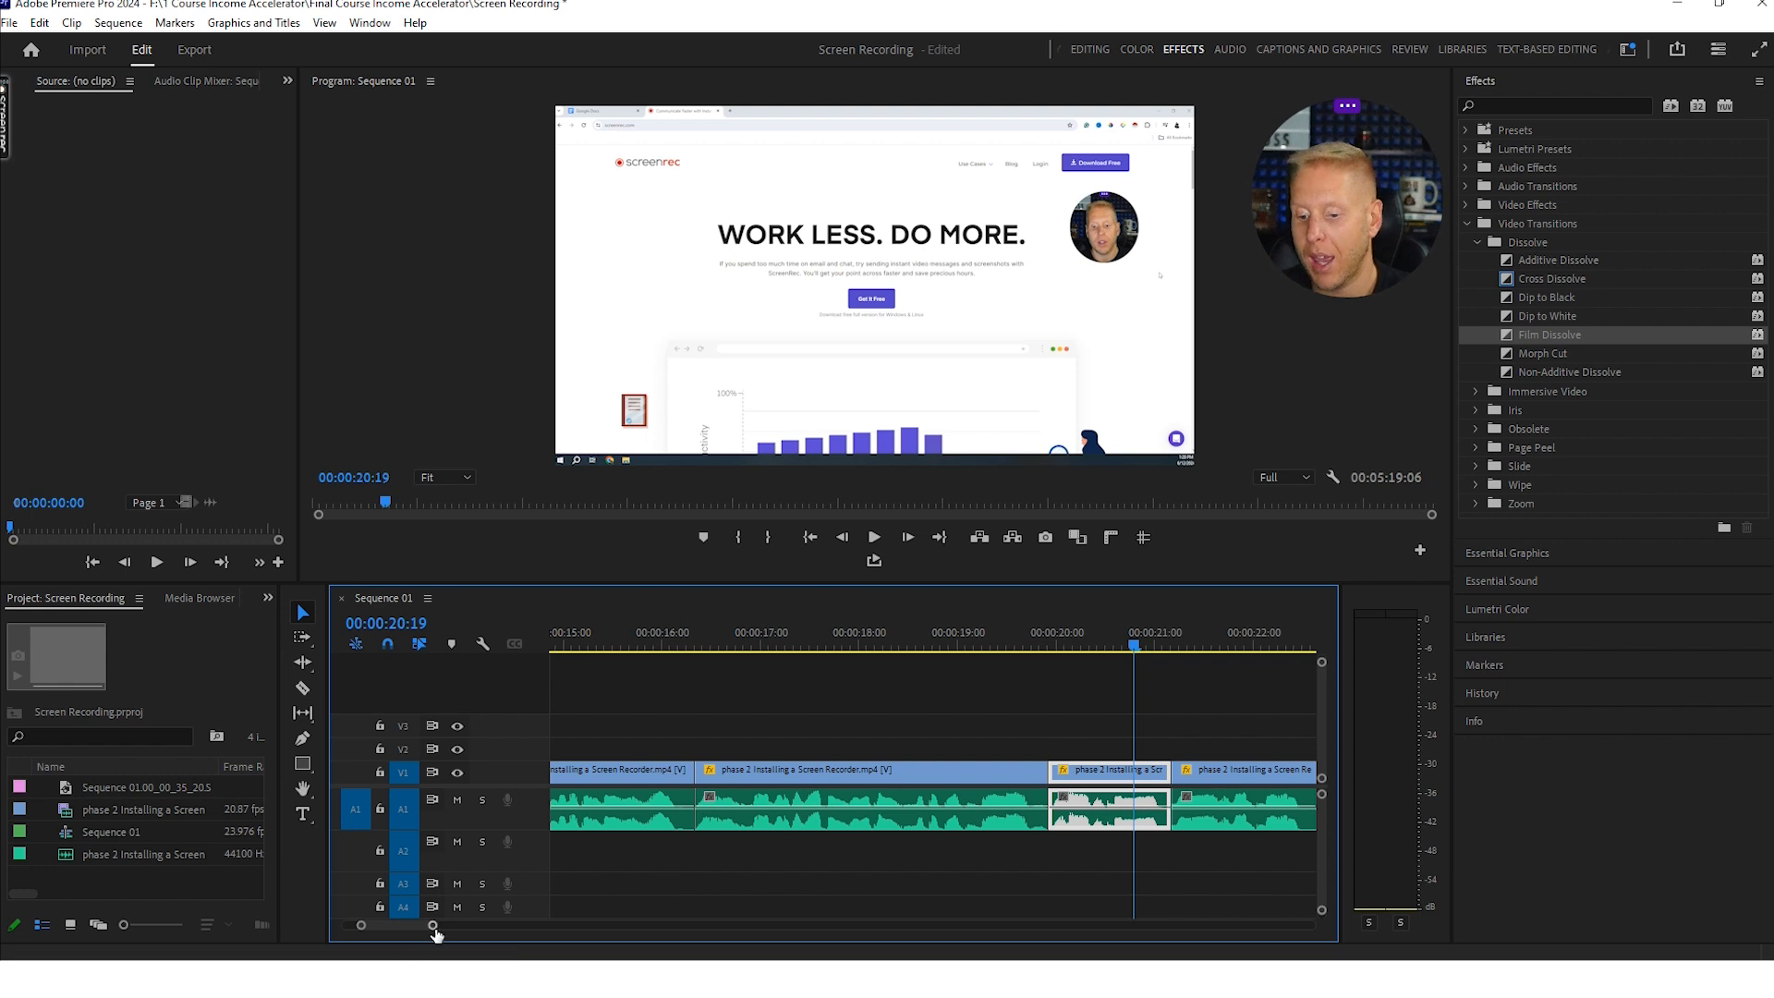
- Extend the still image on V2 to the end of the screen recording and compare the picture with V2 hidden and shown
drag(434, 928, 892, 936)
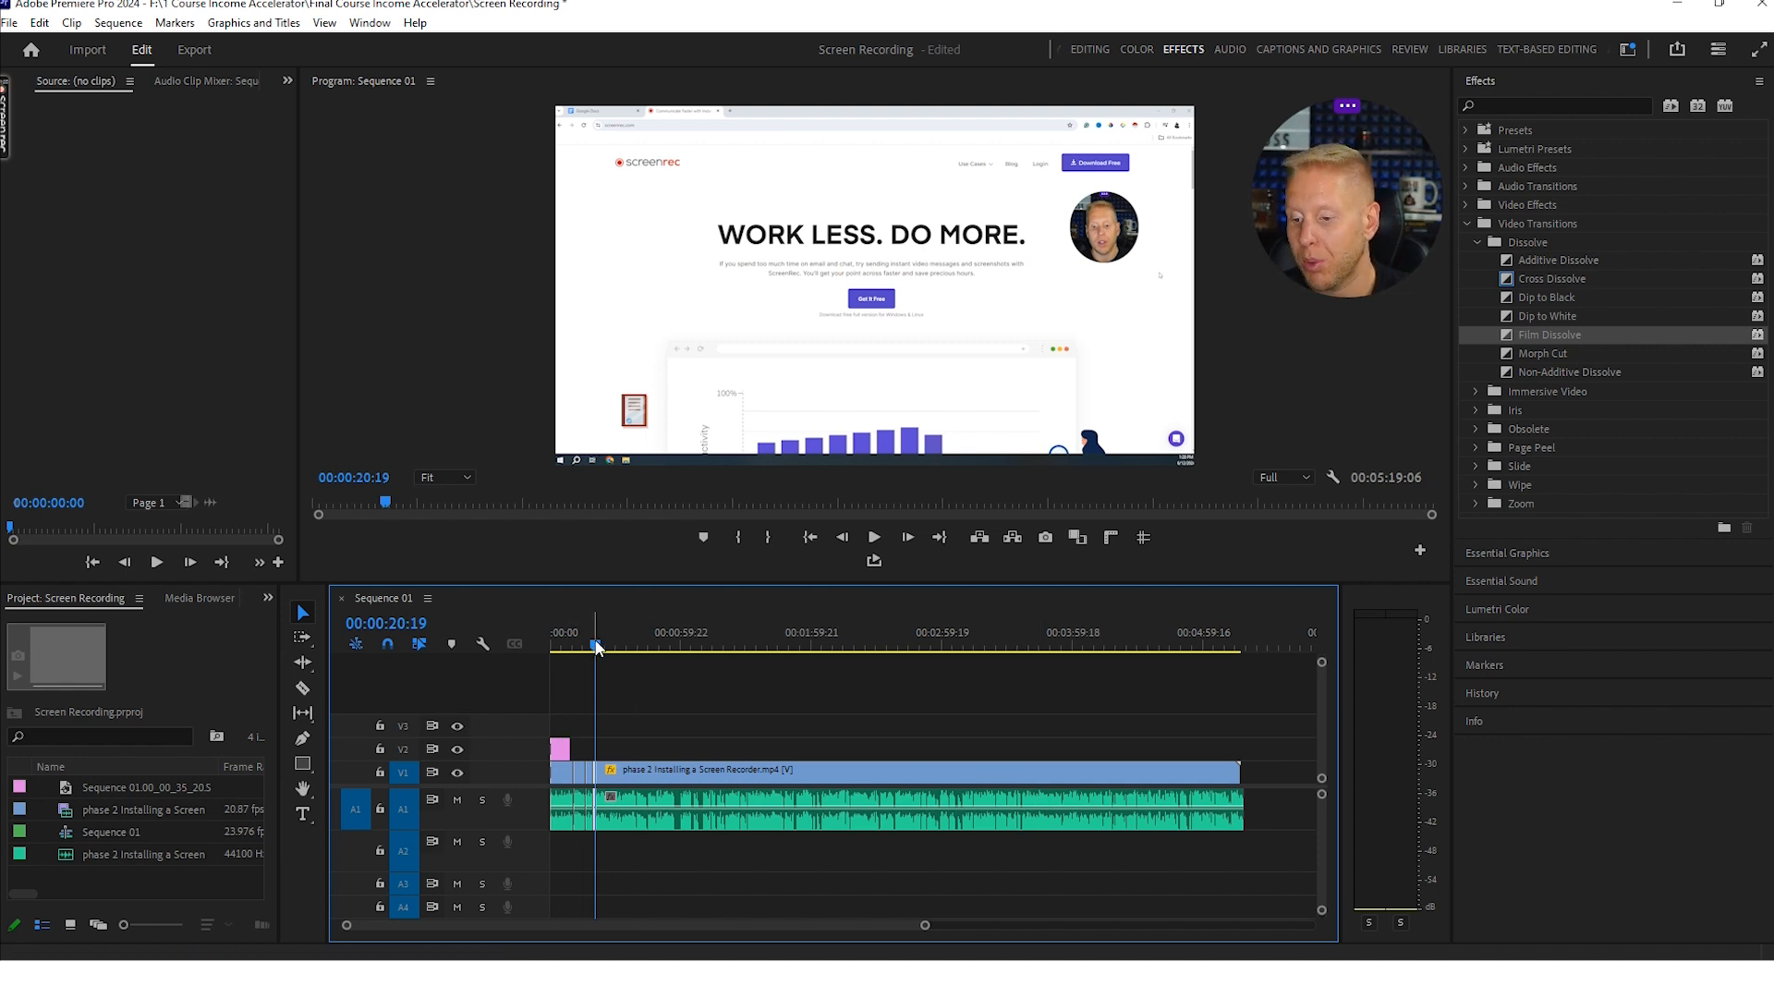
drag(922, 926, 869, 924)
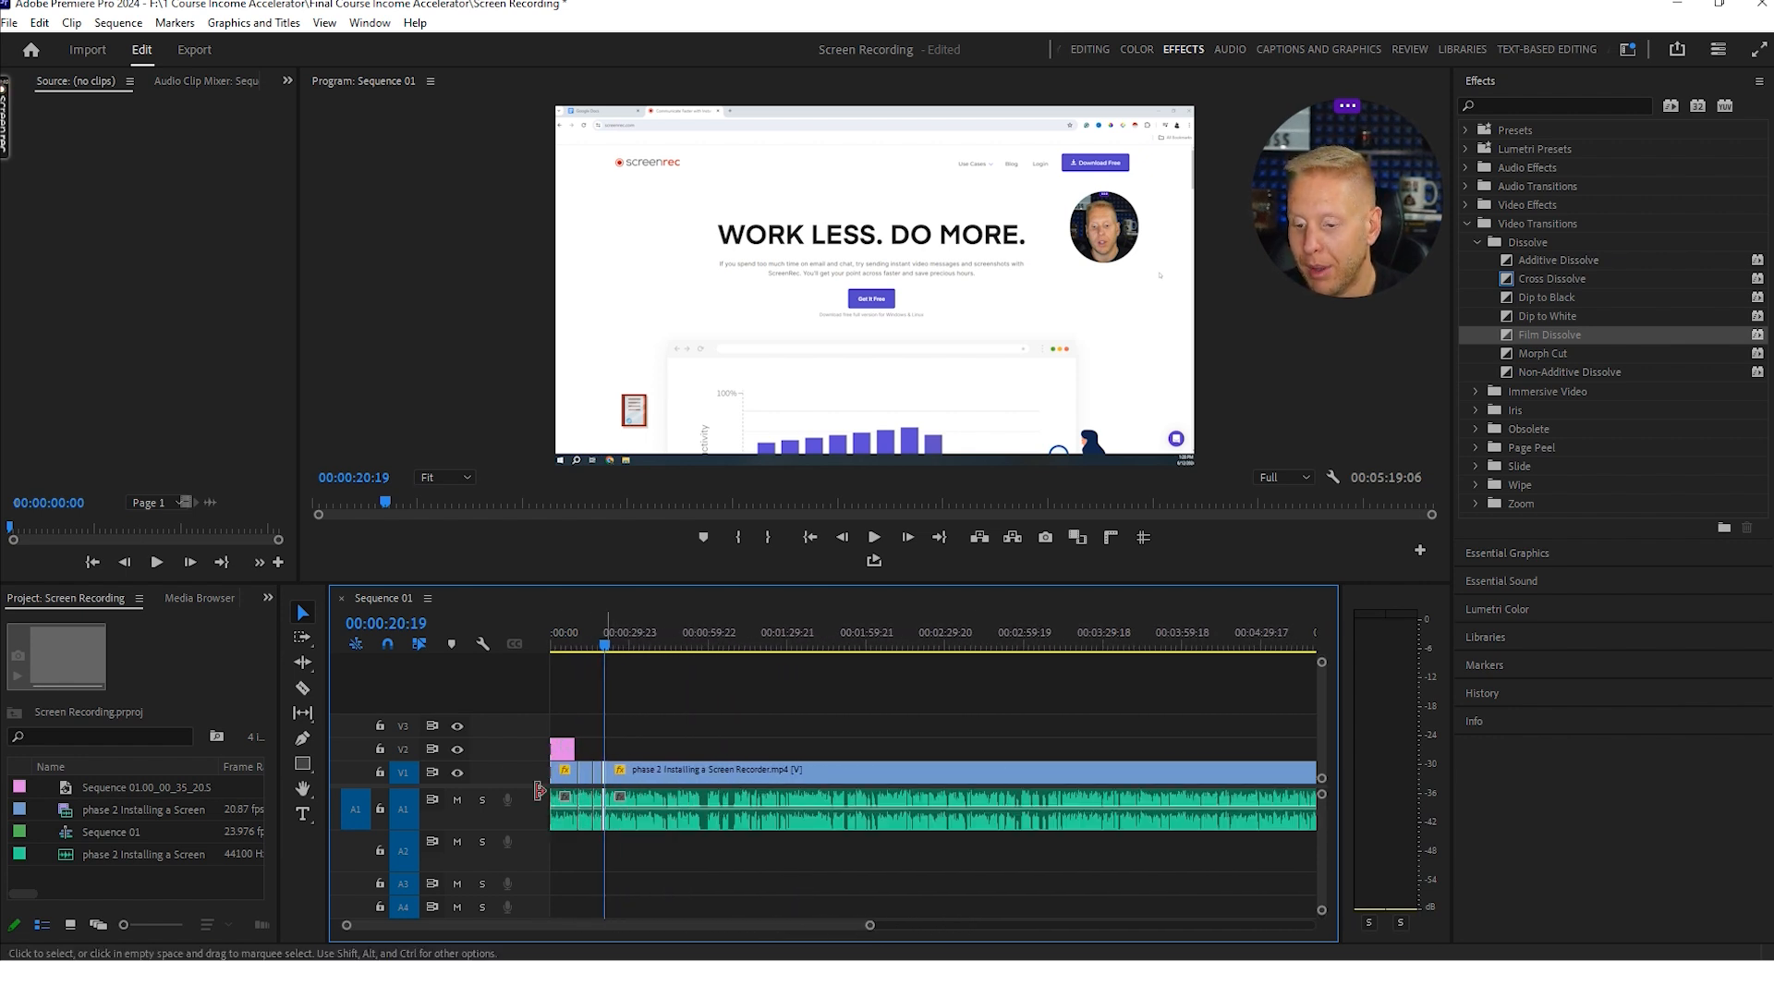
drag(567, 746, 1246, 748)
drag(870, 928, 933, 925)
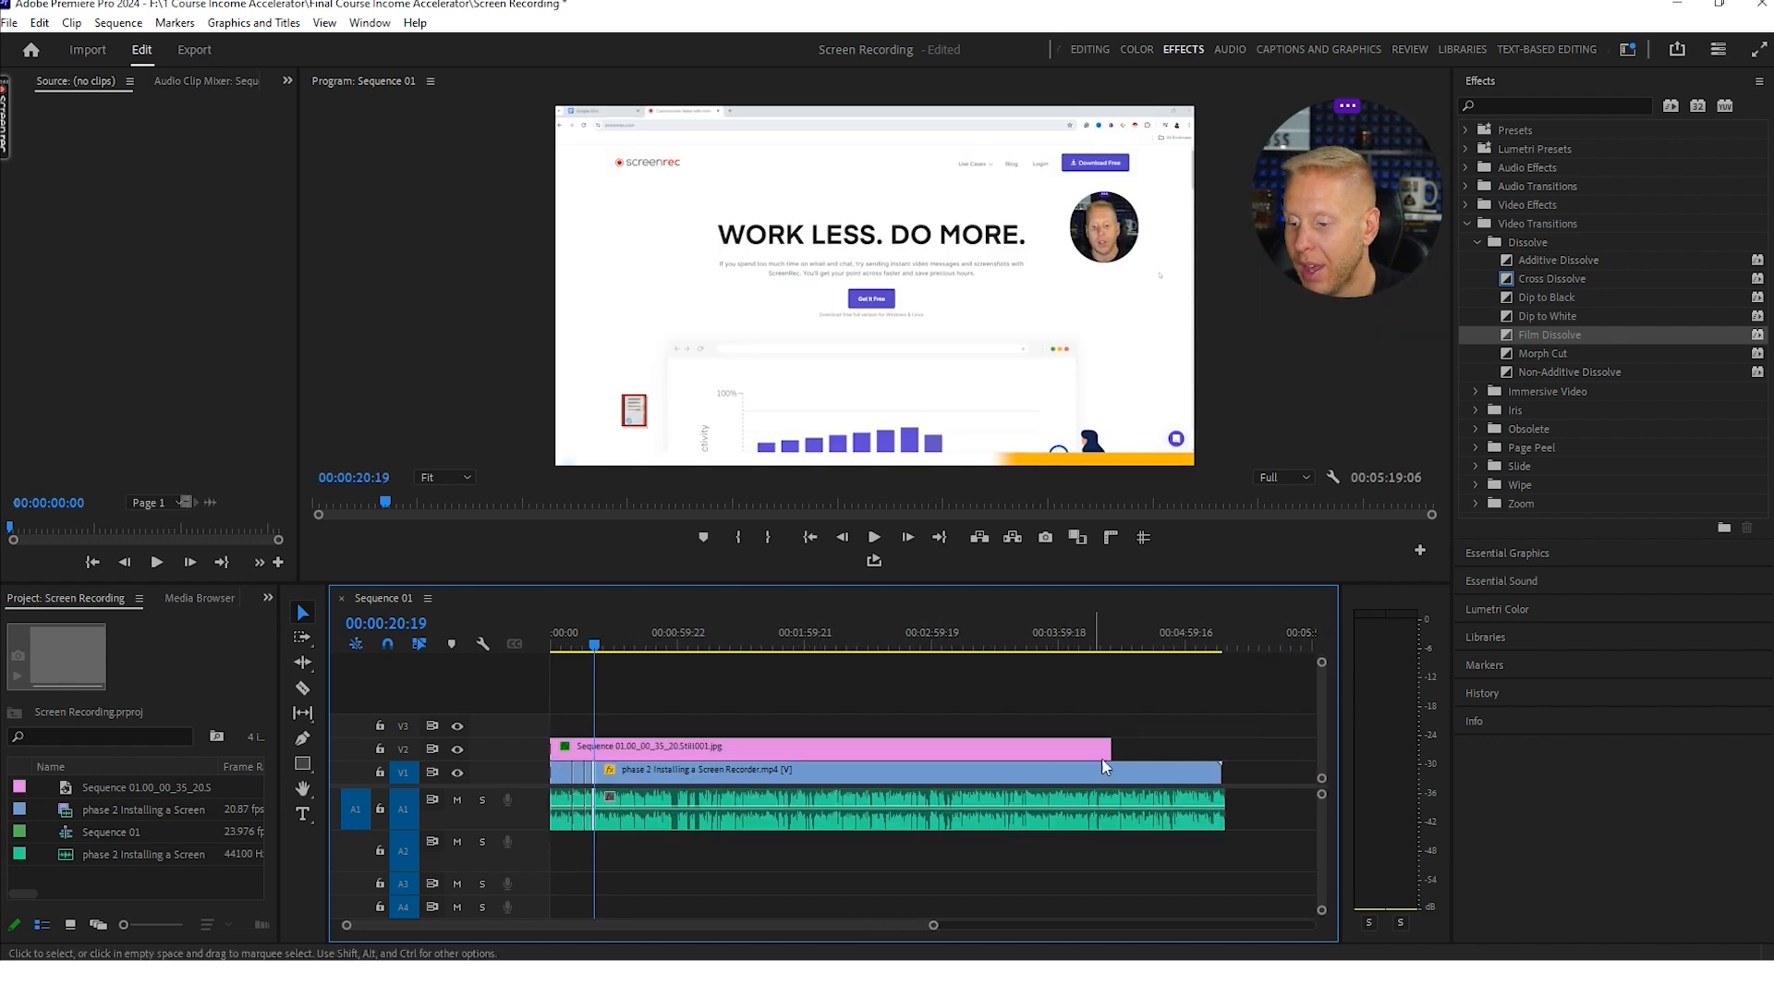
drag(1111, 746, 1221, 745)
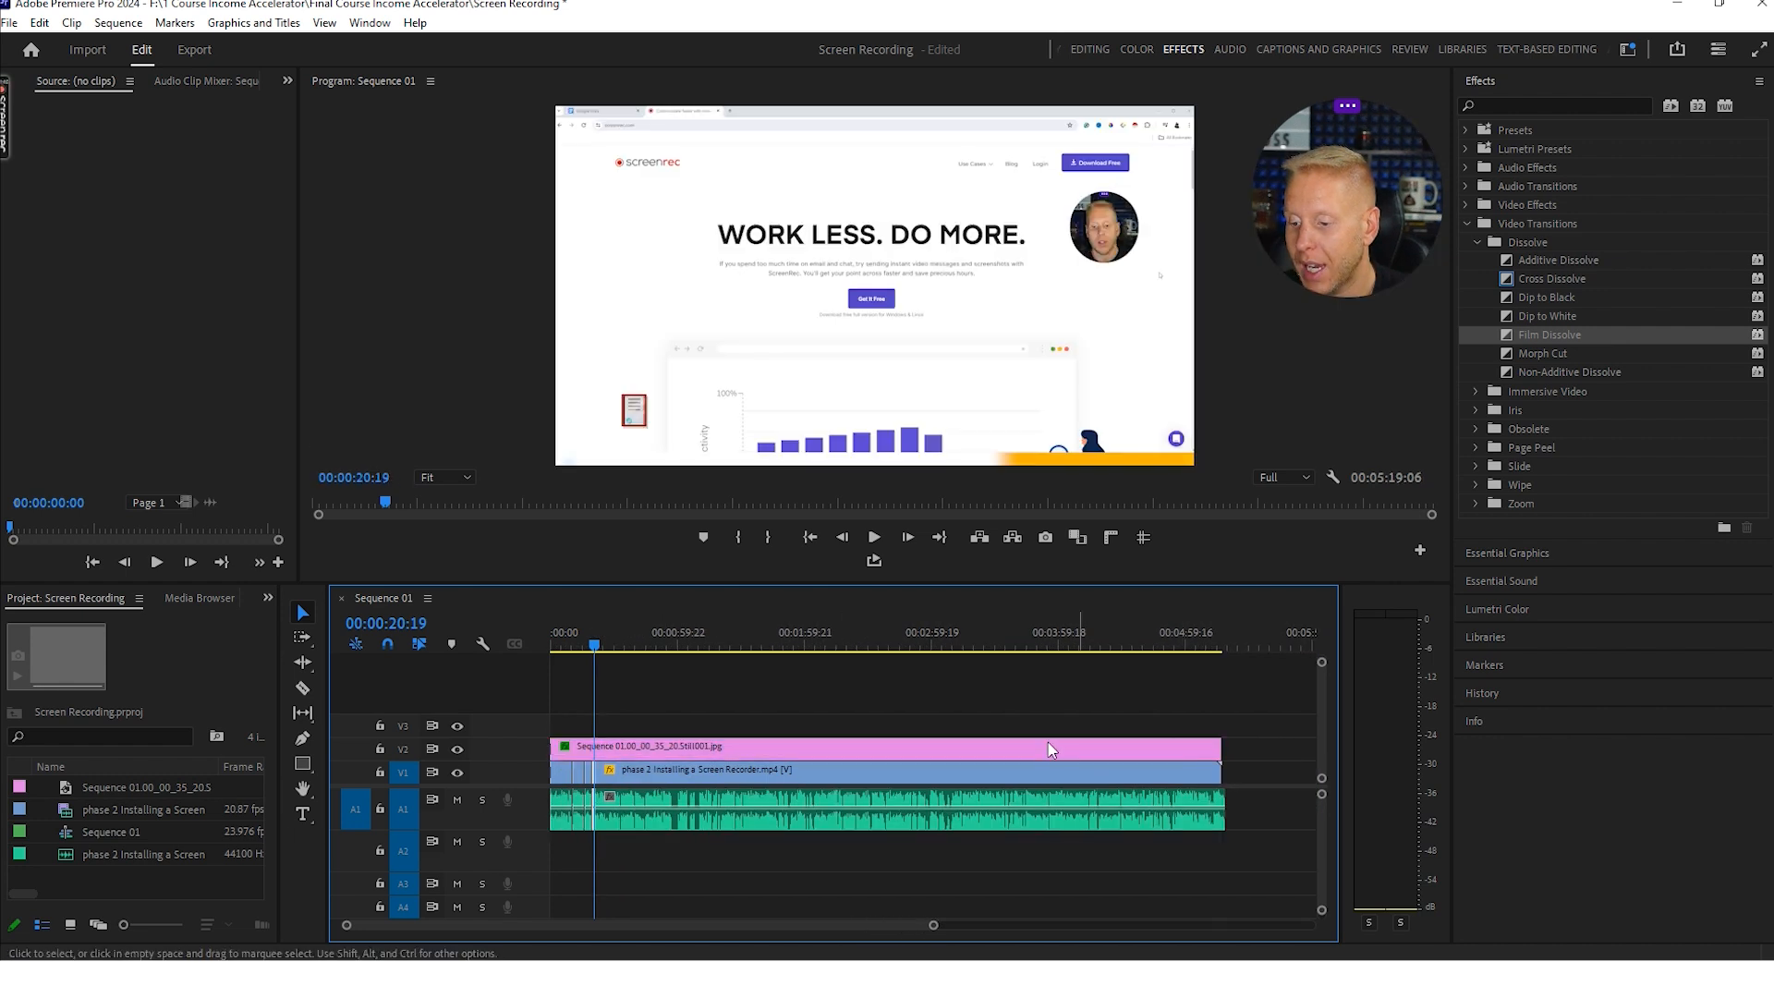
click(458, 749)
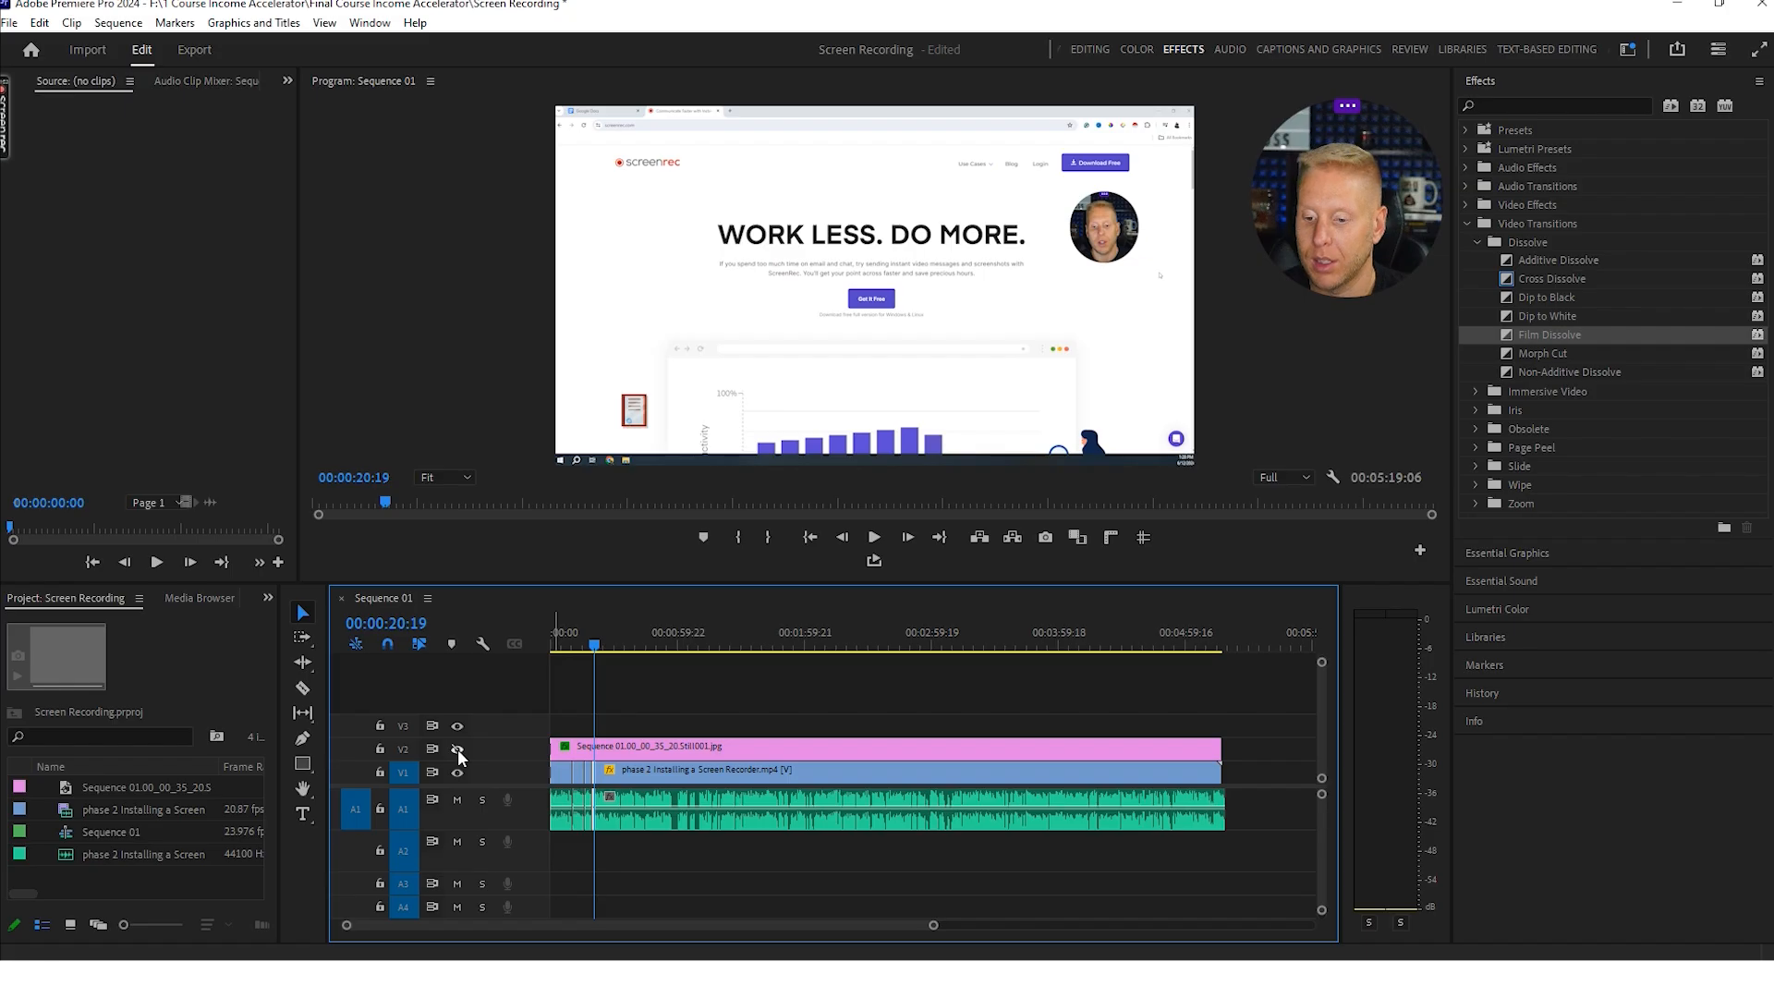
click(457, 748)
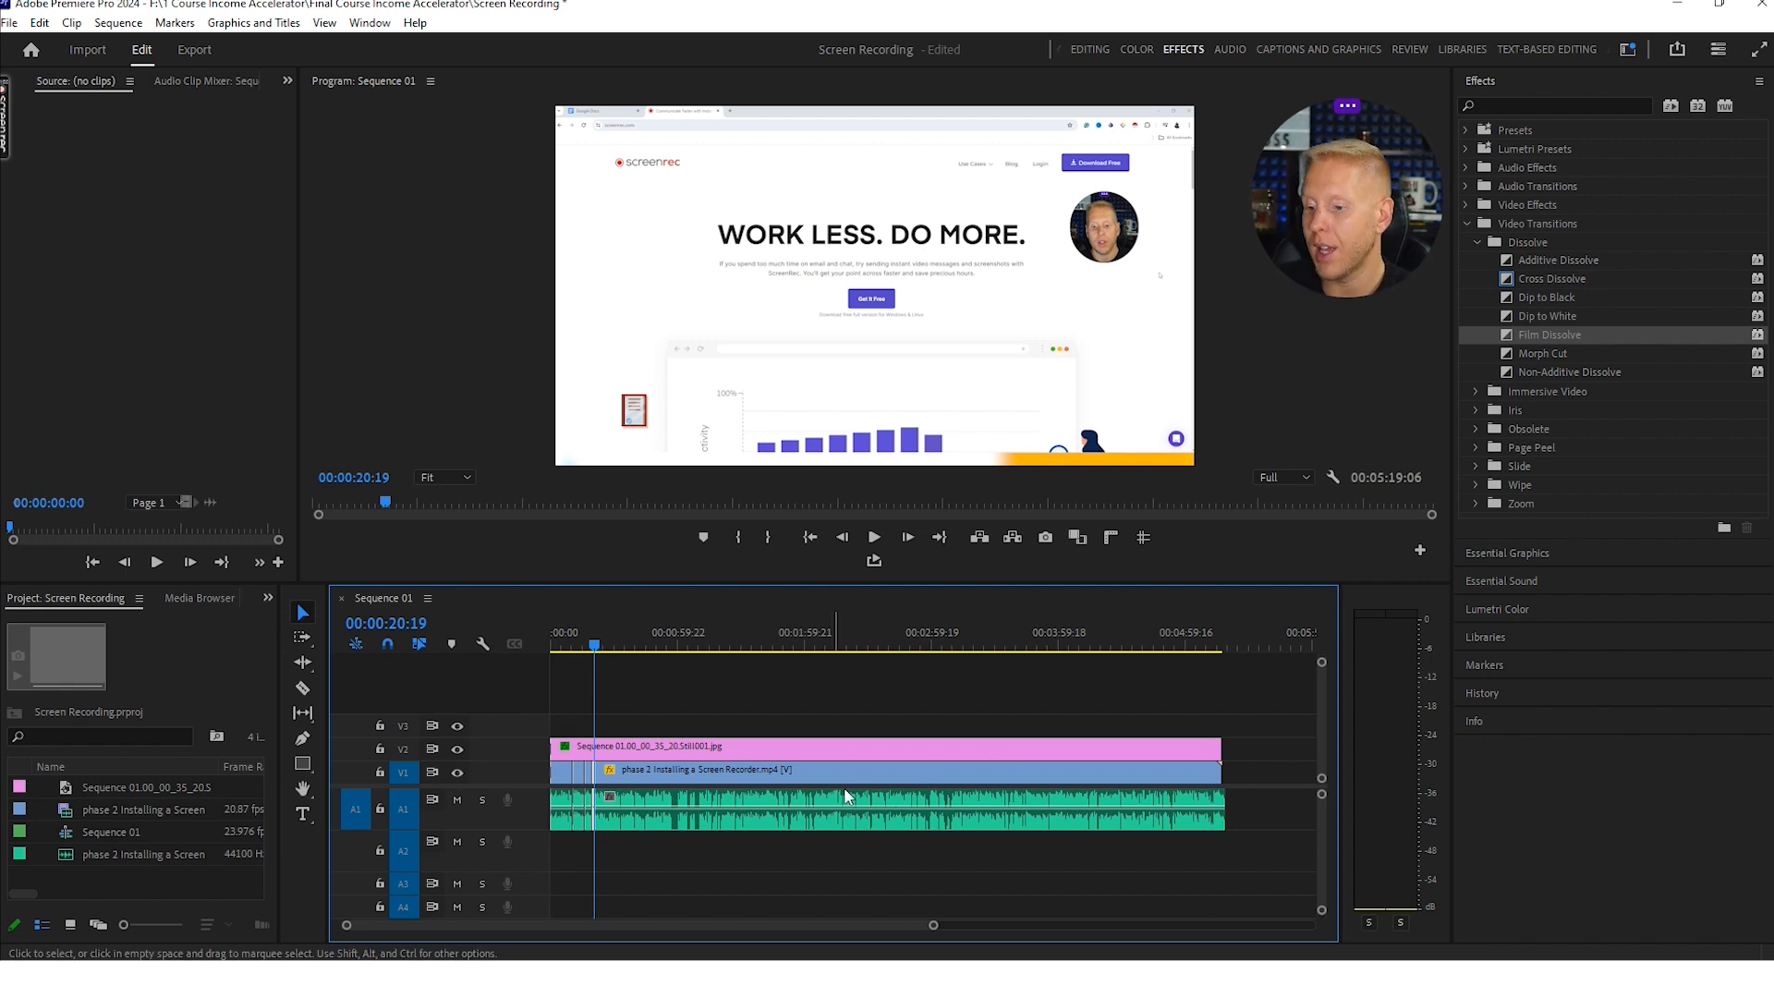
- Set up a media export of Sequence 01 with the Final Course Income Accelerator folder on drive F: as its save location
click(10, 22)
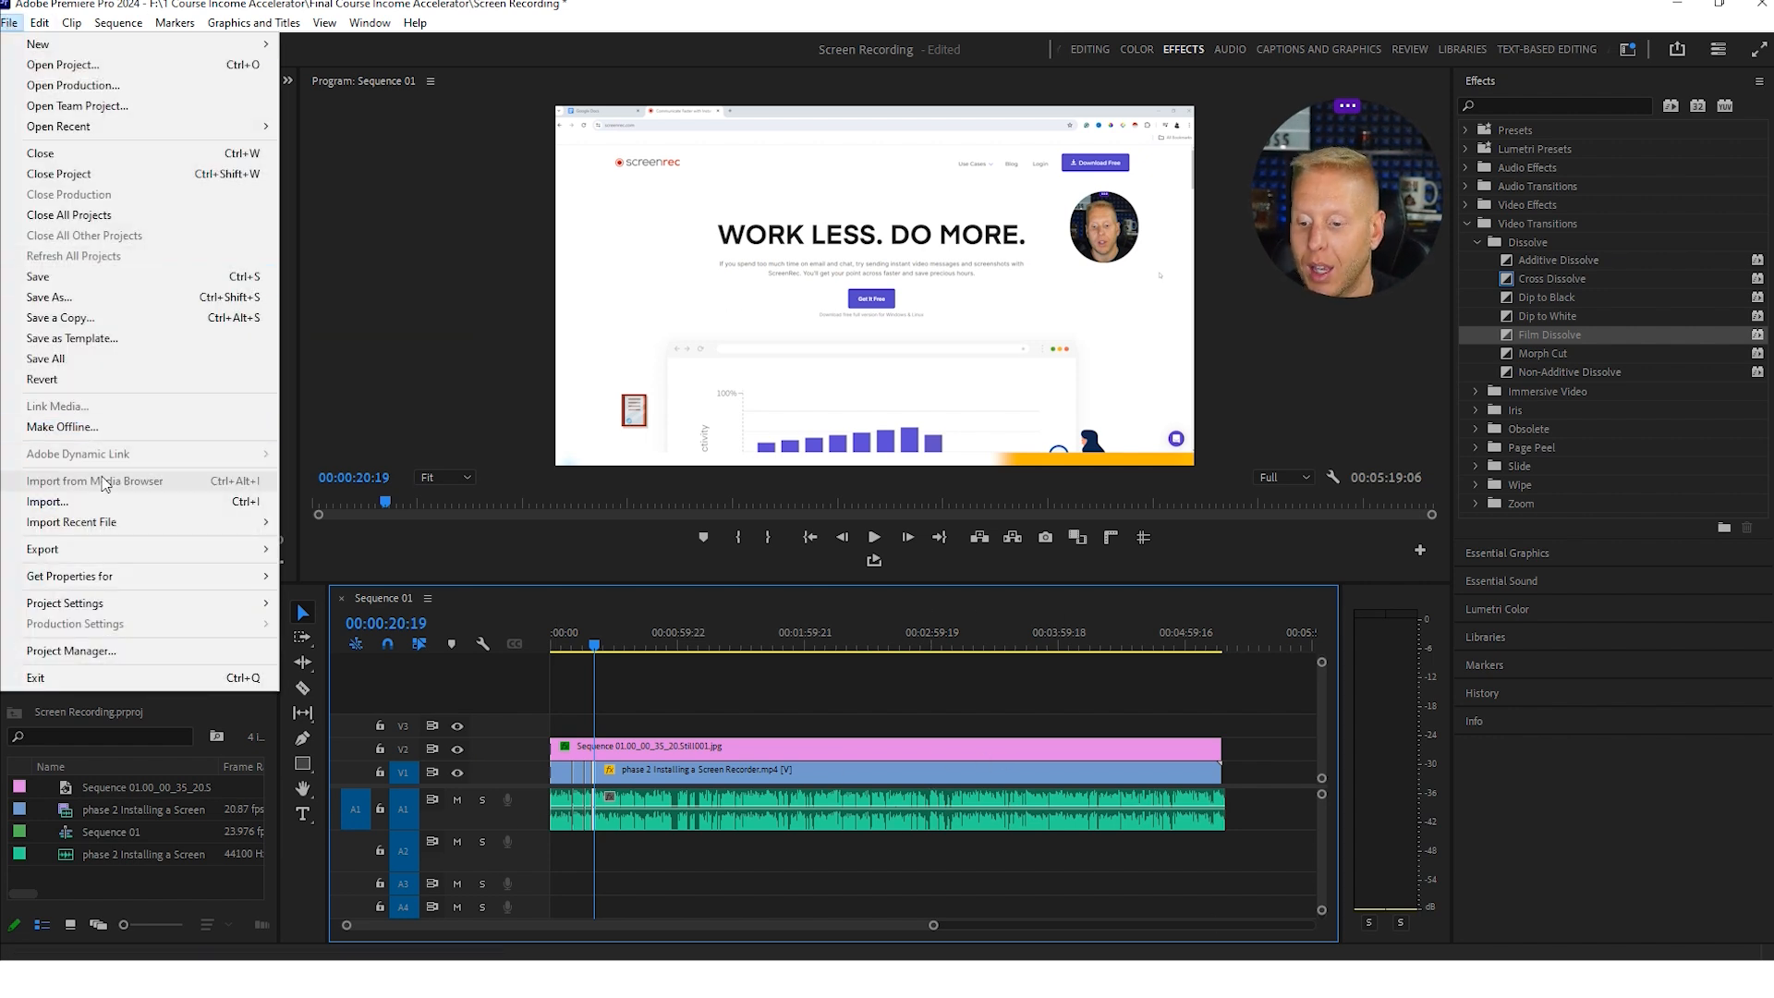
mouse_move(81, 549)
click(407, 552)
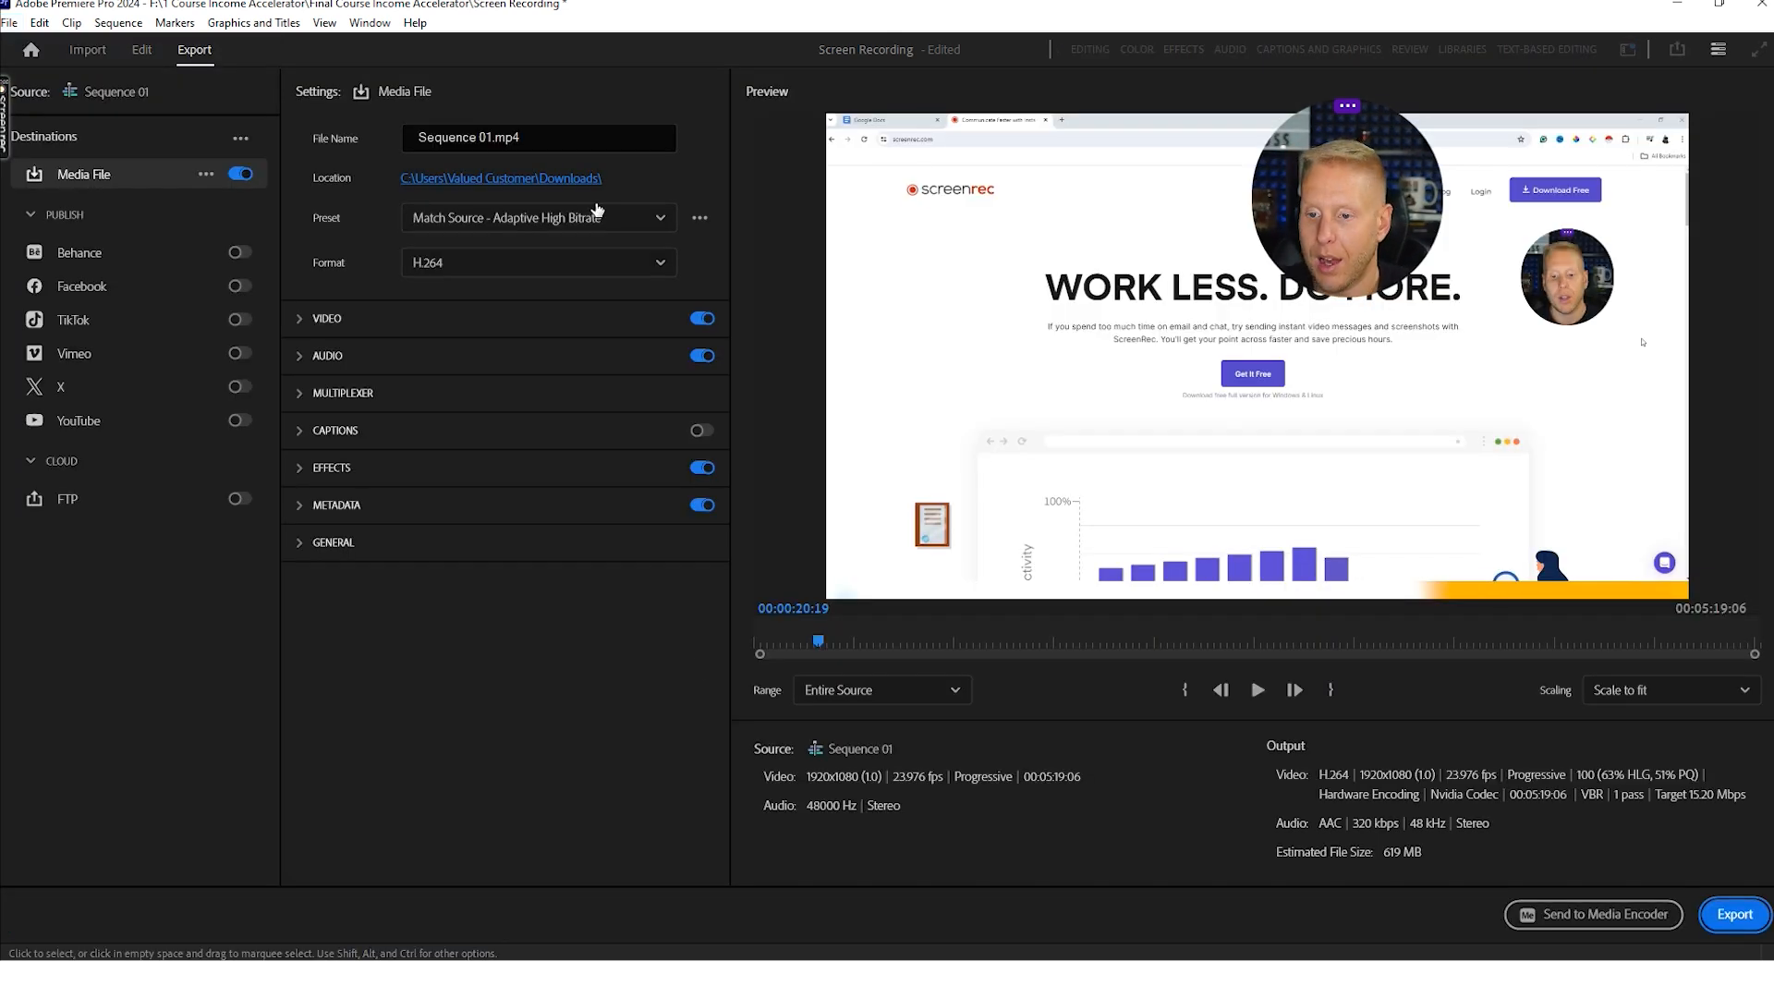
click(475, 180)
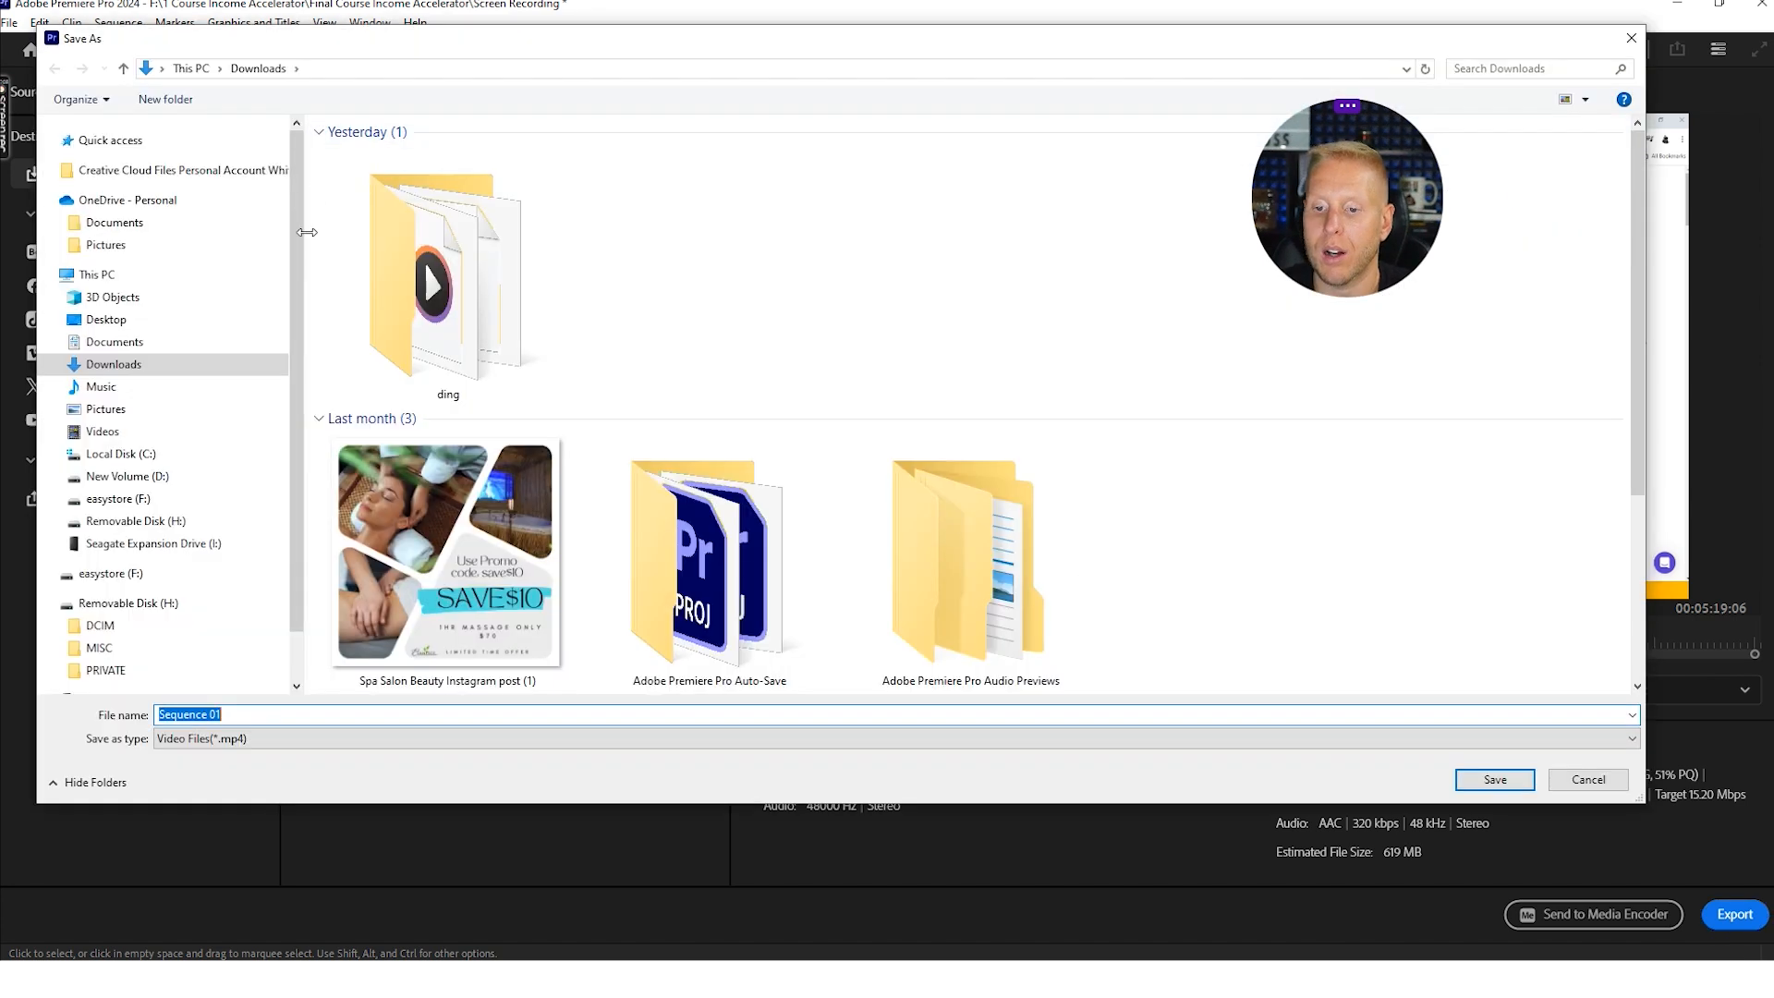
click(141, 500)
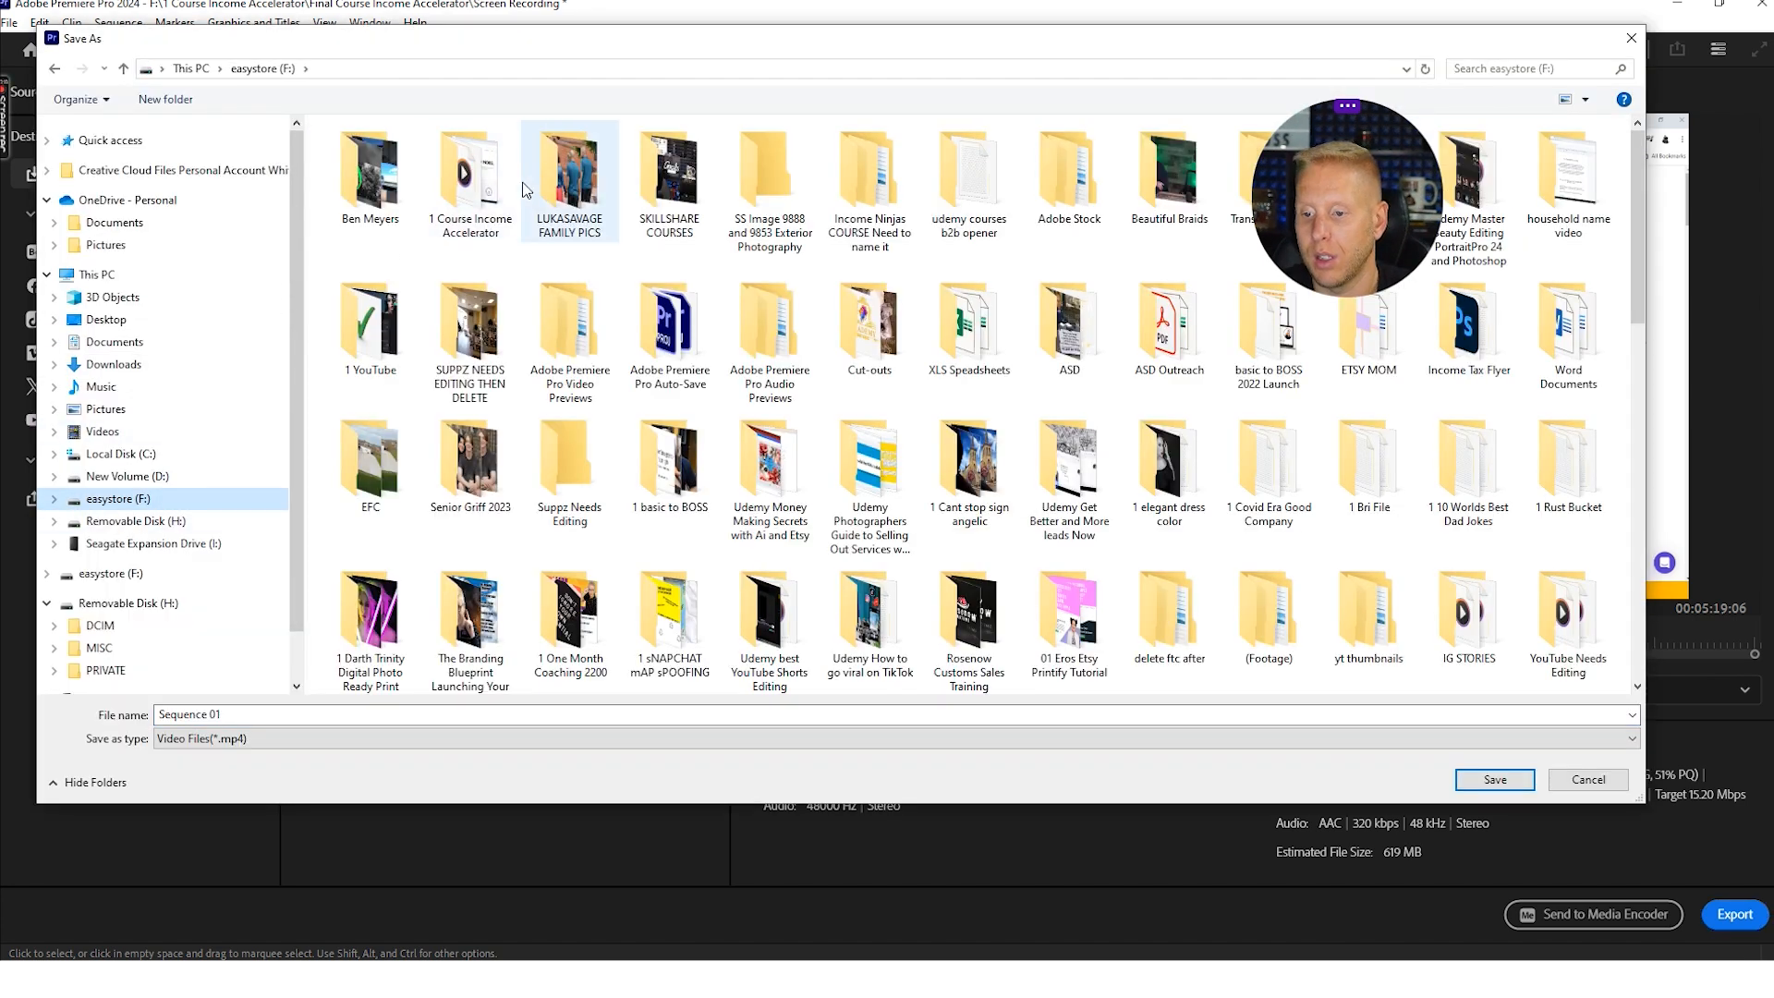
double_click(473, 166)
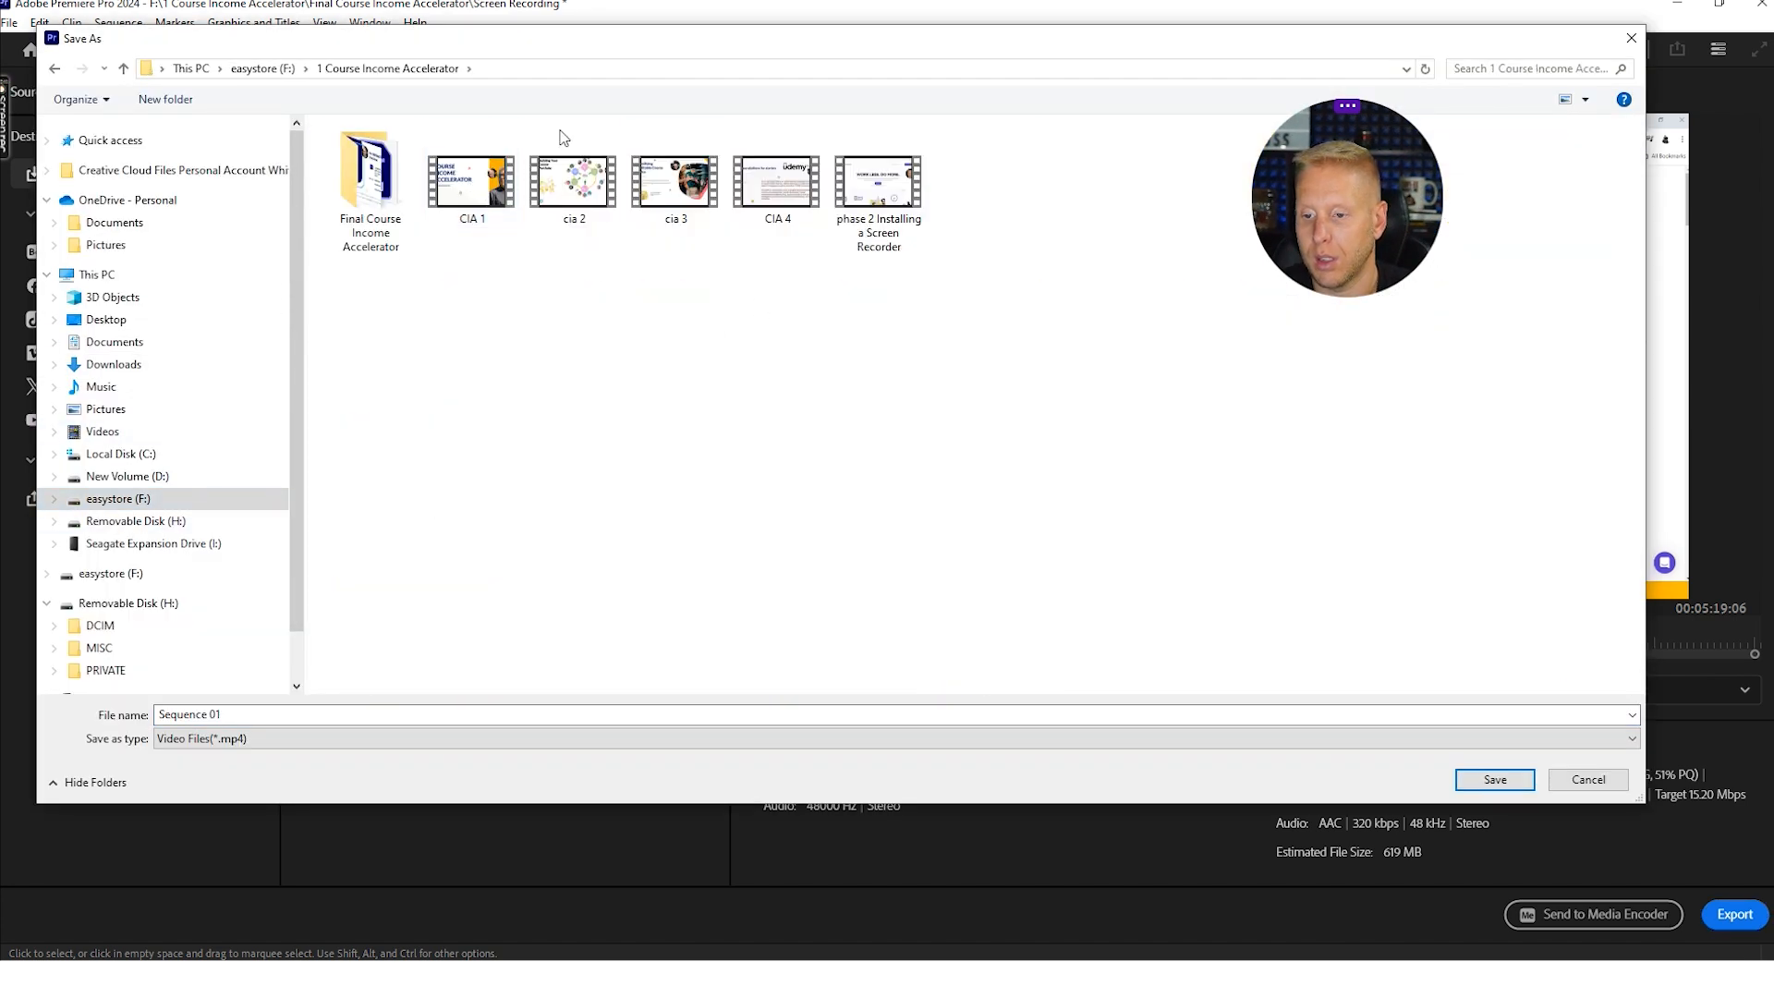
double_click(369, 184)
click(1494, 779)
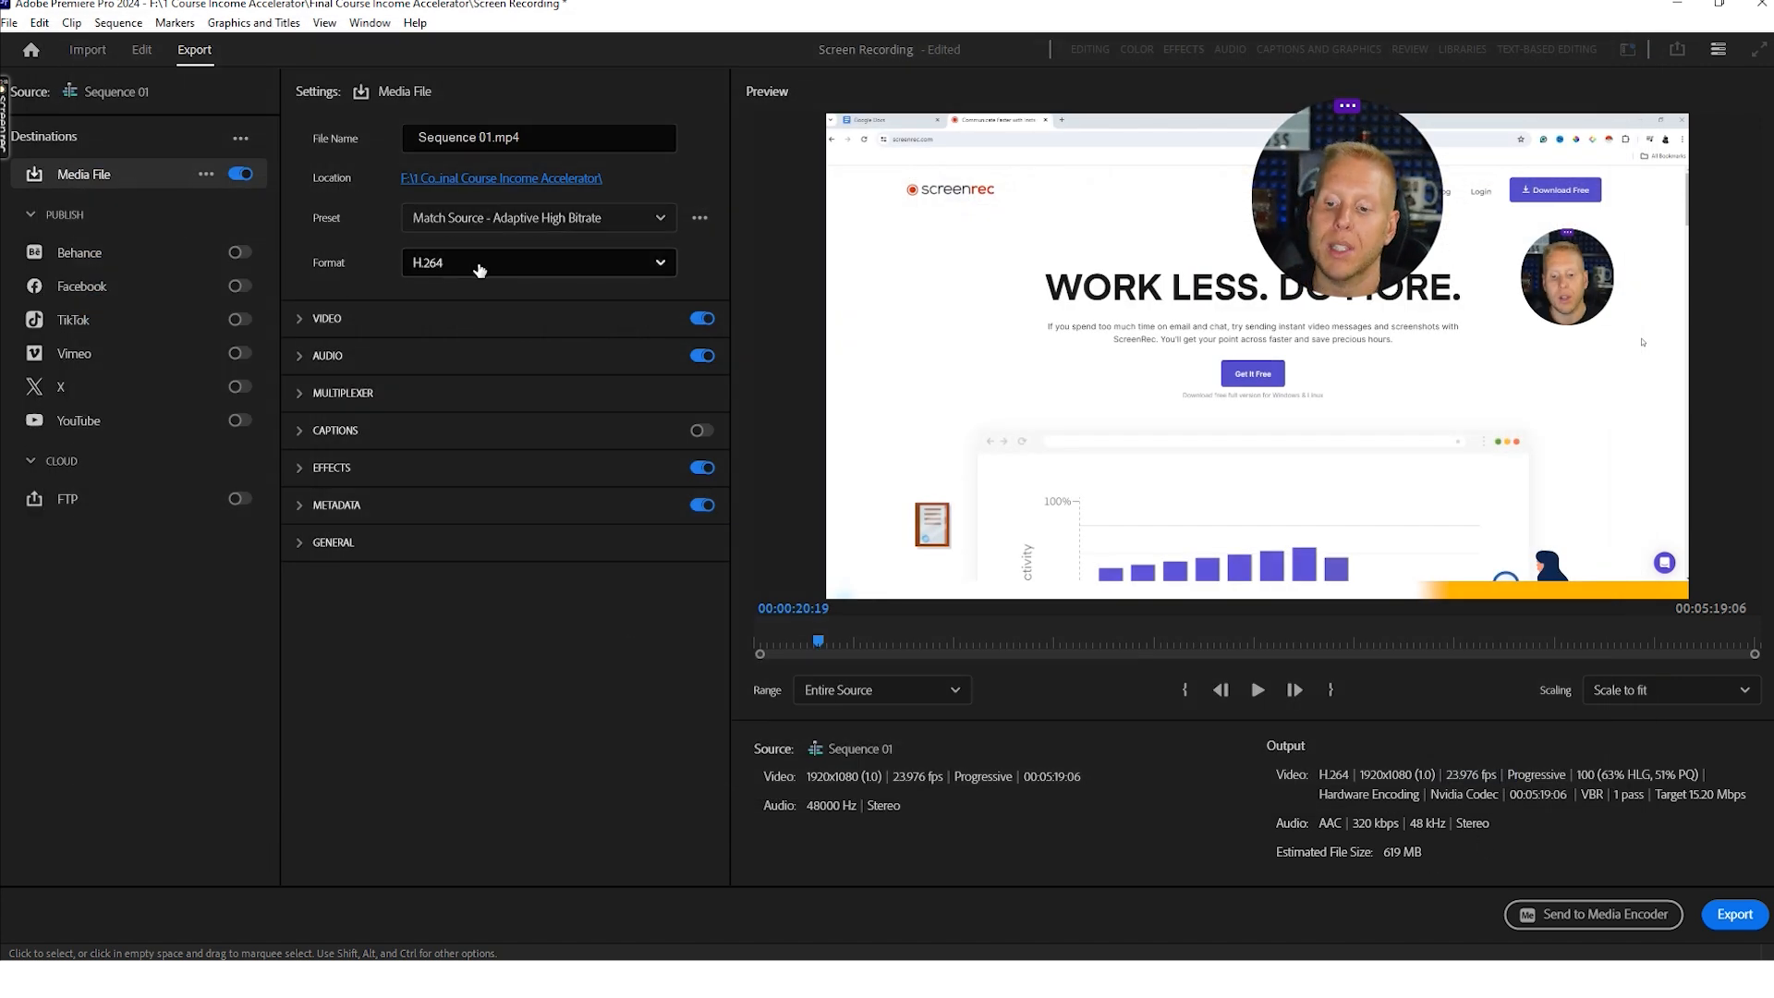
- Examine the export's full video, bitrate and audio settings, and scrub the export preview to 00:00:43:20
click(320, 328)
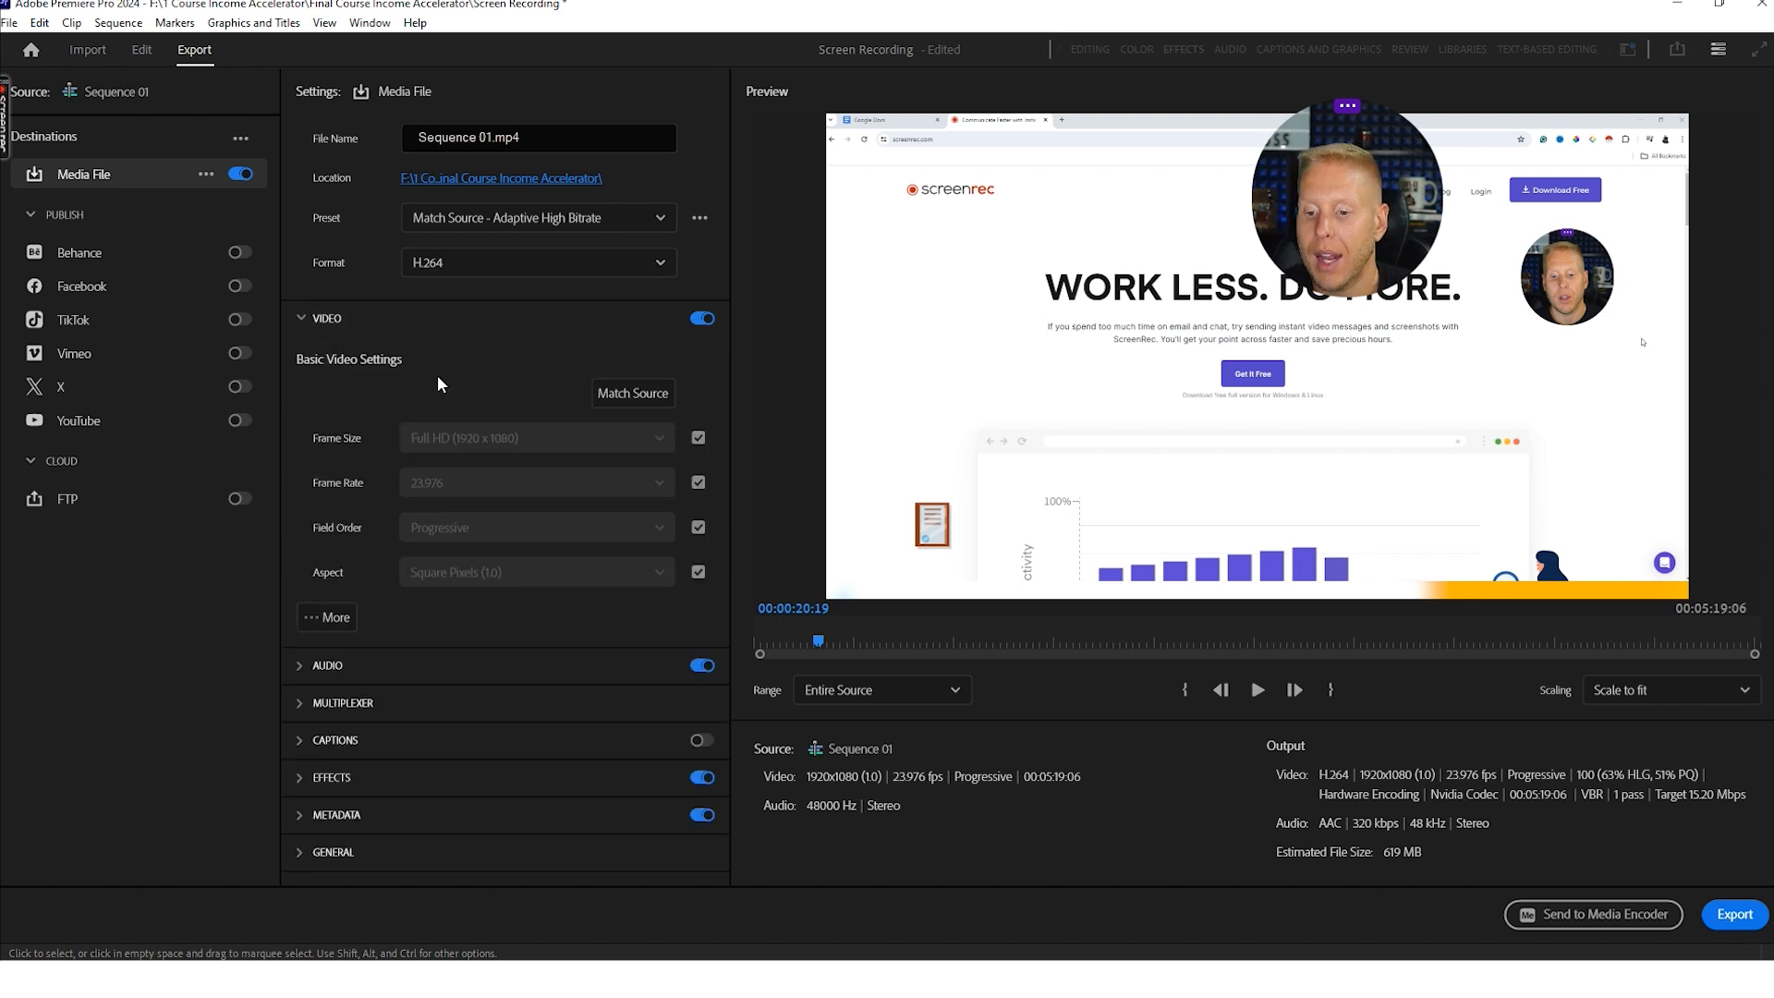
click(333, 616)
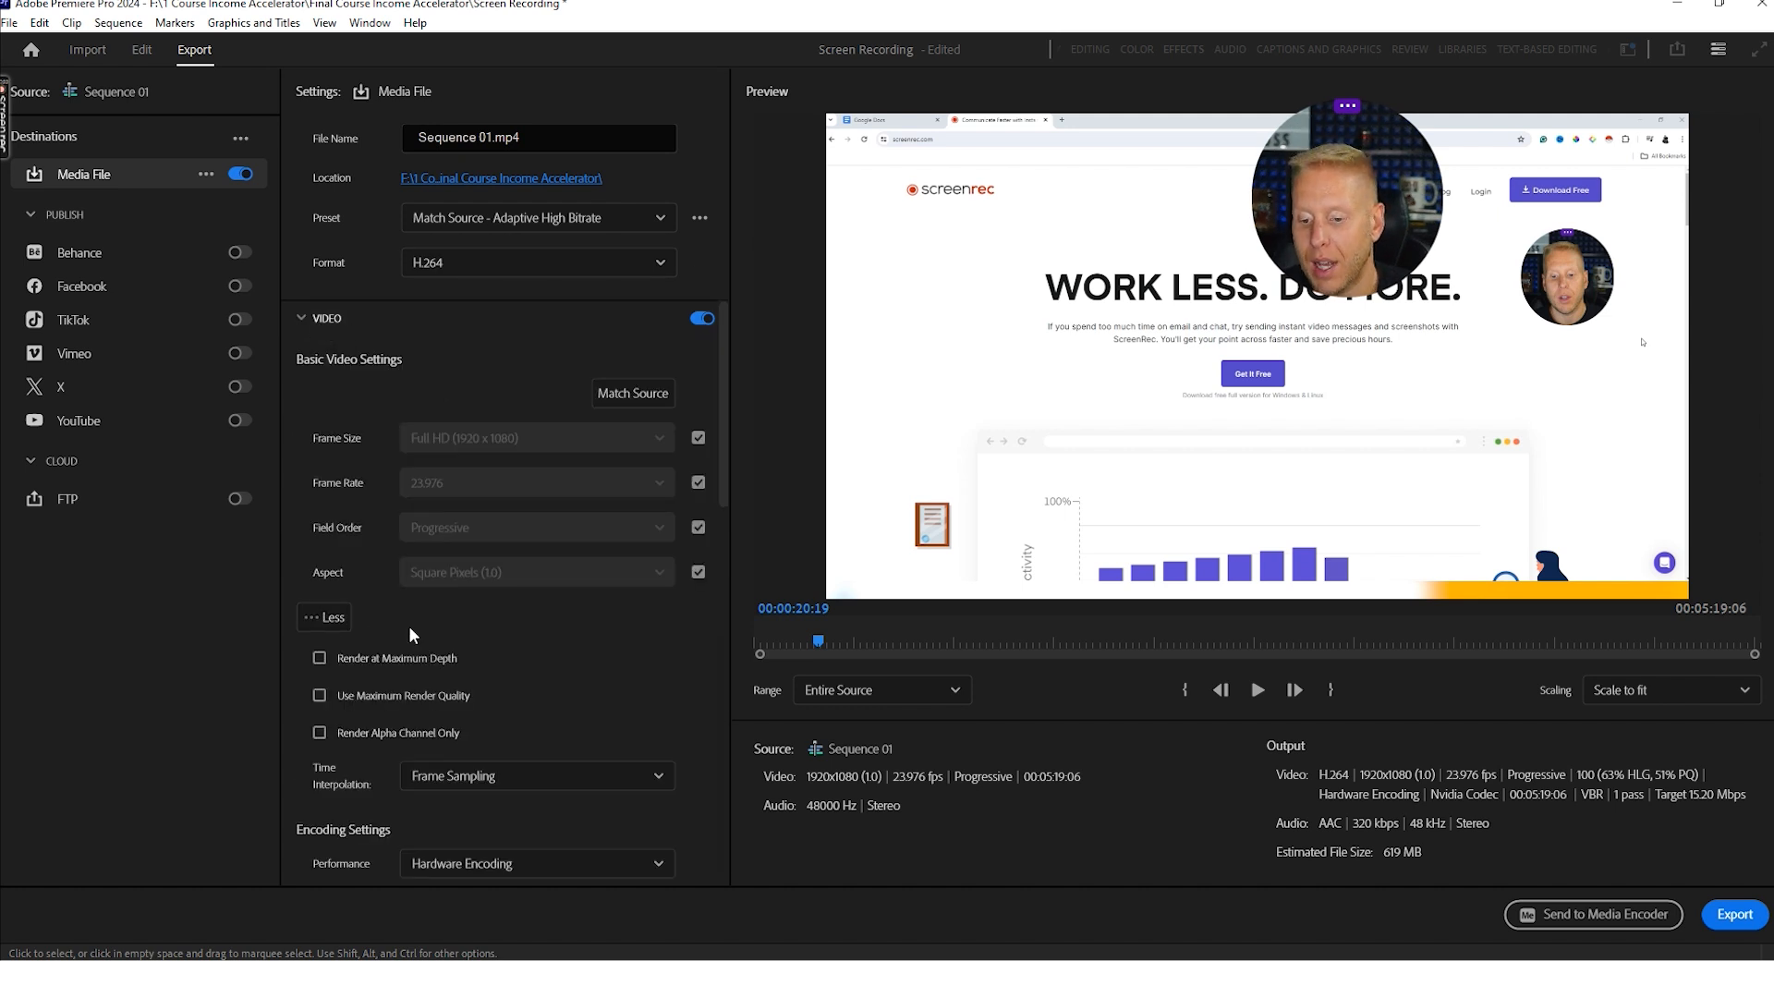
scroll(378, 671, down, 6)
scroll(359, 696, down, 6)
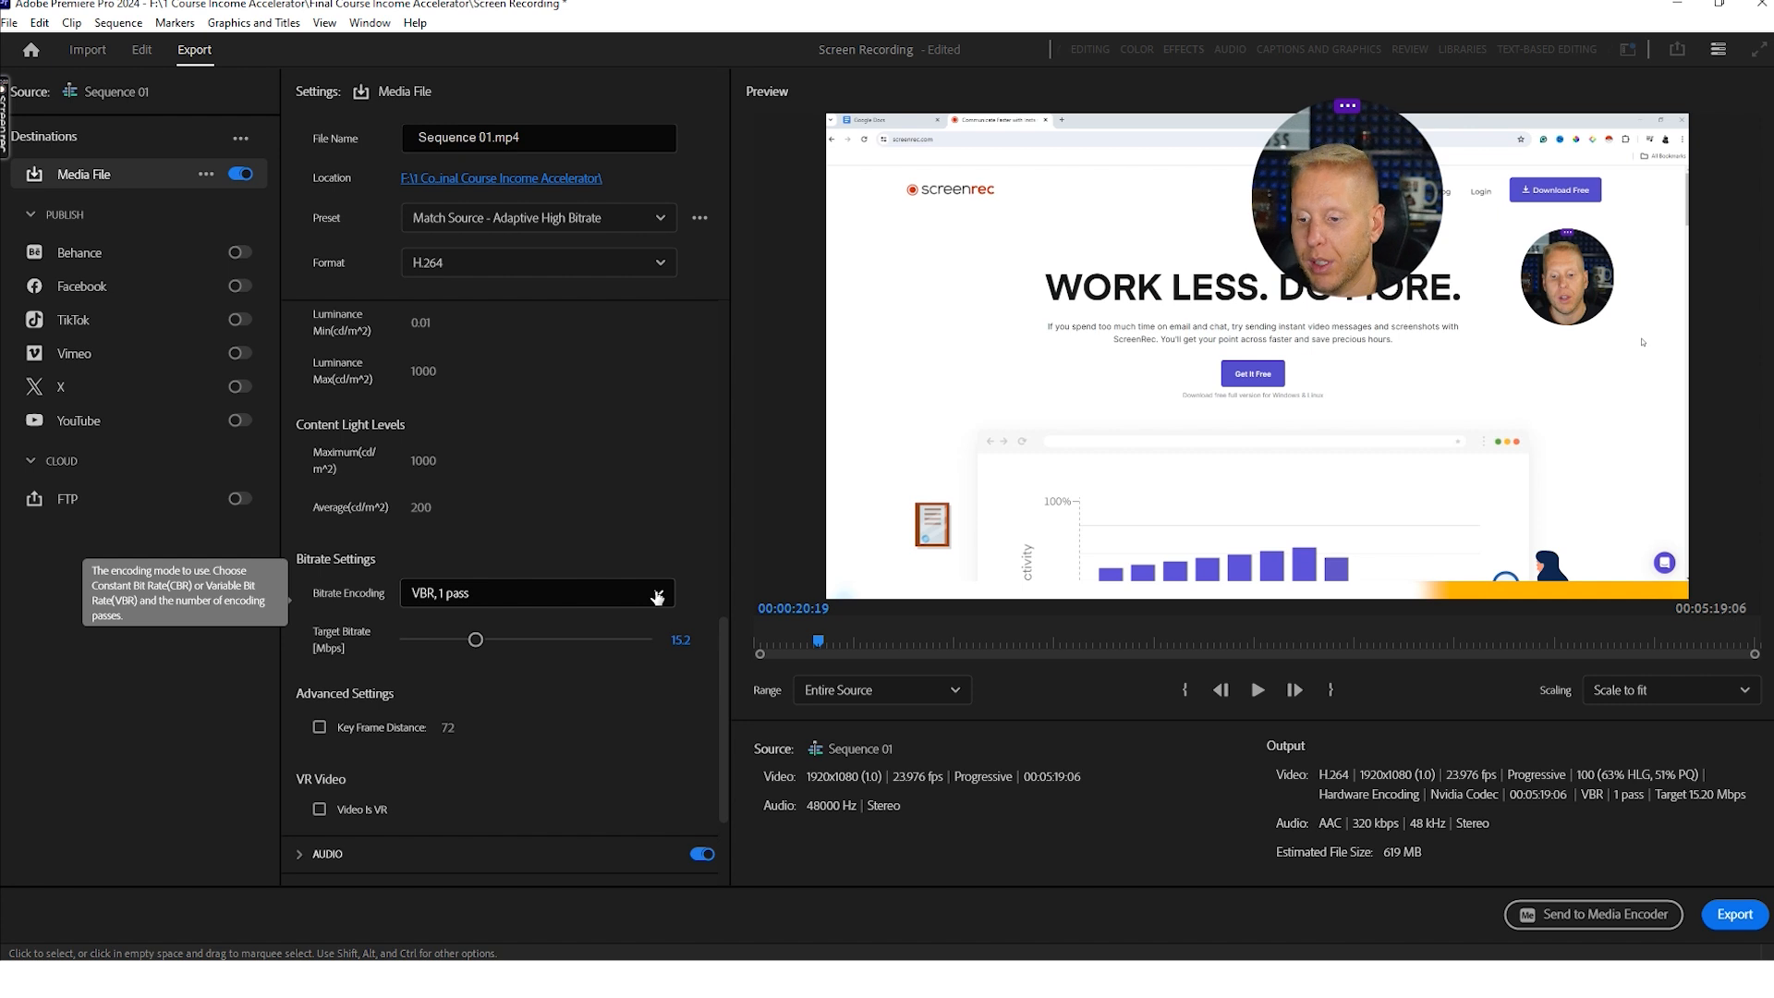
scroll(351, 784, down, 1)
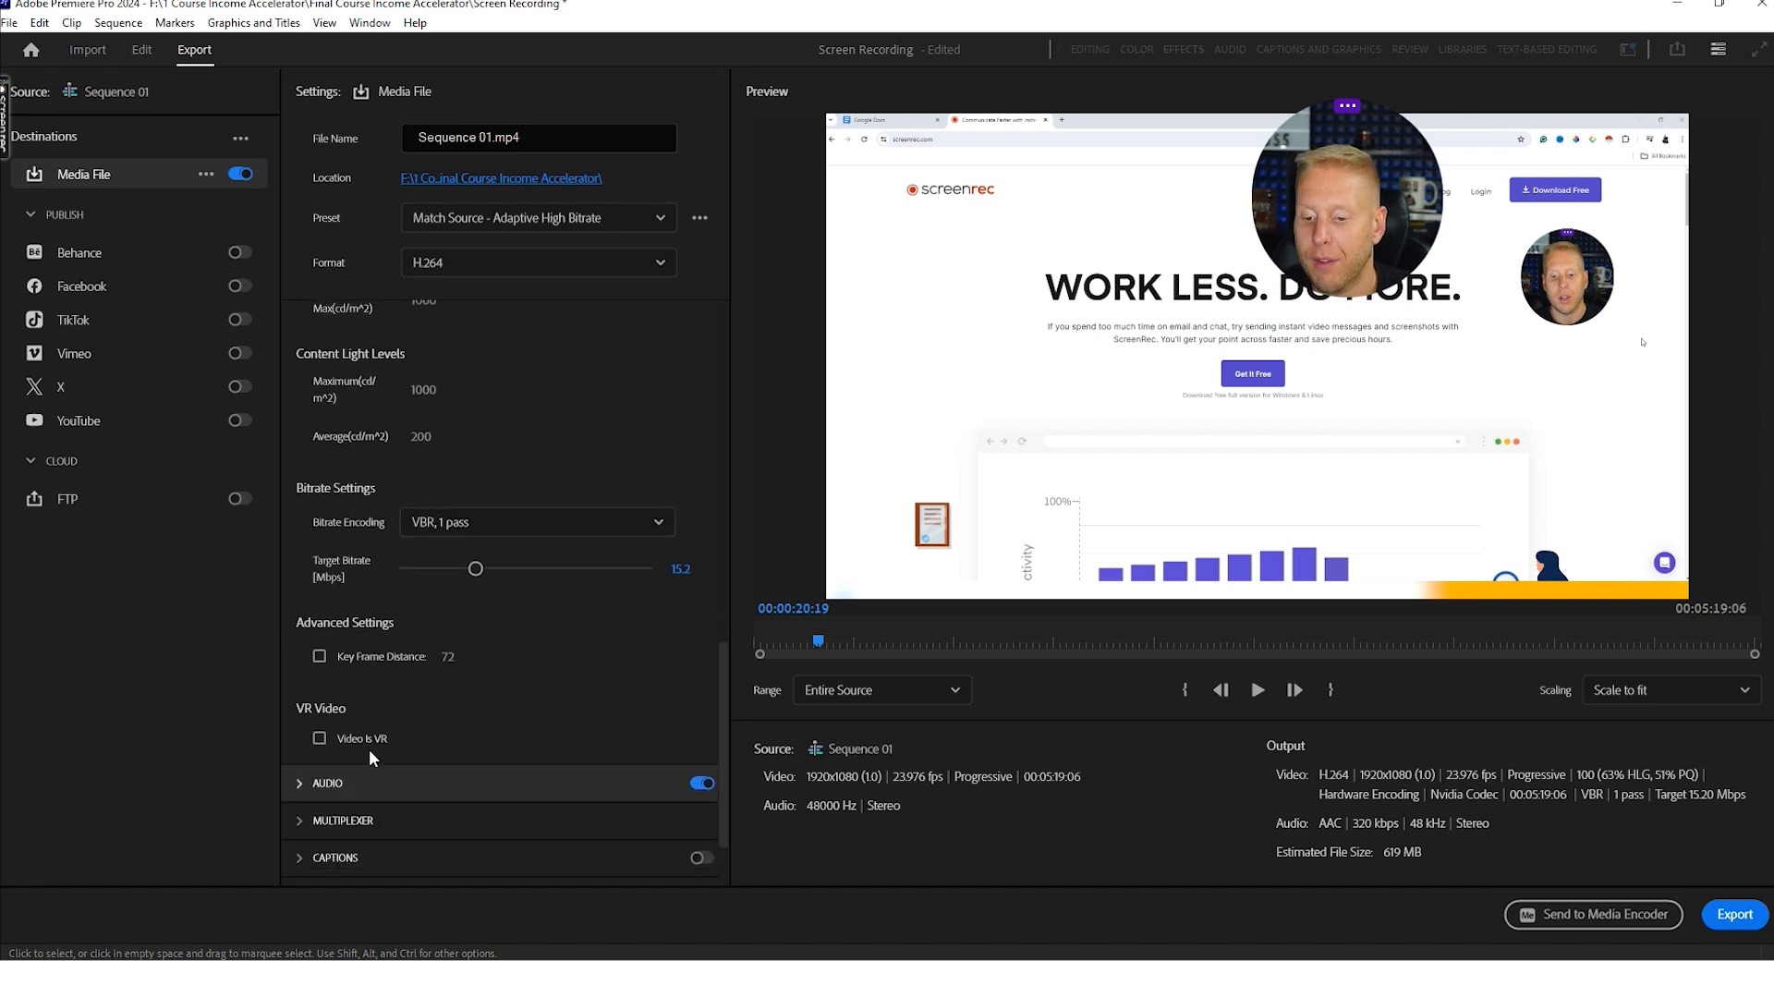
click(325, 783)
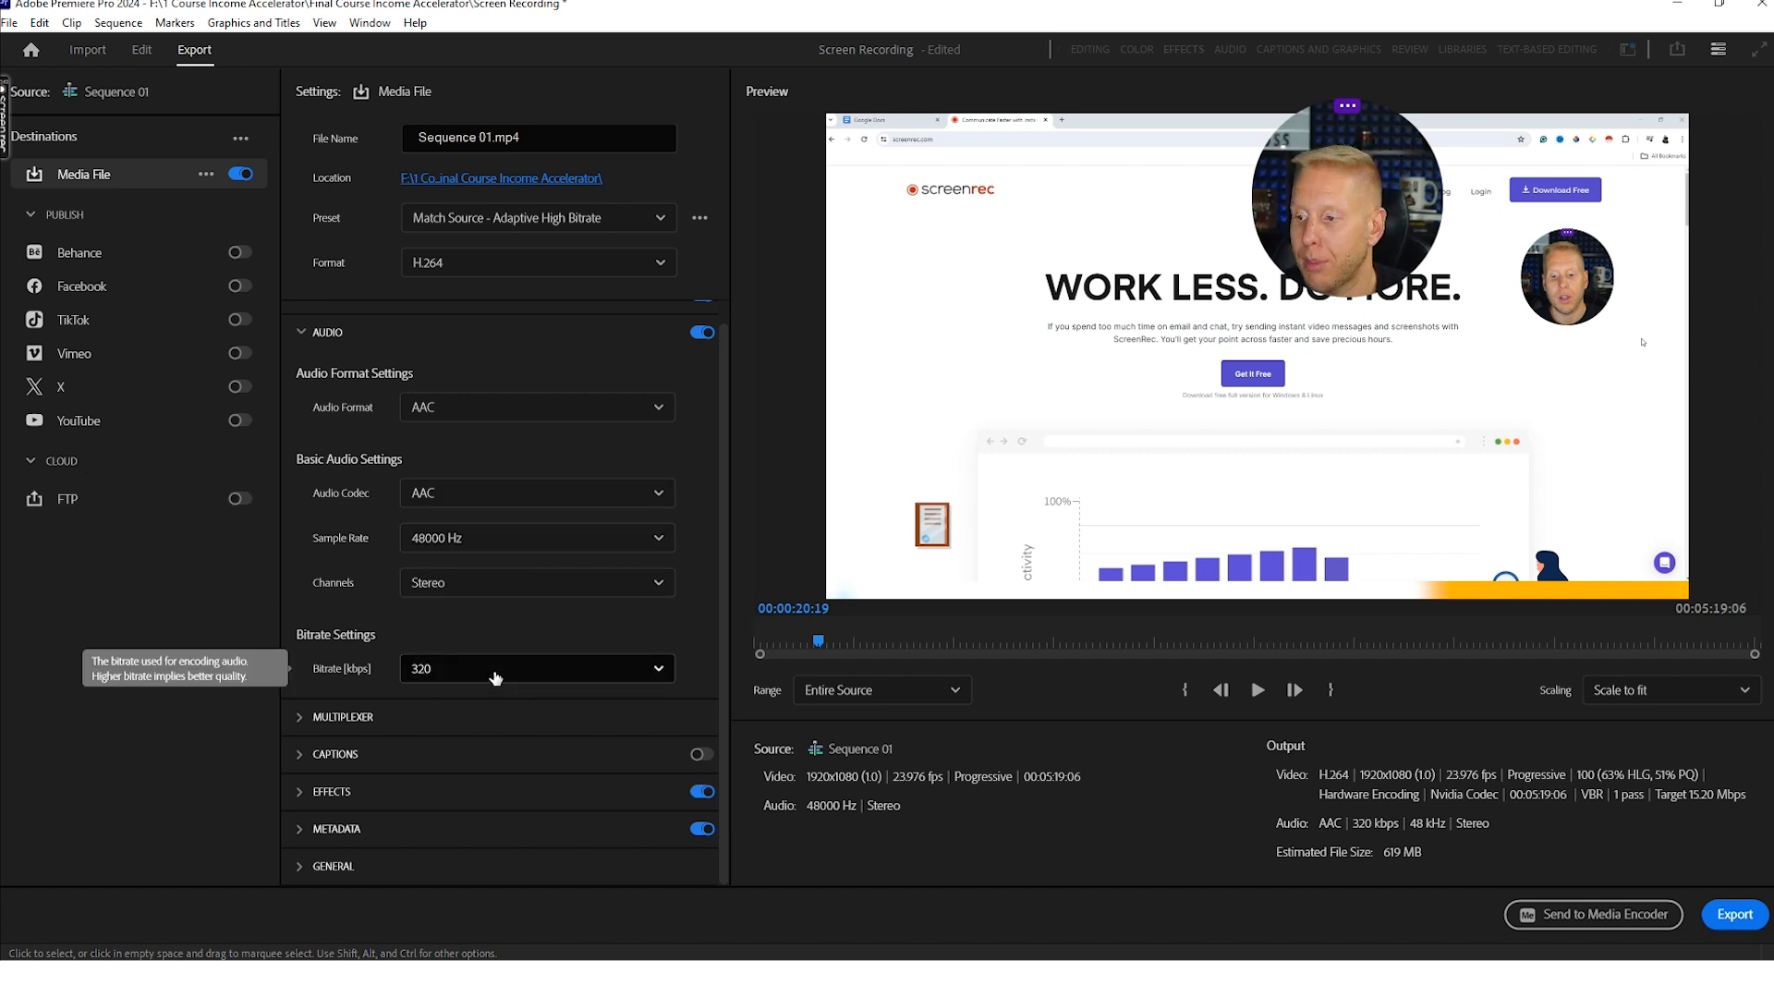
scroll(369, 462, up, 1)
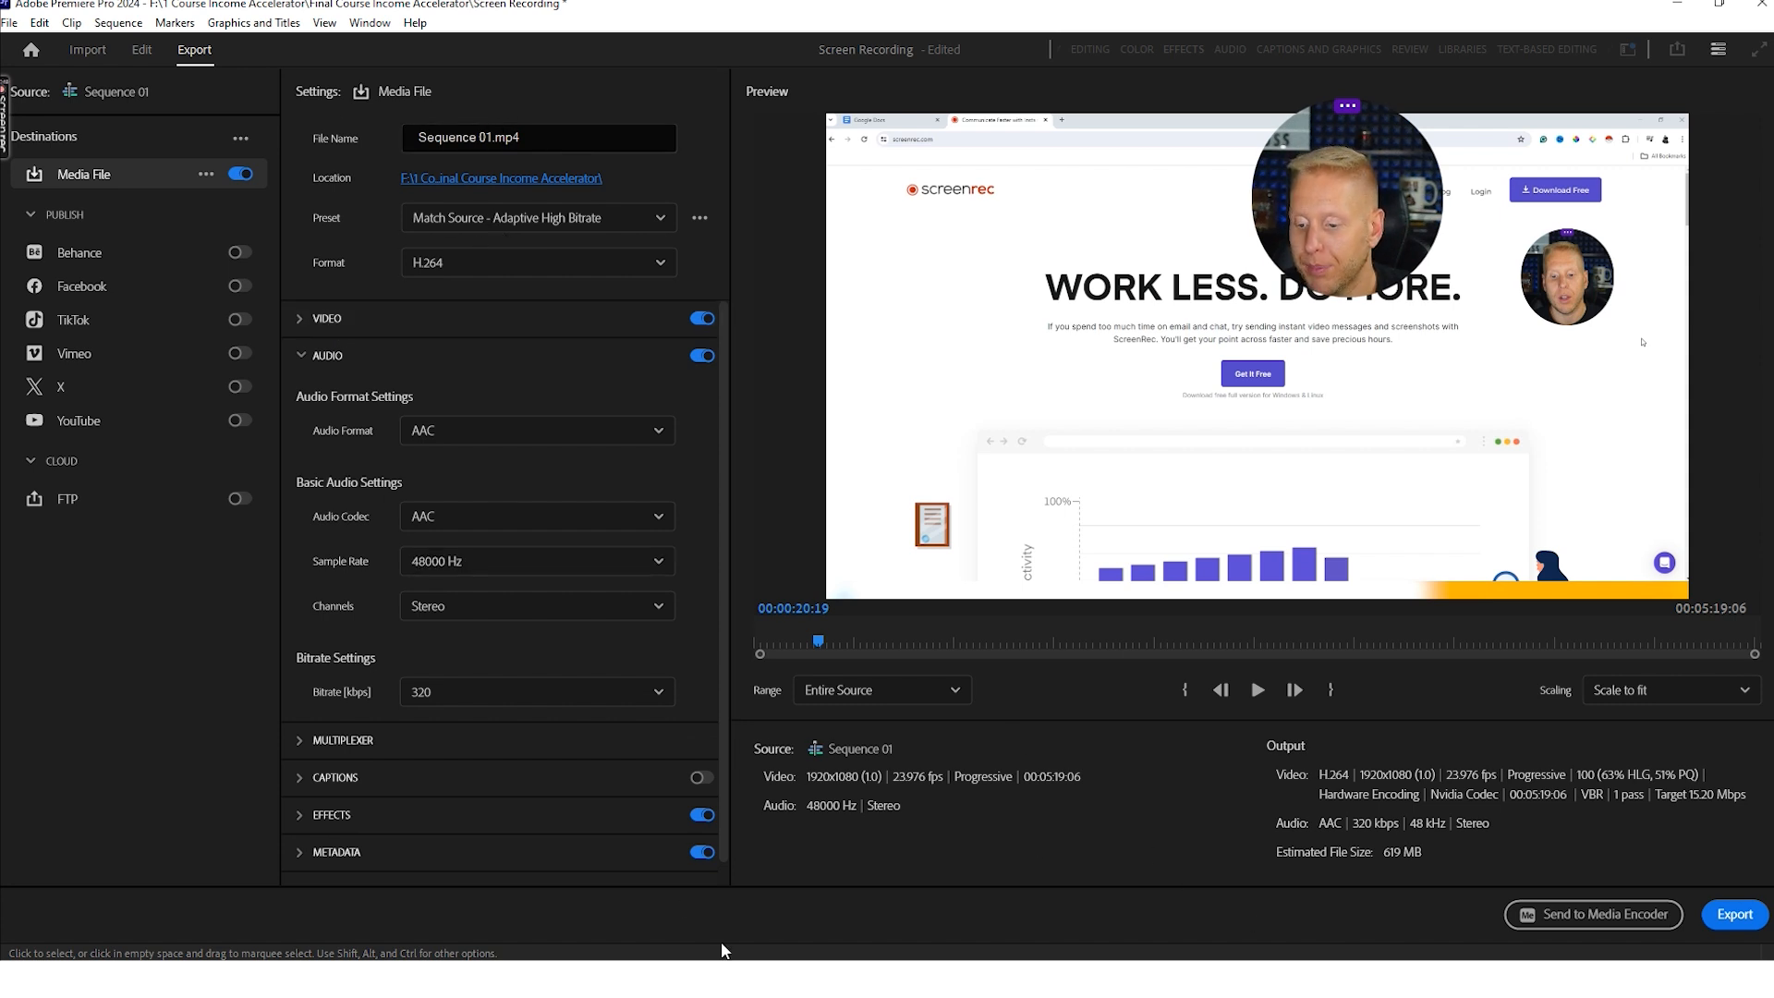
scroll(416, 767, down, 1)
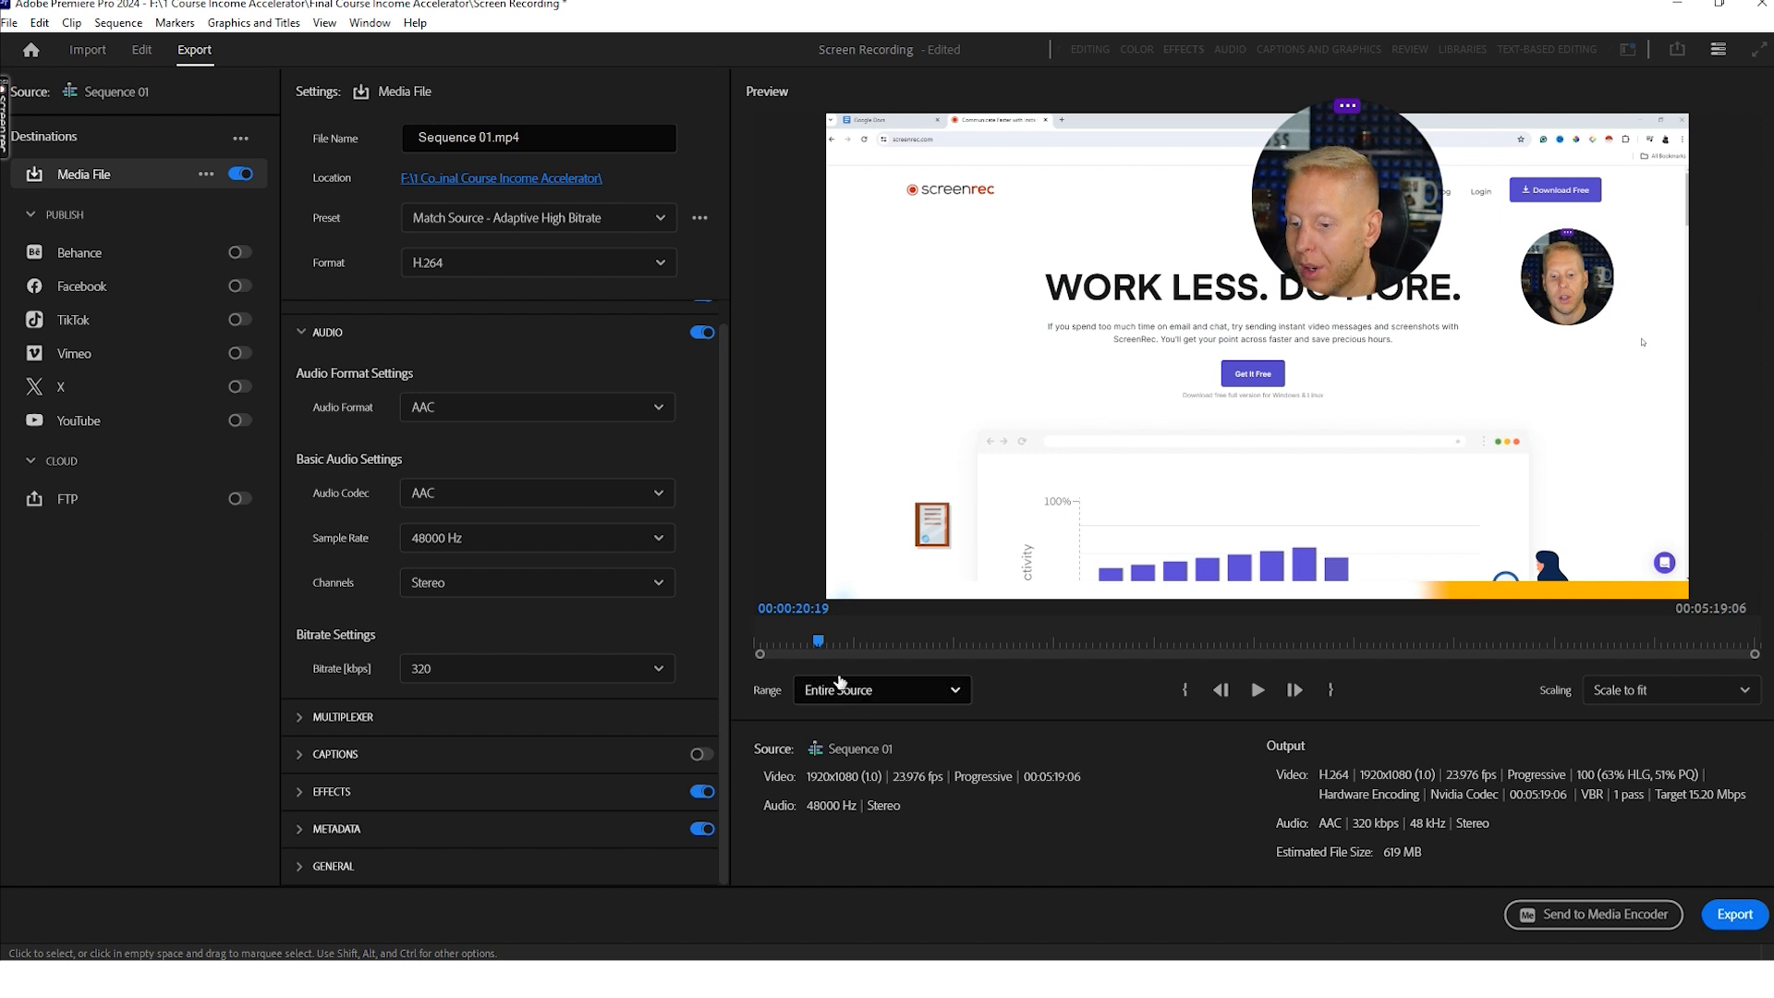
mouse_move(825, 644)
mouse_down()
mouse_move(752, 639)
mouse_move(1519, 615)
mouse_move(1765, 635)
mouse_move(778, 646)
mouse_move(812, 649)
mouse_up()
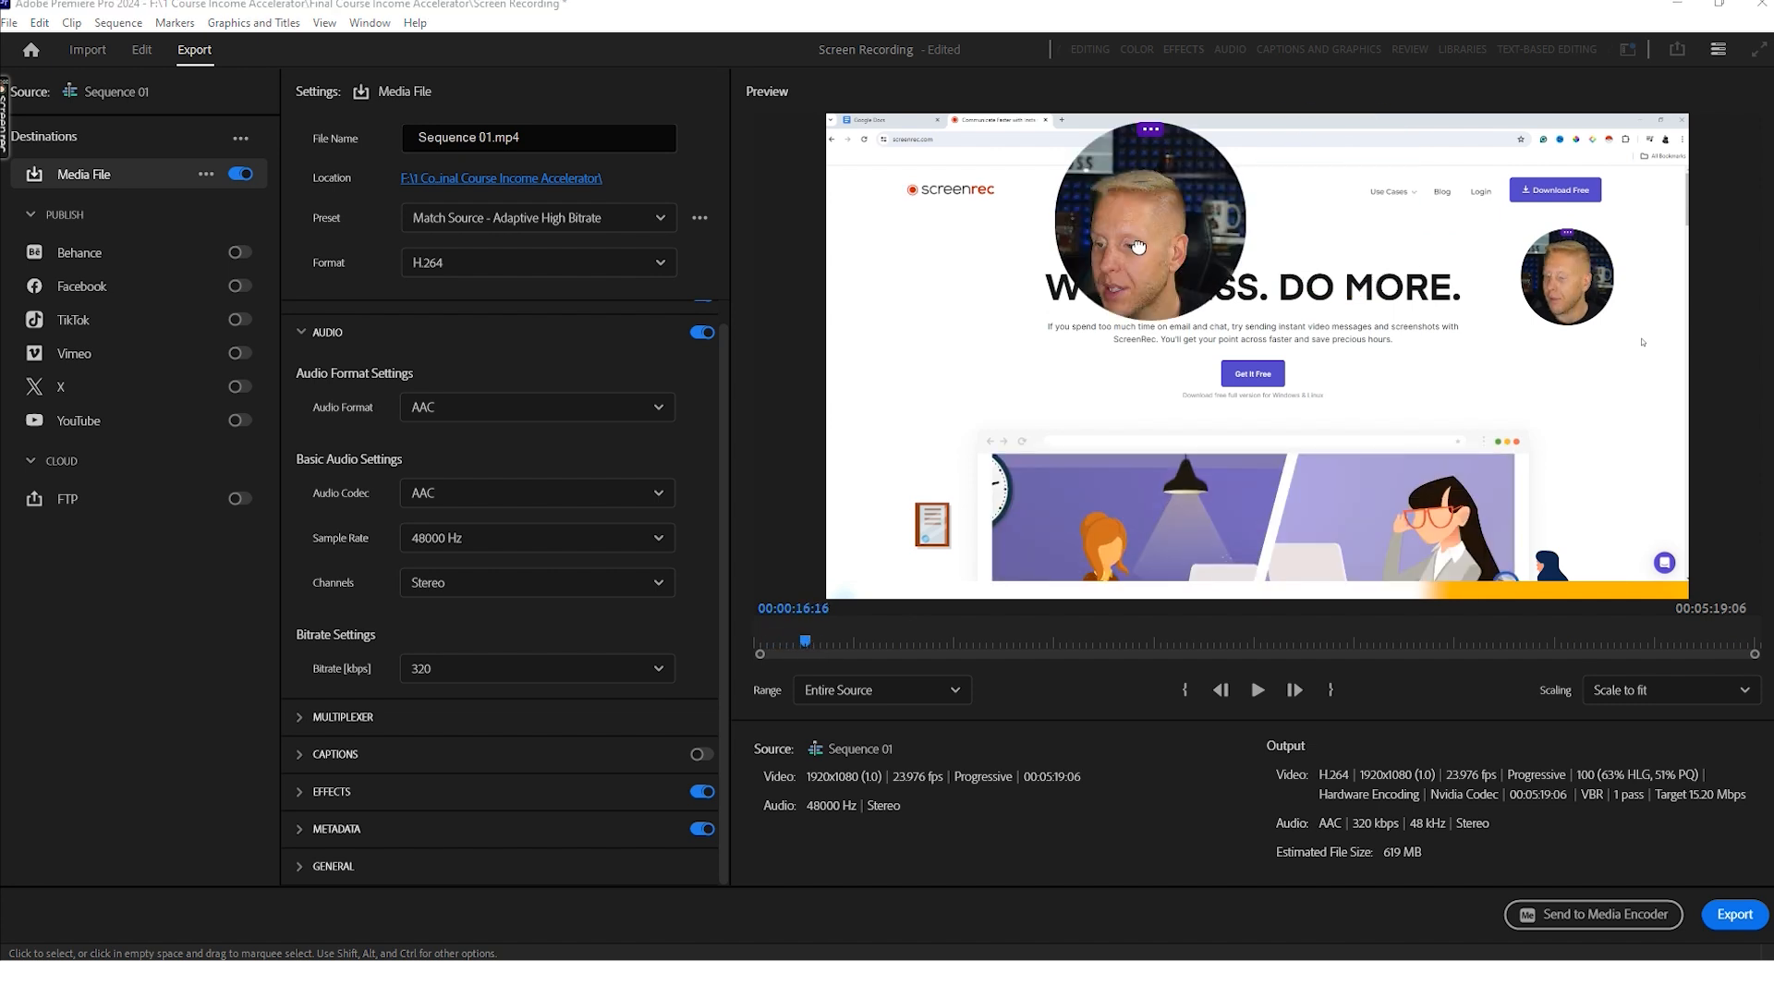
drag(812, 640, 892, 652)
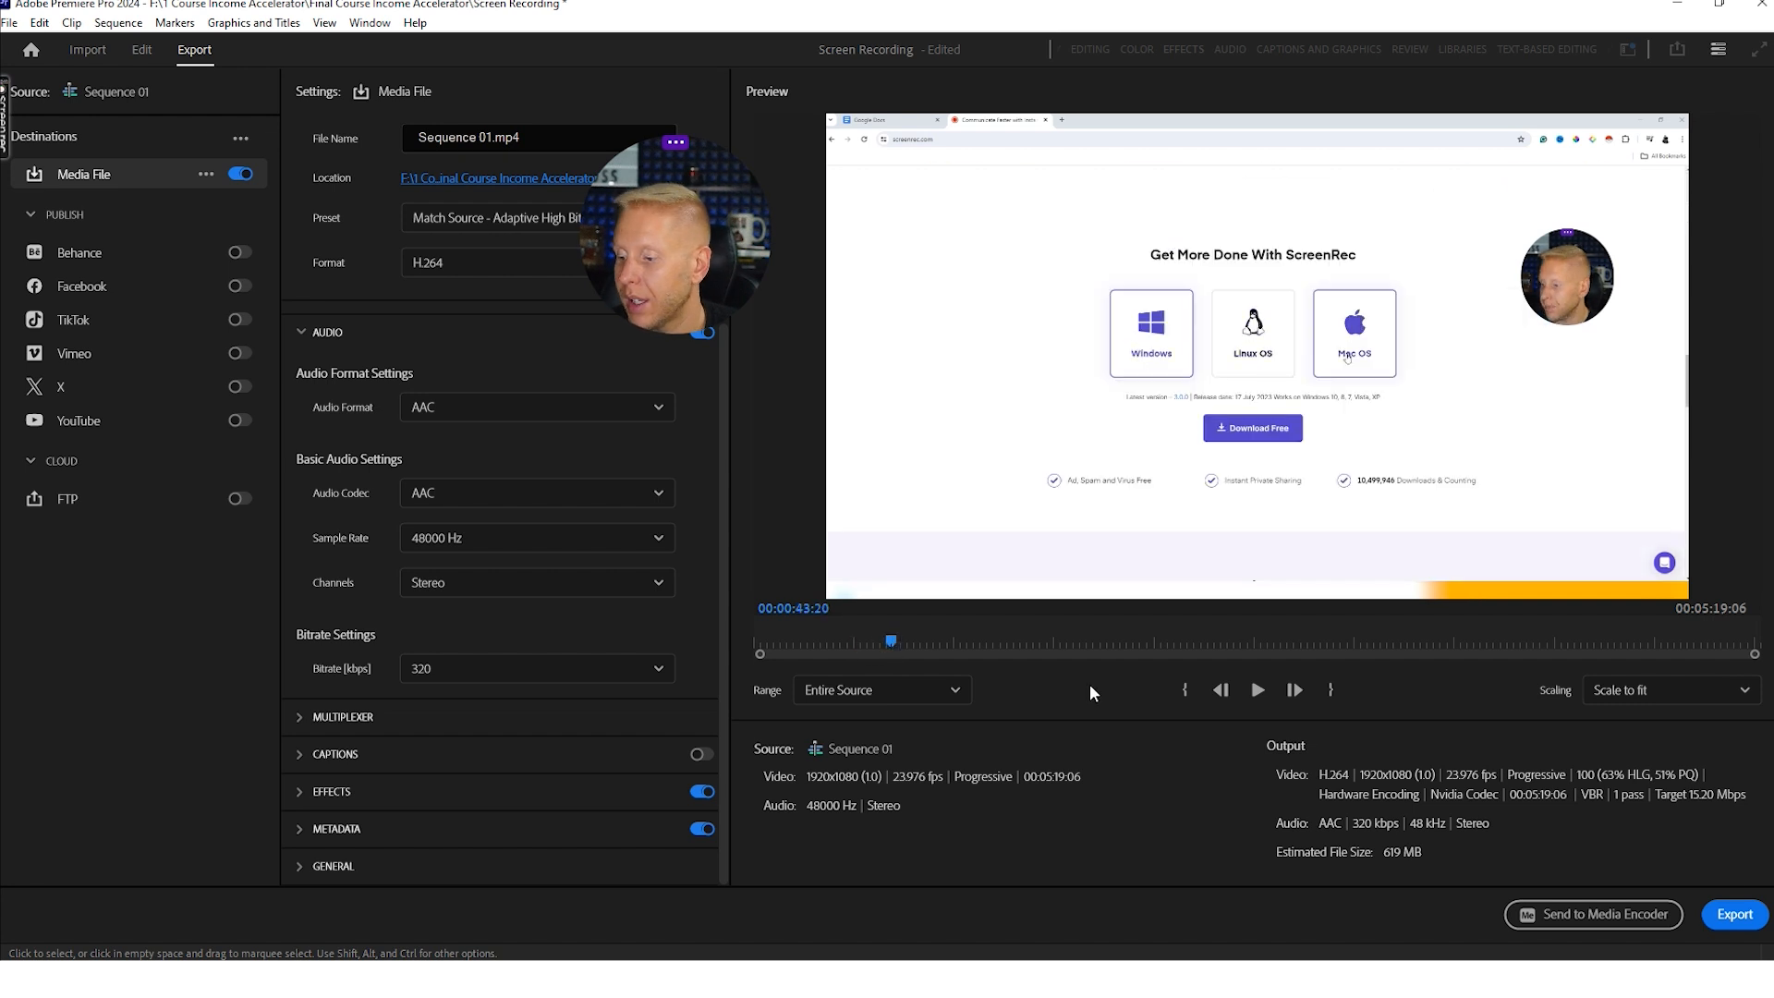
- Set the H.264 export's target bitrate to 10 Mbps and collapse the expanded audio and video settings
click(1737, 915)
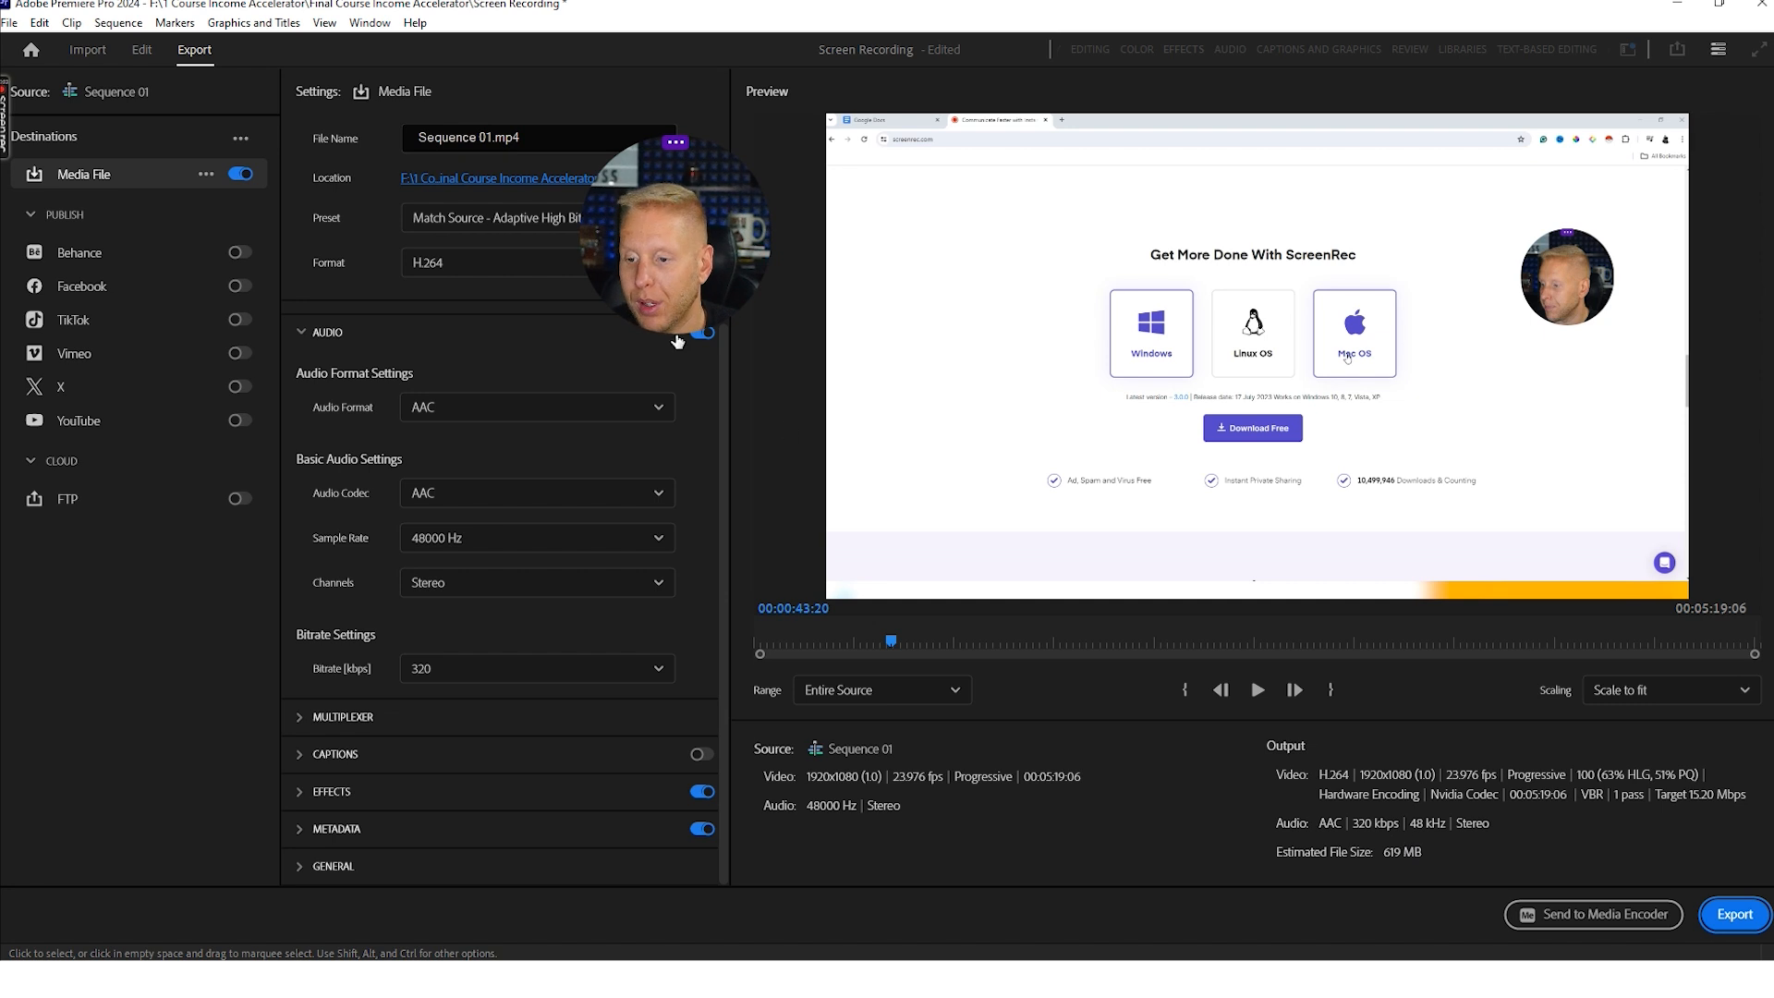
click(301, 332)
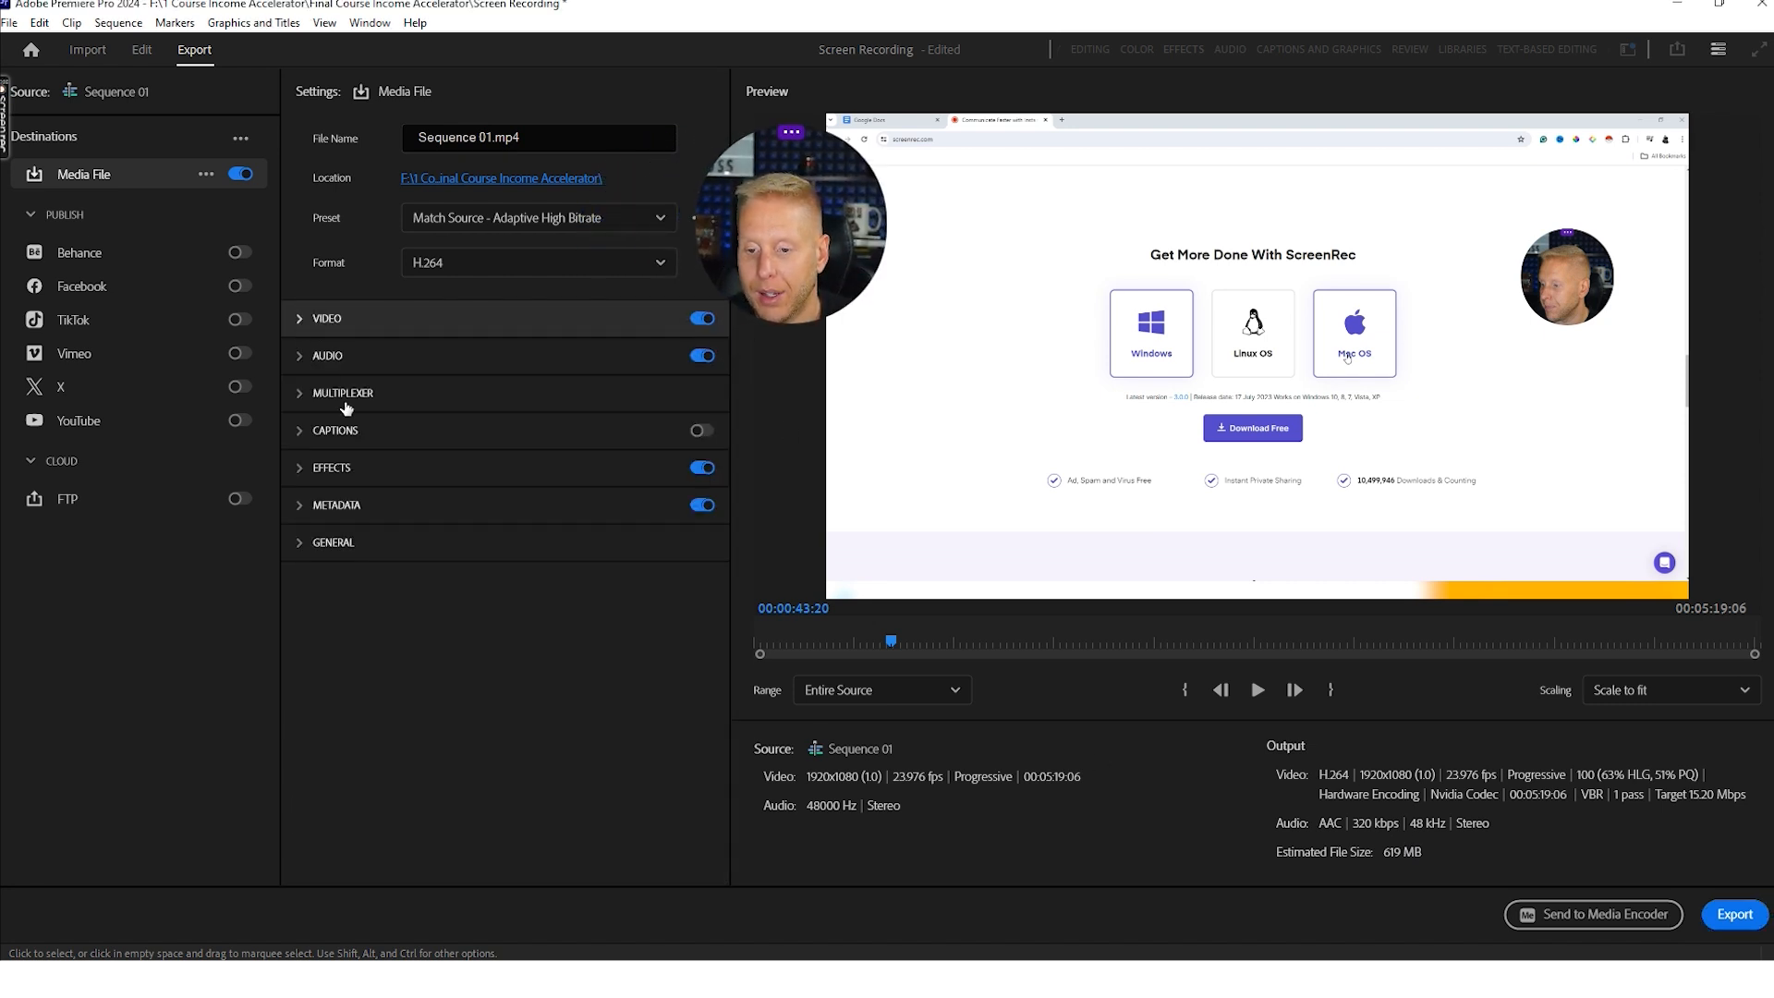
click(316, 323)
scroll(450, 740, down, 10)
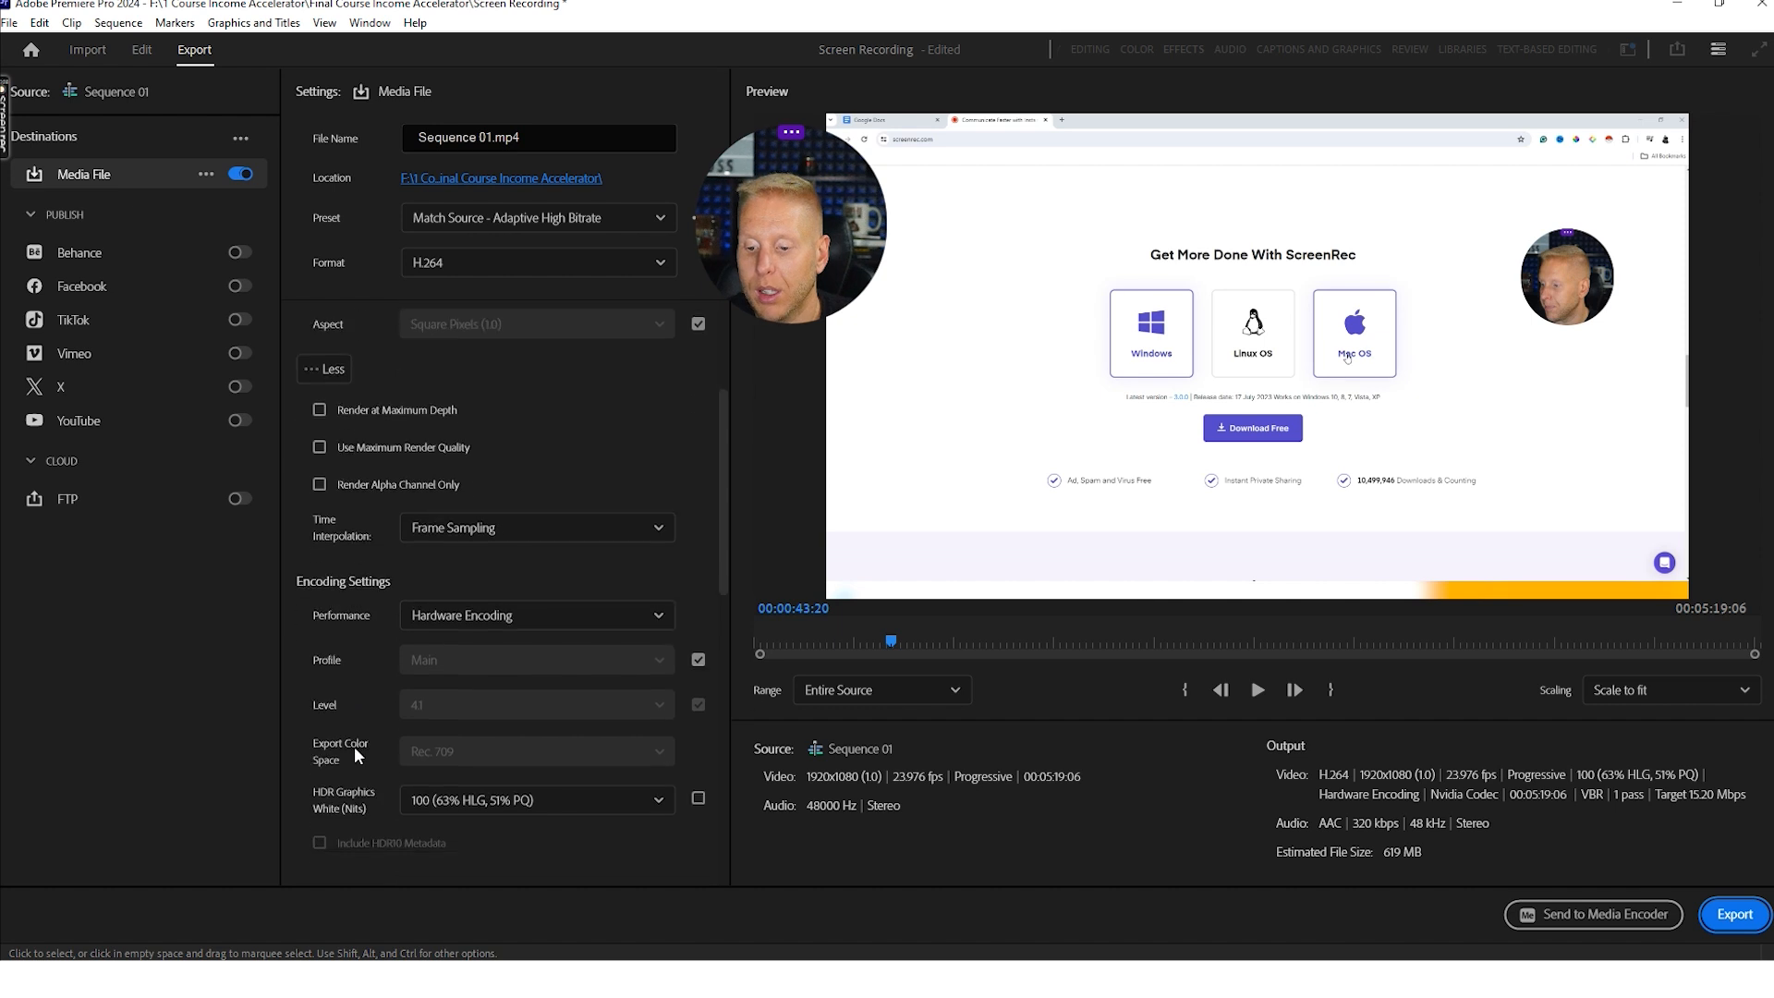
scroll(349, 751, down, 5)
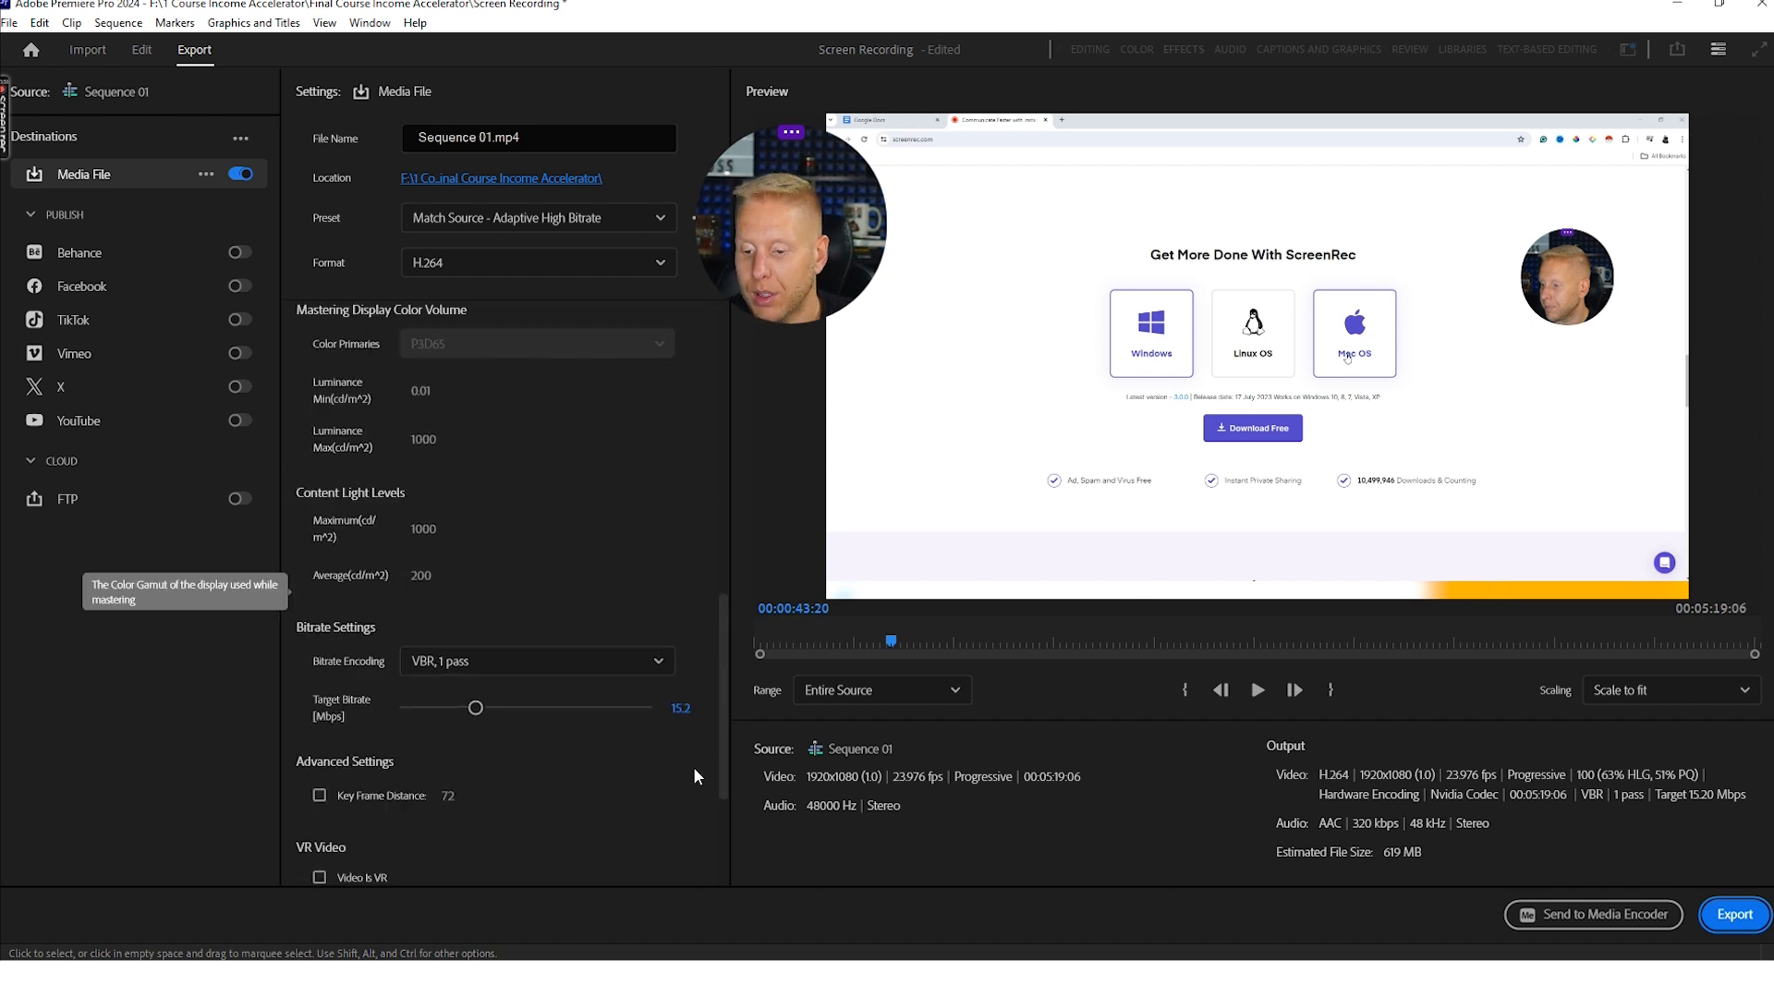
click(681, 708)
text(10)
key(Return)
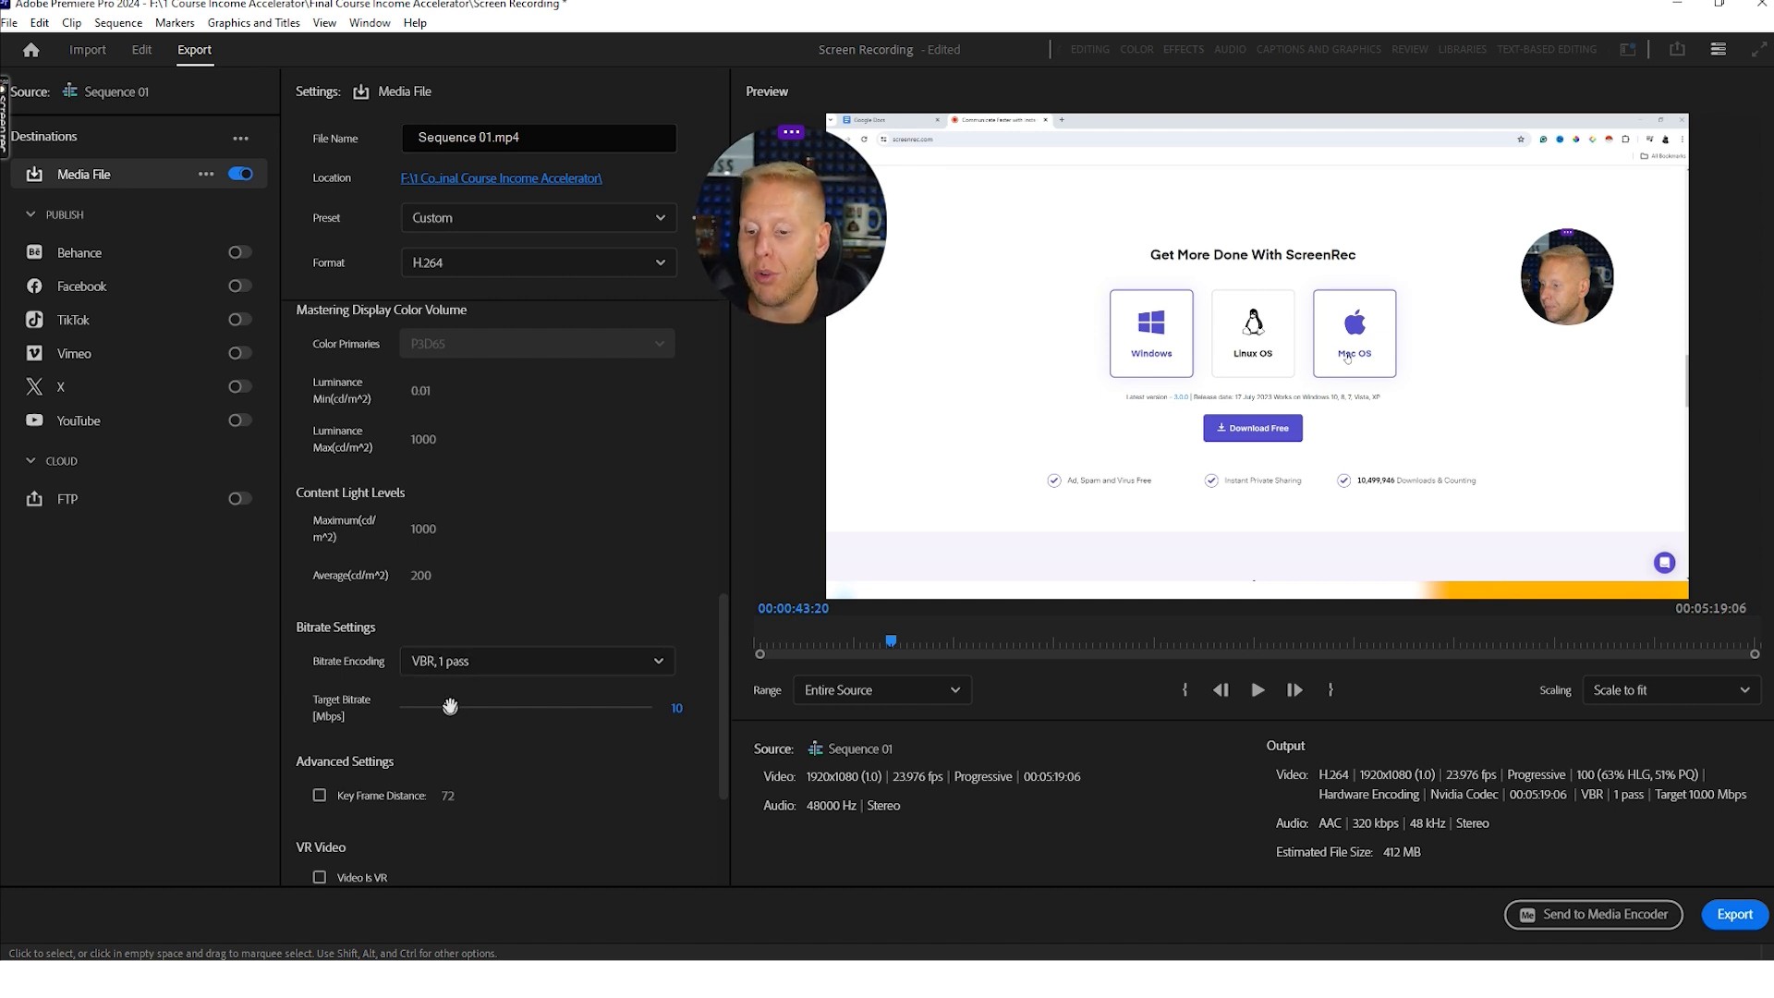
scroll(430, 480, up, 10)
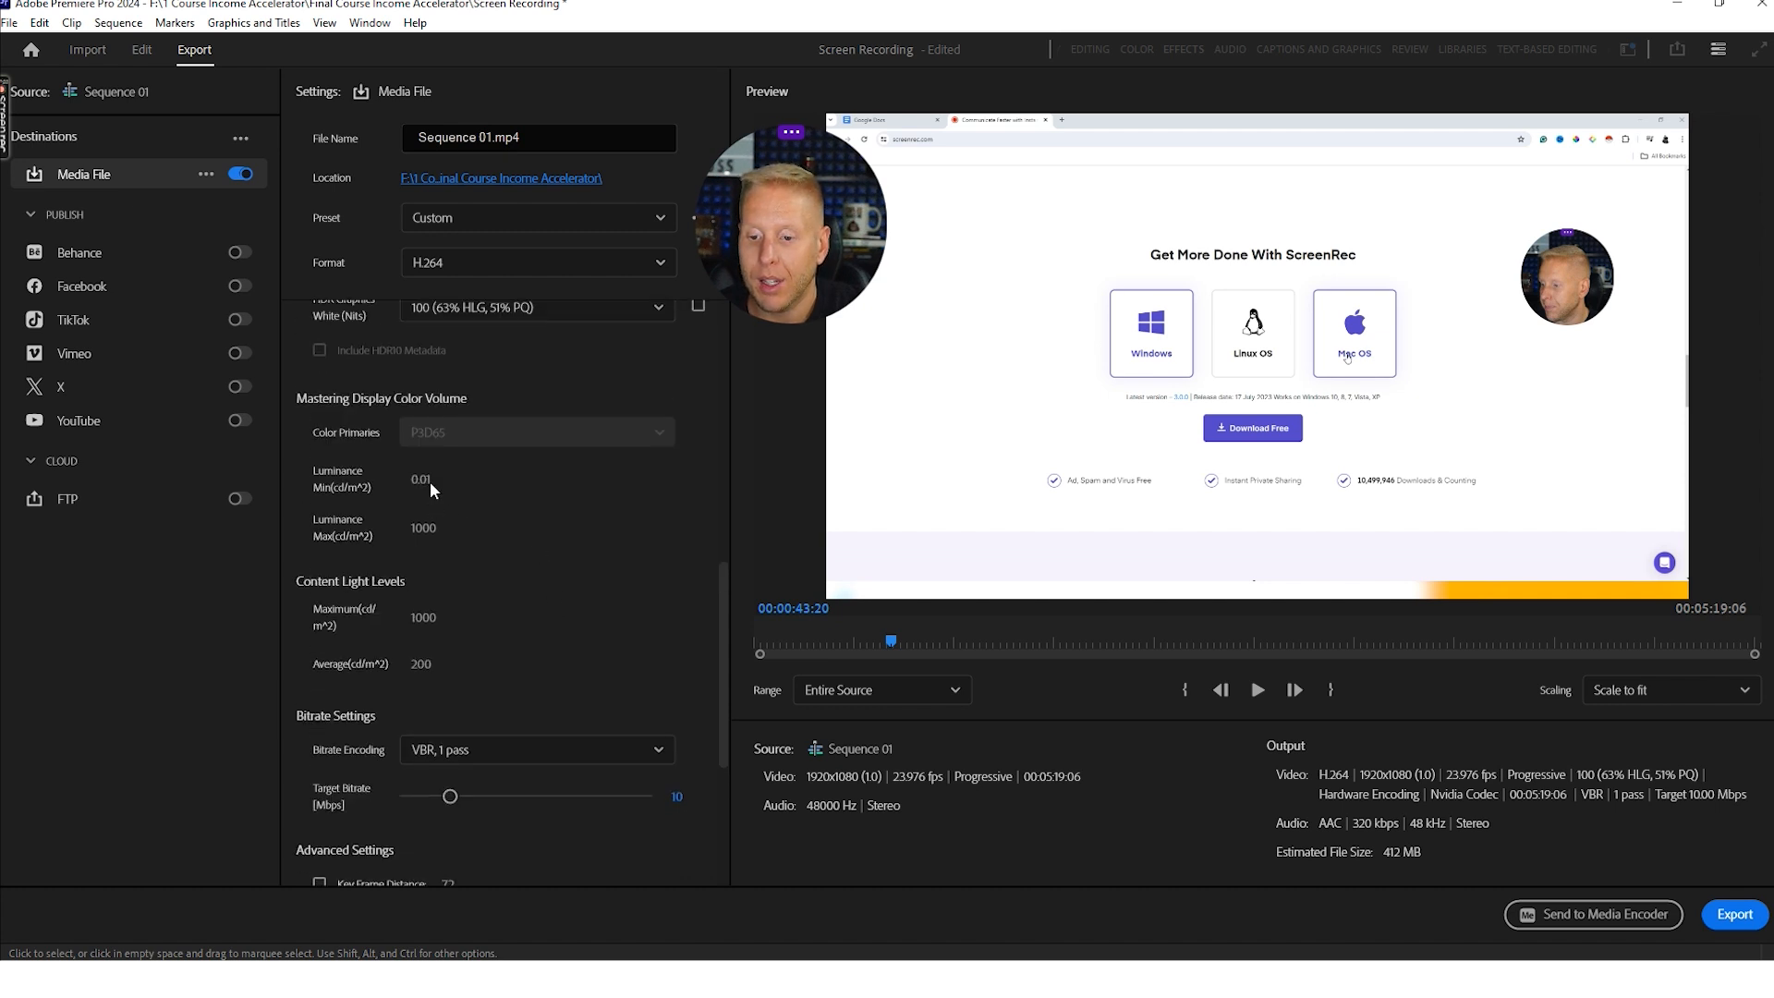
scroll(457, 515, up, 4)
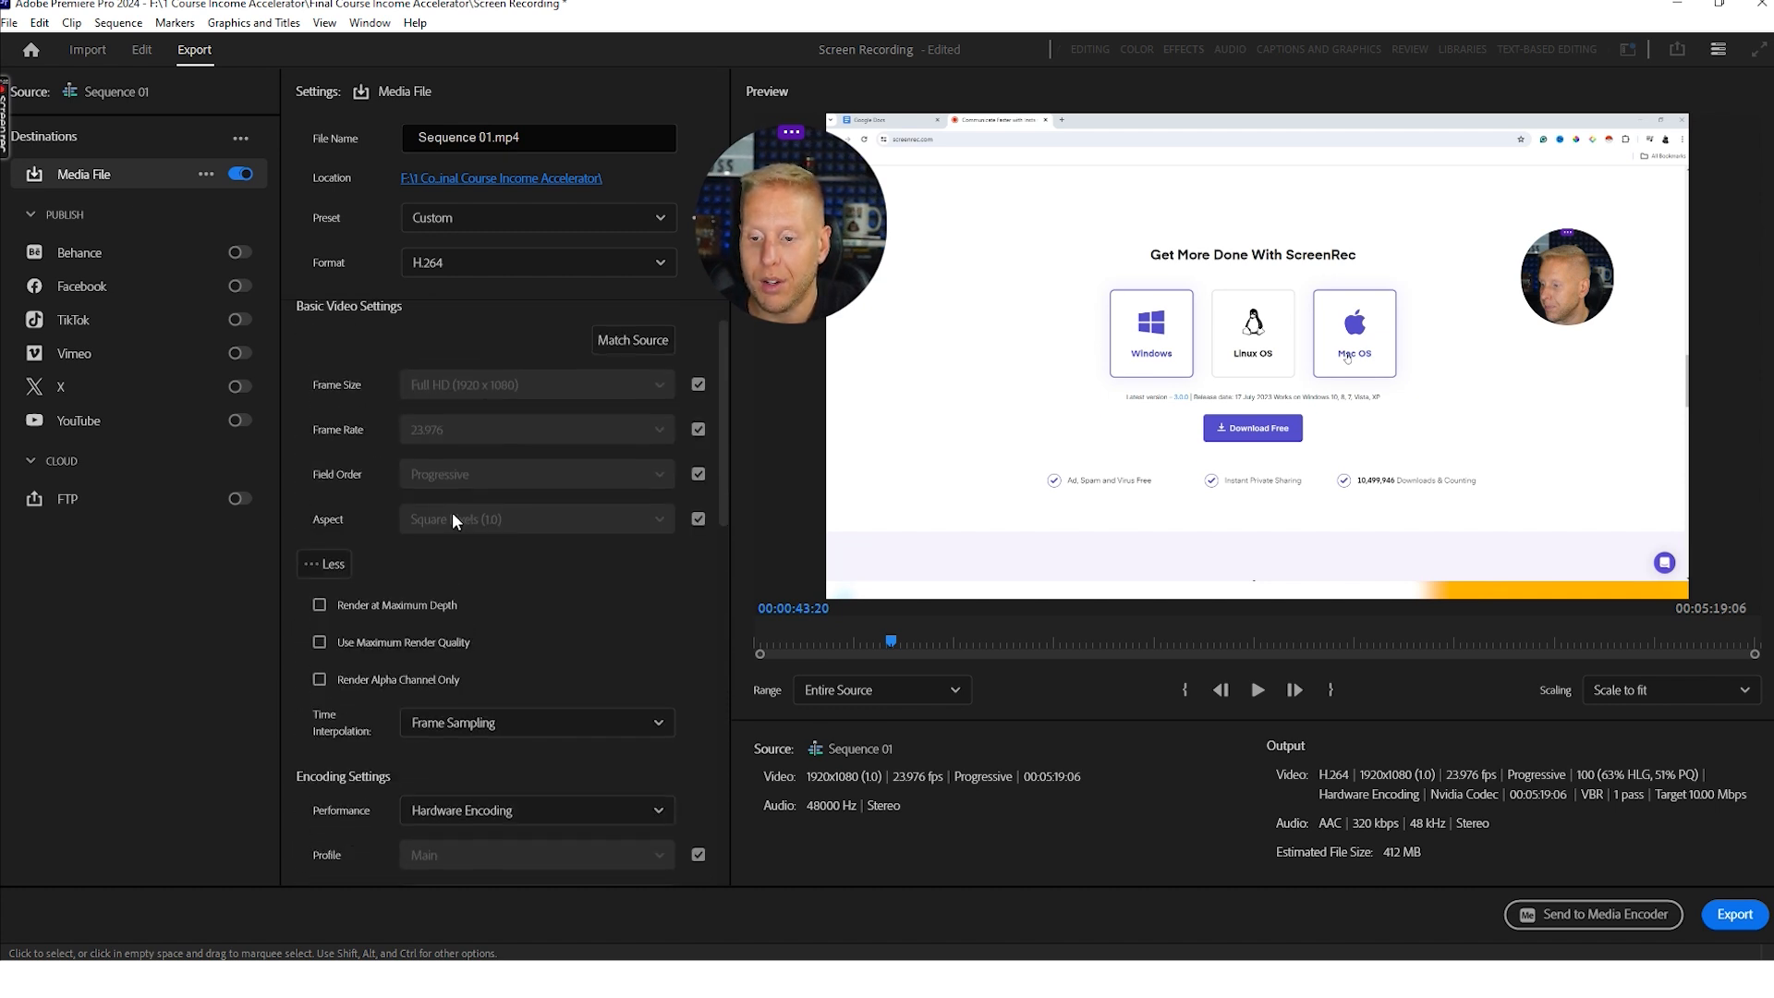
click(302, 317)
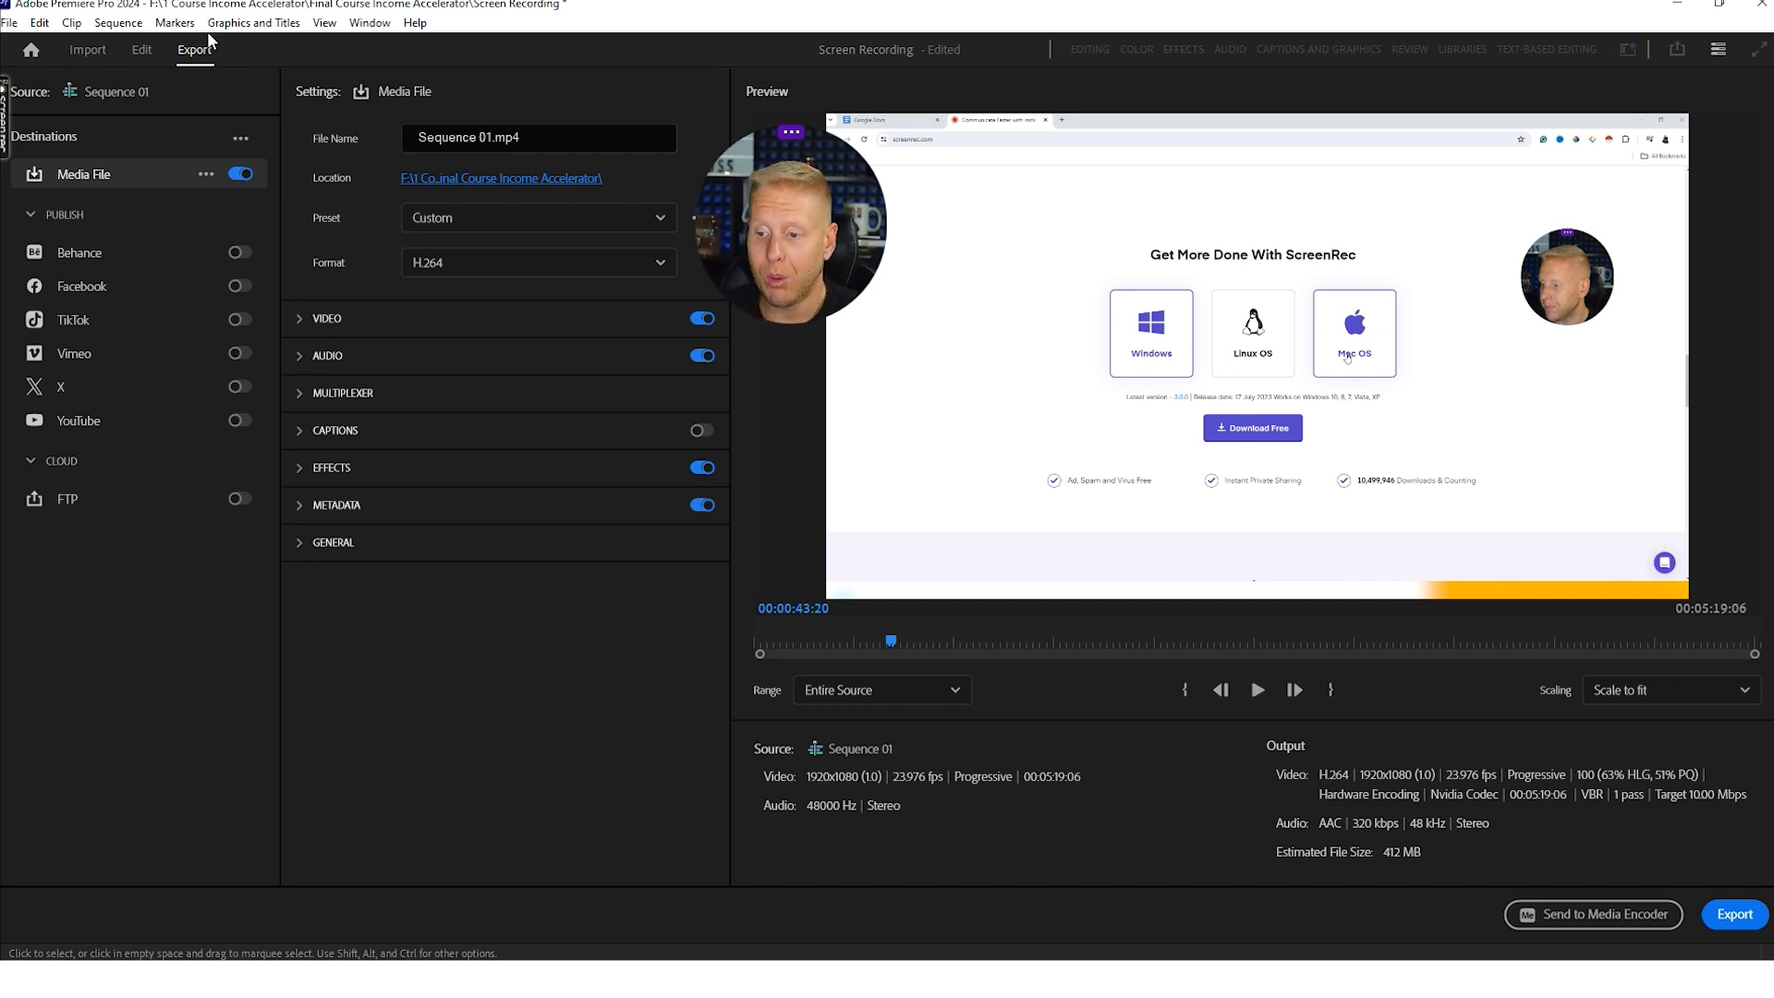
- Return to editing the sequence, add a Film Dissolve to the ends of the V1 recording and the V2 still, and play the fade-out
click(133, 50)
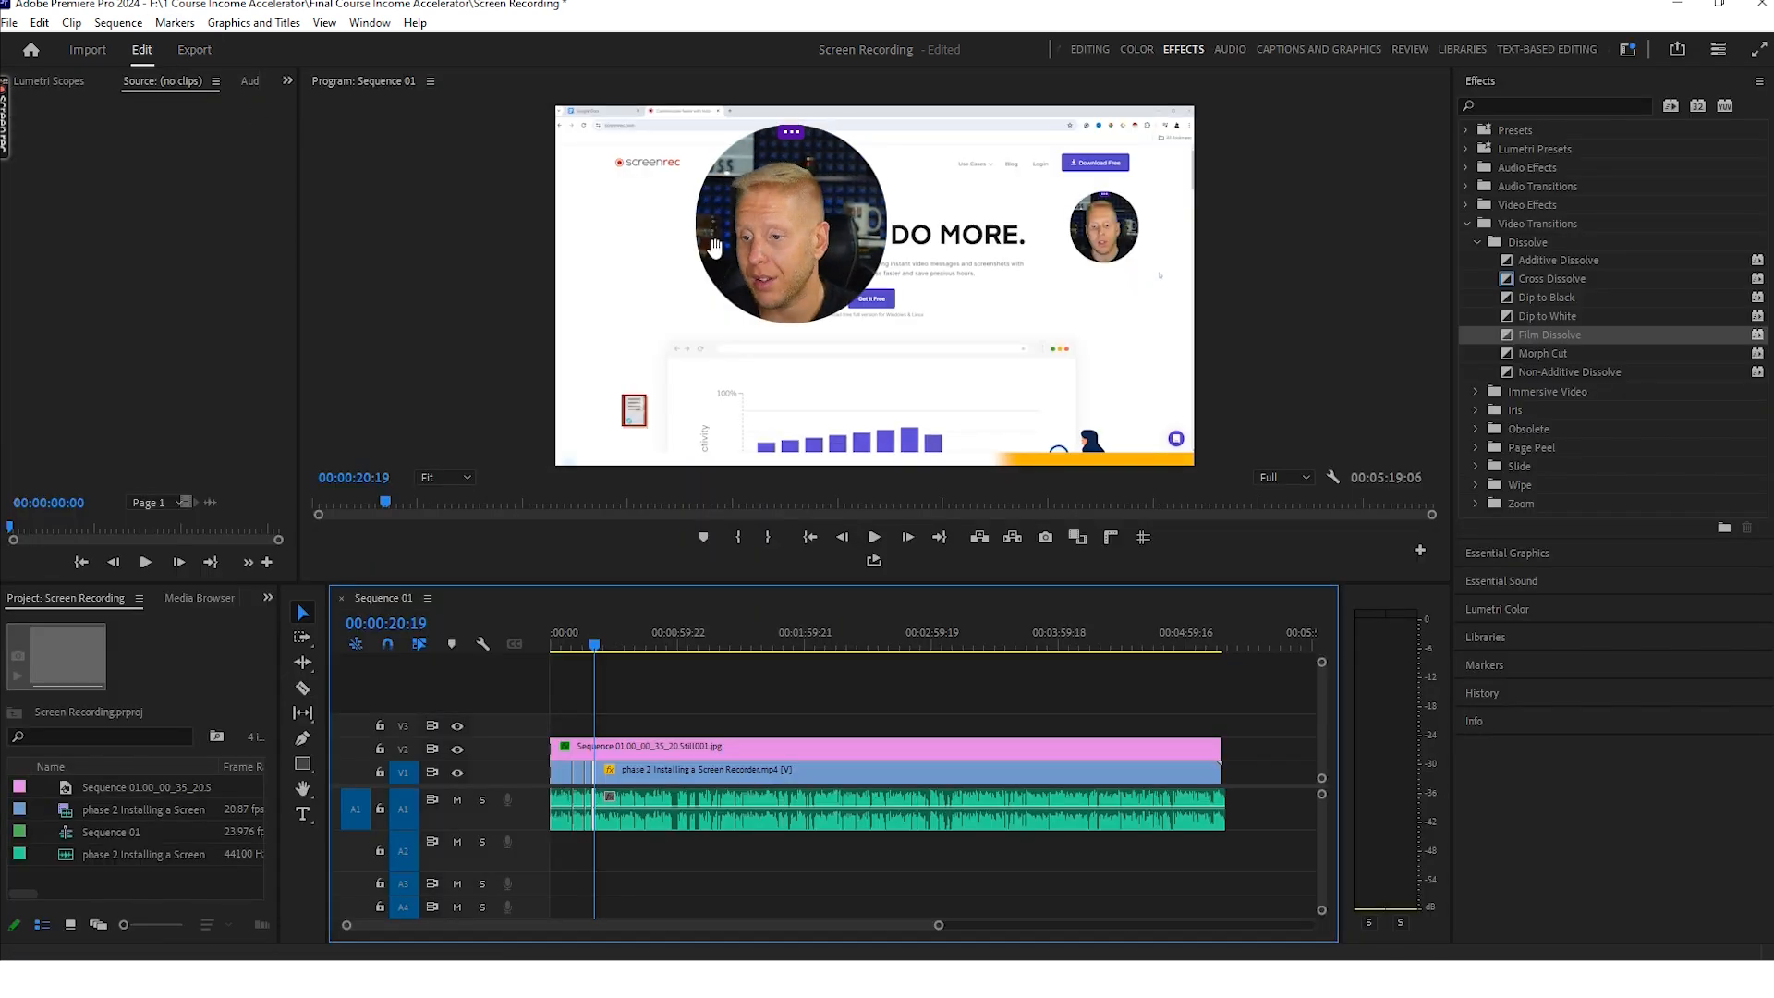
drag(594, 646, 1221, 706)
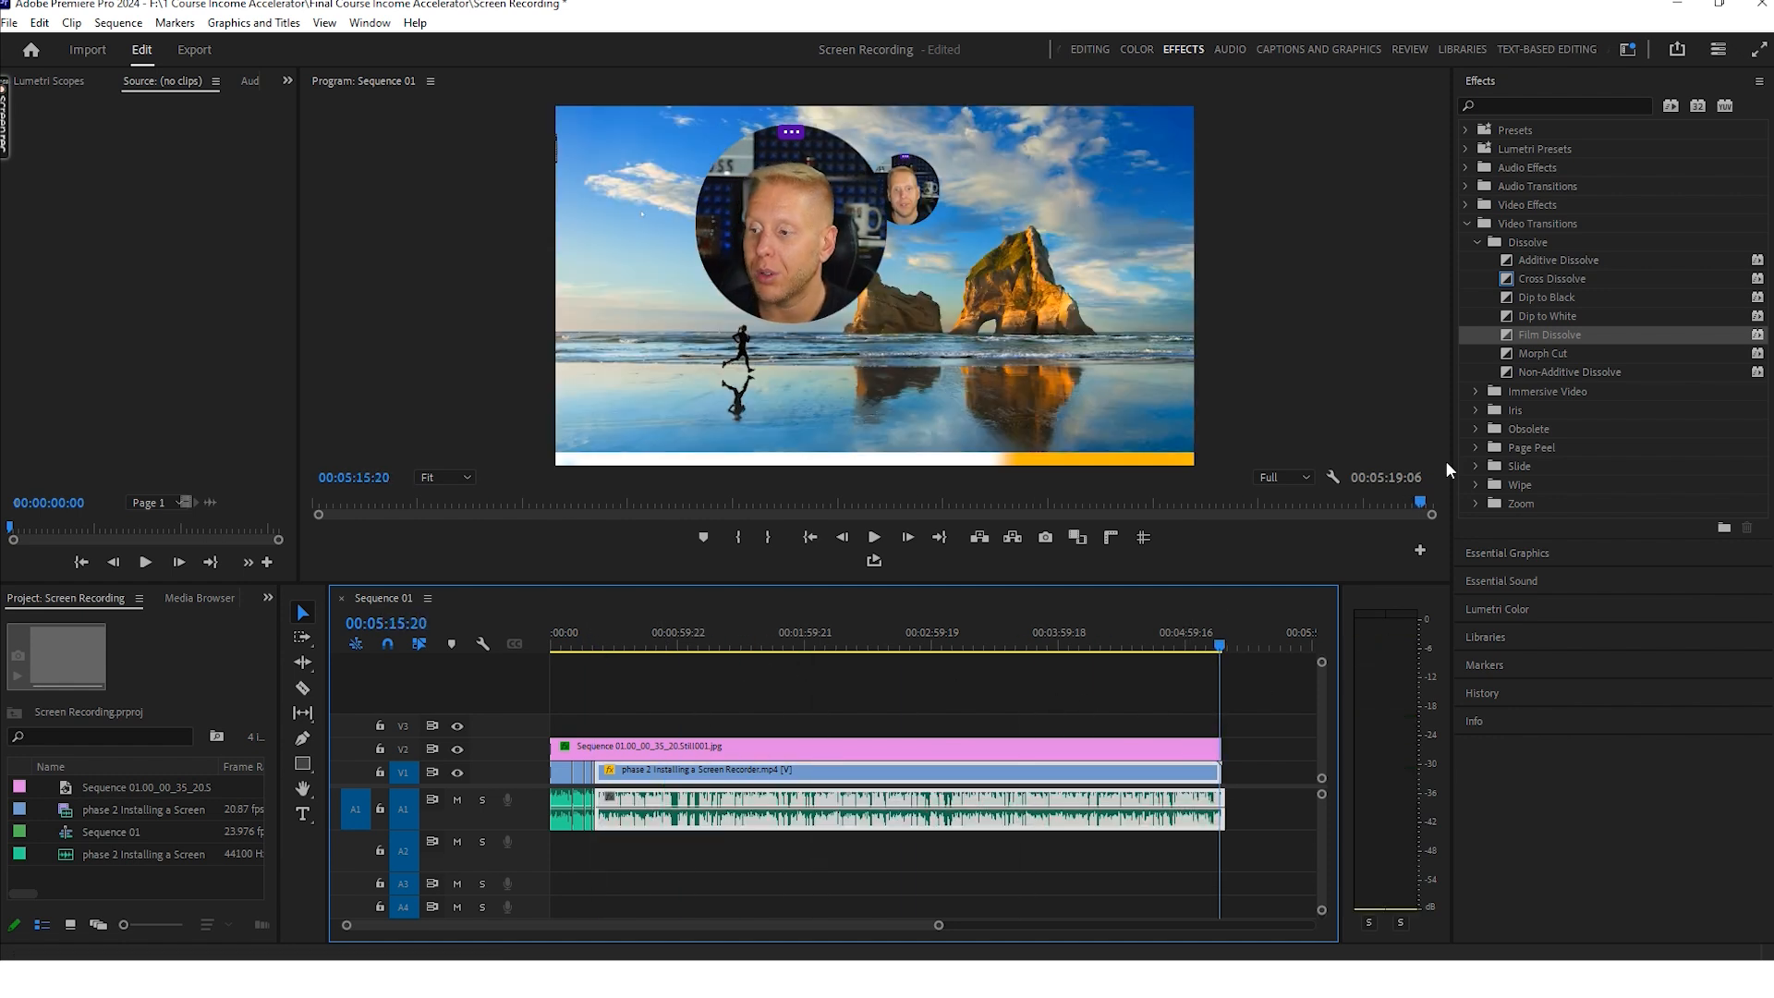
click(1542, 334)
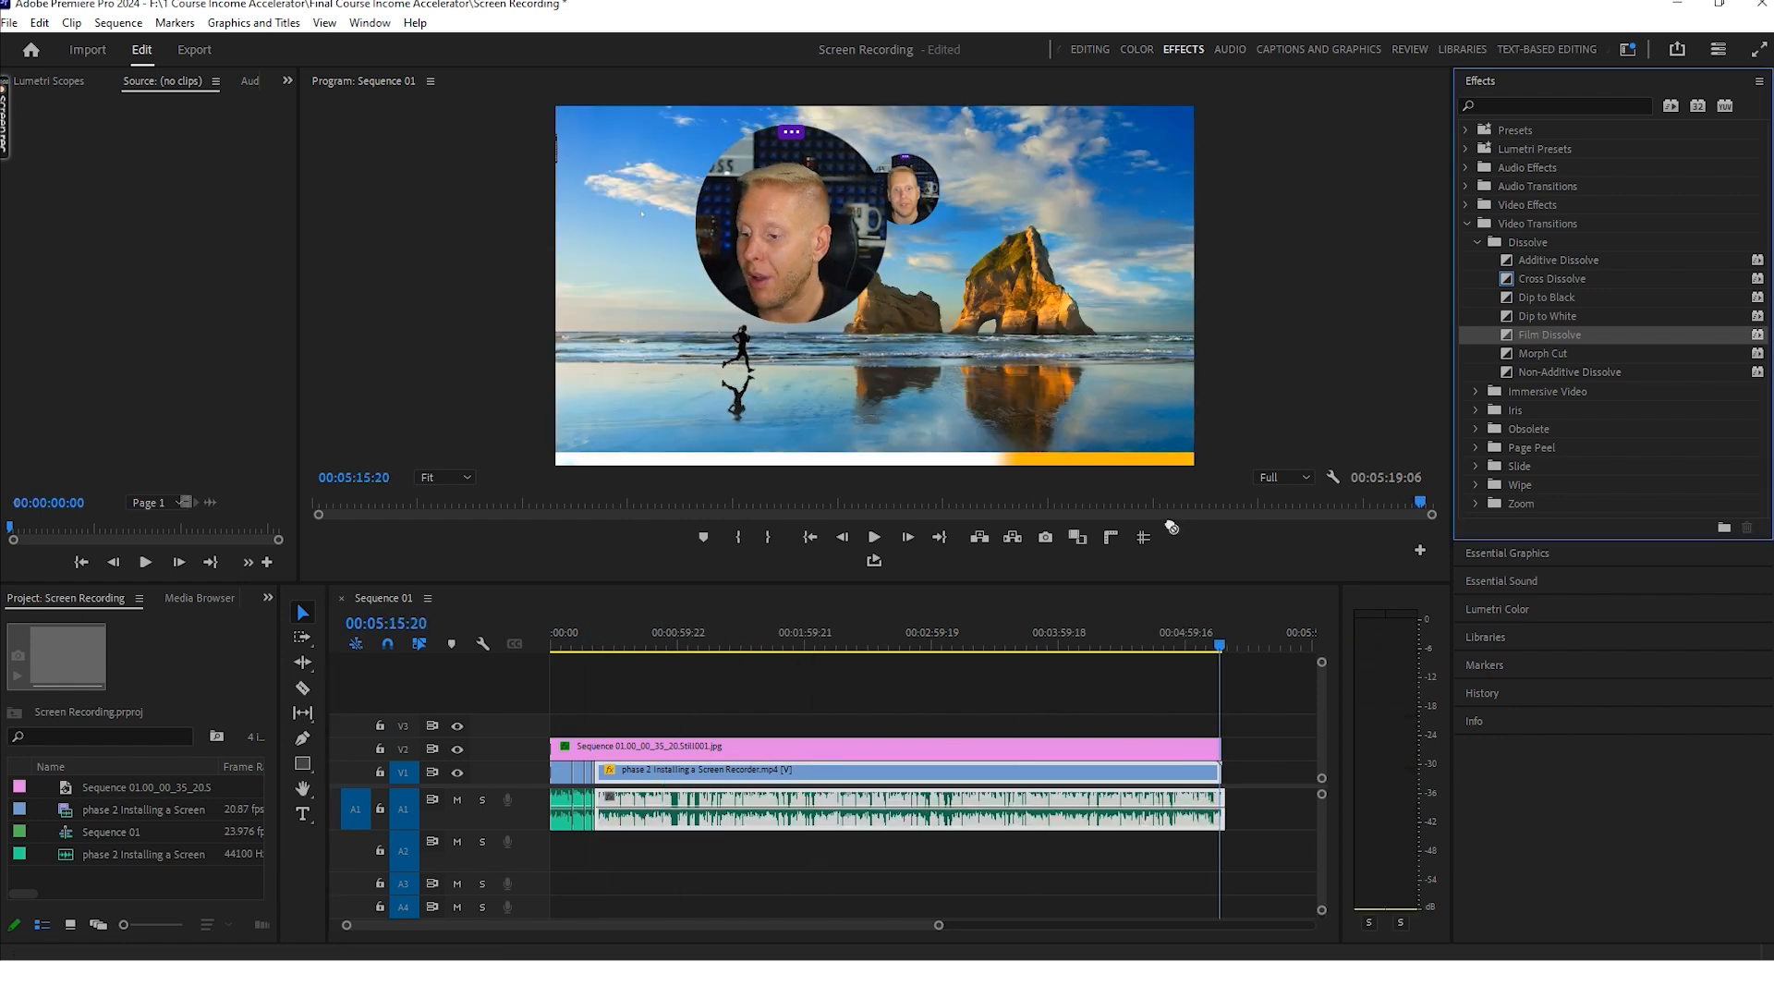
drag(1172, 527, 1212, 772)
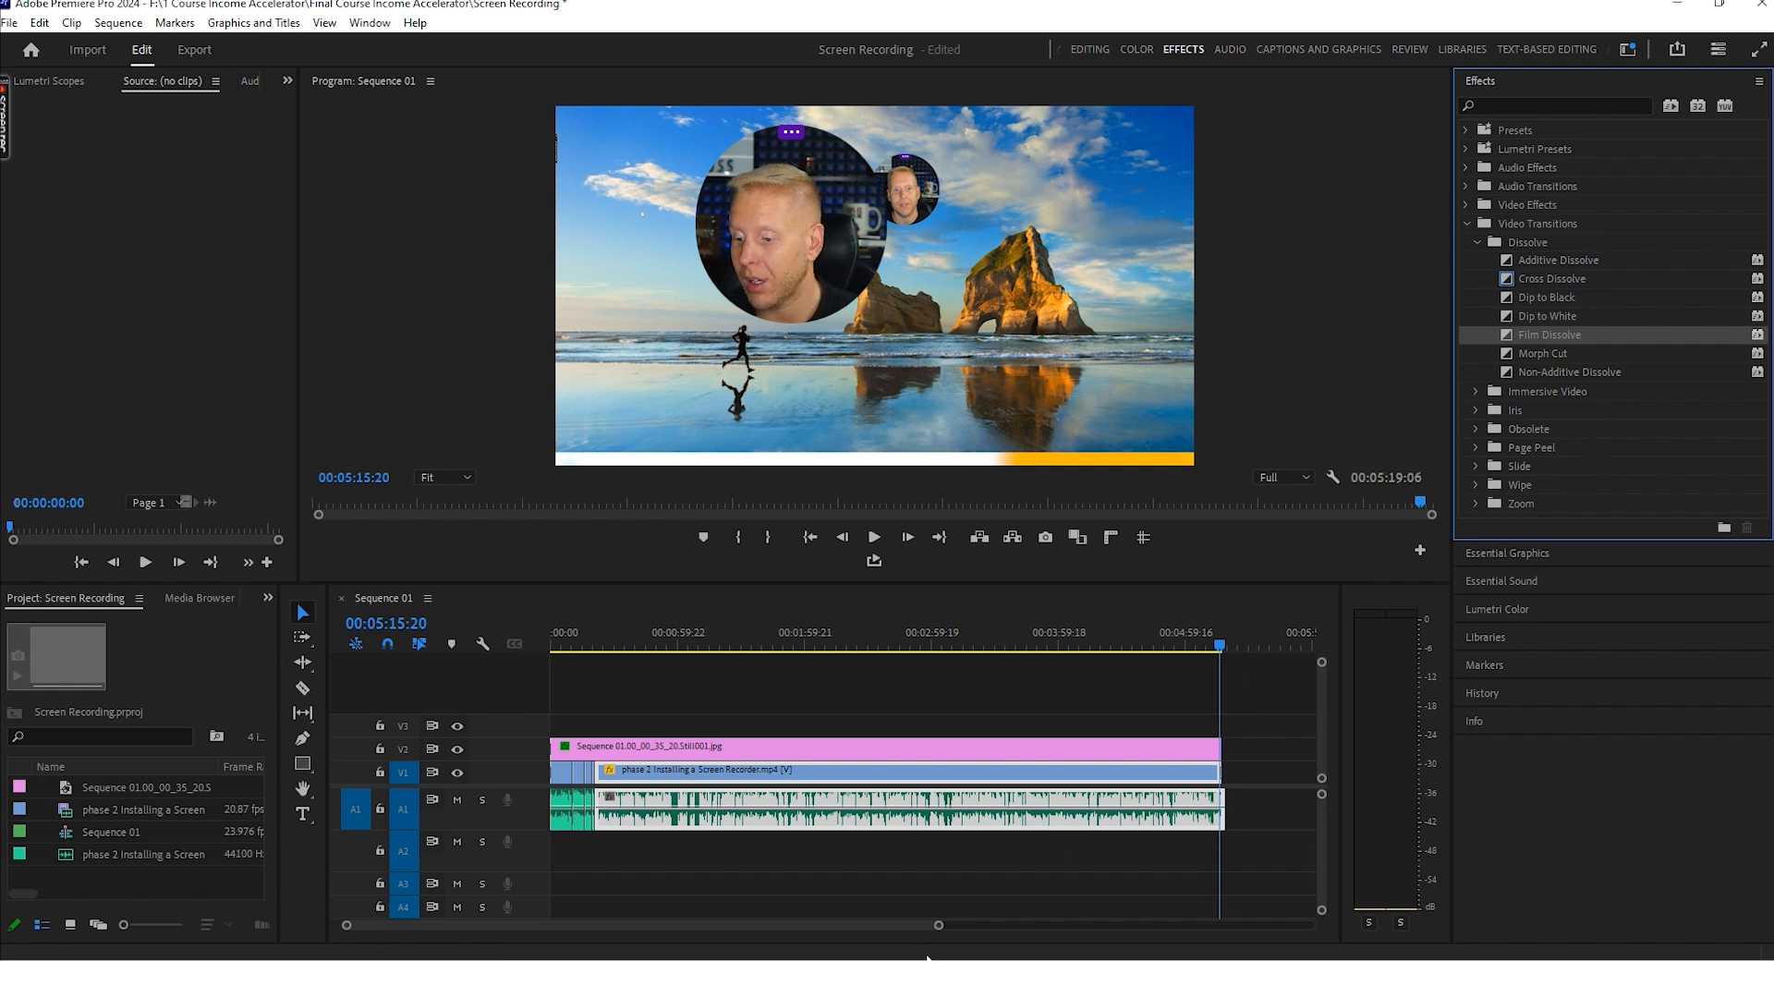
drag(938, 928, 702, 889)
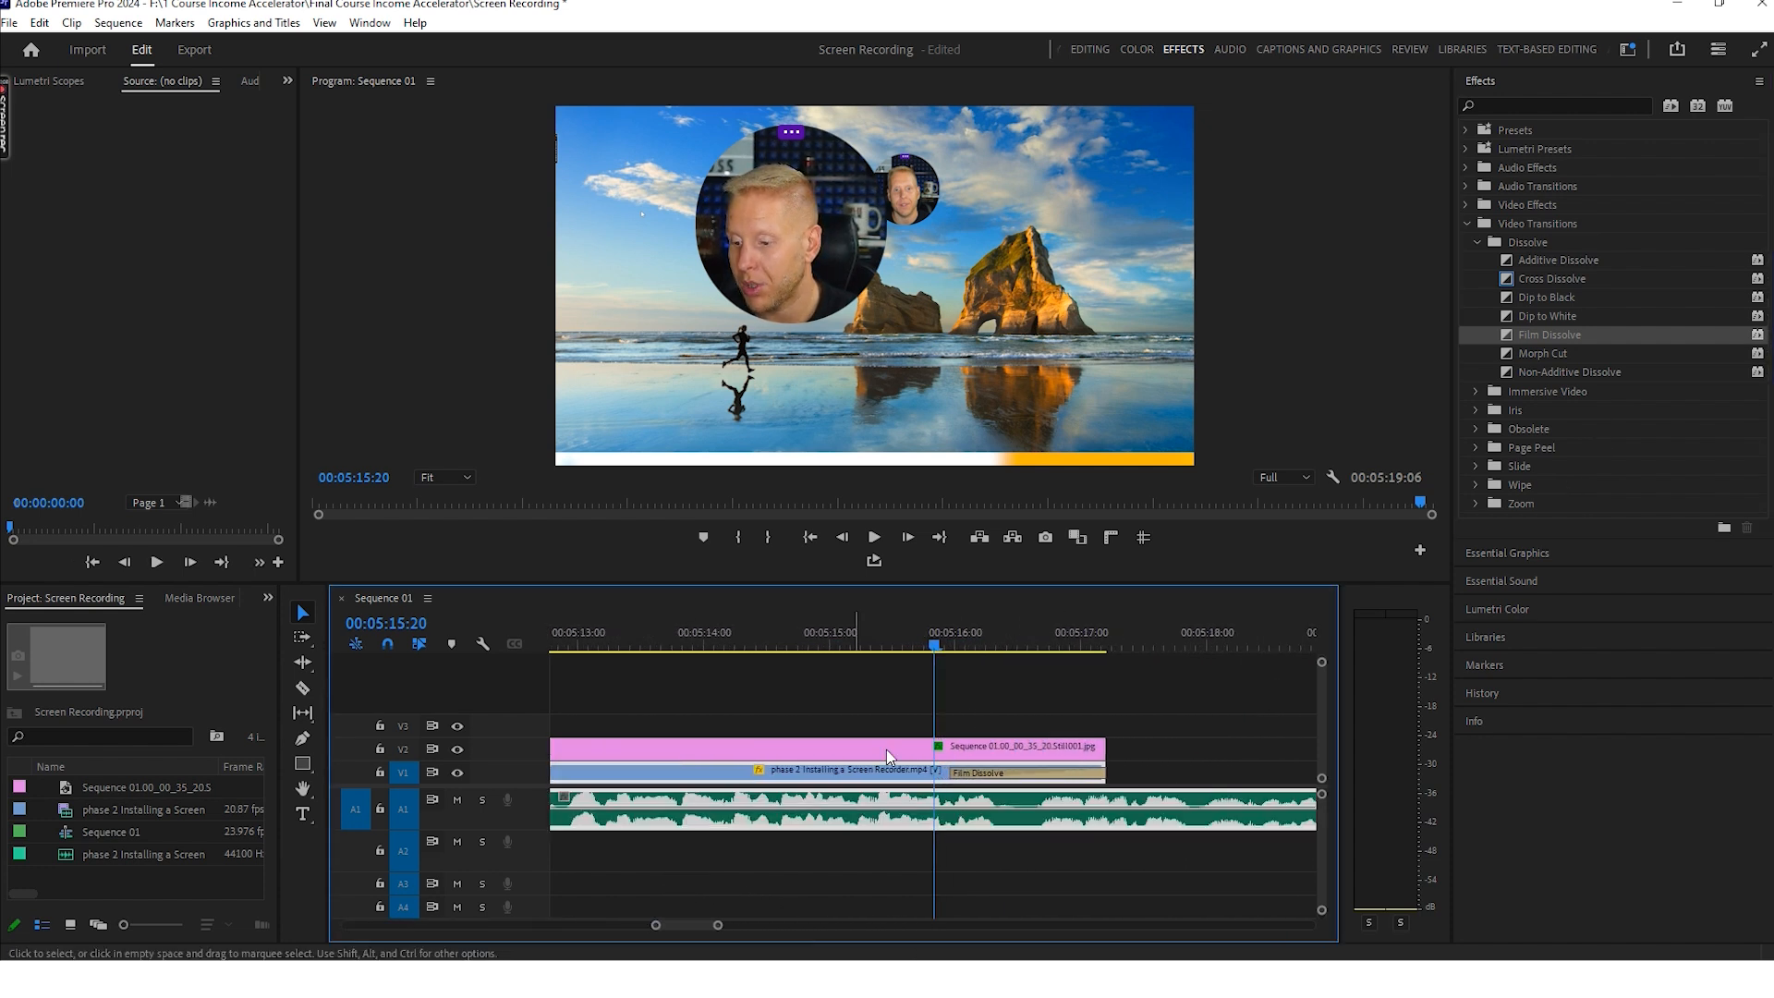
drag(1548, 336, 1102, 744)
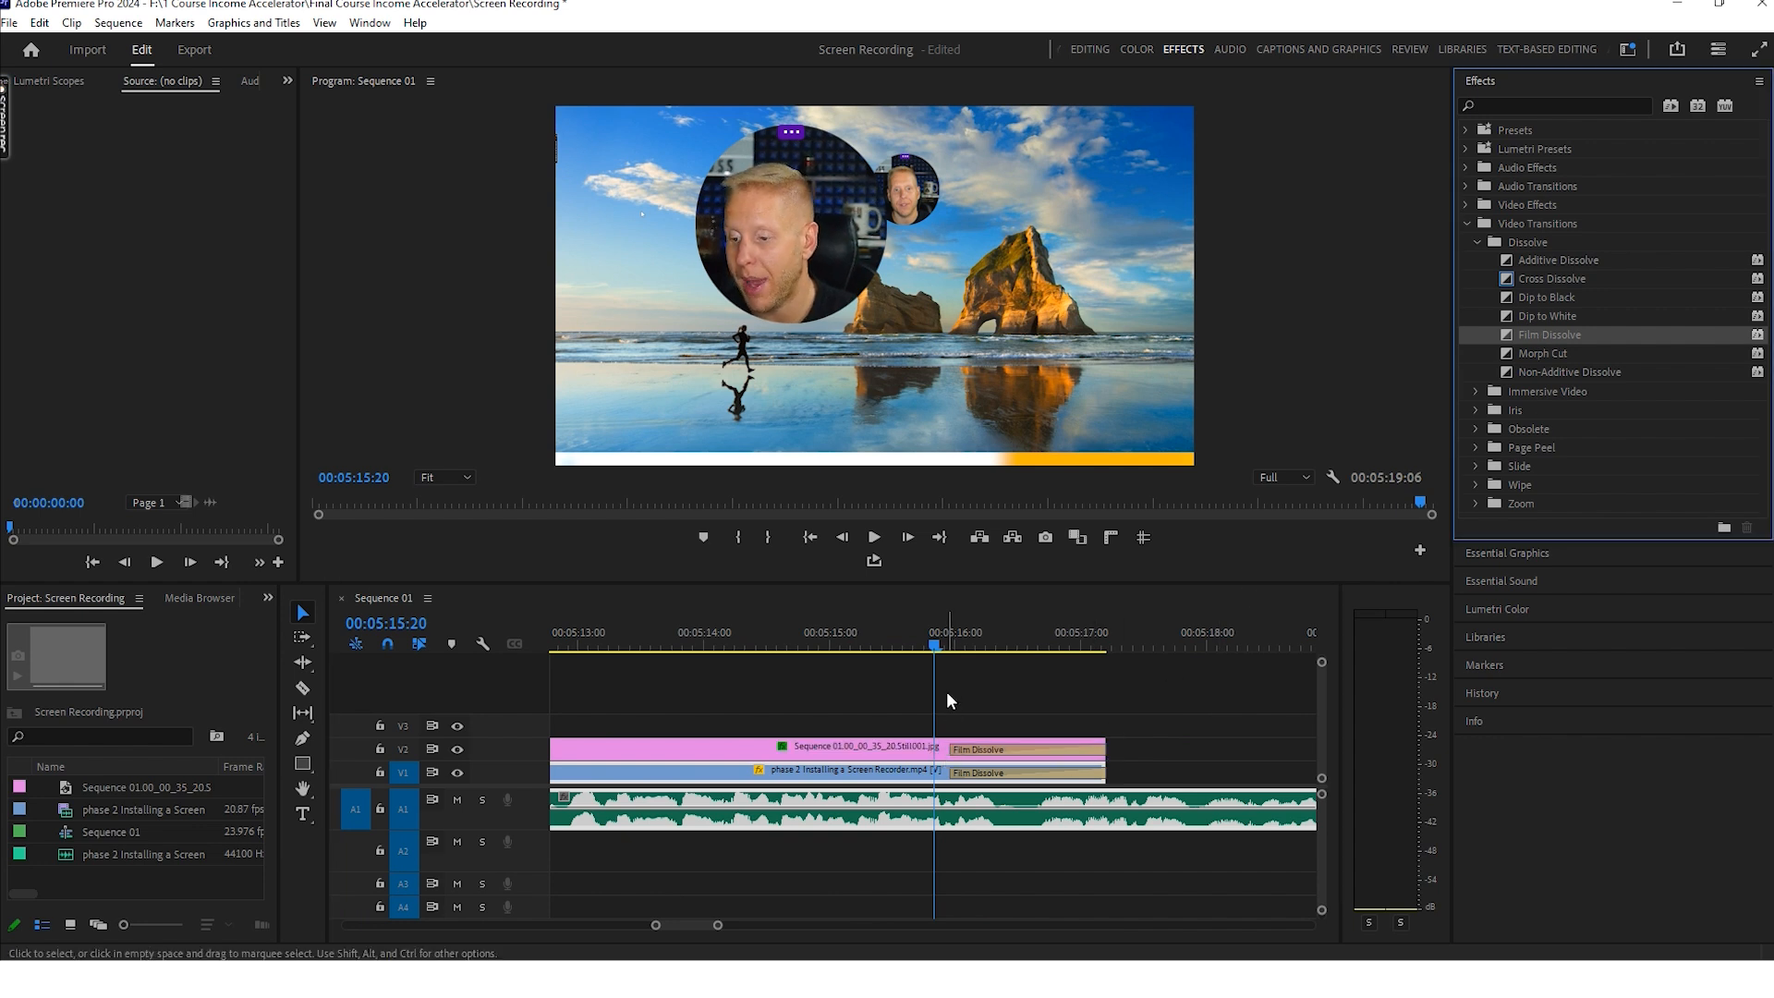
key(space)
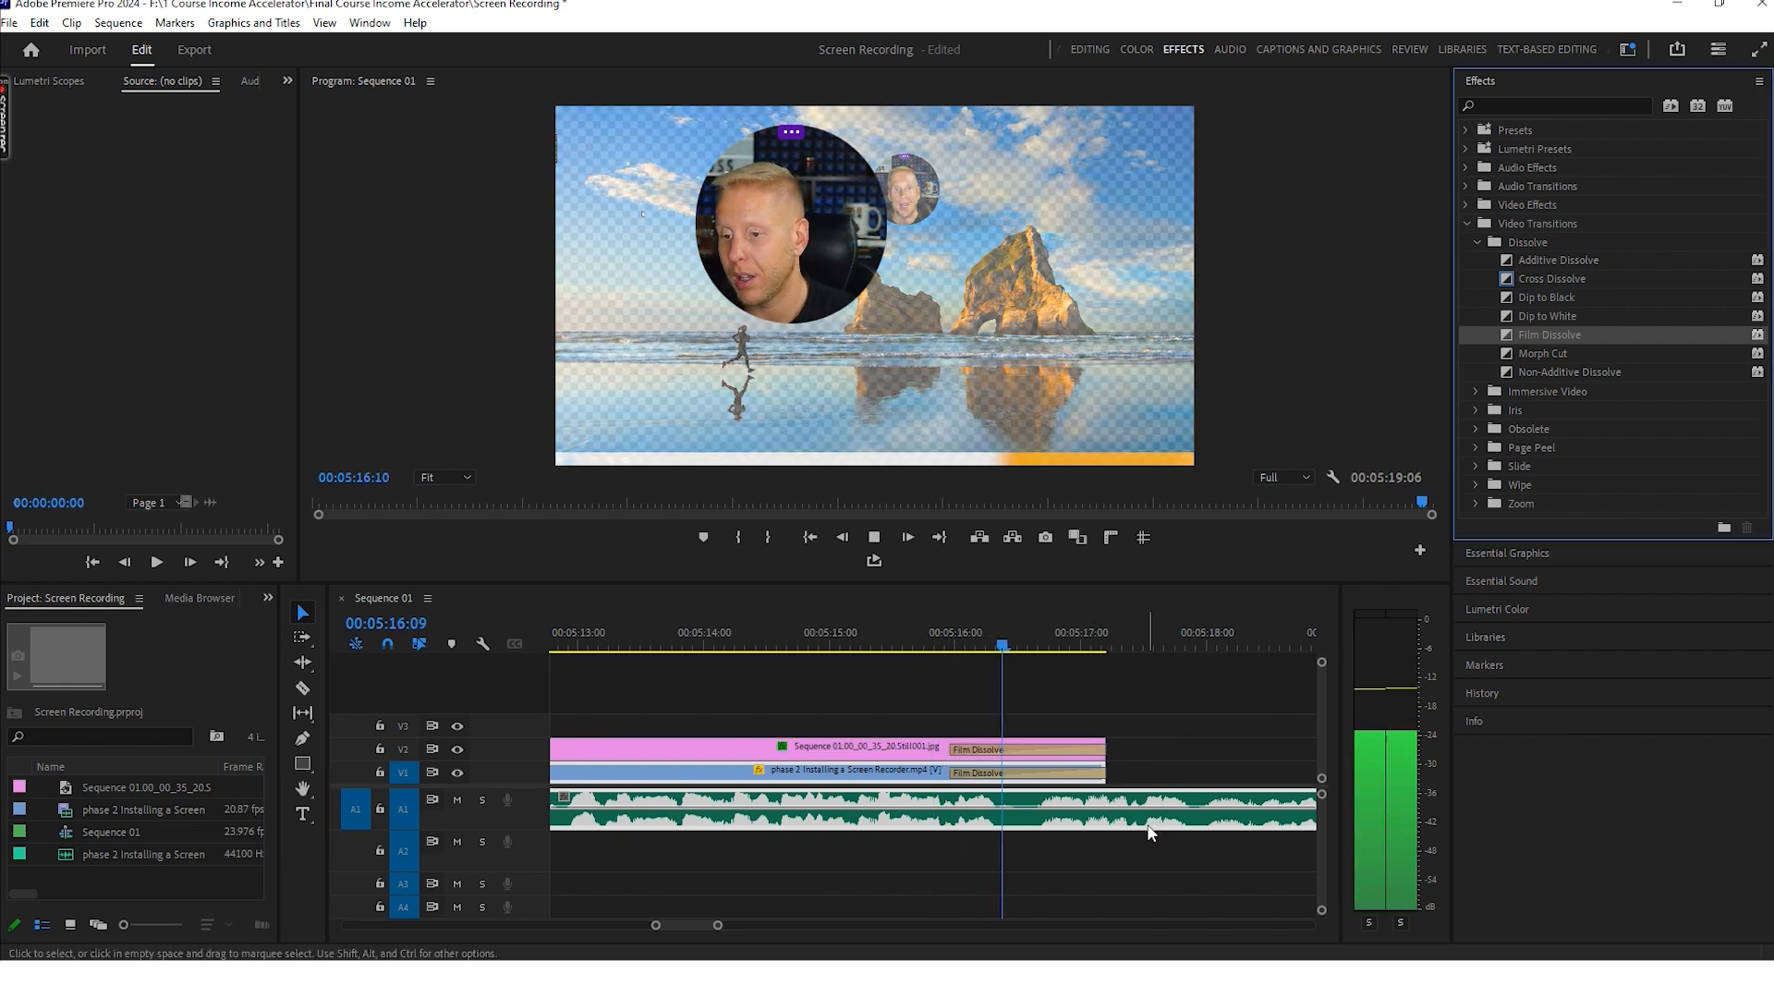
key(space)
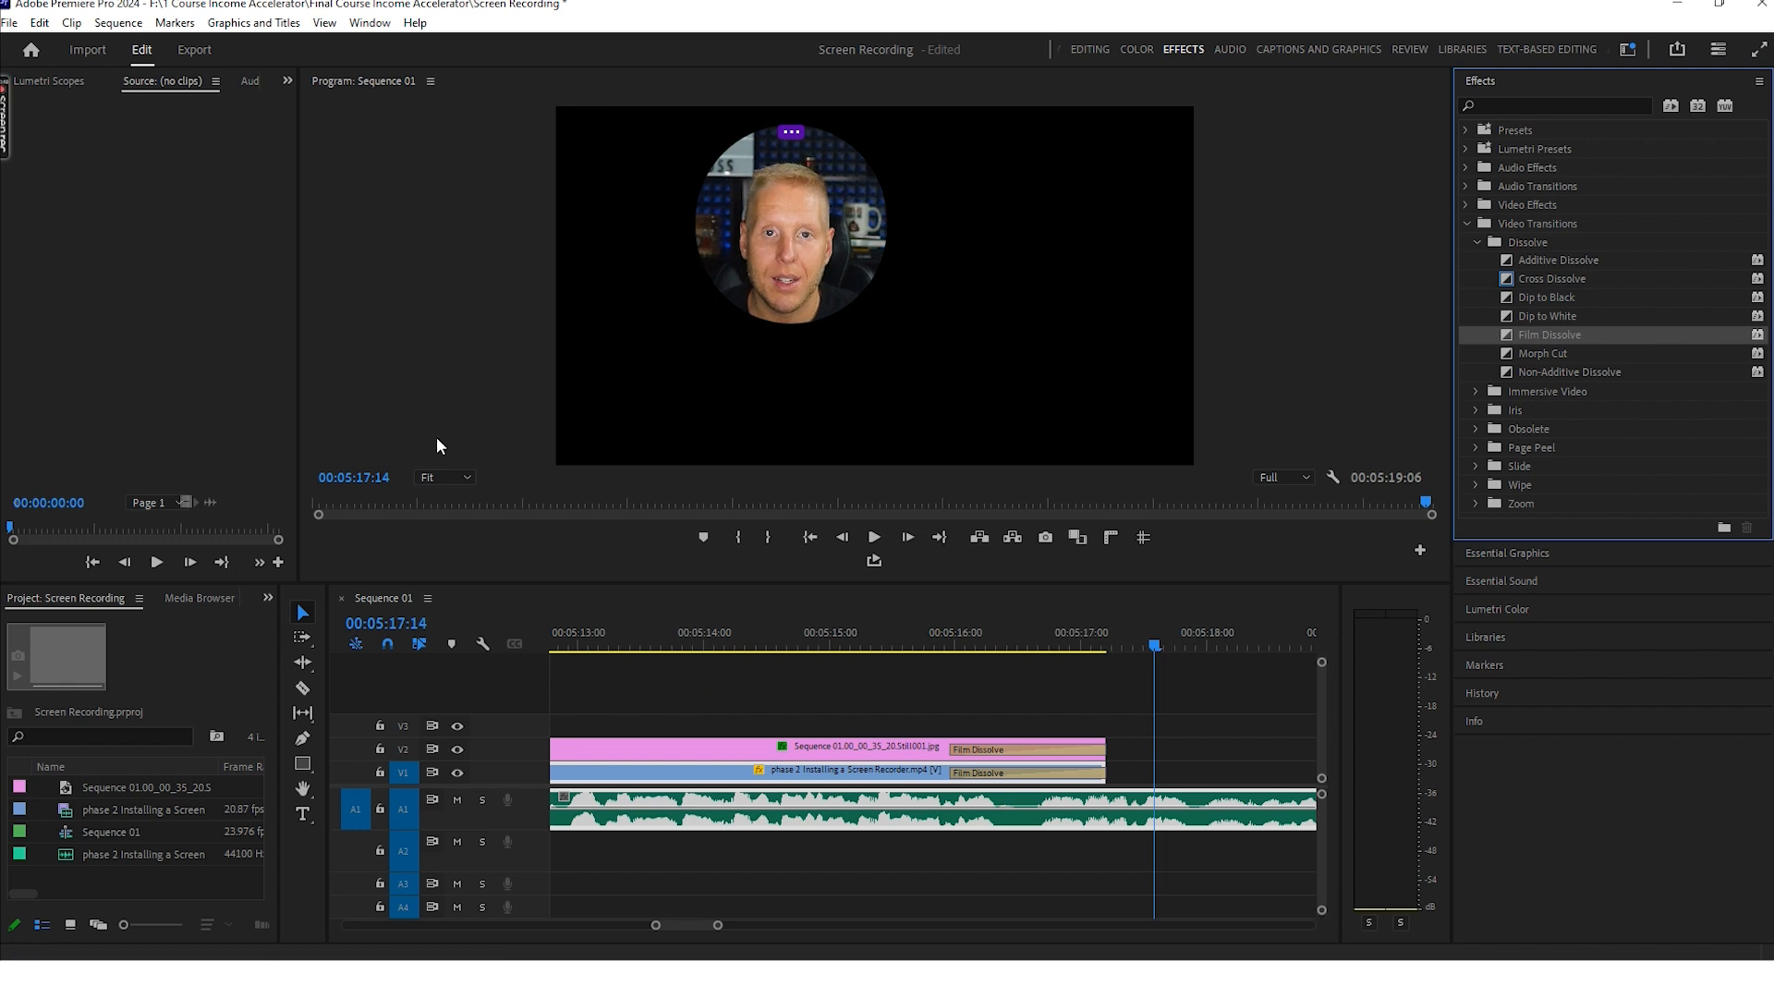
- Look at the saved recordings in the ScreenRec gallery and return to the sequence timeline
mouse_move(4, 135)
click(6, 230)
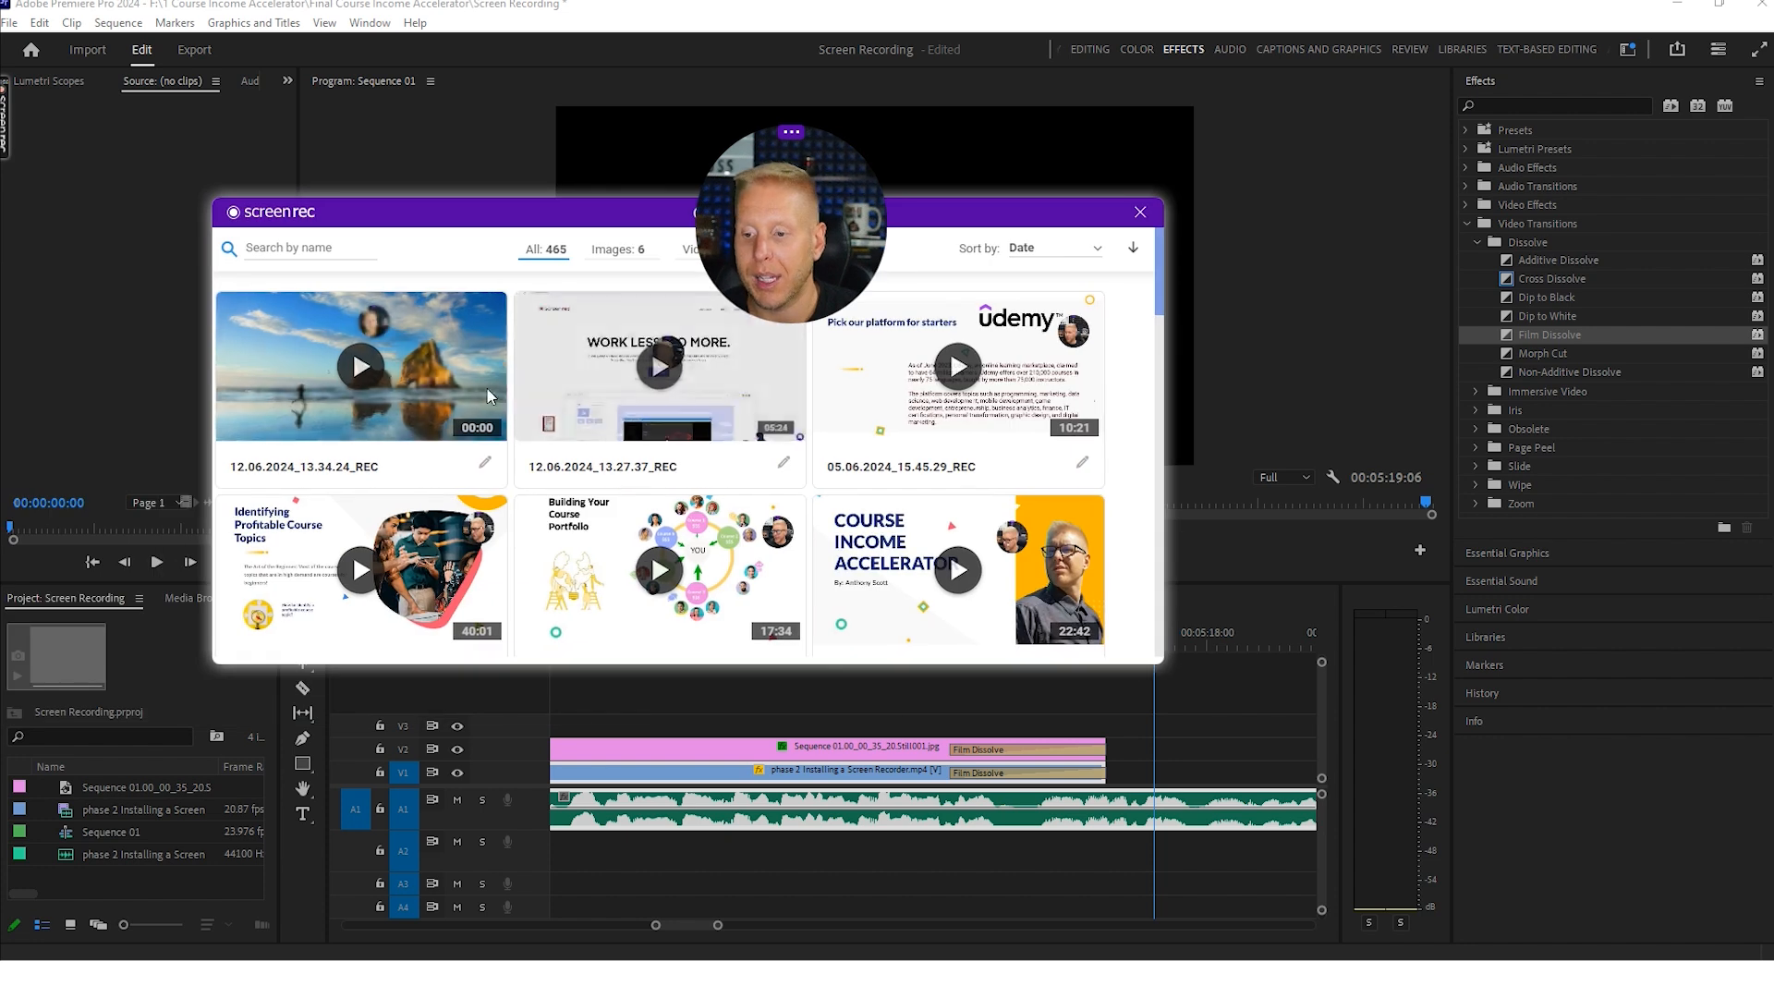
click(1141, 212)
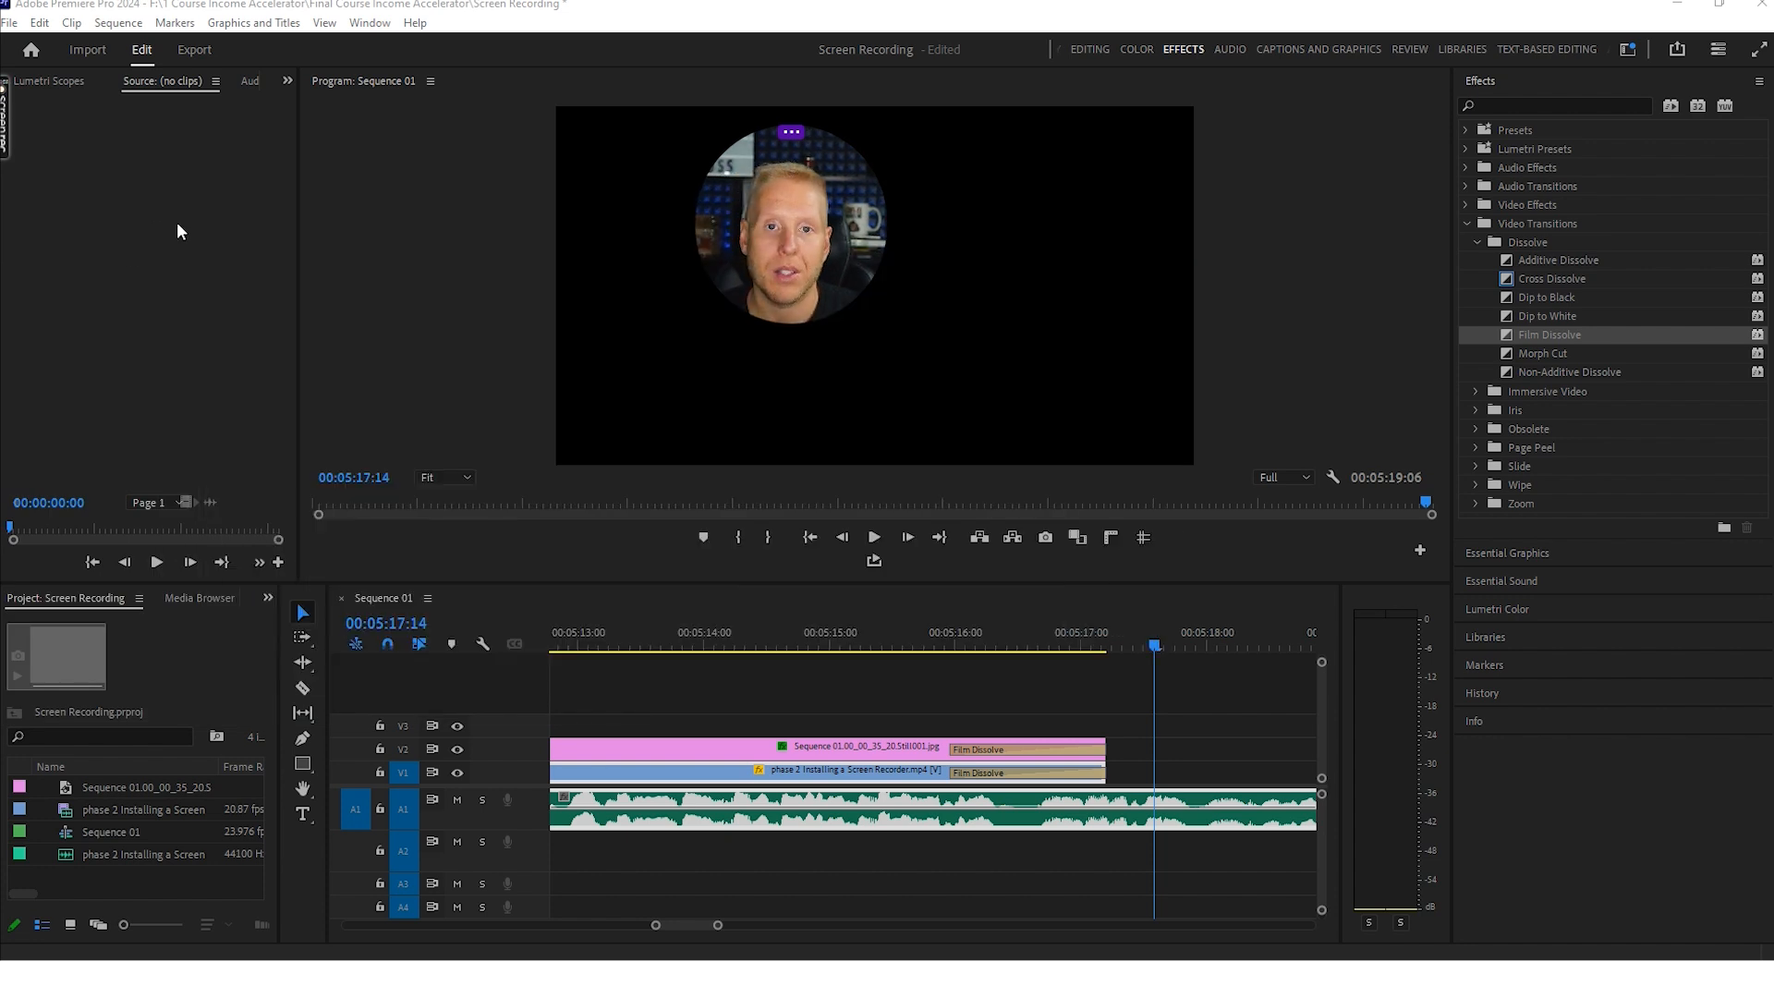
drag(717, 925, 1016, 931)
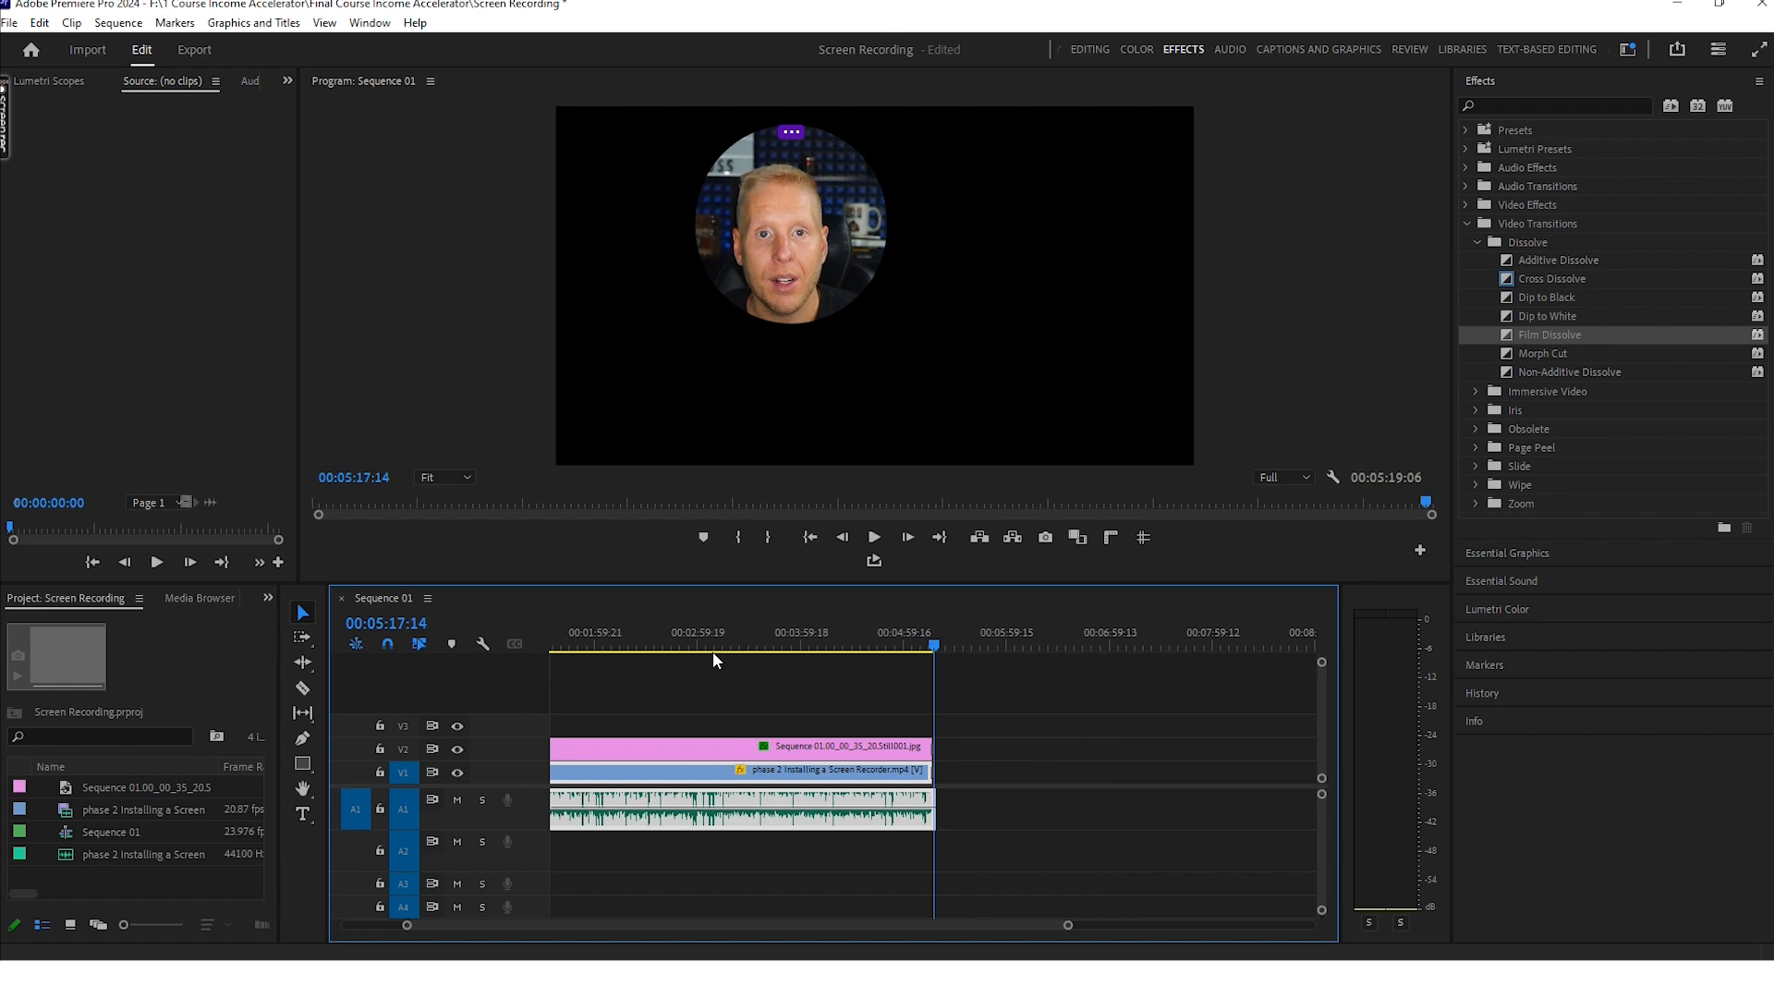